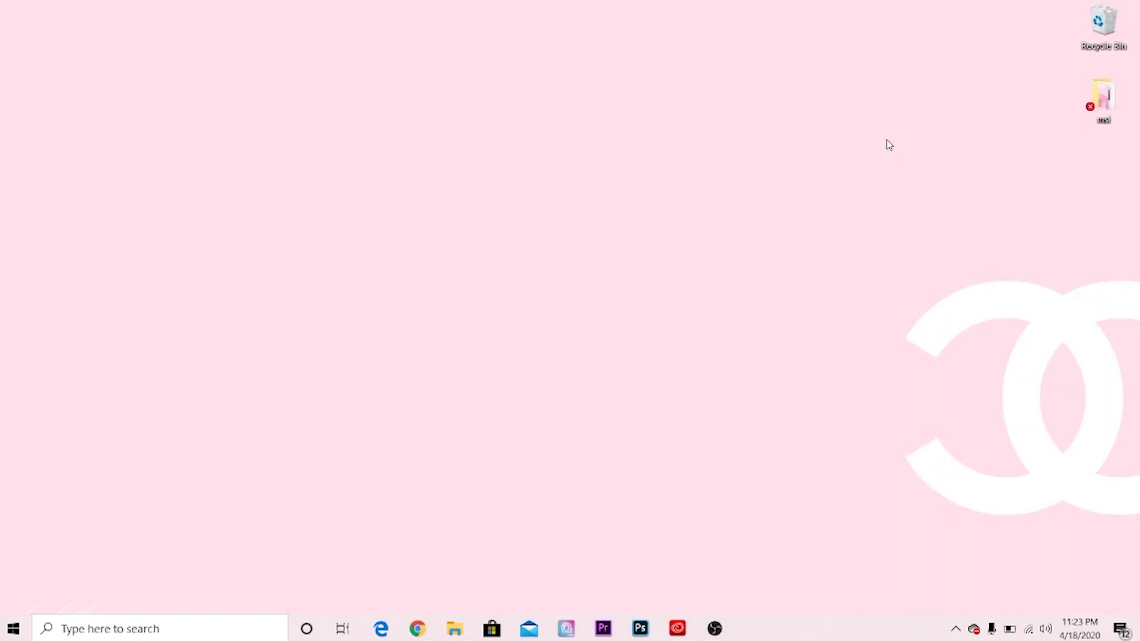
Launch Premiere Pro and look over the recent projects on its home screen
{"action": "left_click", "coordinate": [604, 630]}
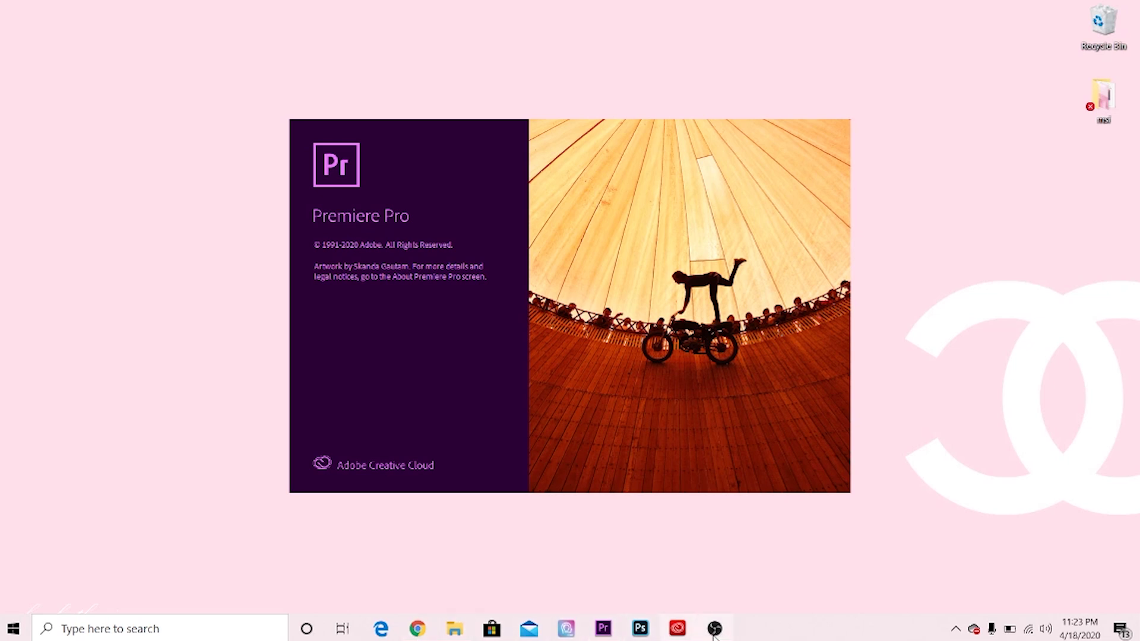
{"action": "mouse_move", "coordinate": [716, 631]}
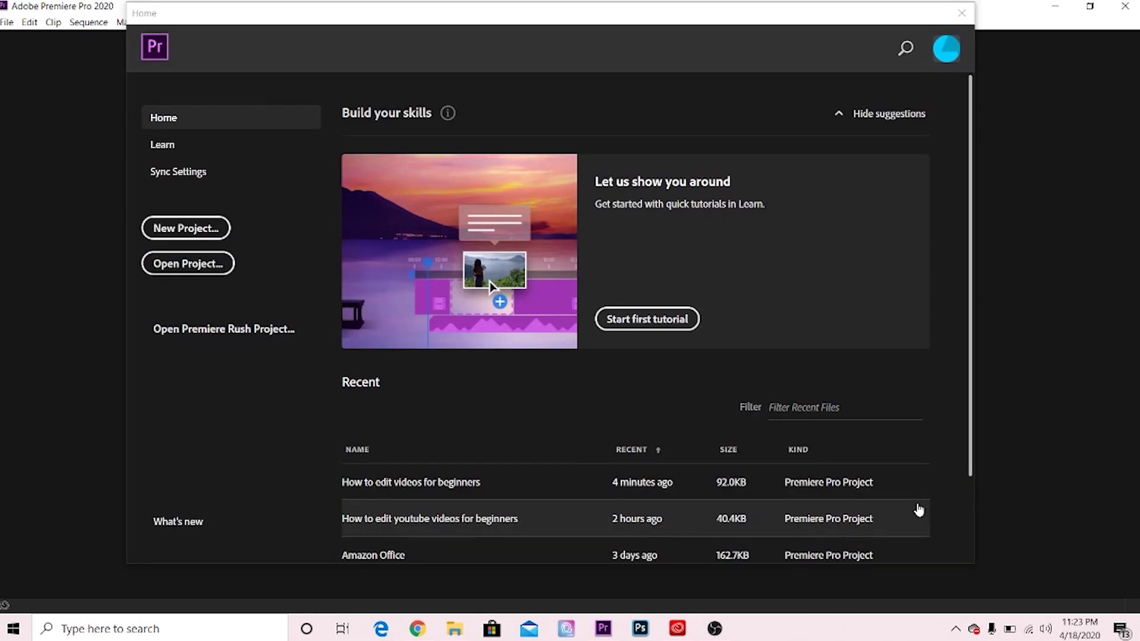
{"action": "scroll", "coordinate": [588, 373], "scroll_direction": "down", "scroll_amount": 2}
{"action": "scroll", "coordinate": [588, 372], "scroll_direction": "up", "scroll_amount": 2}
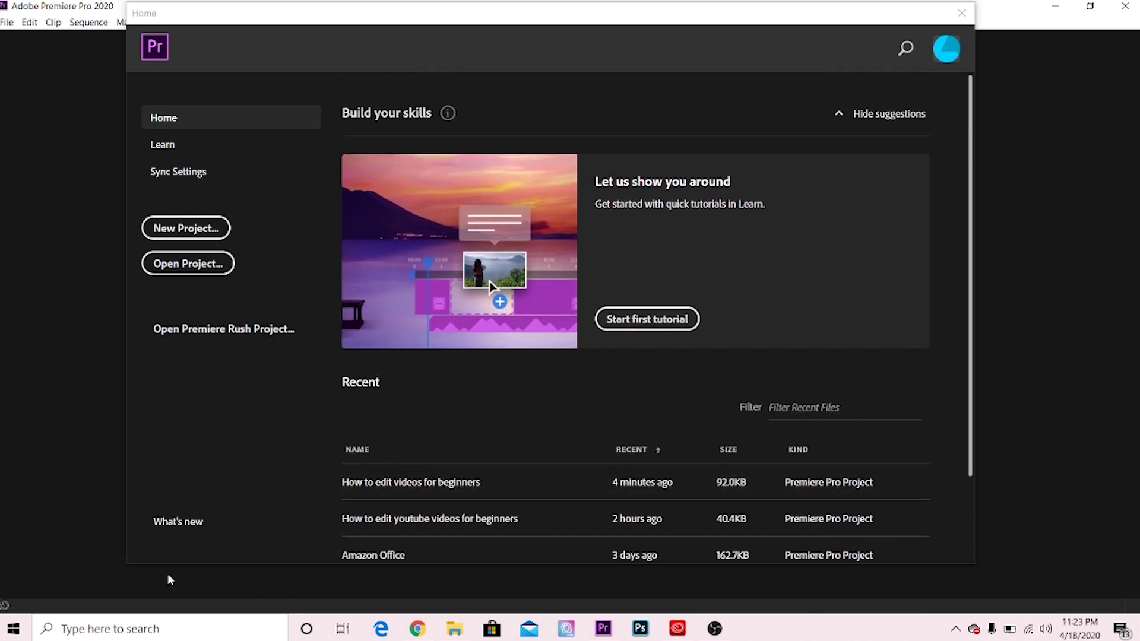
{"action": "left_click", "coordinate": [185, 265]}
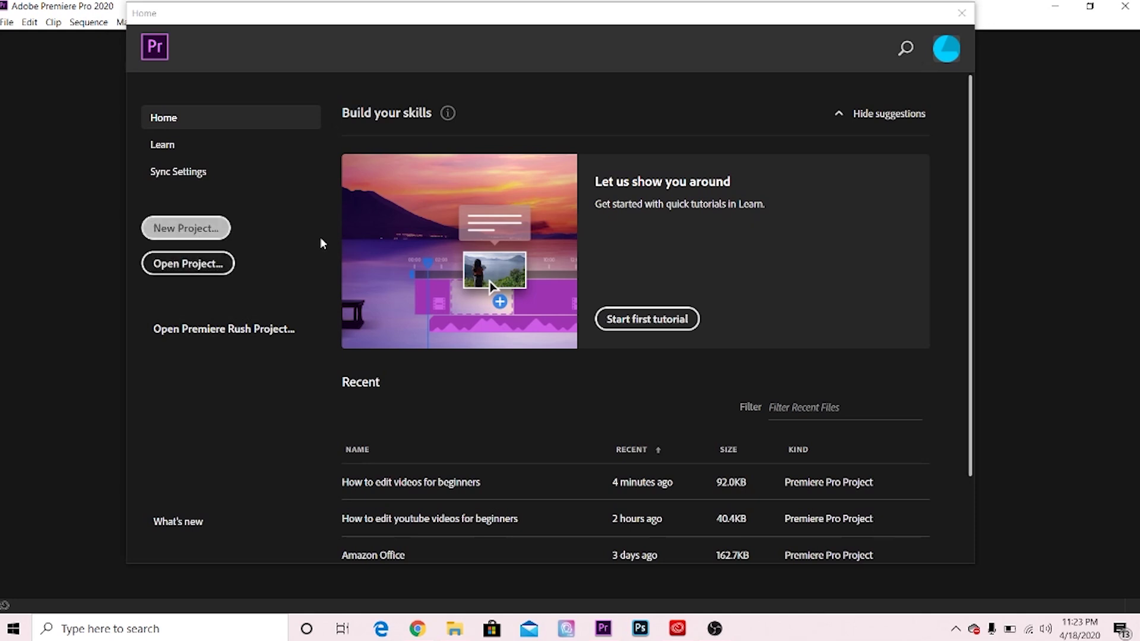
{"action": "scroll", "coordinate": [391, 398], "scroll_direction": "down", "scroll_amount": 3}
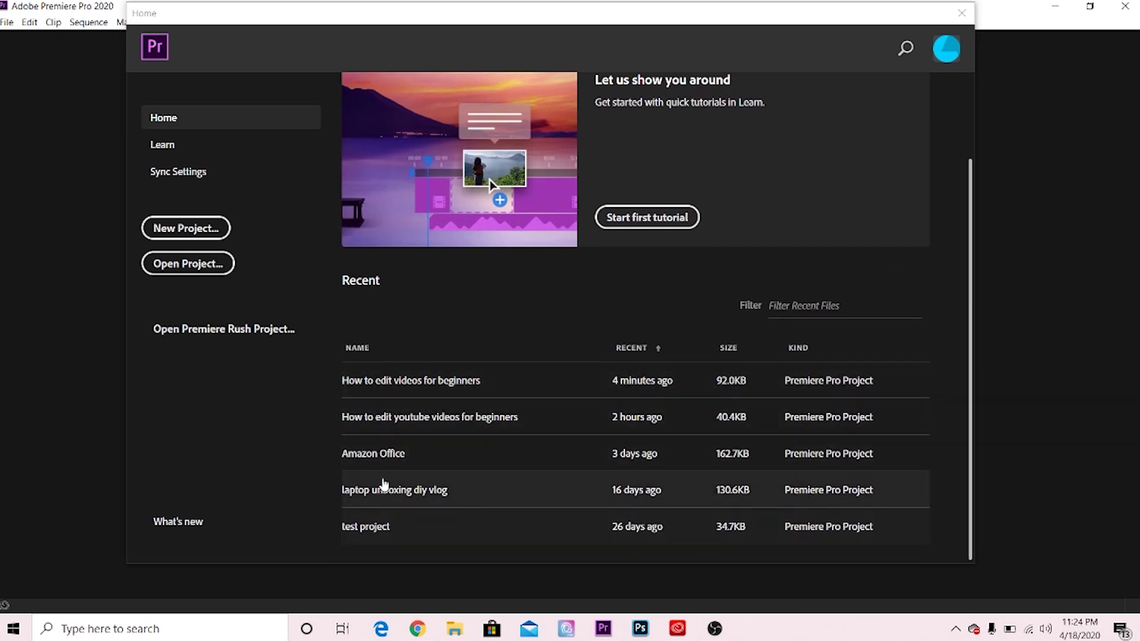
{"action": "scroll", "coordinate": [394, 388], "scroll_direction": "up", "scroll_amount": 3}
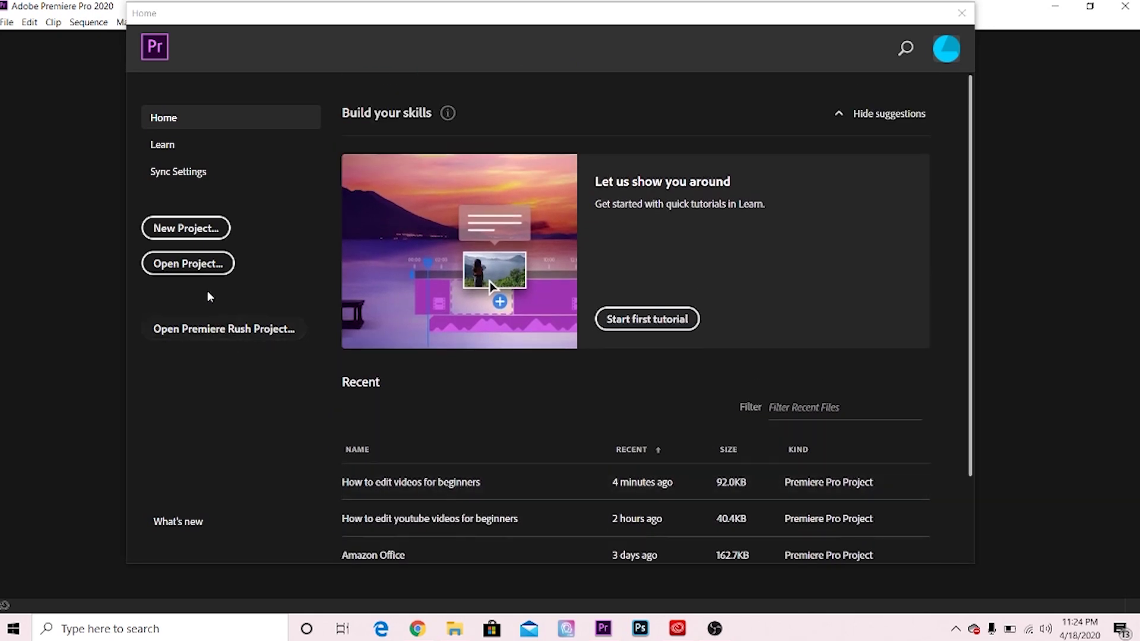
Create a new project named "Editing Tutorial", keeping the default Premiere Pro 14.0 location and settings
{"action": "left_click", "coordinate": [178, 235]}
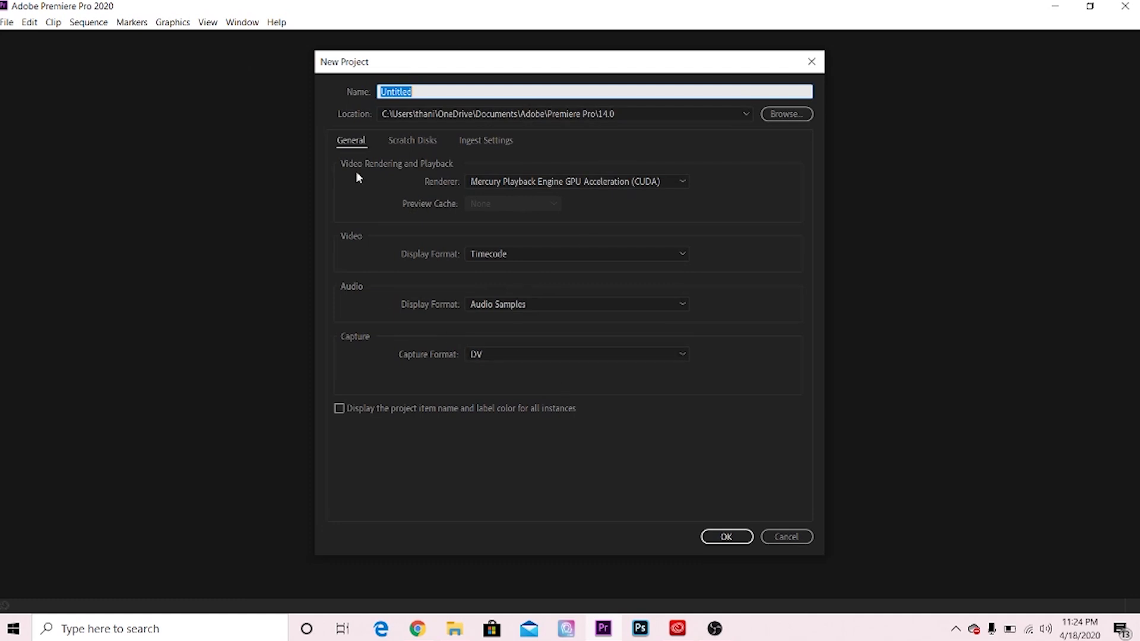
{"action": "left_click", "coordinate": [497, 89]}
{"action": "double_click", "coordinate": [498, 88]}
{"action": "type", "text": "Editing Tutorial"}
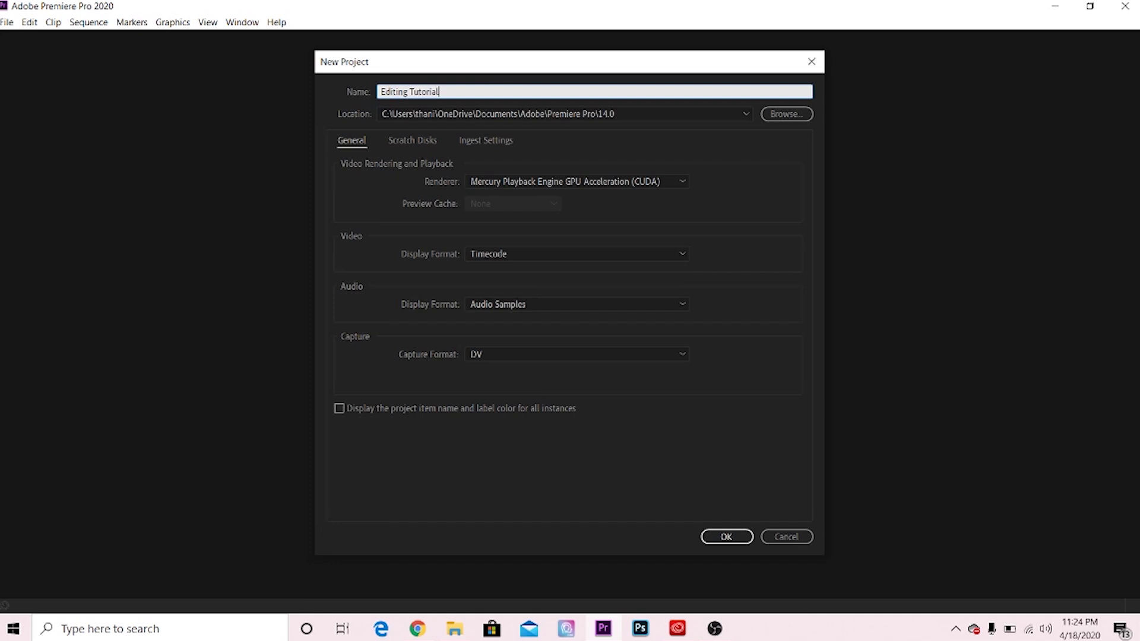
{"action": "left_click", "coordinate": [780, 116]}
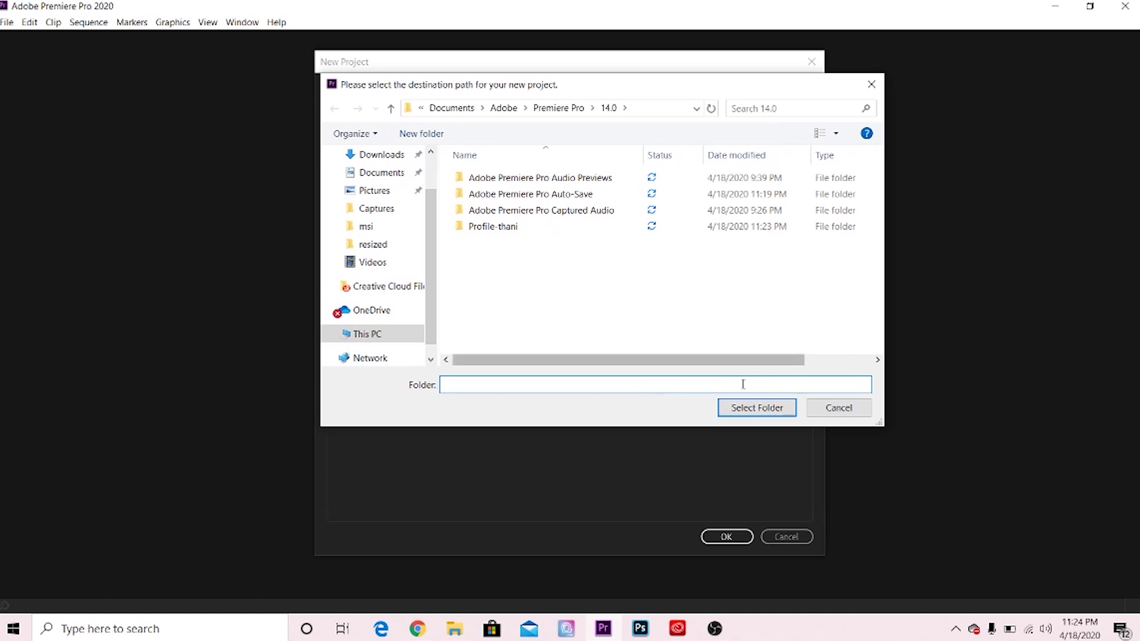
{"action": "left_click", "coordinate": [839, 407]}
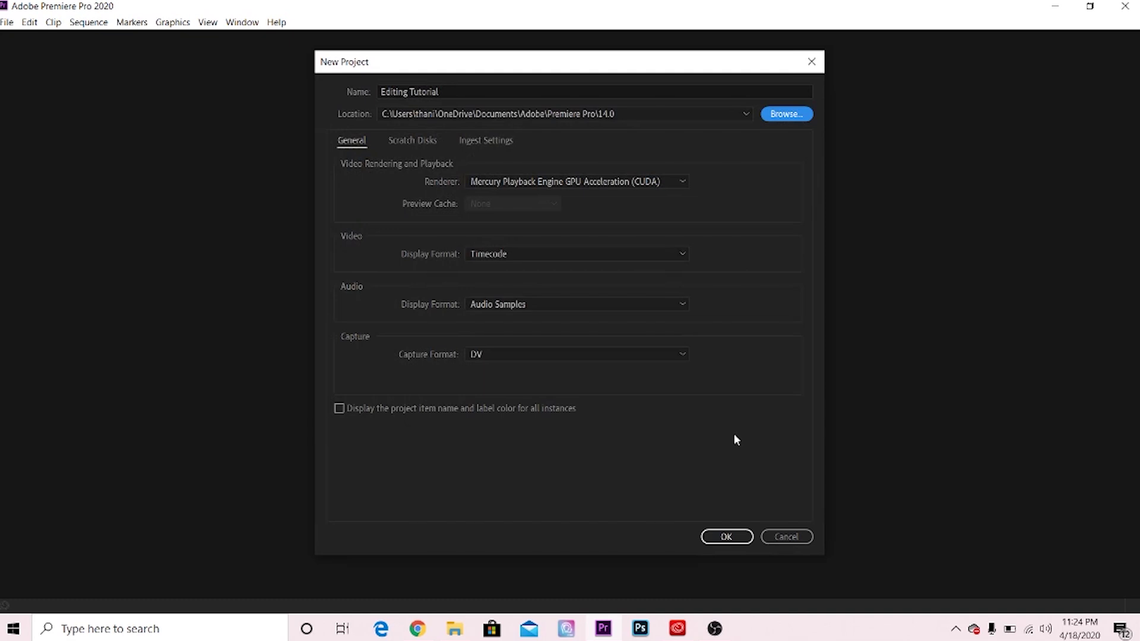
{"action": "left_click", "coordinate": [724, 537]}
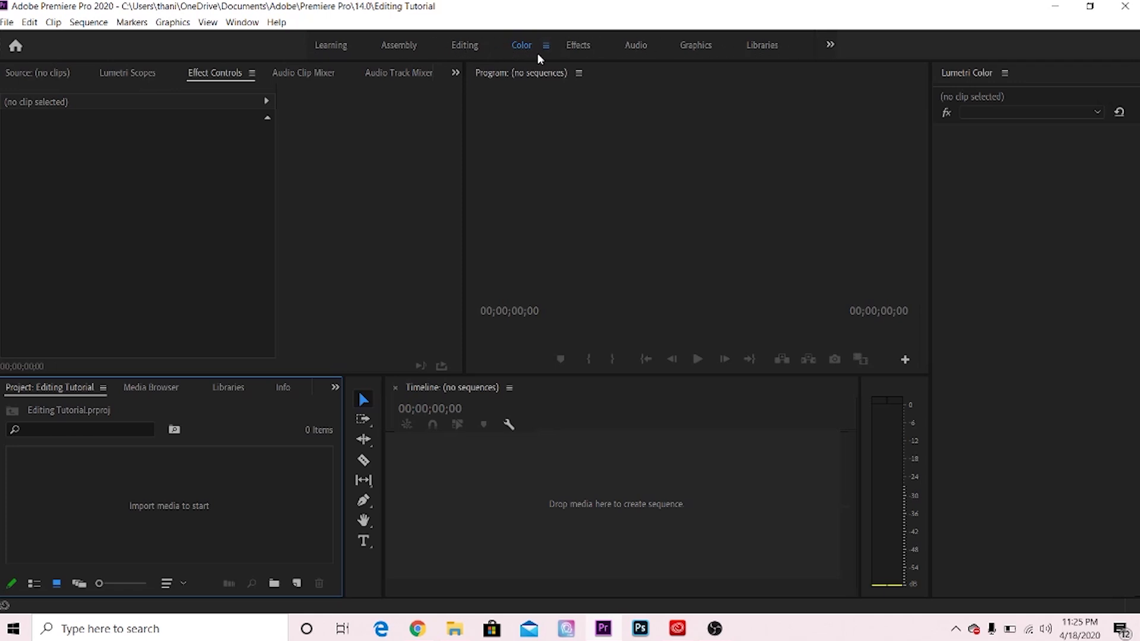
View the Effects and Editing workspaces and return to the Color workspace
{"action": "left_click", "coordinate": [588, 46]}
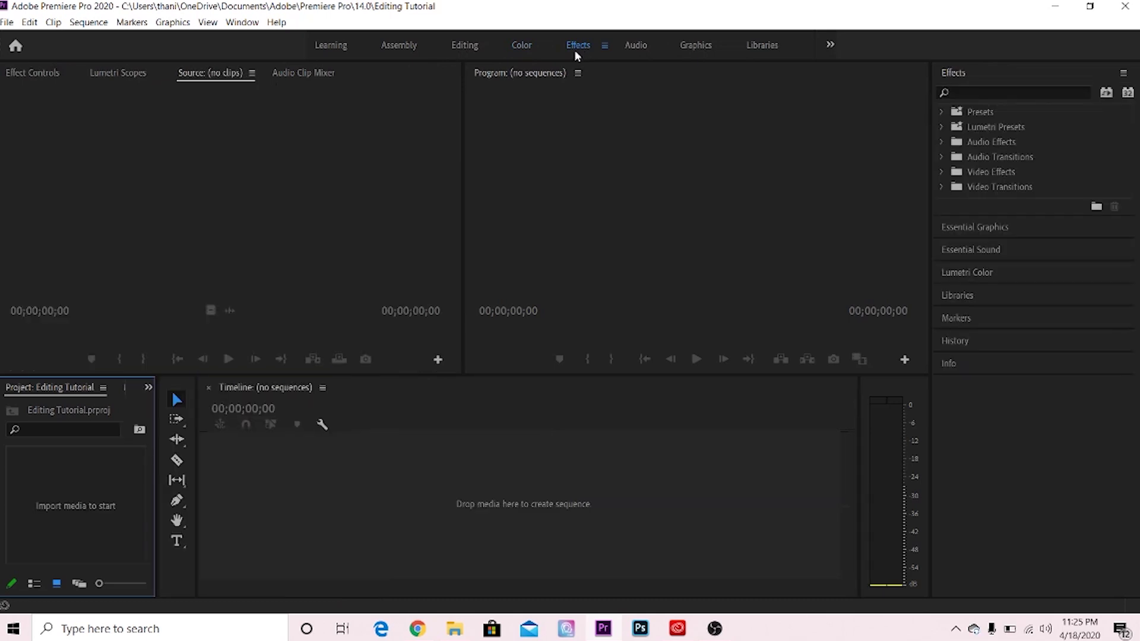
{"action": "left_click", "coordinate": [465, 46]}
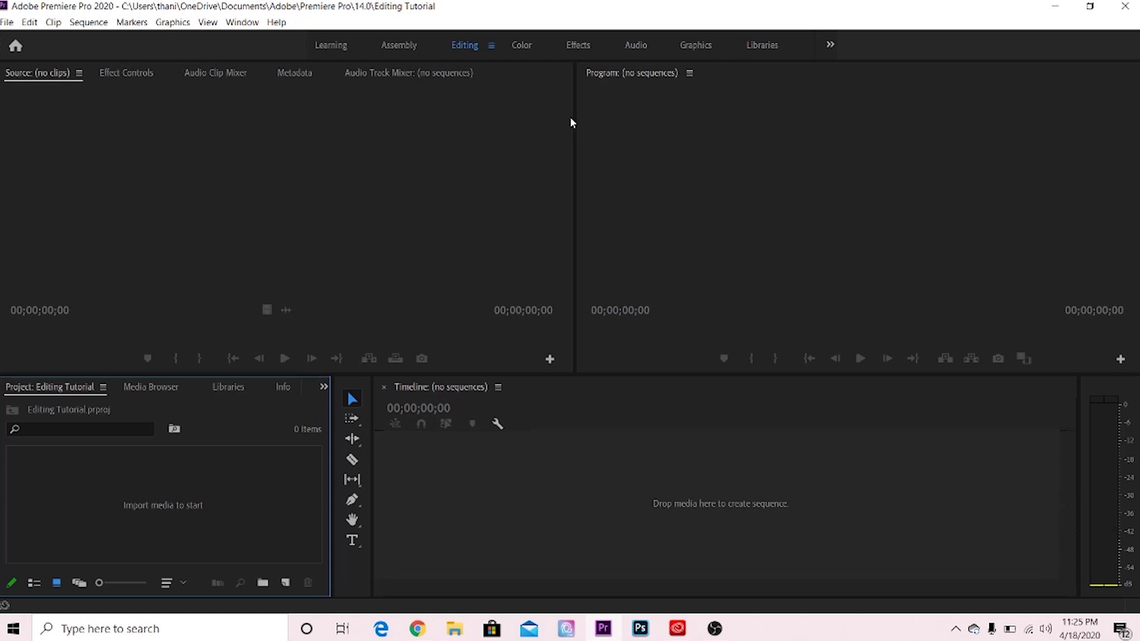
{"action": "left_click", "coordinate": [522, 45]}
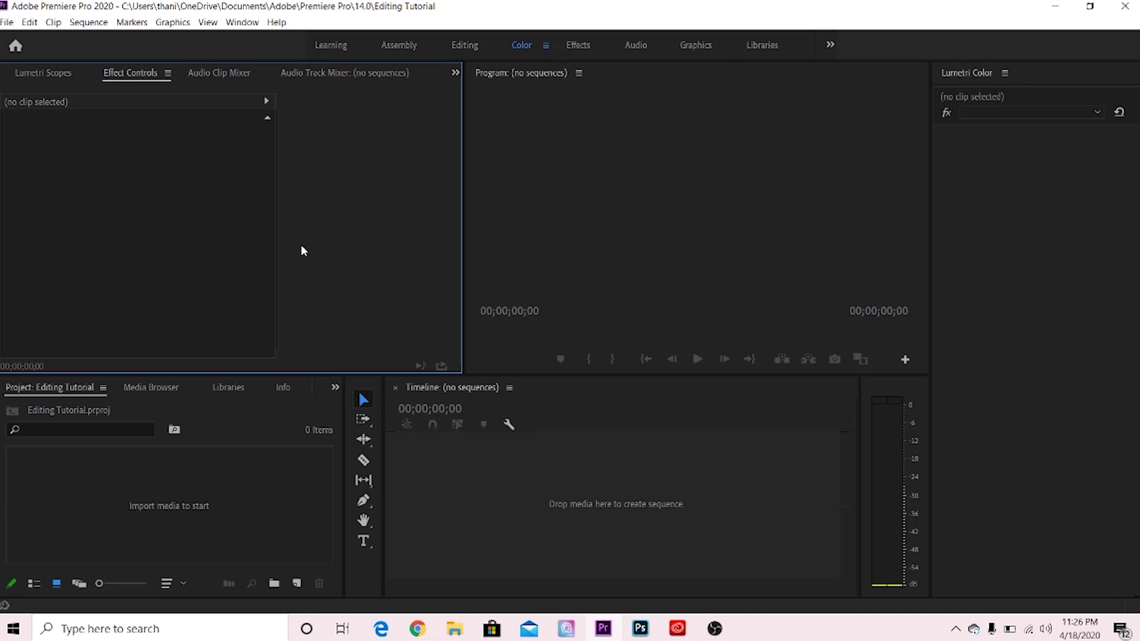
Look over the Program monitor, the Project panel and the empty timeline
{"action": "left_click", "coordinate": [692, 136]}
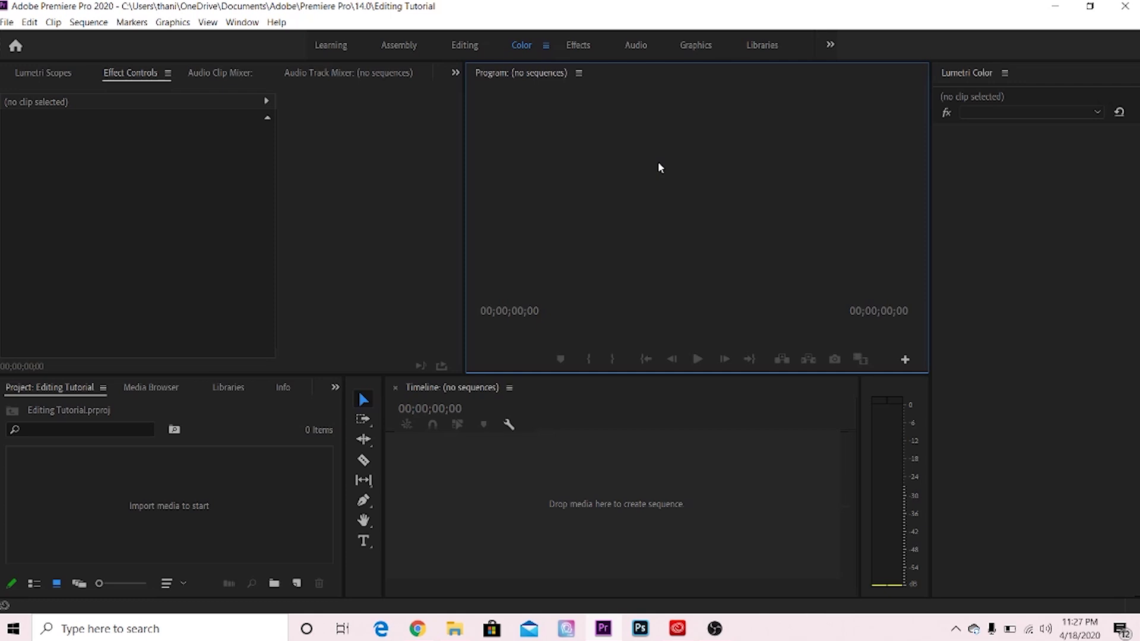
{"action": "left_click", "coordinate": [121, 481]}
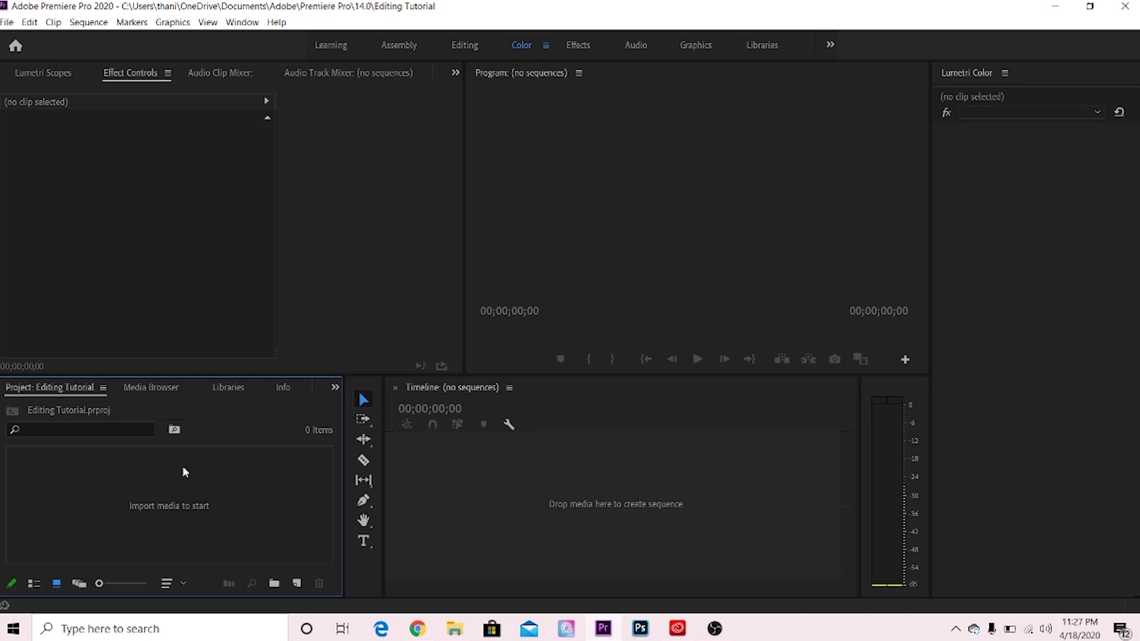
{"action": "left_click", "coordinate": [541, 491]}
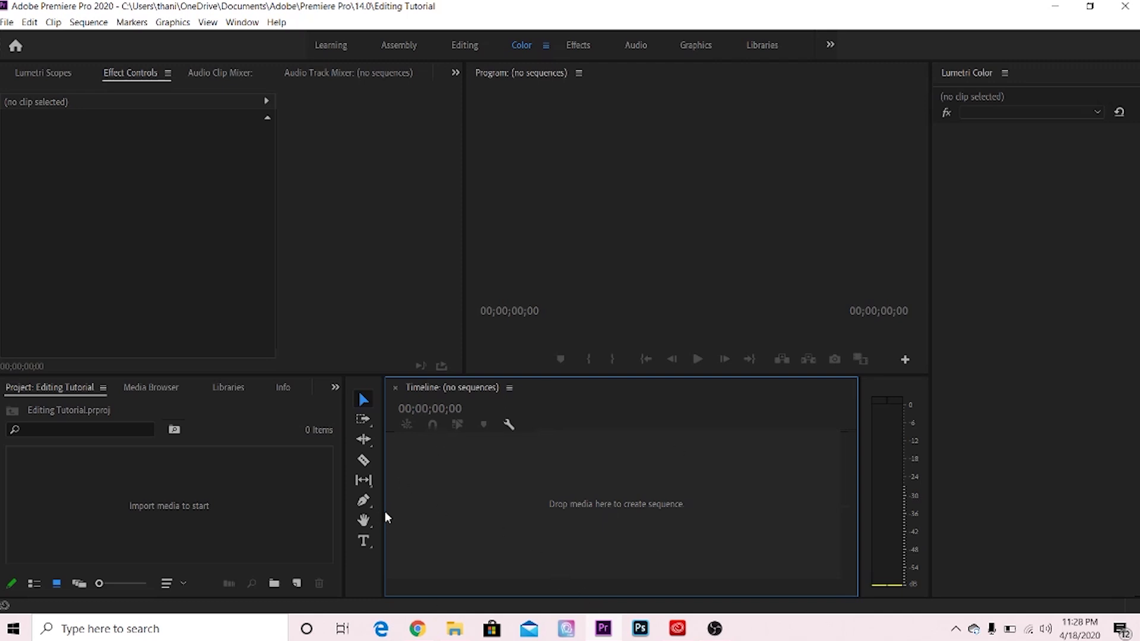
Try out the Razor tool and the Type tool and return to the Selection tool
{"action": "left_click", "coordinate": [366, 561]}
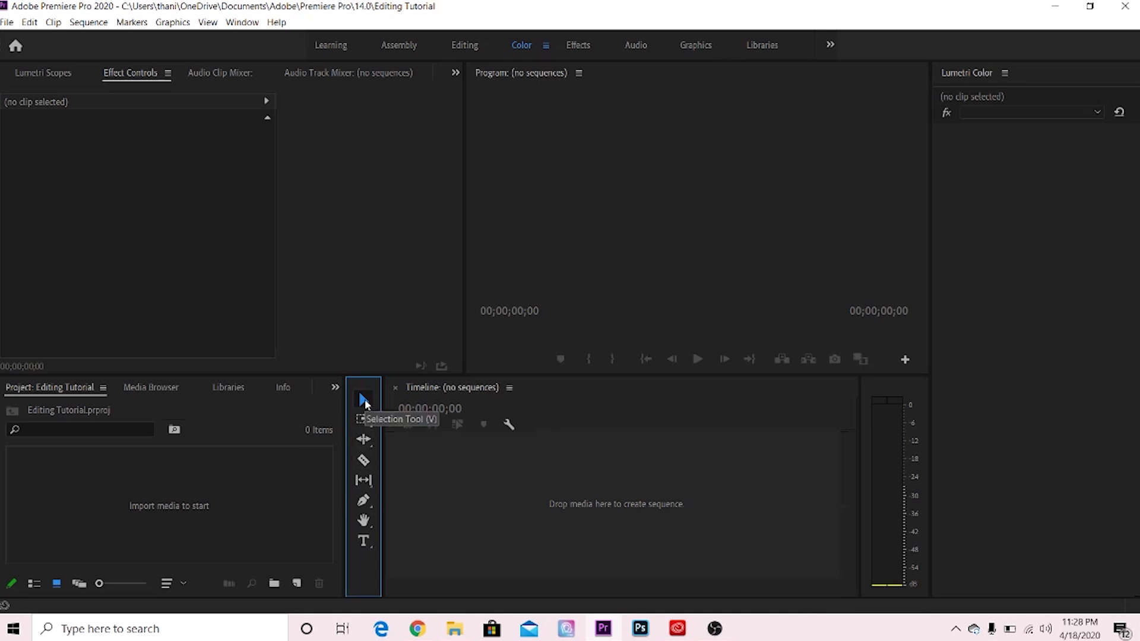
{"action": "left_click", "coordinate": [365, 465]}
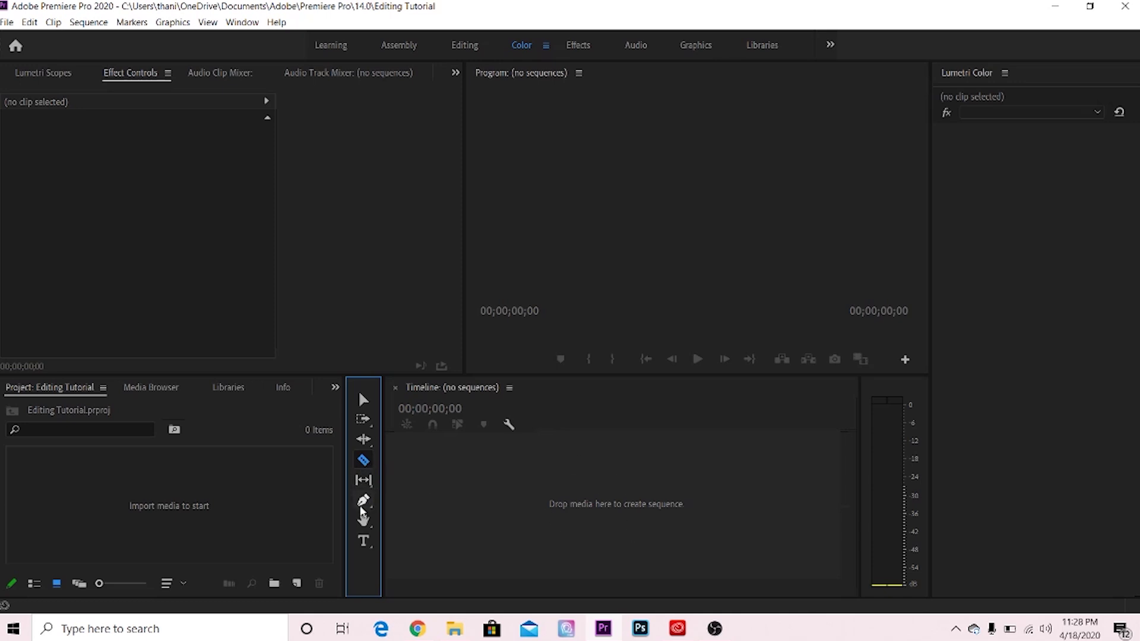
{"action": "left_click", "coordinate": [364, 541]}
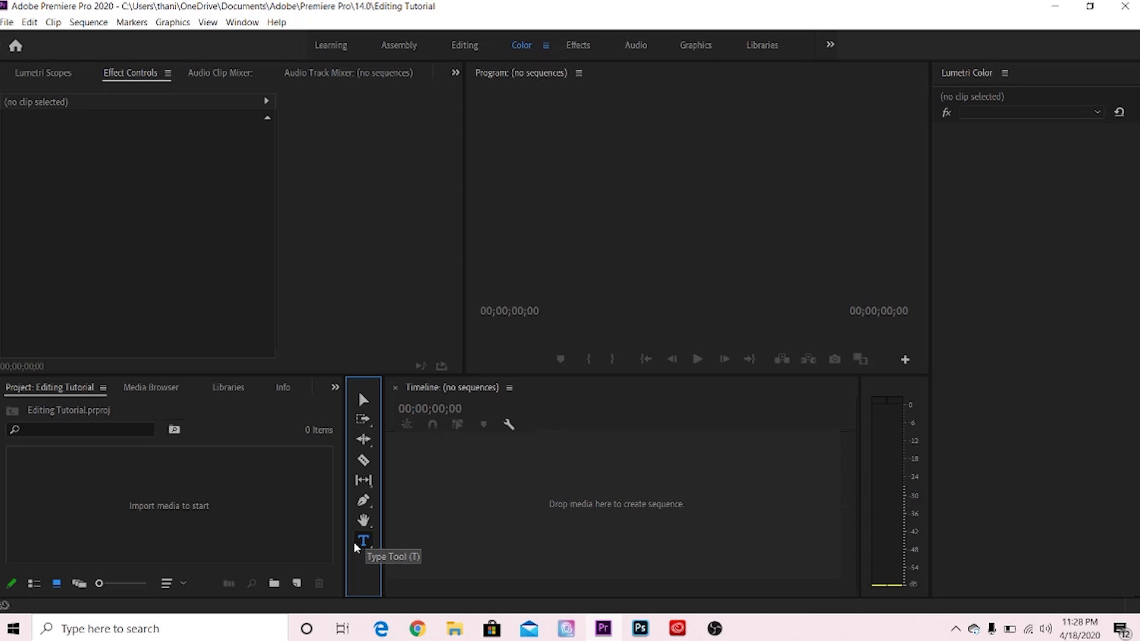
{"action": "left_click", "coordinate": [364, 400]}
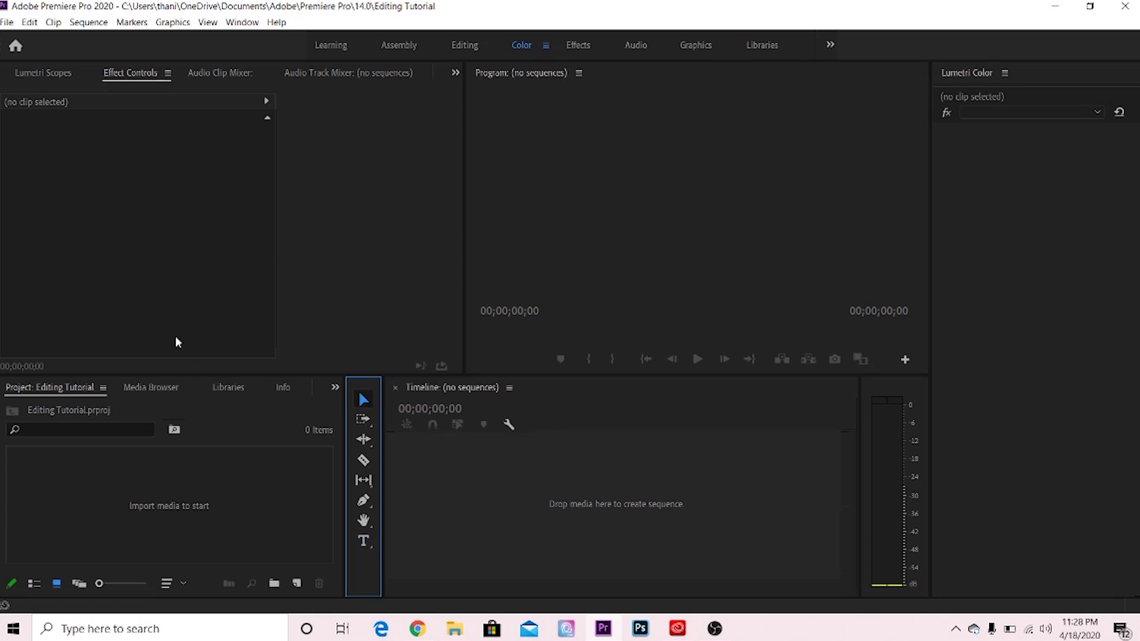
{"action": "left_click", "coordinate": [1085, 194]}
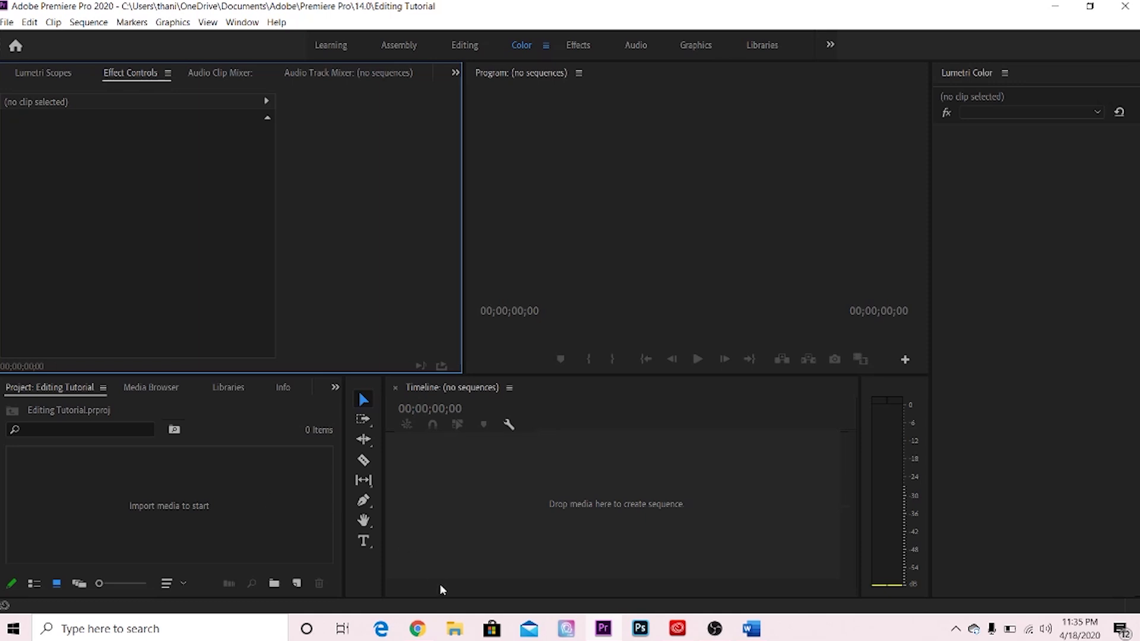
Import the video MVI_0546 from the msi folder on the Desktop into the project through File Explorer
{"action": "left_click", "coordinate": [451, 633]}
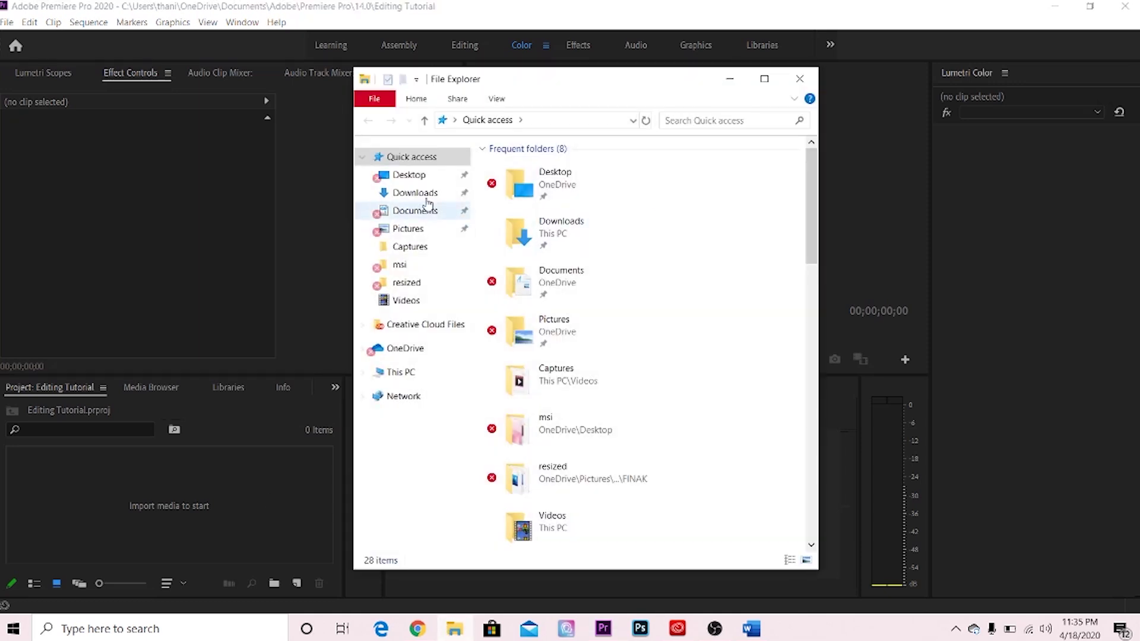
{"action": "left_click", "coordinate": [438, 178]}
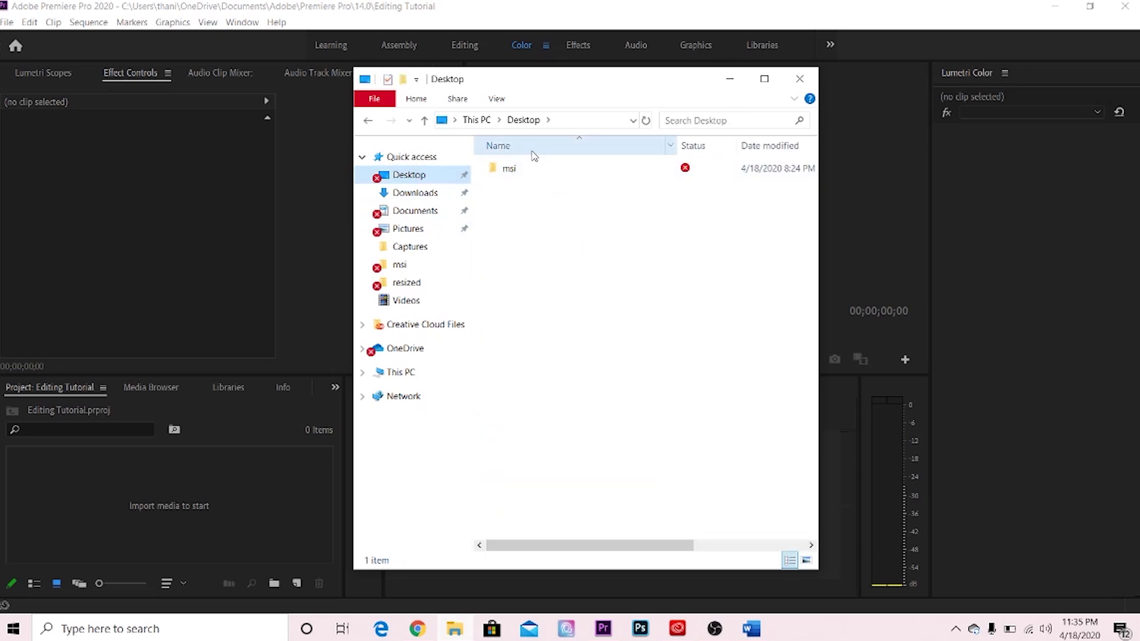
{"action": "double_click", "coordinate": [510, 168]}
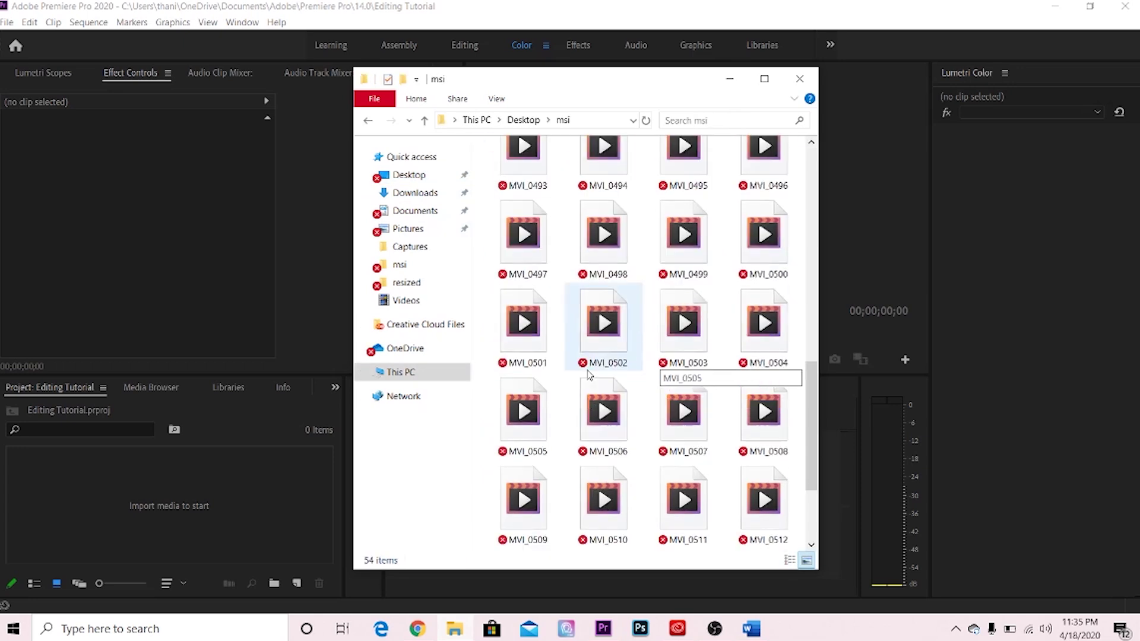
{"action": "scroll", "coordinate": [611, 380], "scroll_direction": "down", "scroll_amount": 10}
{"action": "left_click_drag", "start_coordinate": [612, 506], "coordinate": [203, 507]}
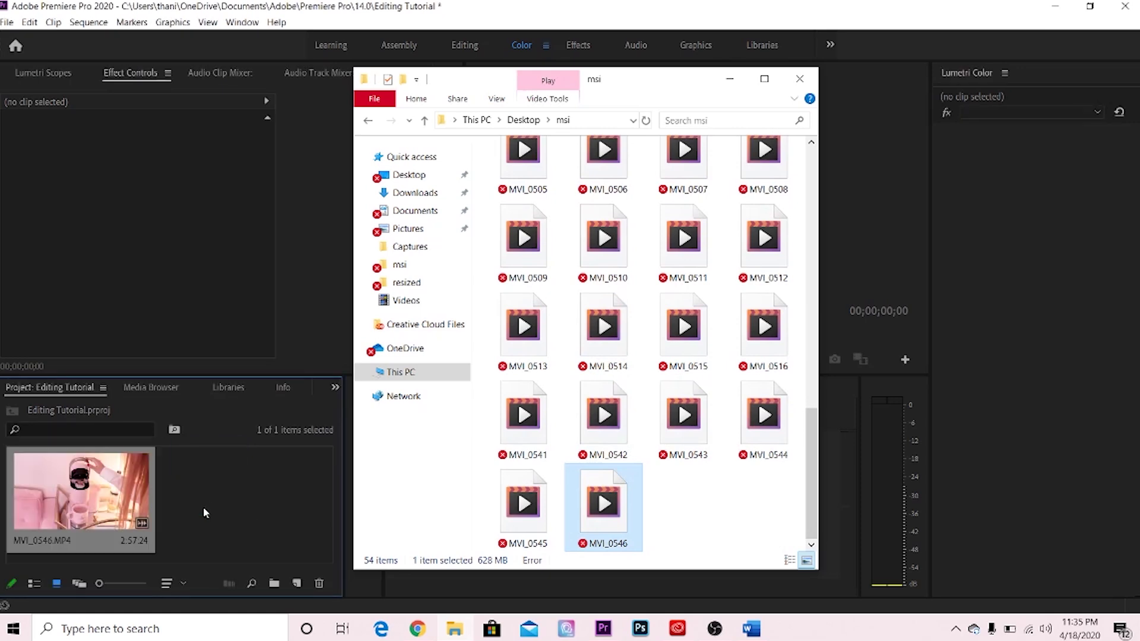
{"action": "double_click", "coordinate": [207, 494]}
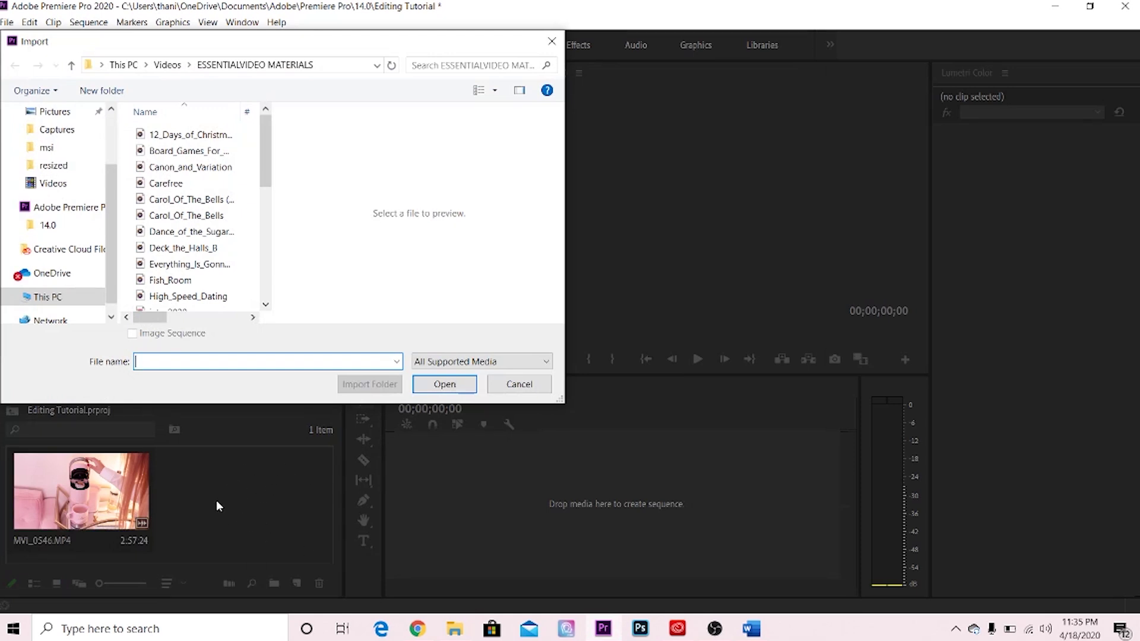
{"action": "left_click", "coordinate": [48, 147]}
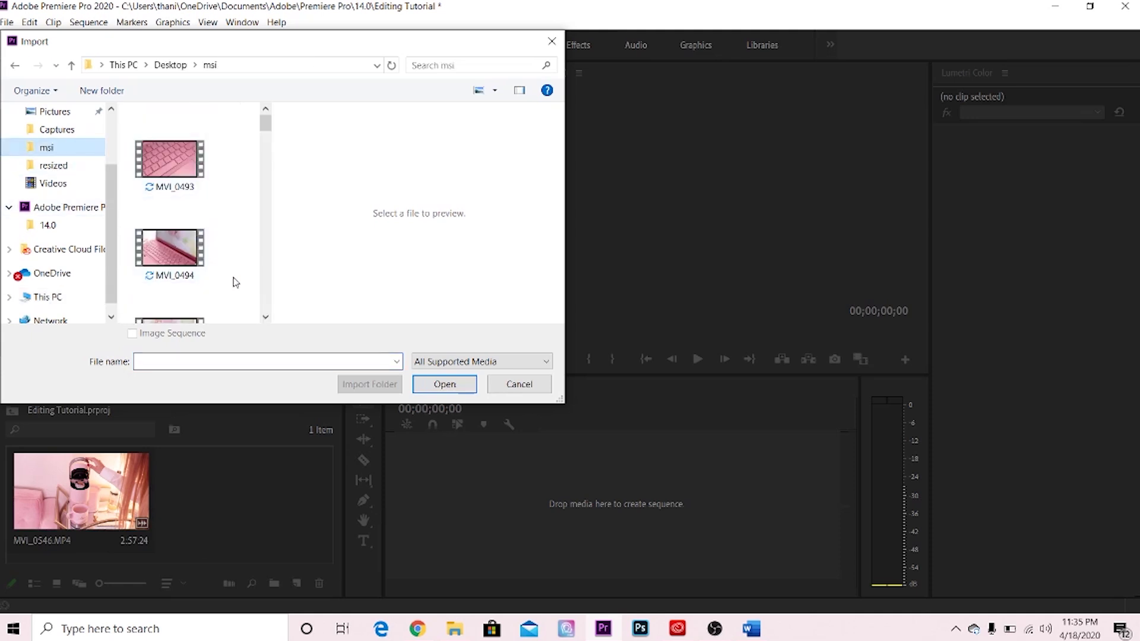
{"action": "scroll", "coordinate": [235, 283], "scroll_direction": "down", "scroll_amount": 6}
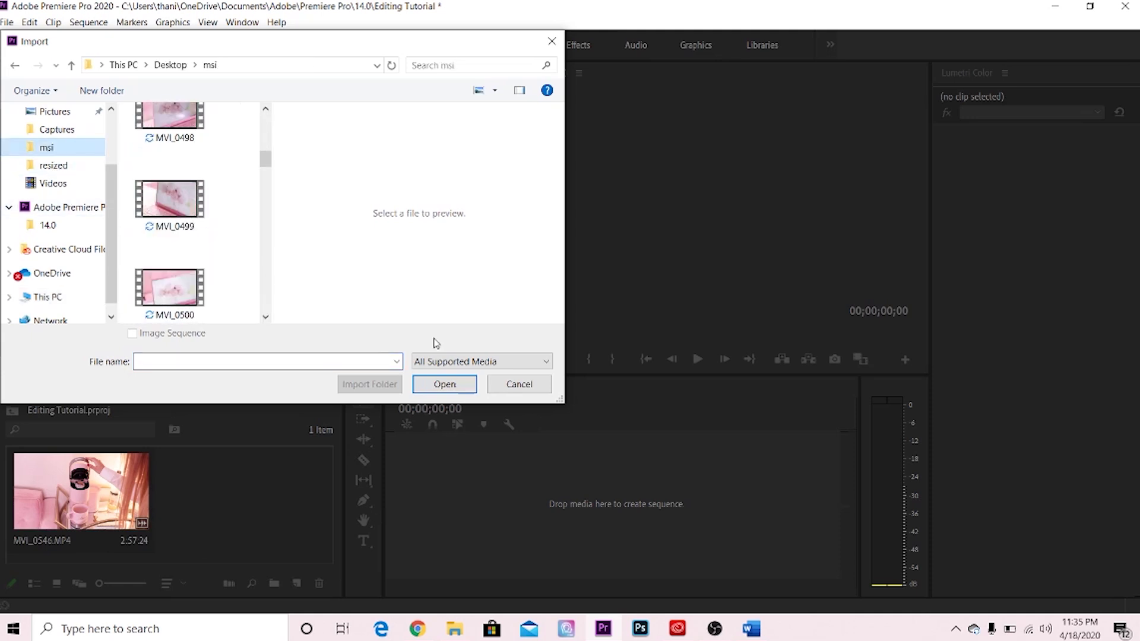
{"action": "left_click", "coordinate": [517, 384]}
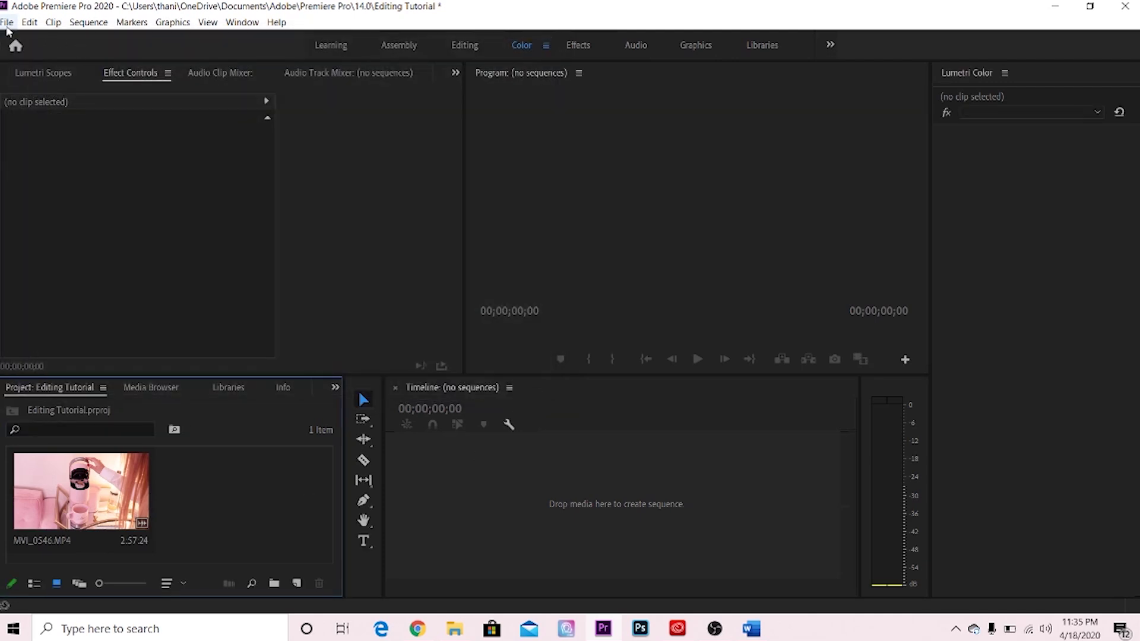
{"action": "left_click", "coordinate": [7, 22]}
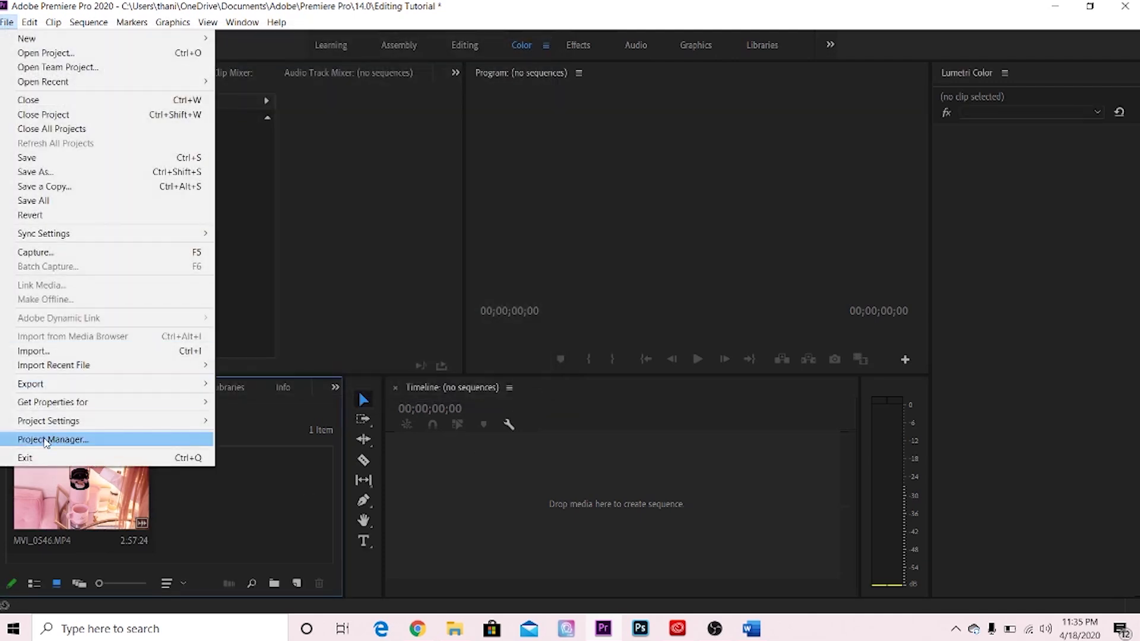
{"action": "left_click", "coordinate": [48, 351]}
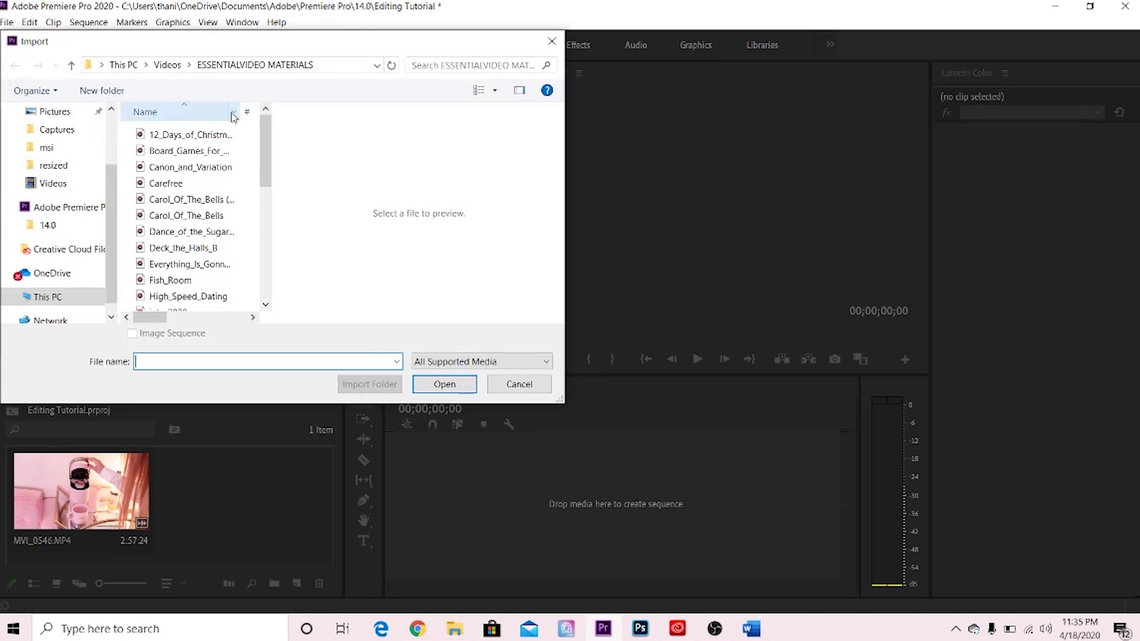
{"action": "left_click", "coordinate": [549, 40]}
Import the remaining video clips, MVI_0493 through MVI_0545, from the msi folder in File Explorer into the project
{"action": "left_click", "coordinate": [454, 629]}
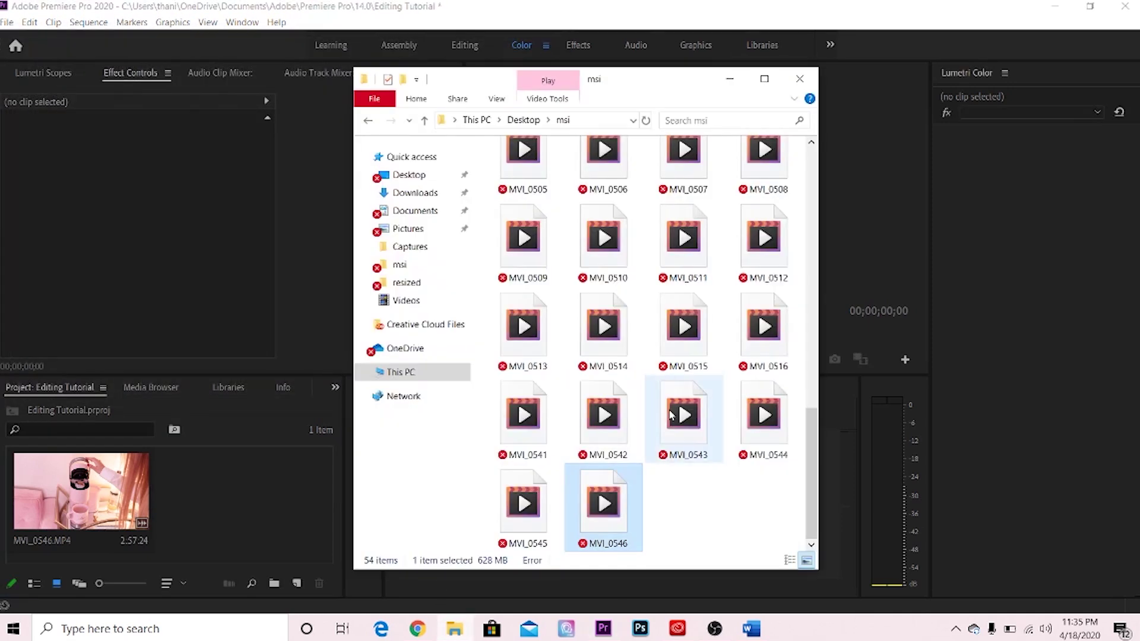
{"action": "left_click", "coordinate": [523, 505]}
{"action": "scroll", "coordinate": [591, 363], "scroll_direction": "up", "scroll_amount": 1}
{"action": "scroll", "coordinate": [590, 363], "scroll_direction": "up", "scroll_amount": 5}
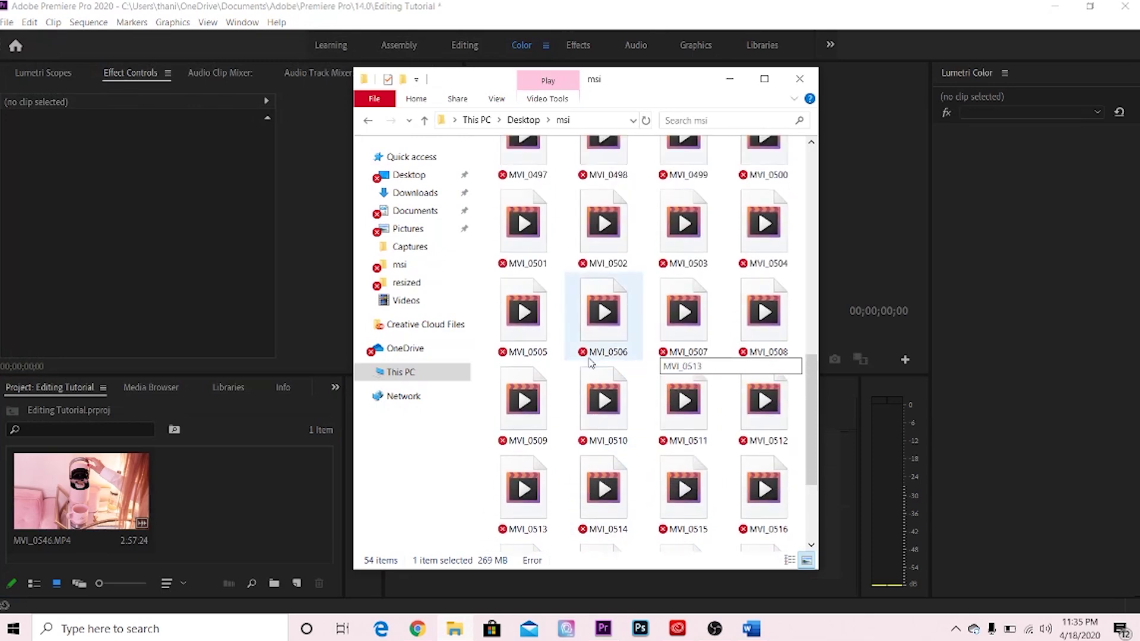
{"action": "left_click", "coordinate": [522, 295], "text": "shift"}
{"action": "left_click_drag", "start_coordinate": [523, 295], "coordinate": [227, 505]}
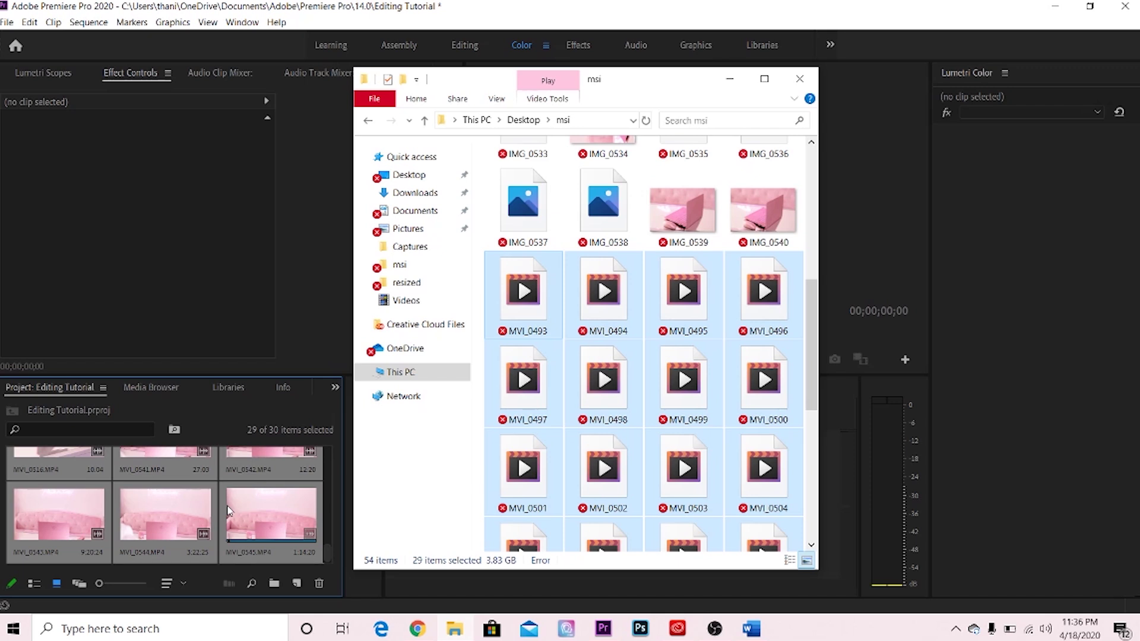
Import the intro2020 video from the ESSENTIALVIDEO MATERIALS folder in Videos into the project through File Explorer
{"action": "left_click", "coordinate": [414, 304]}
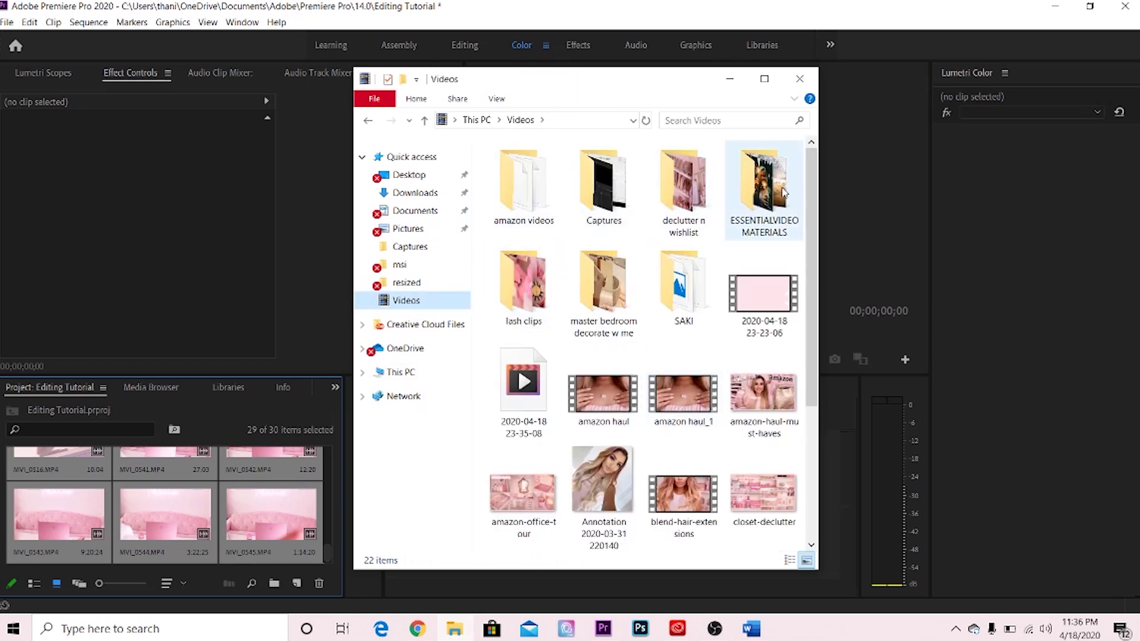
{"action": "left_click", "coordinate": [765, 205]}
{"action": "double_click", "coordinate": [765, 201]}
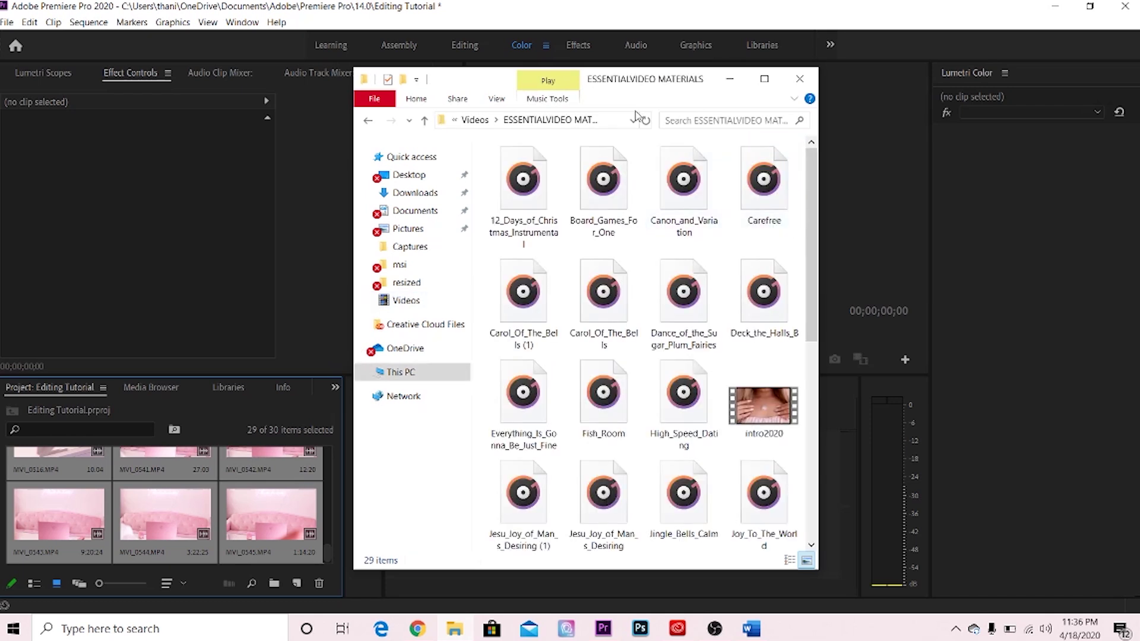
{"action": "left_click_drag", "start_coordinate": [765, 407], "coordinate": [226, 506]}
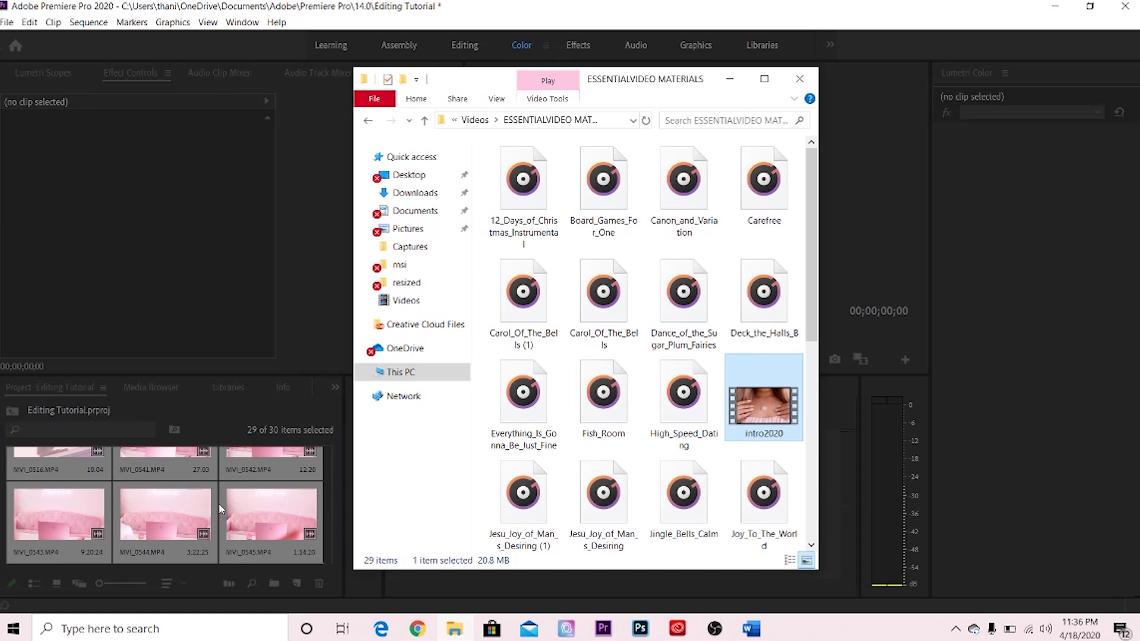
Import the Thaniasbeauty and Pastel Aesthetic Subscribe Buttons Greenscreen videos from the ESSENTIALVIDEO MATERIALS folder into the project
{"action": "scroll", "coordinate": [674, 408], "scroll_direction": "down", "scroll_amount": 3}
{"action": "scroll", "coordinate": [674, 408], "scroll_direction": "down", "scroll_amount": 3}
{"action": "left_click_drag", "start_coordinate": [693, 350], "coordinate": [222, 512]}
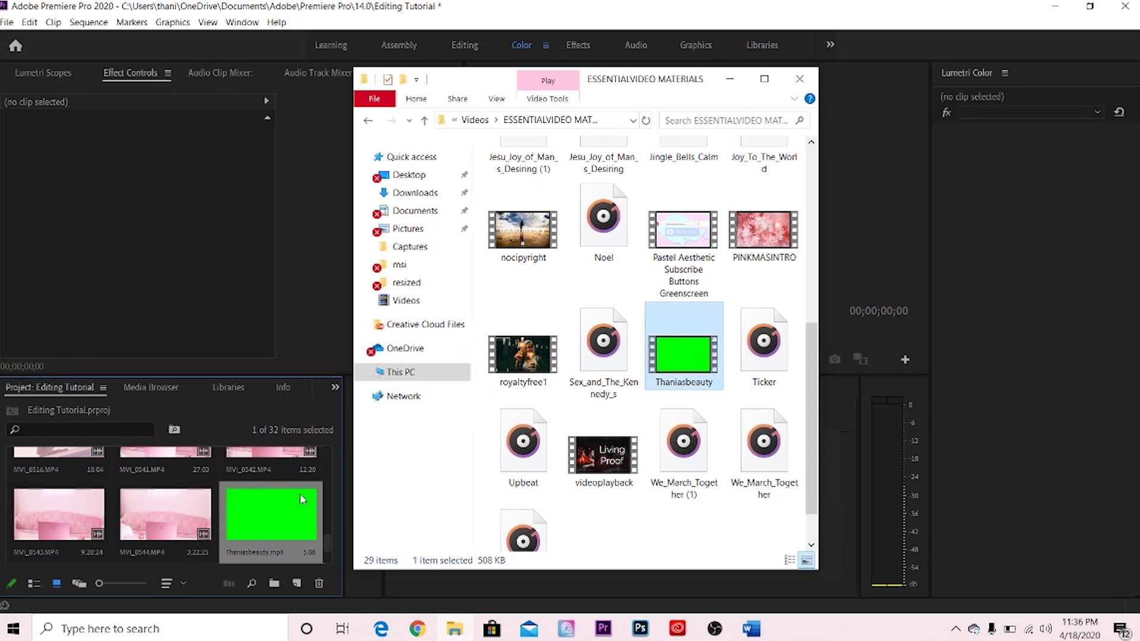
{"action": "left_click_drag", "start_coordinate": [707, 249], "coordinate": [222, 518]}
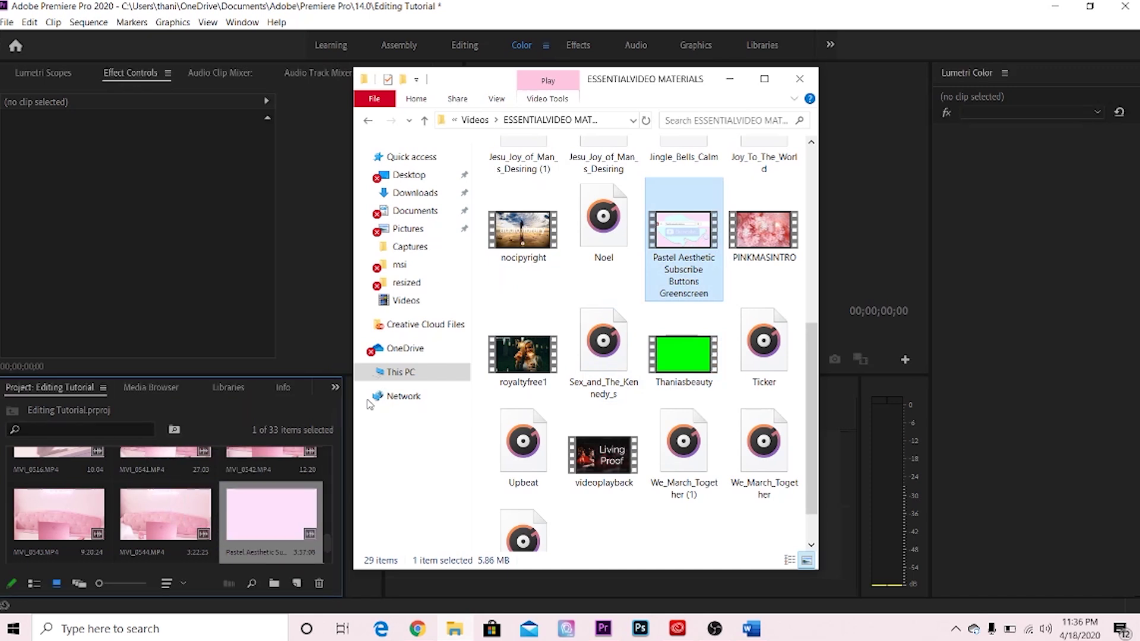
Import the Carefree music file from the ESSENTIALVIDEO MATERIALS folder and return to the Premiere Pro window
{"action": "scroll", "coordinate": [739, 414], "scroll_direction": "up", "scroll_amount": 3}
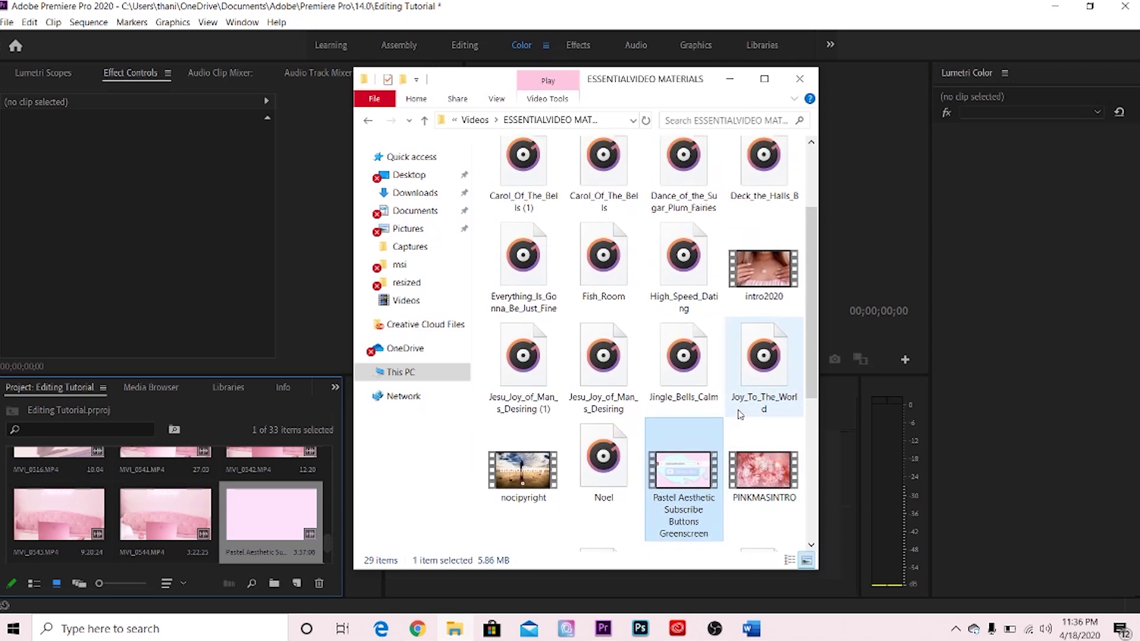
{"action": "scroll", "coordinate": [742, 415], "scroll_direction": "up", "scroll_amount": 3}
{"action": "left_click_drag", "start_coordinate": [771, 199], "coordinate": [209, 527]}
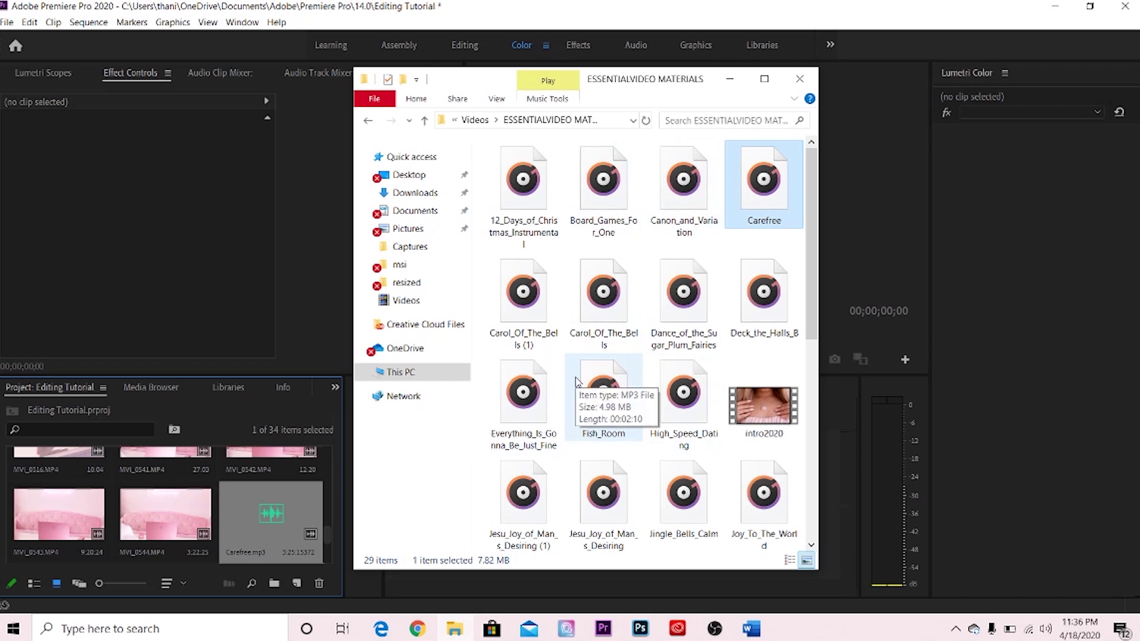
{"action": "left_click", "coordinate": [237, 522]}
Find the clip MVI_0546.MP4 at the start of the project items and open it in the Source monitor
{"action": "left_click_drag", "start_coordinate": [326, 532], "coordinate": [330, 500]}
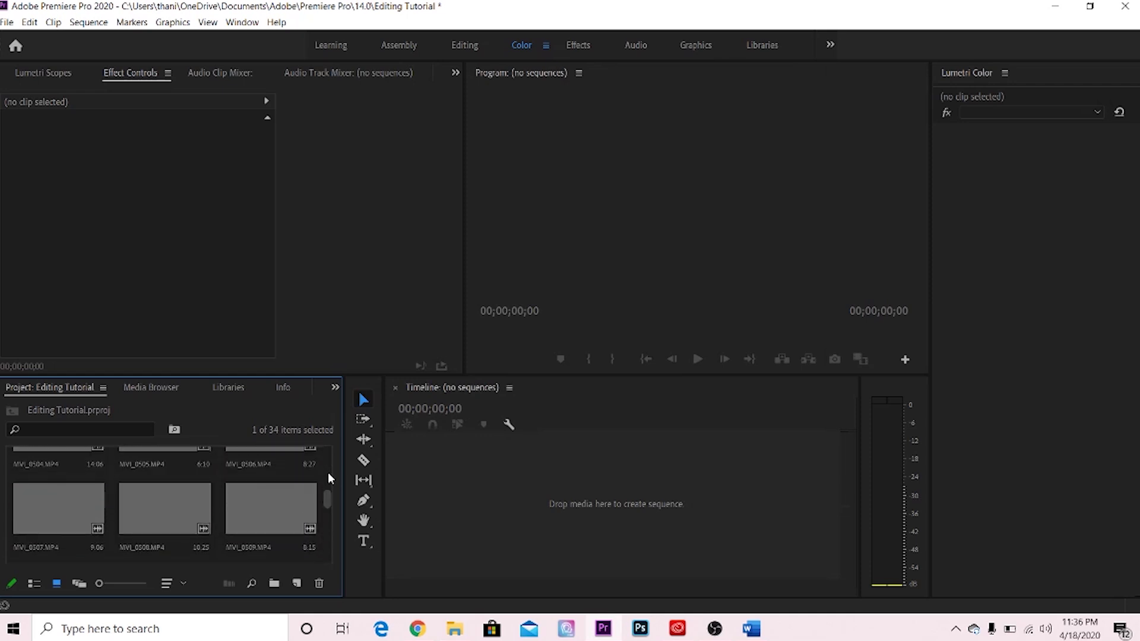
{"action": "left_click_drag", "start_coordinate": [328, 479], "coordinate": [328, 475]}
{"action": "scroll", "coordinate": [327, 470], "scroll_direction": "up", "scroll_amount": 3}
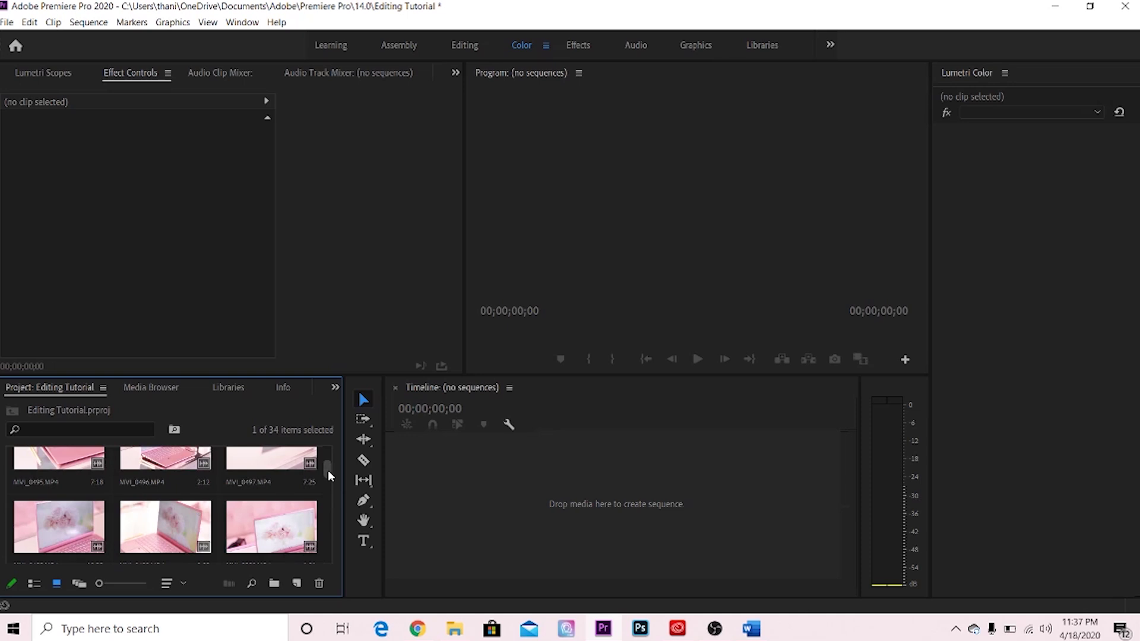
{"action": "scroll", "coordinate": [253, 482], "scroll_direction": "up", "scroll_amount": 2}
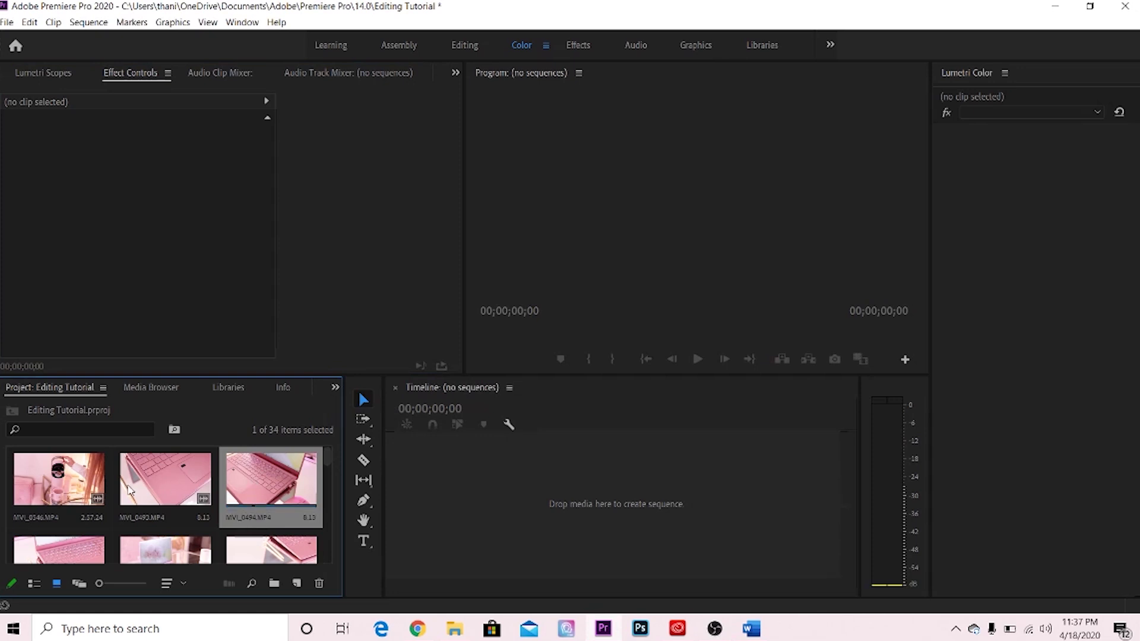
{"action": "left_click", "coordinate": [698, 516]}
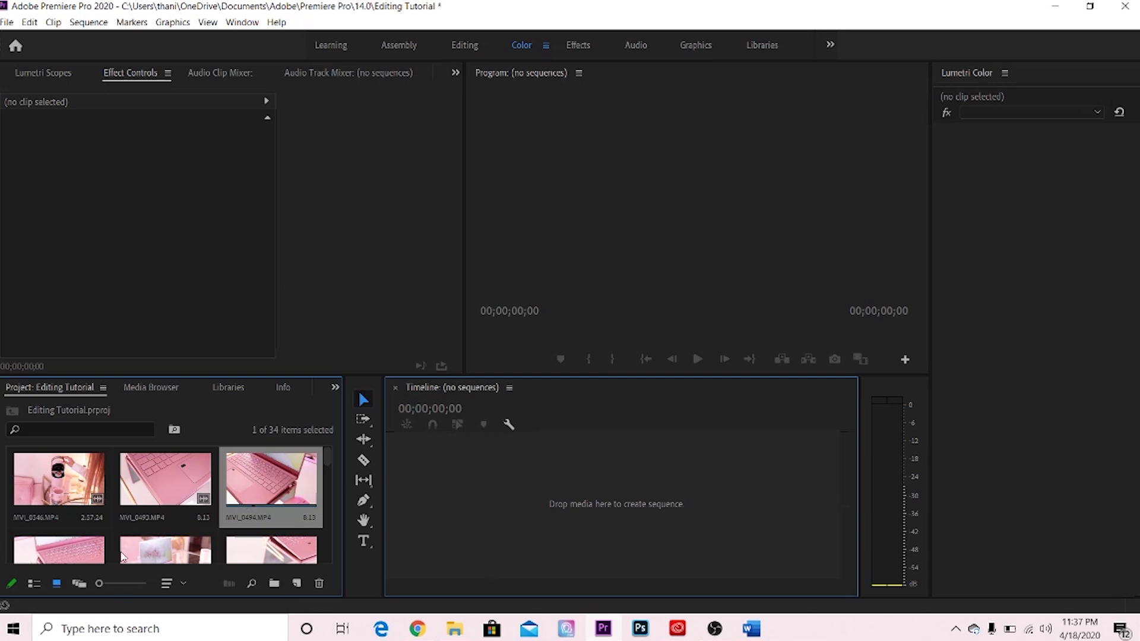
{"action": "double_click", "coordinate": [57, 484]}
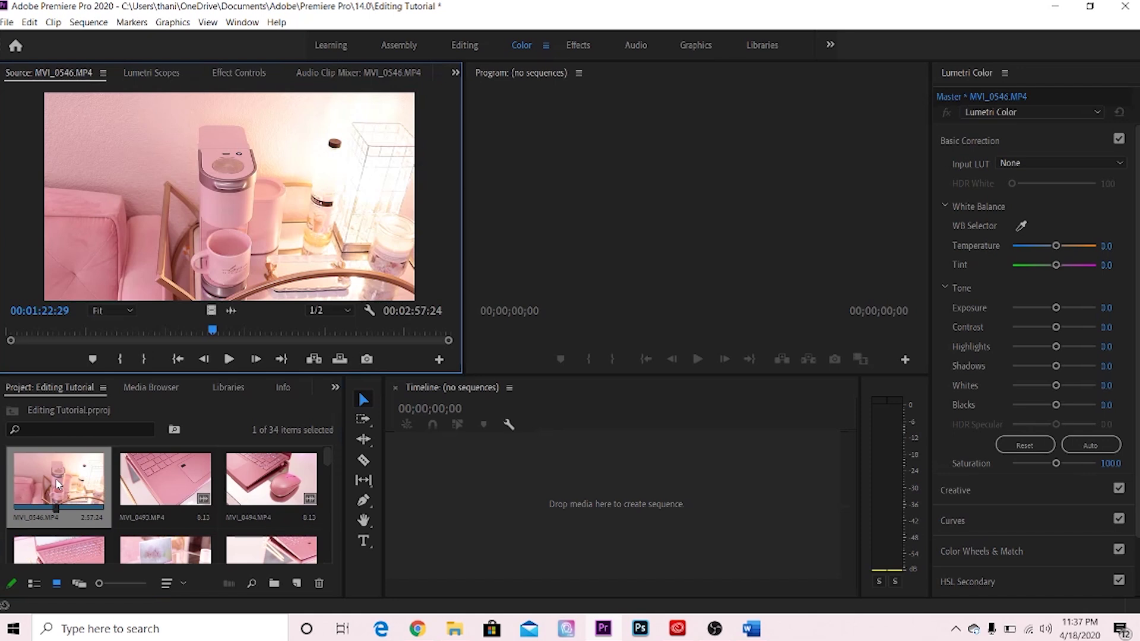
Mark an In point at 00:00:01:06 and an Out point at 00:00:06:27 on the MVI_0546 source clip
{"action": "left_click", "coordinate": [9, 334]}
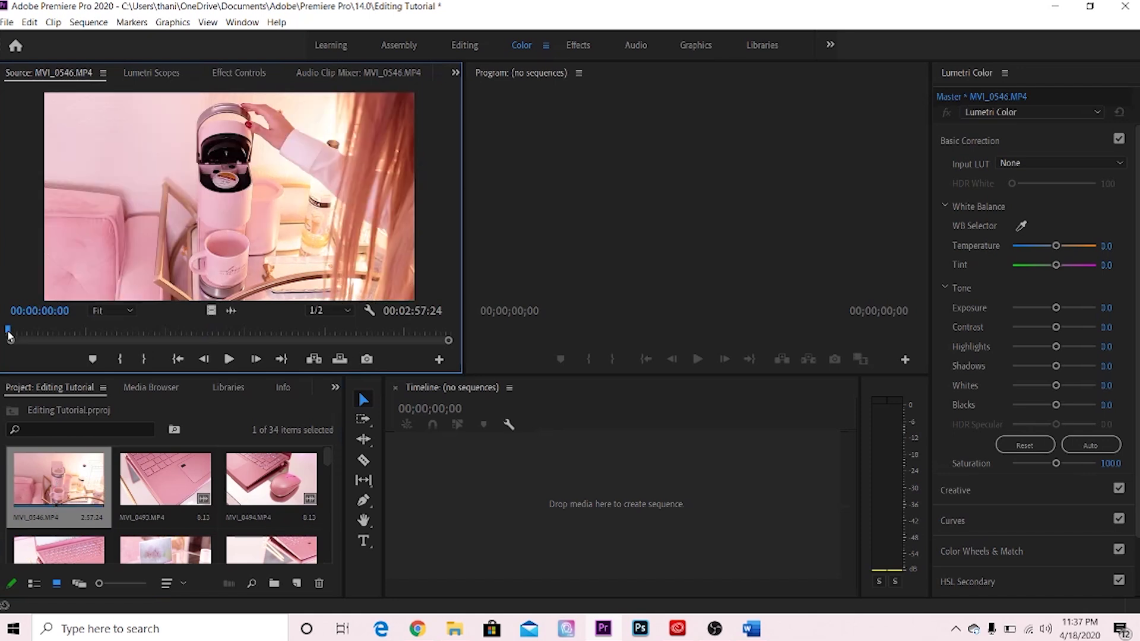
{"action": "left_click_drag", "start_coordinate": [9, 336], "coordinate": [10, 335]}
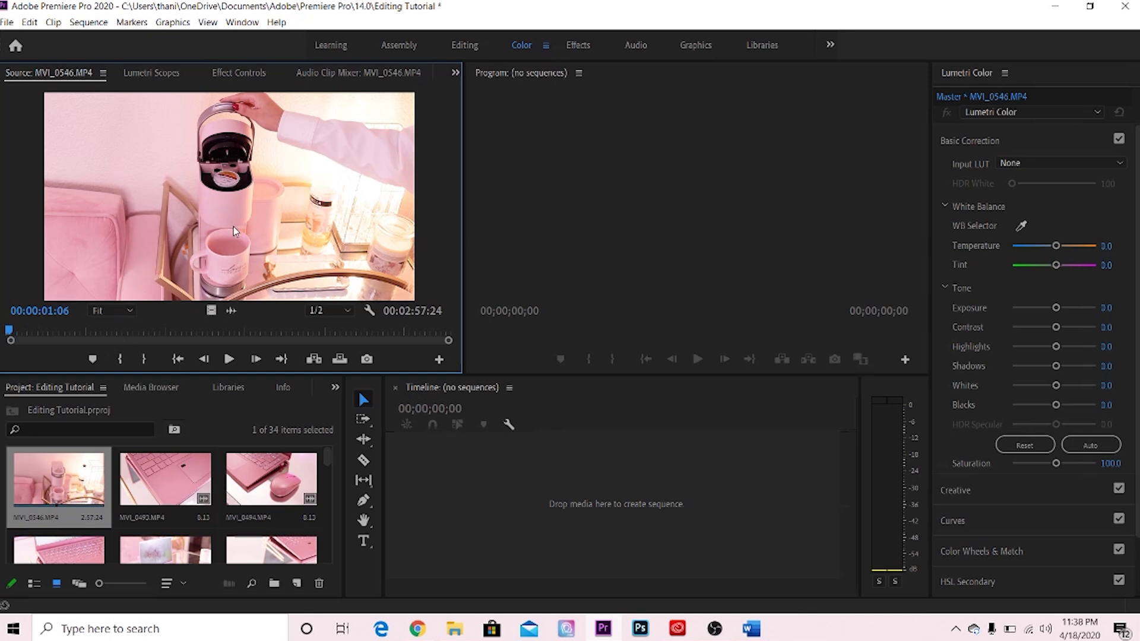
{"action": "left_click", "coordinate": [121, 363]}
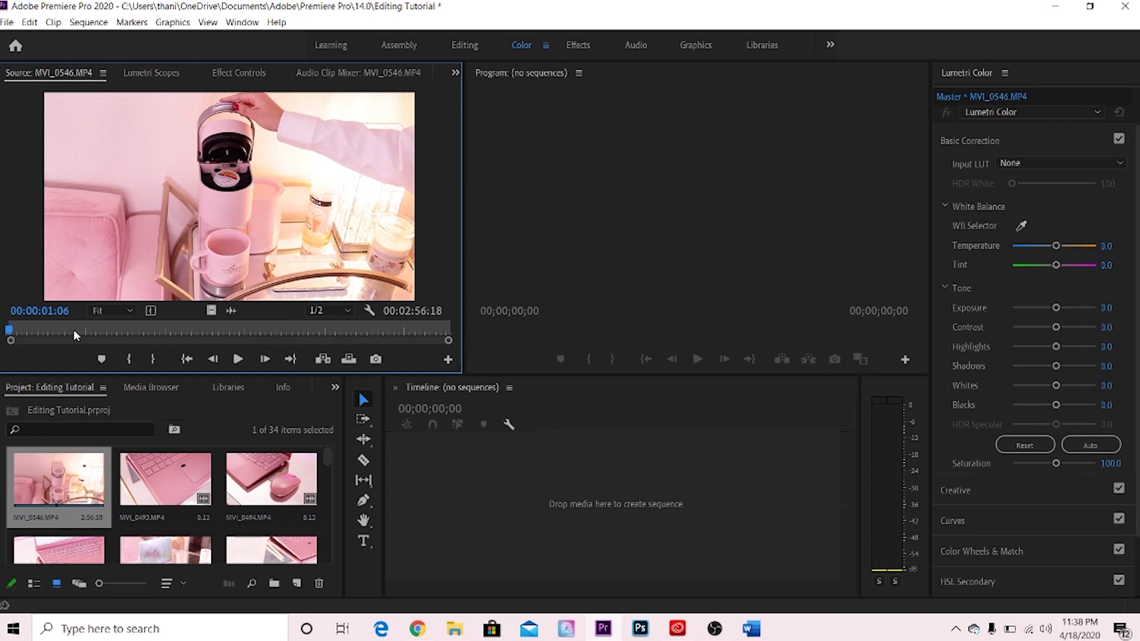
{"action": "left_click_drag", "start_coordinate": [120, 328], "coordinate": [25, 338]}
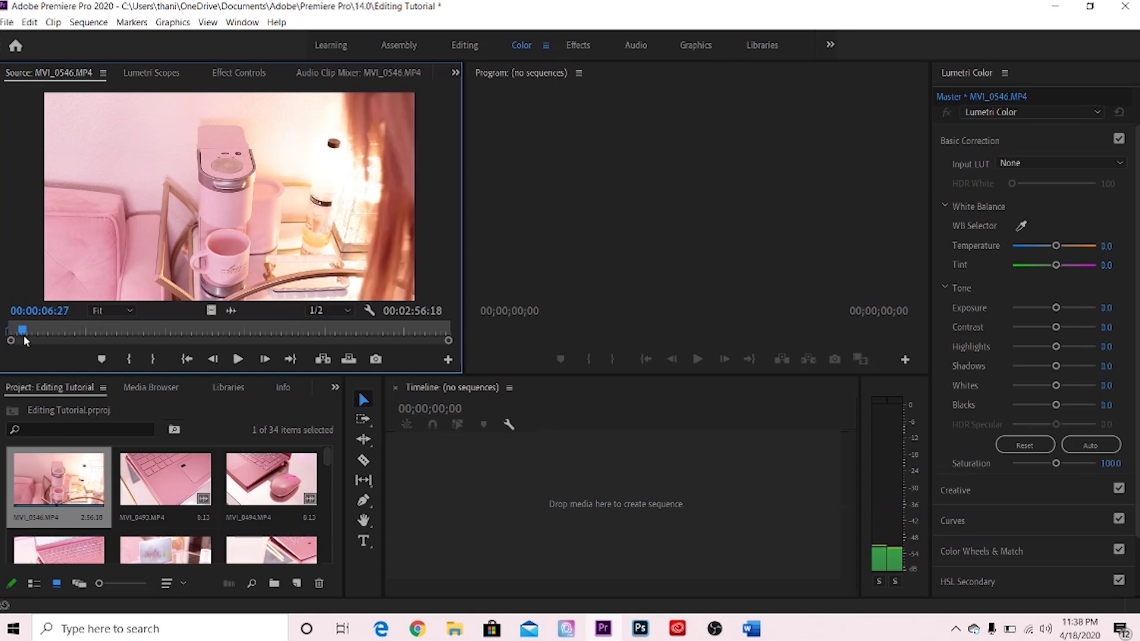
{"action": "left_click", "coordinate": [156, 359]}
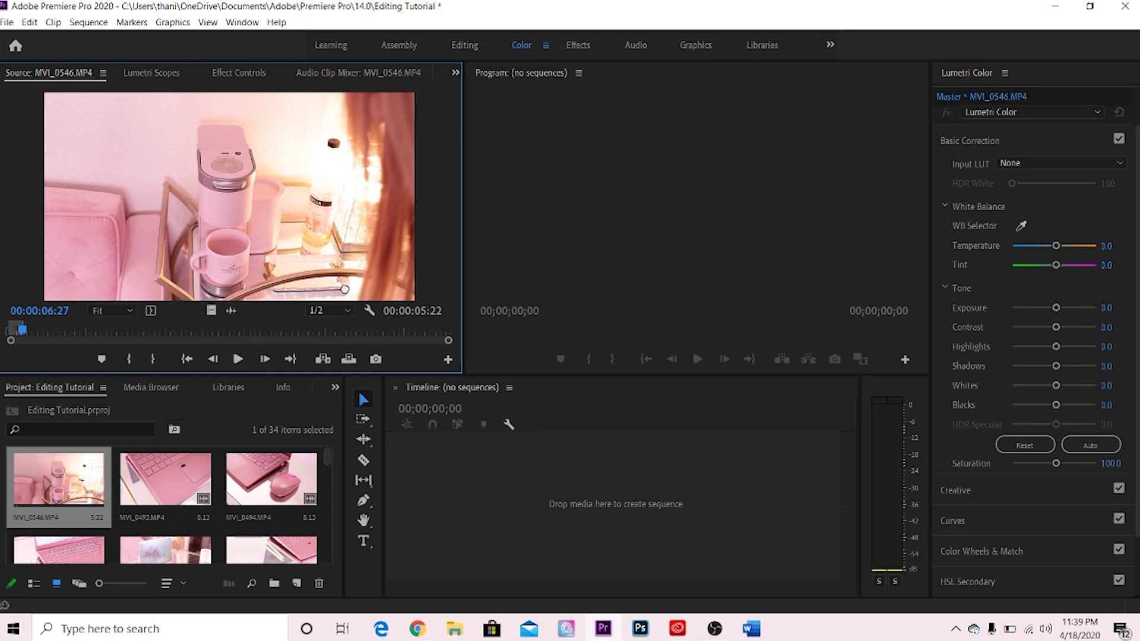
Create a sequence from the marked part of MVI_0546 in the empty timeline and scrub the playhead to 00:00:02:18
{"action": "left_click_drag", "start_coordinate": [326, 260], "coordinate": [436, 501]}
{"action": "left_click_drag", "start_coordinate": [436, 500], "coordinate": [433, 498]}
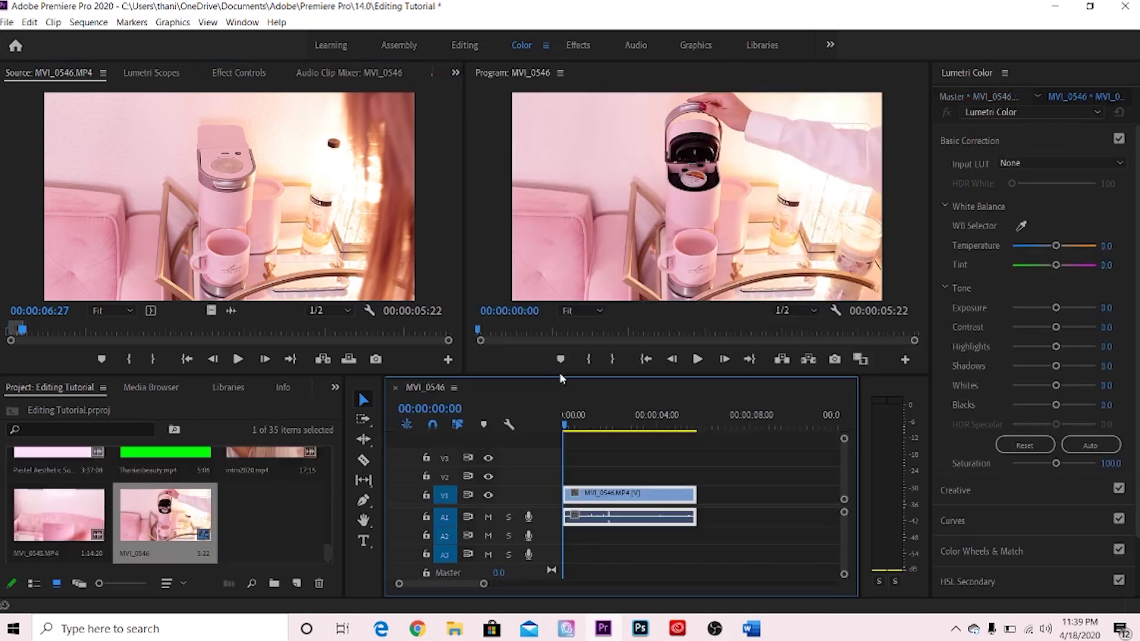
{"action": "left_click_drag", "start_coordinate": [567, 426], "coordinate": [536, 408]}
{"action": "left_click_drag", "start_coordinate": [567, 425], "coordinate": [624, 440]}
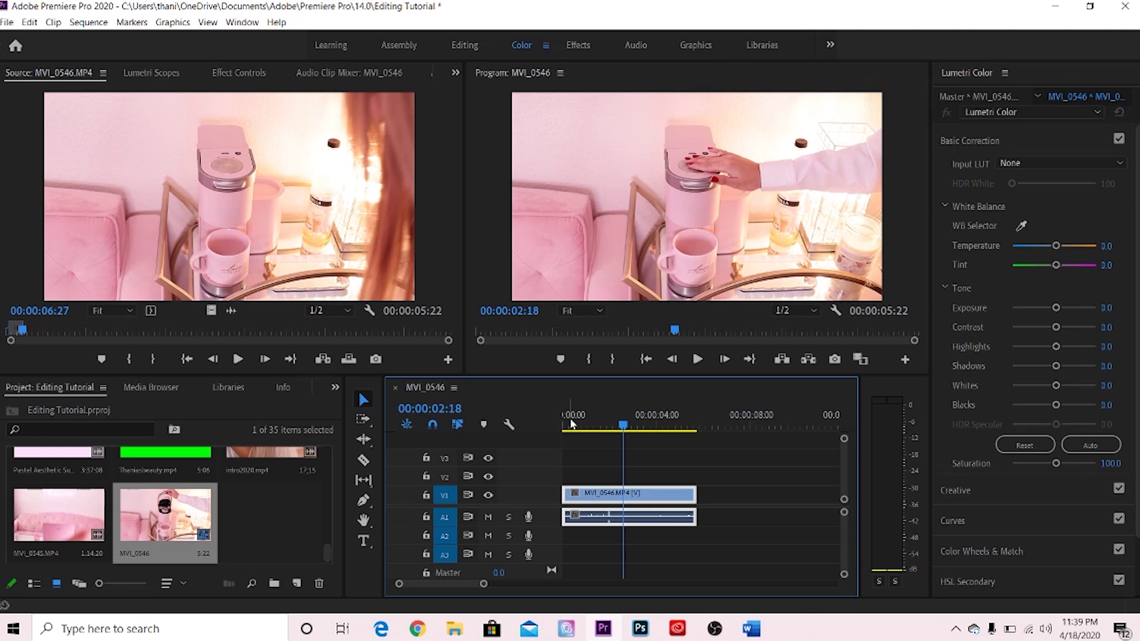
Check the horizontal and vertical frame size in the Sequence Settings and close them without changes
{"action": "left_click", "coordinate": [89, 23]}
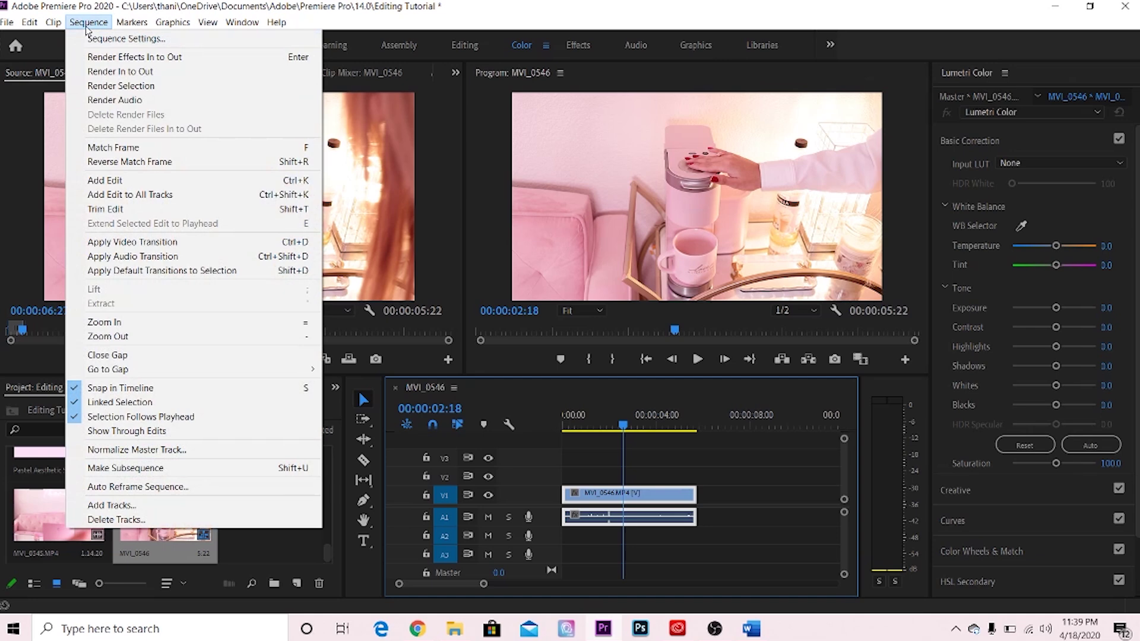
{"action": "left_click", "coordinate": [90, 38]}
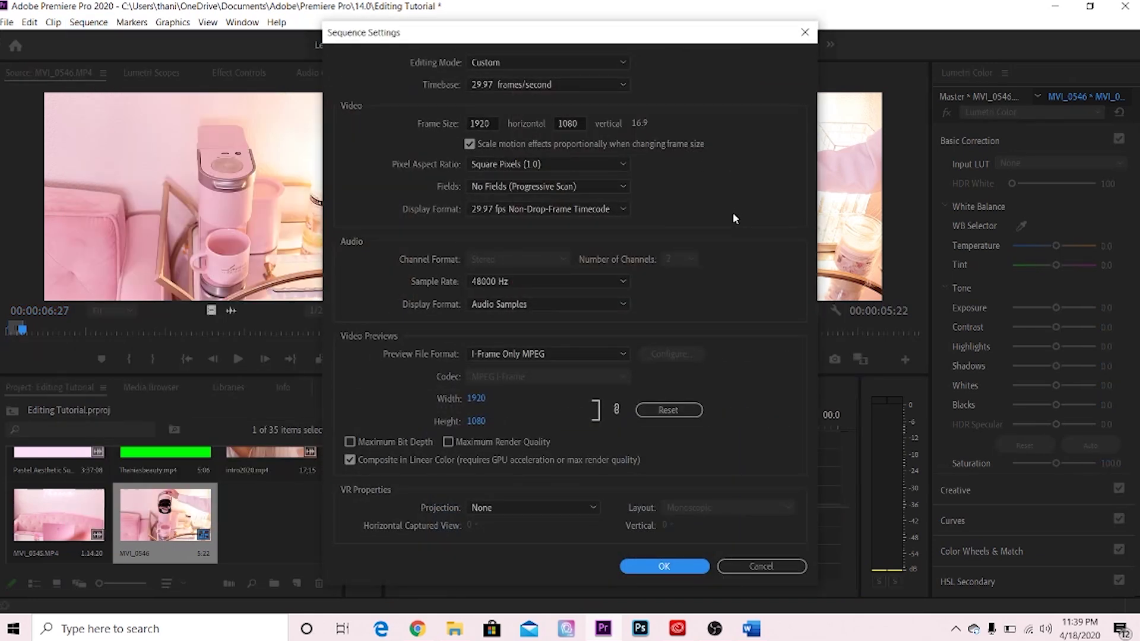
{"action": "key", "text": "Tab"}
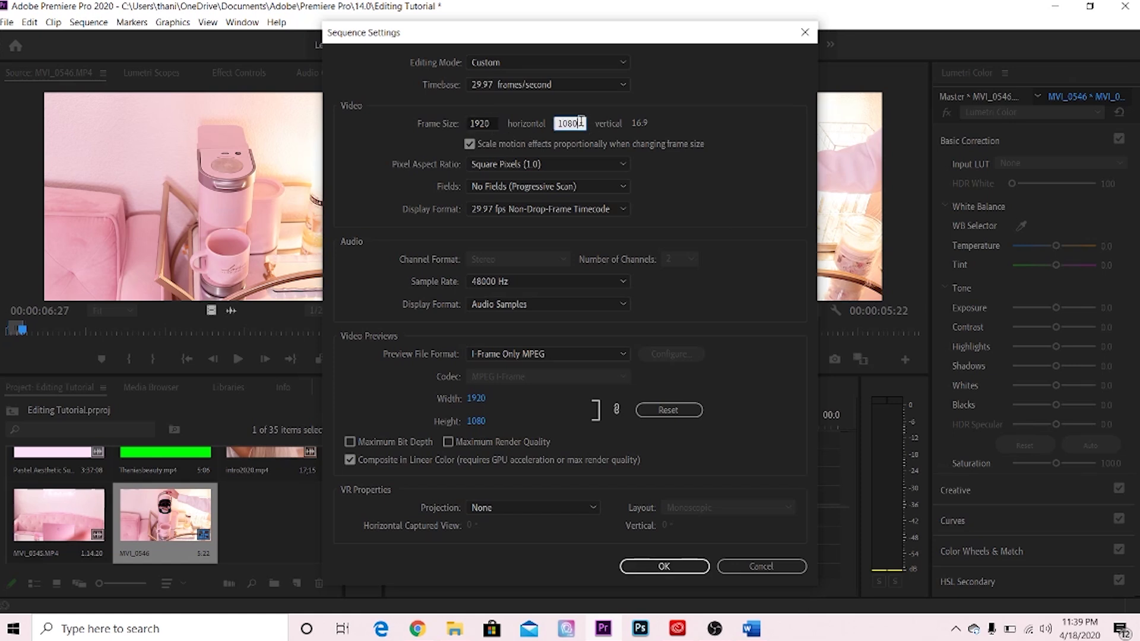
{"action": "left_click", "coordinate": [493, 123]}
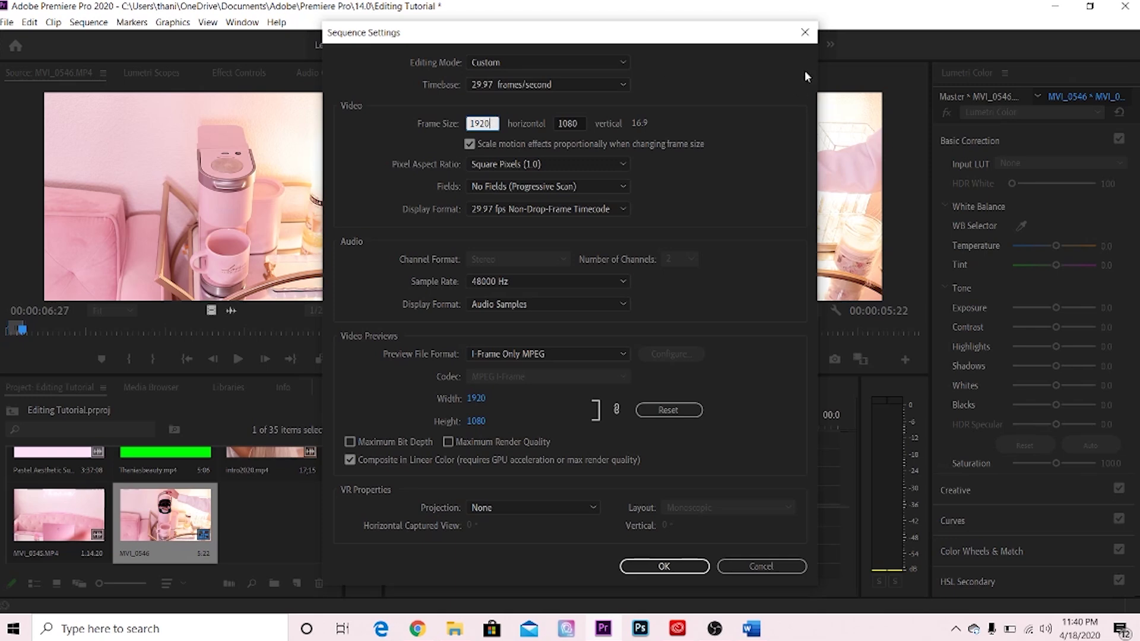
{"action": "left_click", "coordinate": [806, 36]}
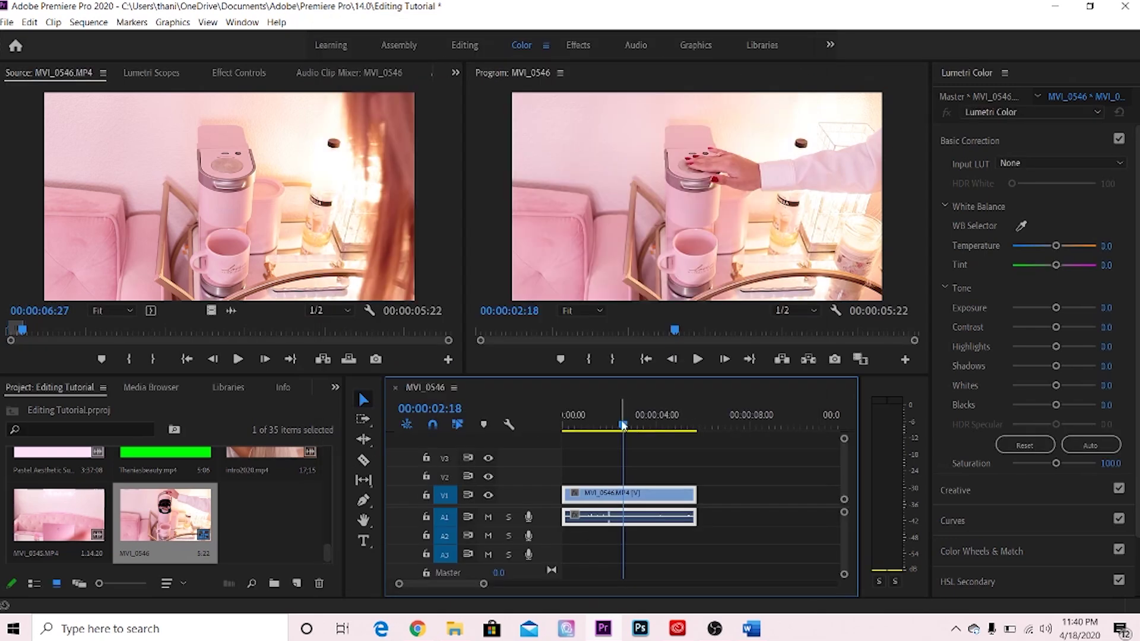
Insert the marked MVI_0546 clip at 00:00:06:00 in the timeline and undo the insertion
{"action": "left_click_drag", "start_coordinate": [624, 426], "coordinate": [703, 419]}
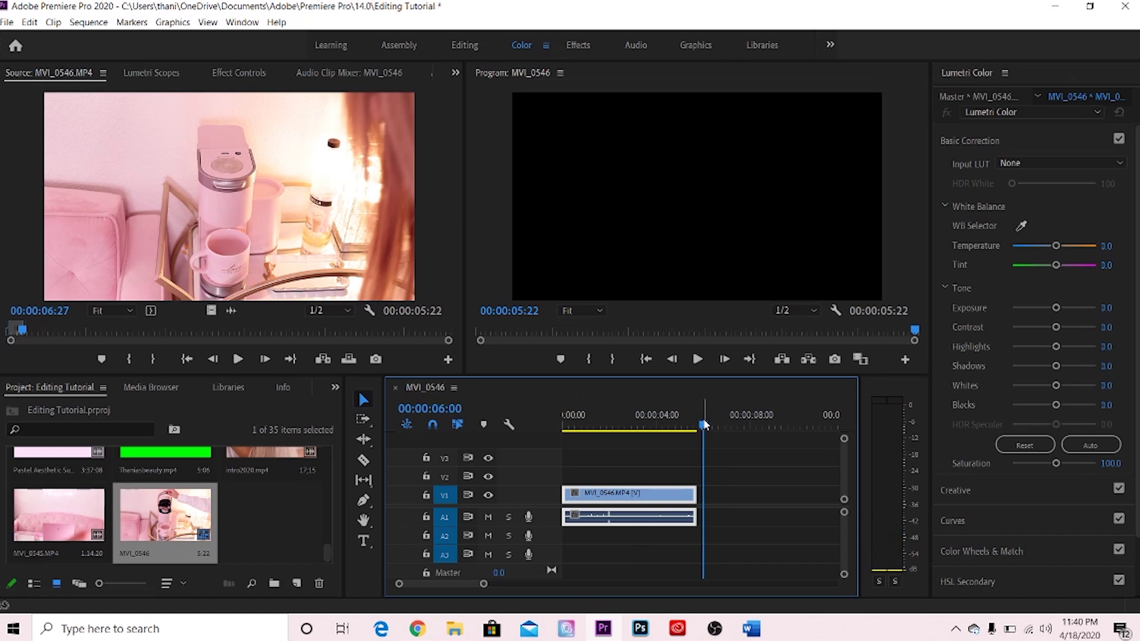
{"action": "left_click", "coordinate": [324, 359]}
{"action": "left_click", "coordinate": [737, 427]}
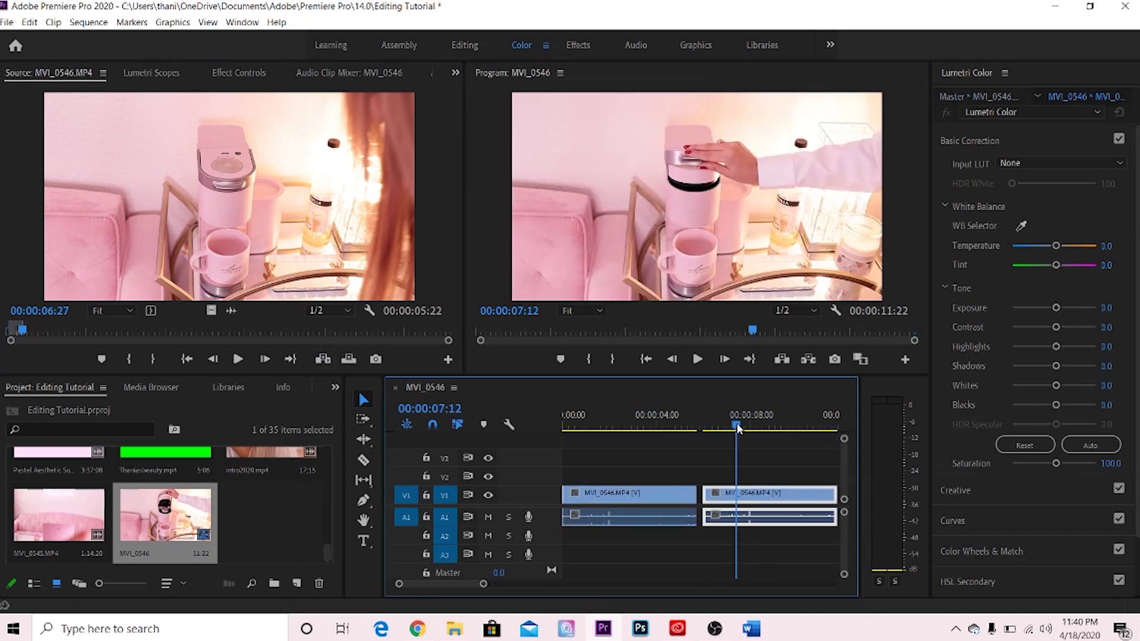
{"action": "key", "text": "ctrl+z"}
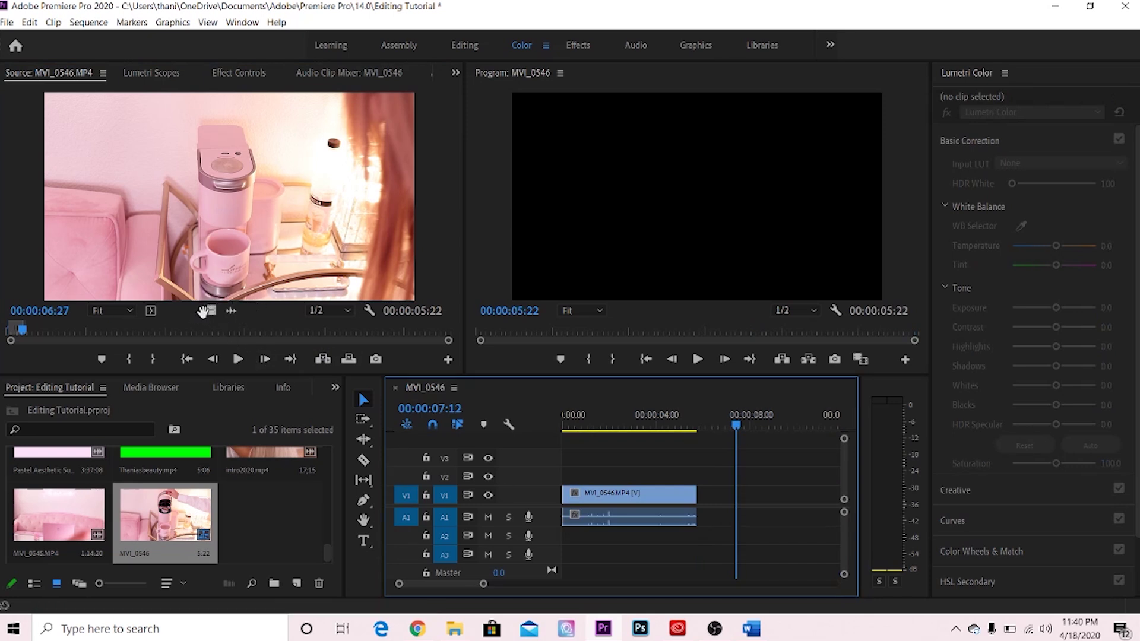
Place only the video and then only the audio of MVI_0546 after the first clip, and delete both from the timeline
{"action": "left_click_drag", "start_coordinate": [209, 310], "coordinate": [770, 497]}
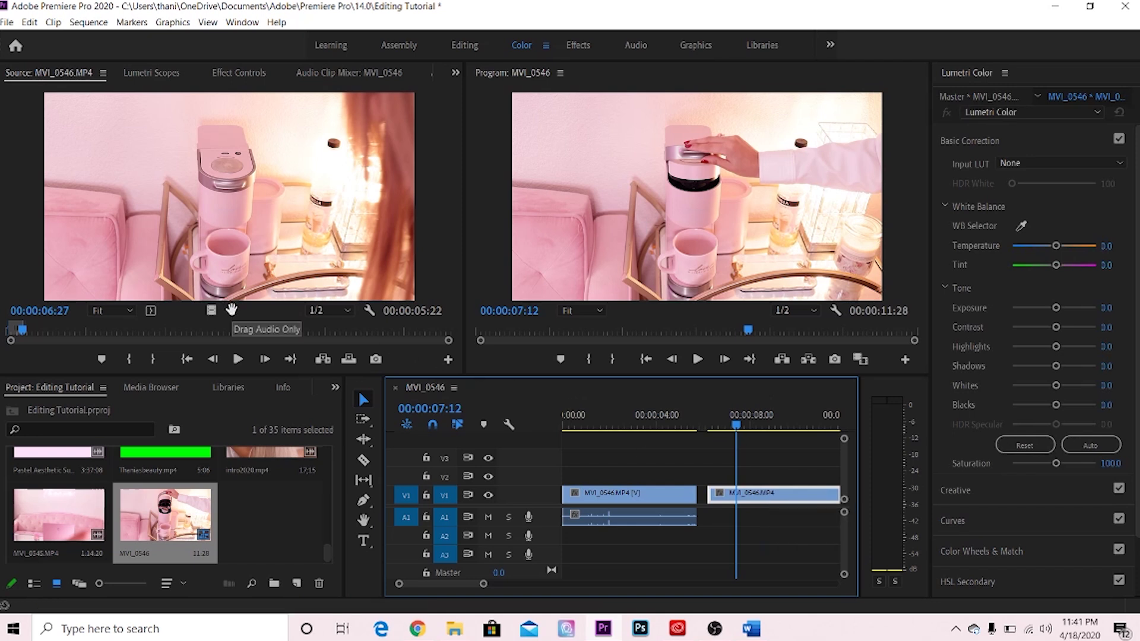
{"action": "left_click_drag", "start_coordinate": [232, 310], "coordinate": [718, 516]}
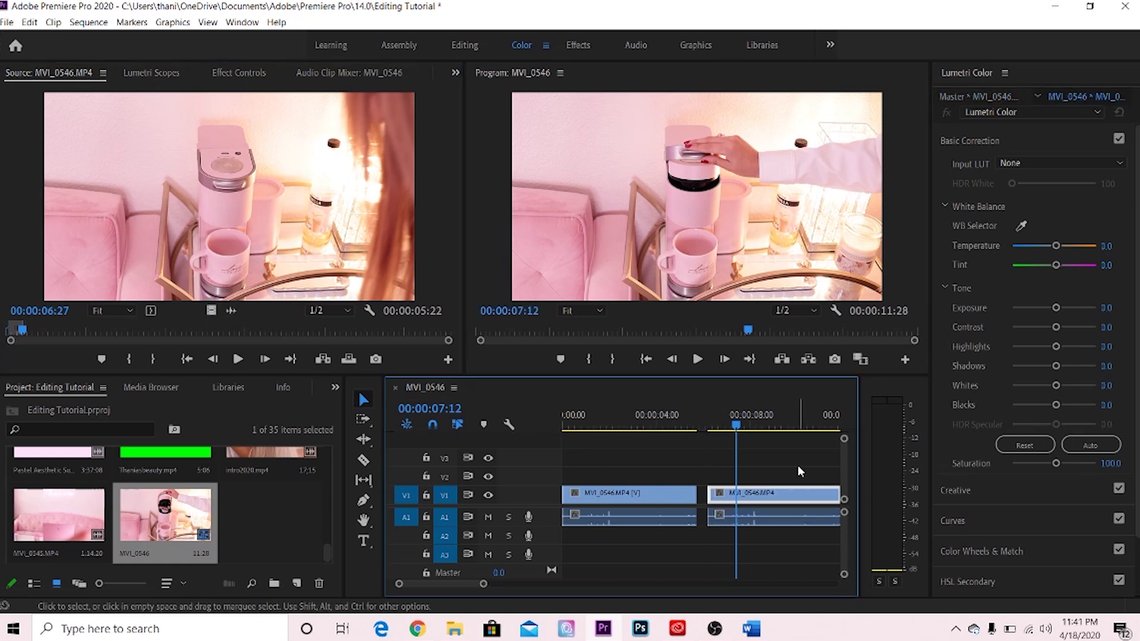
{"action": "key", "text": "Delete"}
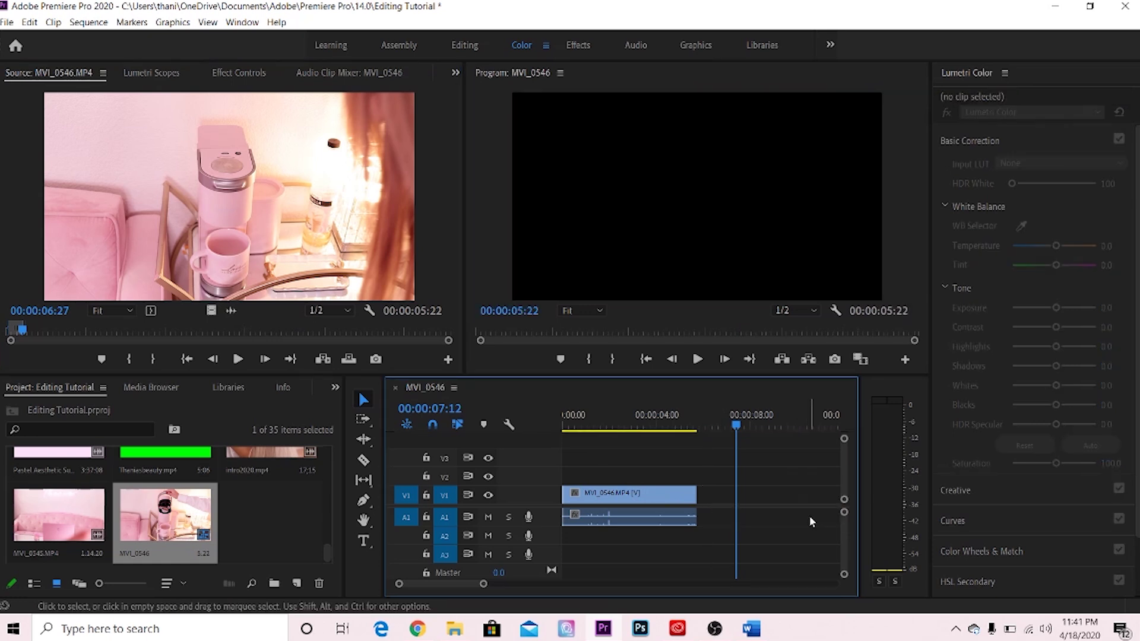
Unlink the audio from the video of the MVI_0546 timeline clip and select the audio on its own
{"action": "left_click", "coordinate": [668, 421]}
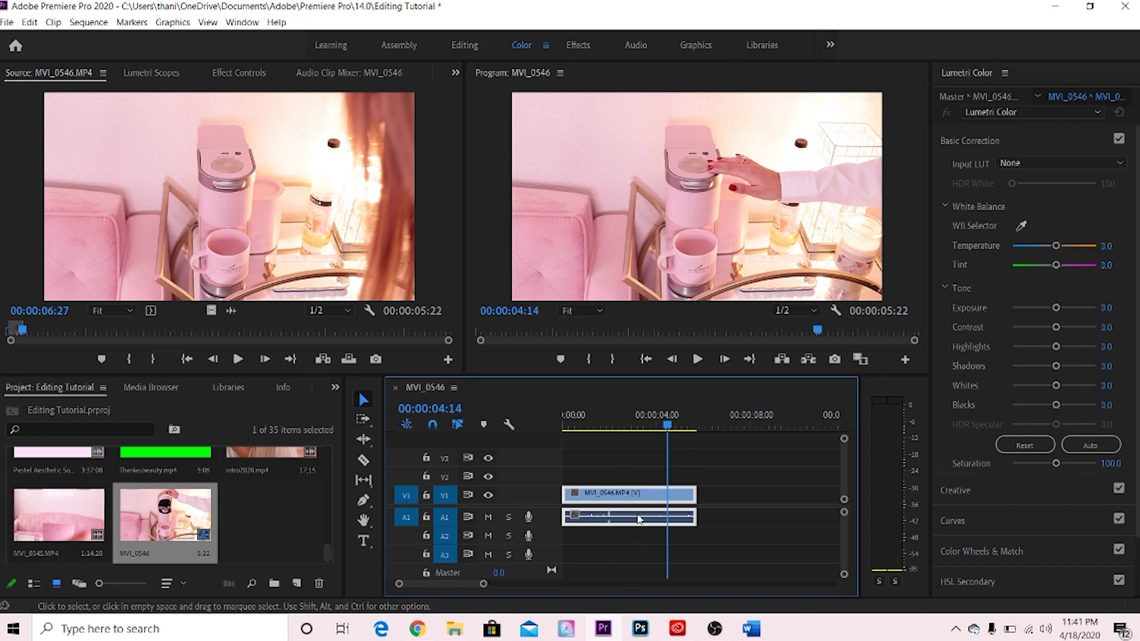
{"action": "left_click", "coordinate": [621, 423]}
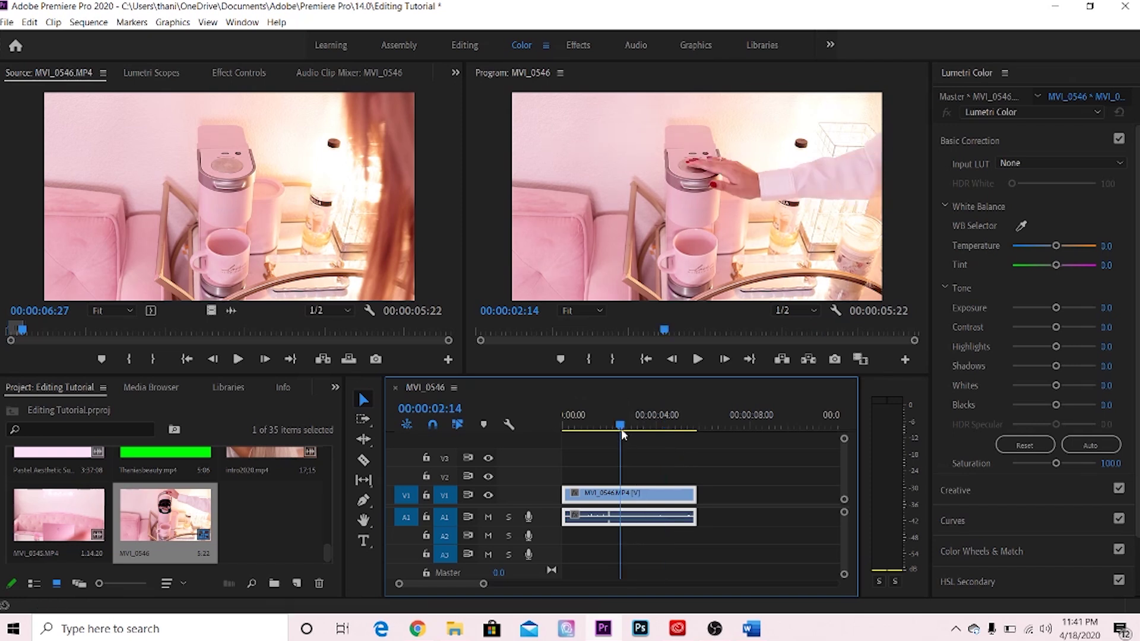
{"action": "right_click", "coordinate": [659, 498]}
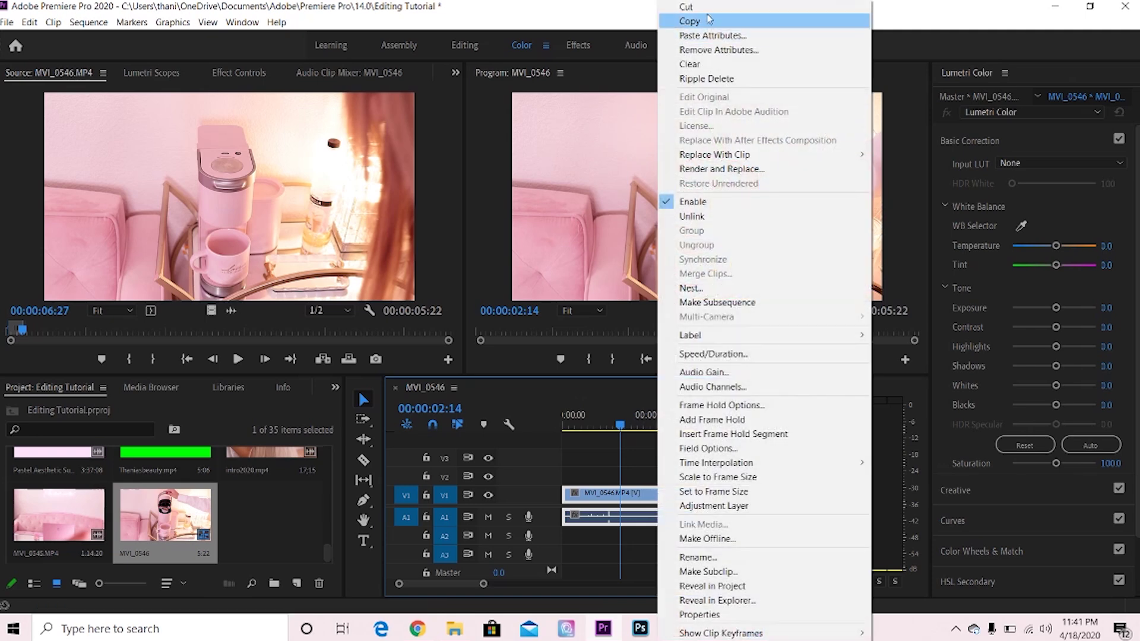
{"action": "left_click", "coordinate": [692, 216]}
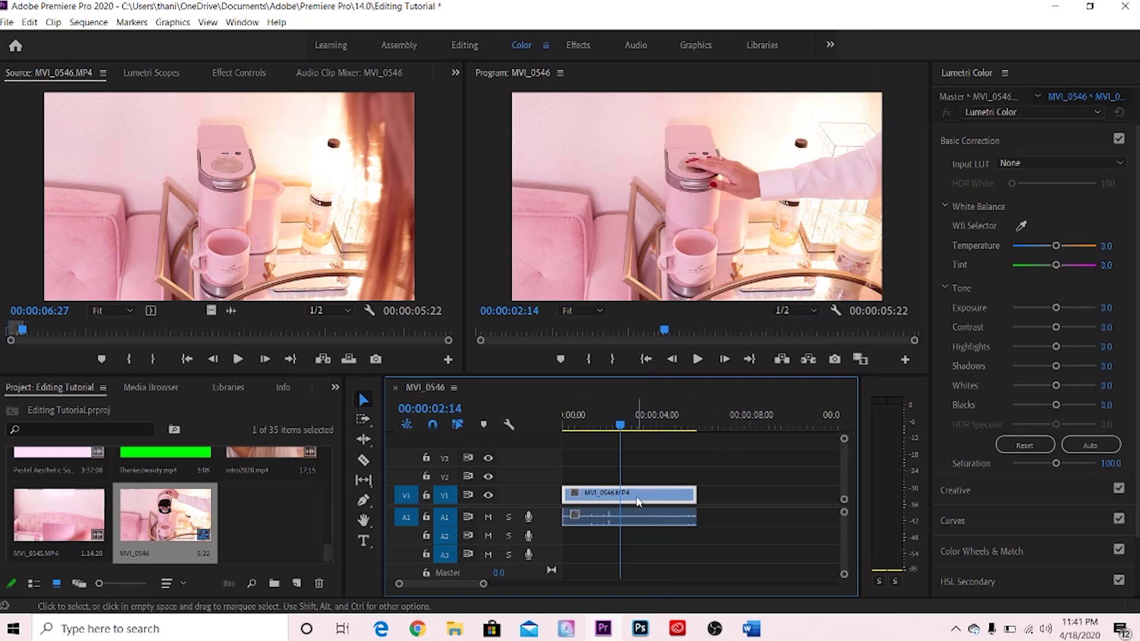
{"action": "left_click", "coordinate": [636, 518]}
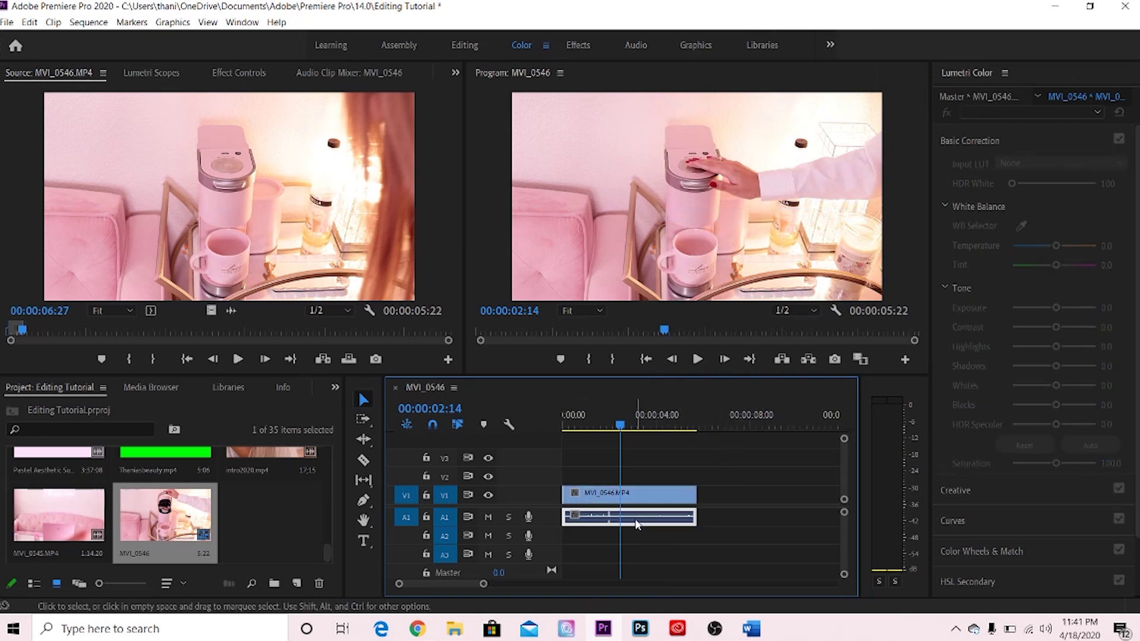
{"action": "right_click", "coordinate": [635, 522]}
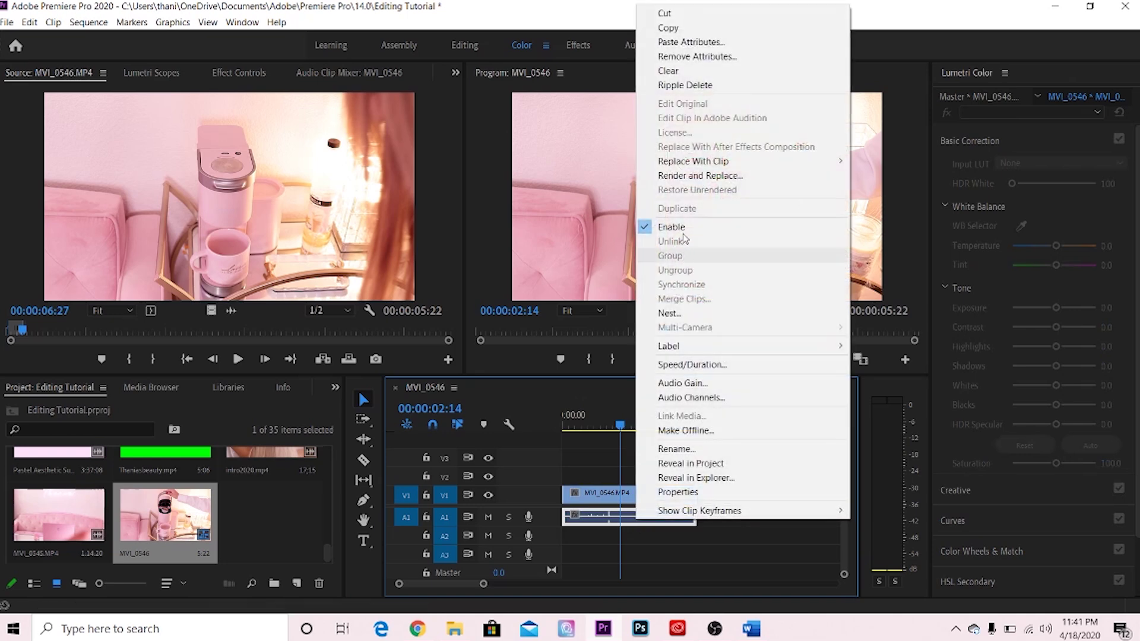
{"action": "left_click", "coordinate": [604, 439]}
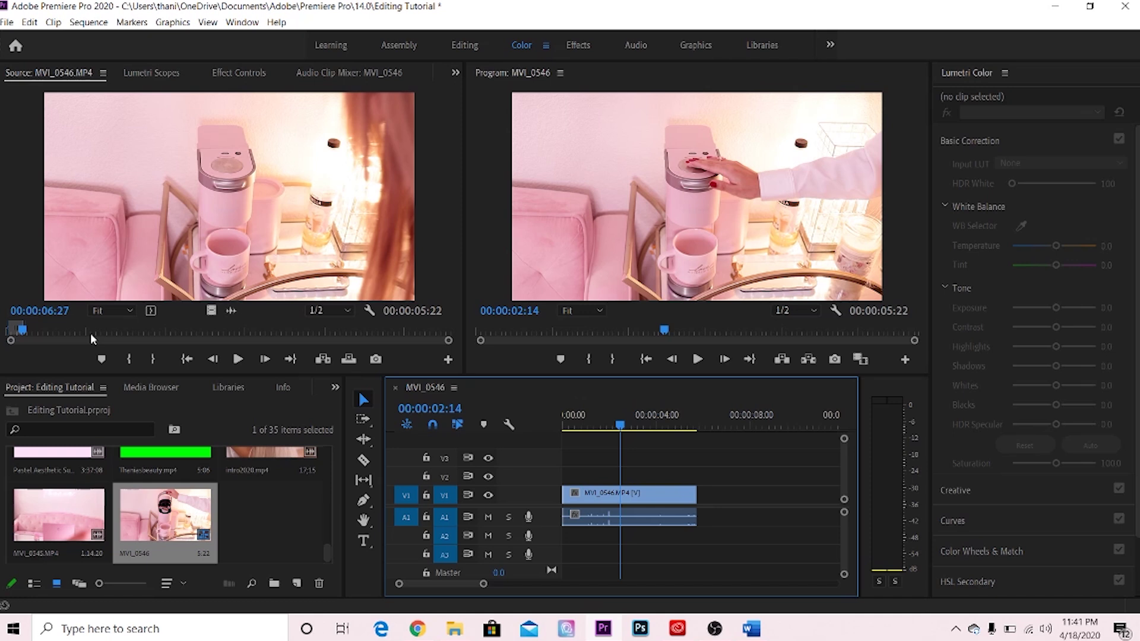
Mark MVI_0546 from 00:02:09:04 to 00:02:53:27 in the source and place that section directly after the first timeline clip
{"action": "left_click_drag", "start_coordinate": [64, 330], "coordinate": [329, 332]}
{"action": "left_click", "coordinate": [134, 358]}
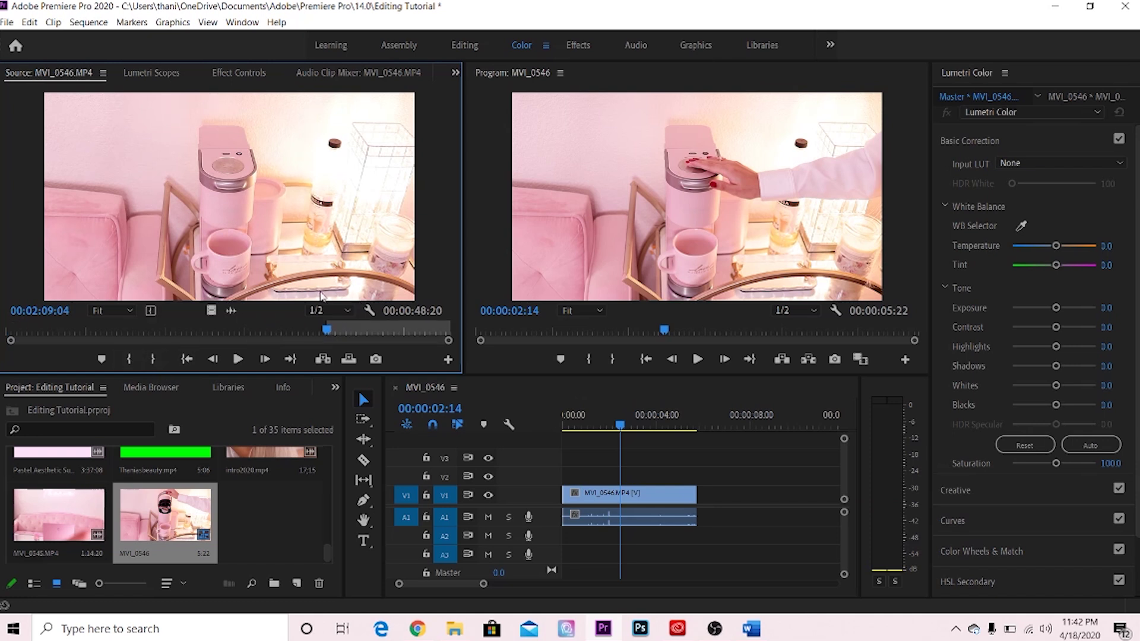
{"action": "left_click_drag", "start_coordinate": [327, 334], "coordinate": [438, 330]}
{"action": "left_click", "coordinate": [152, 360]}
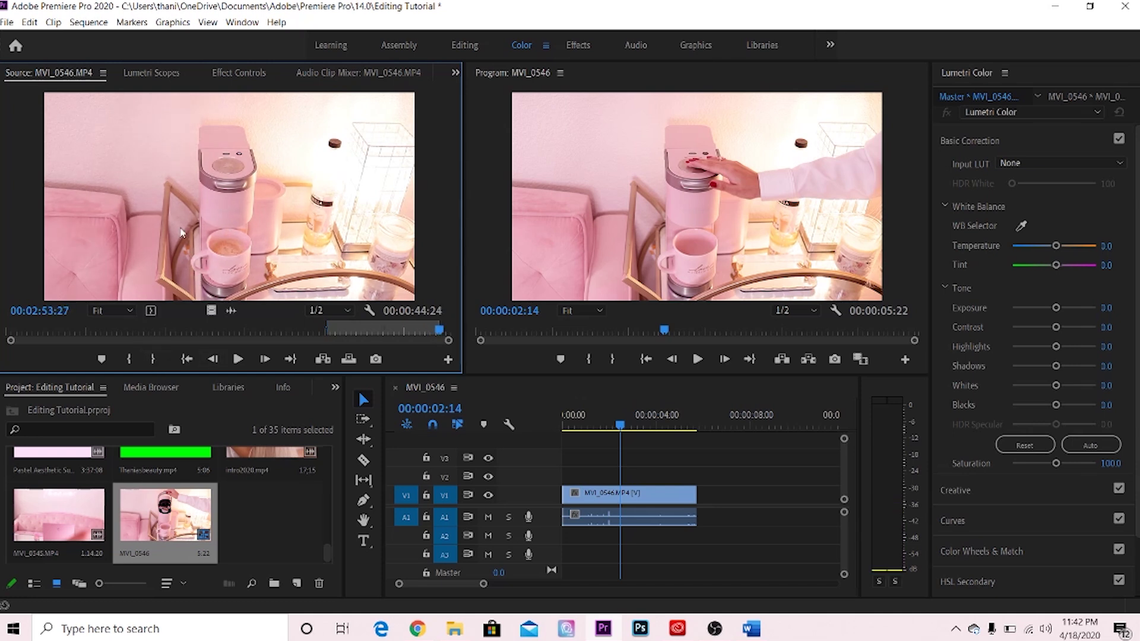
{"action": "left_click_drag", "start_coordinate": [181, 220], "coordinate": [729, 502]}
{"action": "left_click", "coordinate": [724, 422]}
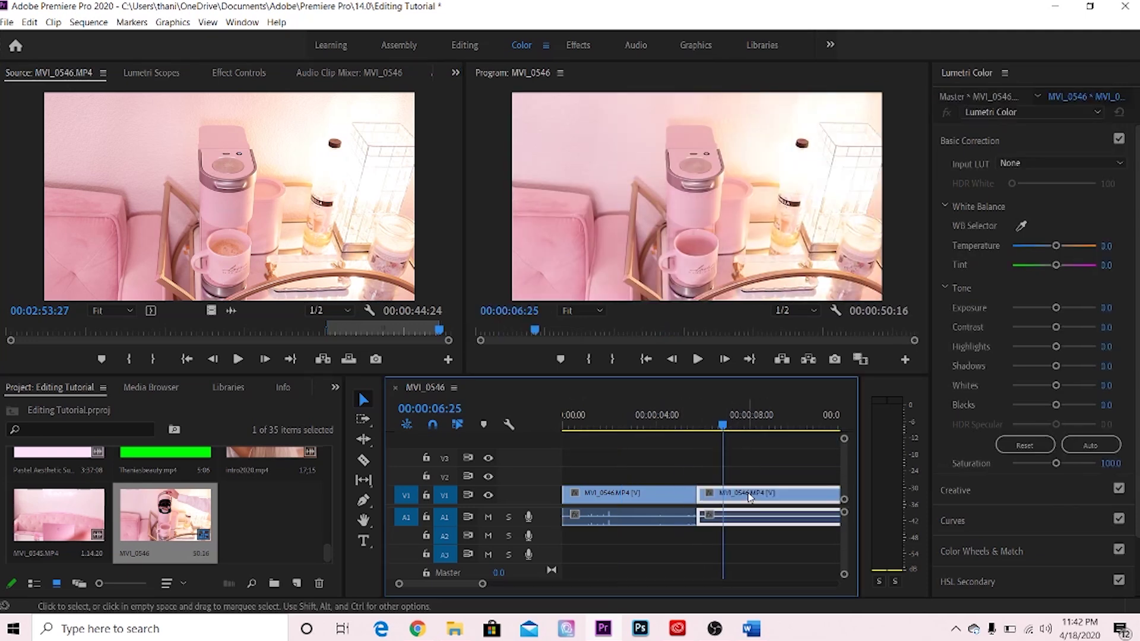
Set the speed of the second MVI_0546 timeline clip to 500%
{"action": "right_click", "coordinate": [749, 497]}
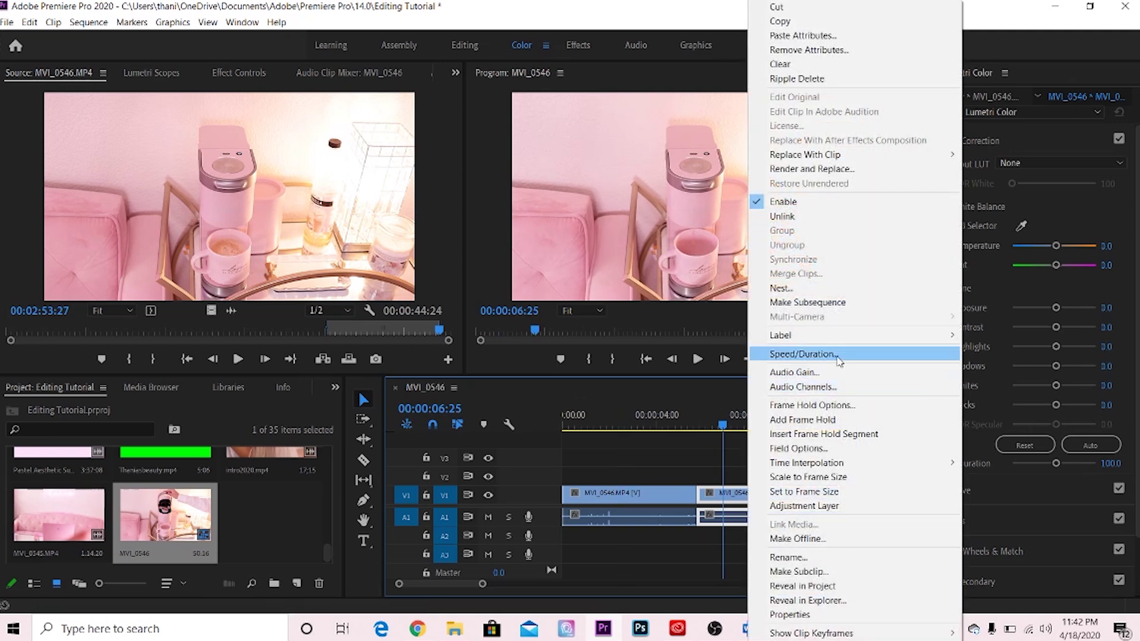
{"action": "left_click", "coordinate": [802, 353]}
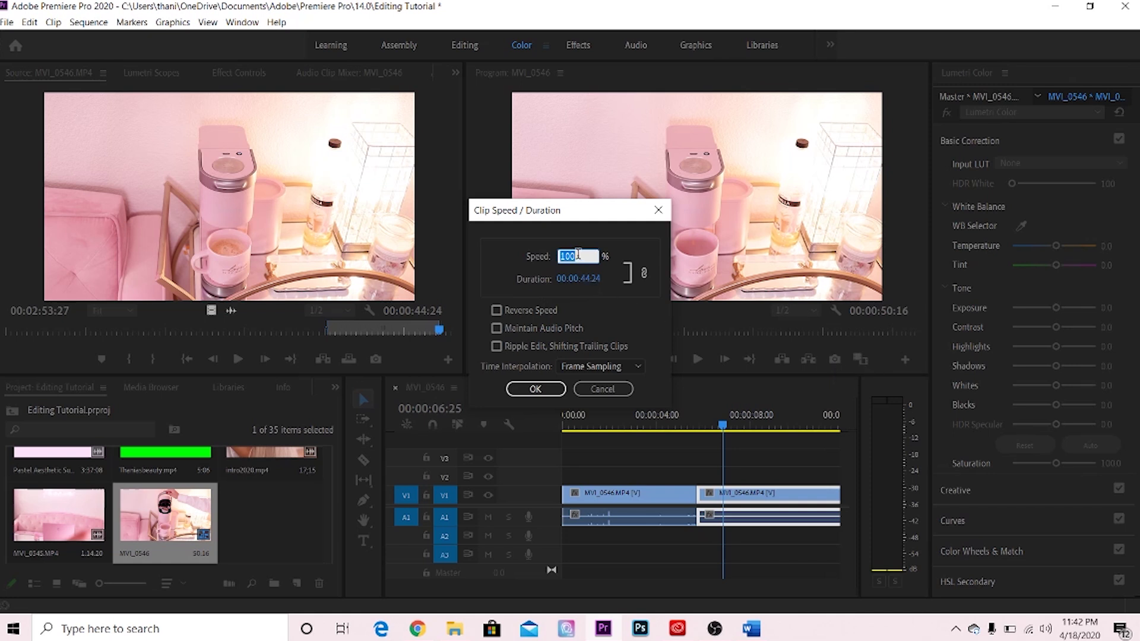
{"action": "type", "text": "500"}
{"action": "key", "text": "BackSpace"}
{"action": "key", "text": "BackSpace"}
{"action": "key", "text": "BackSpace"}
{"action": "type", "text": "5"}
{"action": "key", "text": "BackSpace"}
{"action": "type", "text": "100"}
{"action": "key", "text": "BackSpace"}
{"action": "key", "text": "BackSpace"}
{"action": "key", "text": "BackSpace"}
{"action": "type", "text": "500"}
{"action": "left_click", "coordinate": [534, 389]}
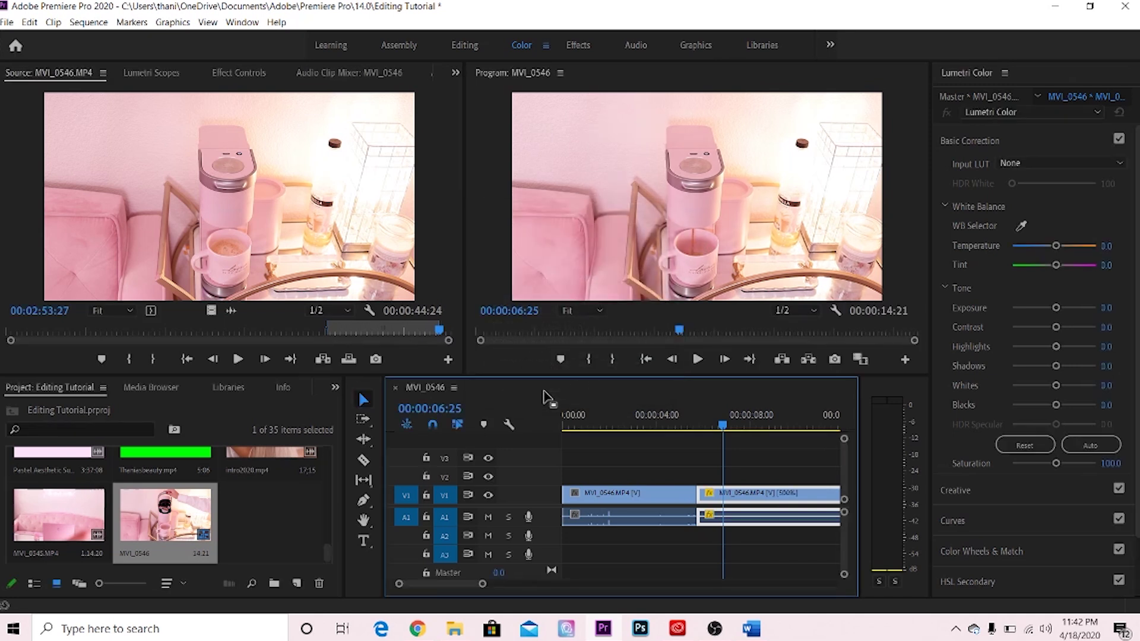
Play the sequence from just before the 500% clip to check the sped-up footage
{"action": "scroll", "coordinate": [709, 458], "scroll_direction": "up", "scroll_amount": 4}
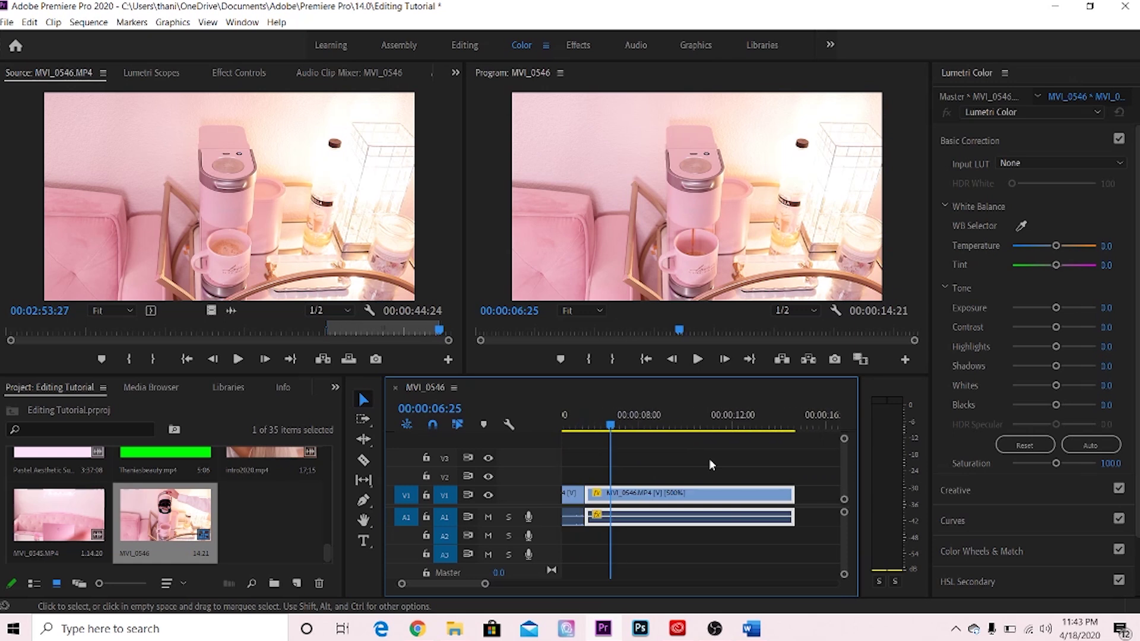
{"action": "left_click", "coordinate": [582, 422]}
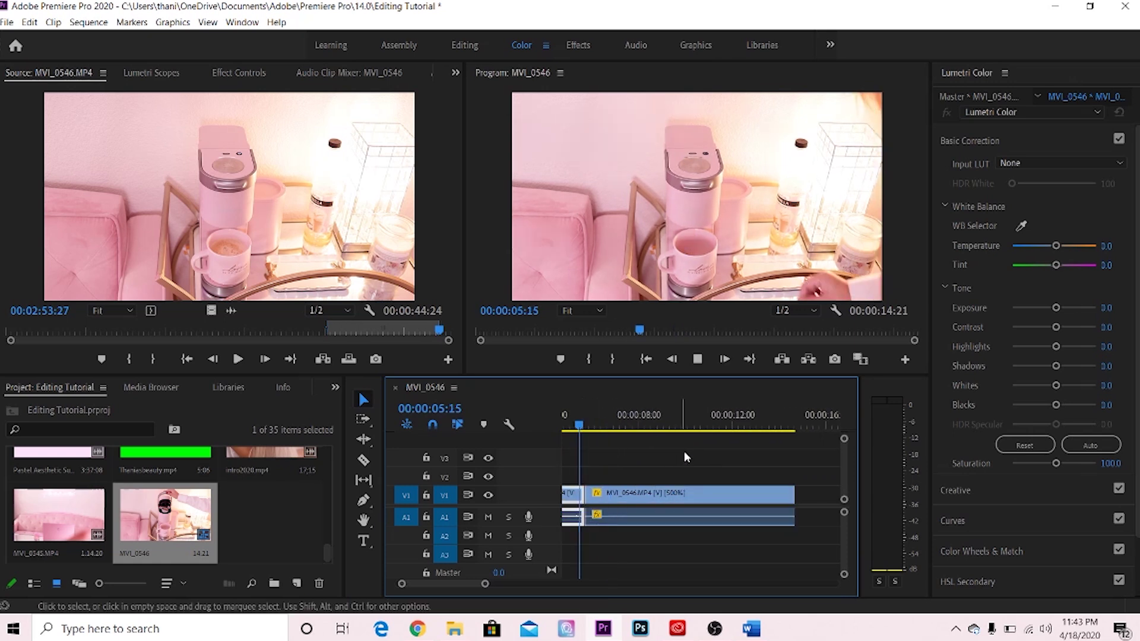
{"action": "key", "text": "space"}
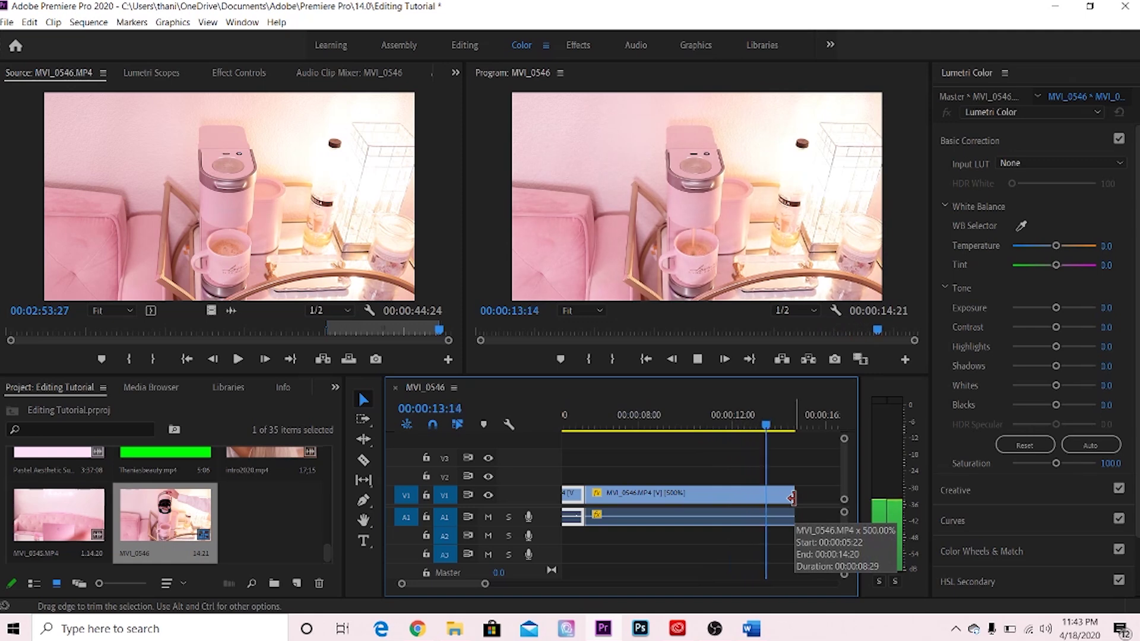
{"action": "key", "text": "space"}
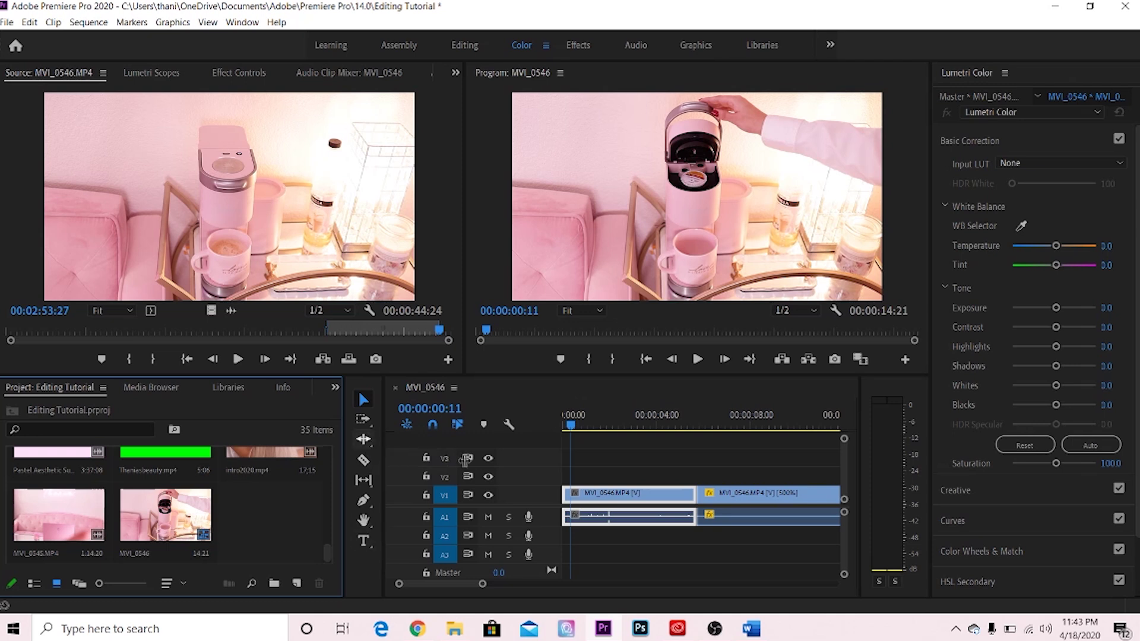
Move the 500% clip away from the first clip to leave a gap and ripple delete that gap
{"action": "scroll", "coordinate": [630, 494], "scroll_direction": "down", "scroll_amount": 3}
{"action": "left_click_drag", "start_coordinate": [633, 494], "coordinate": [689, 494]}
{"action": "left_click", "coordinate": [363, 439]}
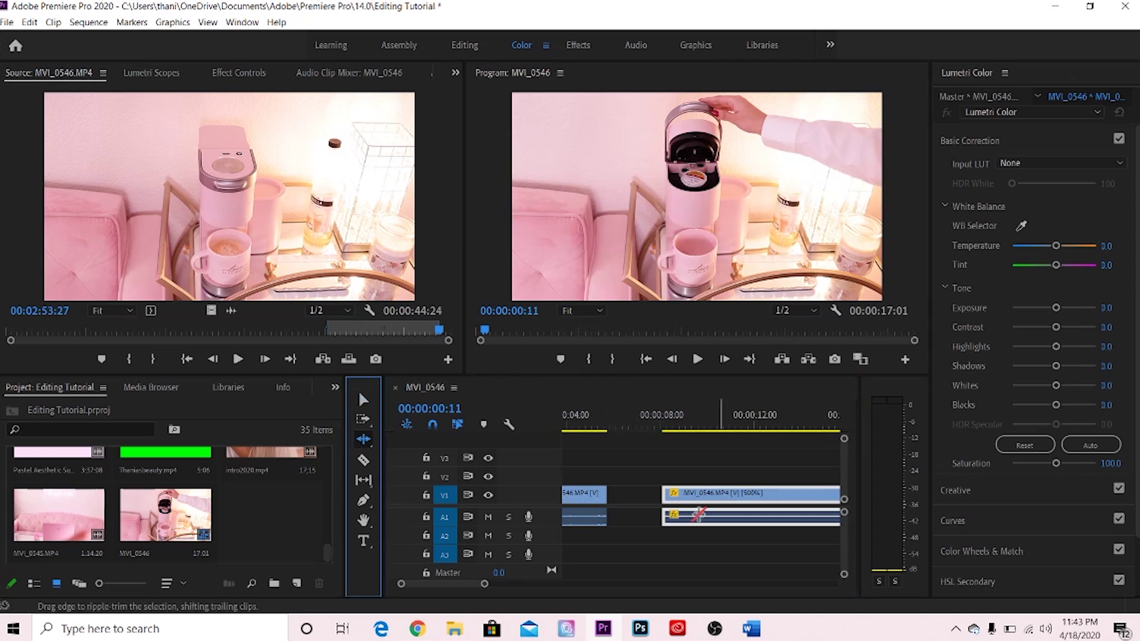
{"action": "left_click", "coordinate": [623, 494]}
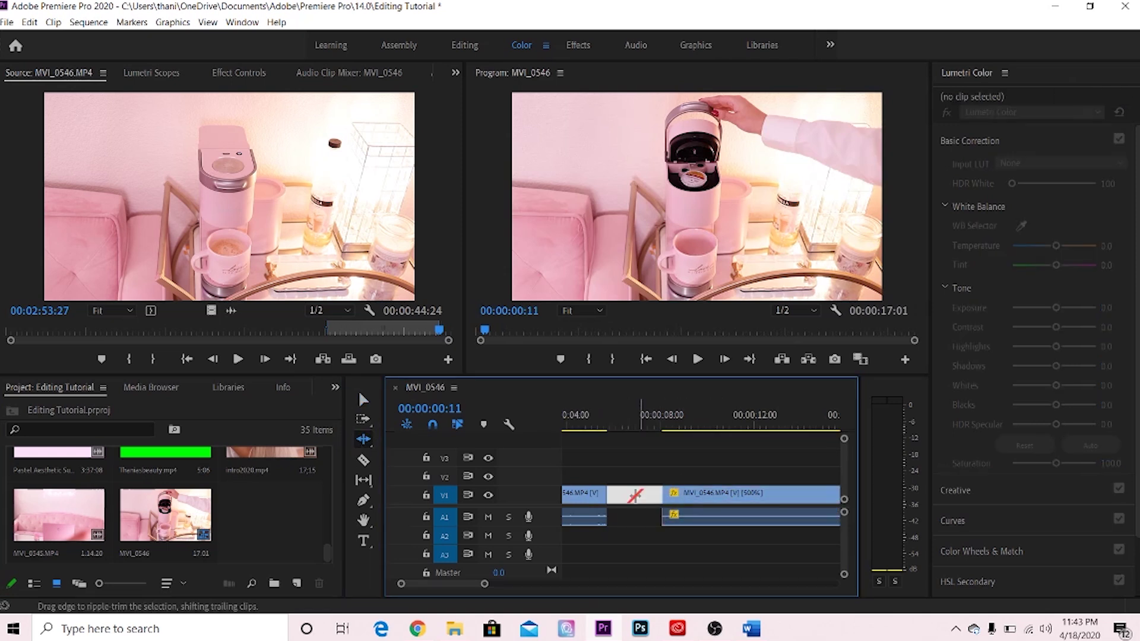
{"action": "right_click", "coordinate": [634, 495]}
{"action": "left_click", "coordinate": [668, 506]}
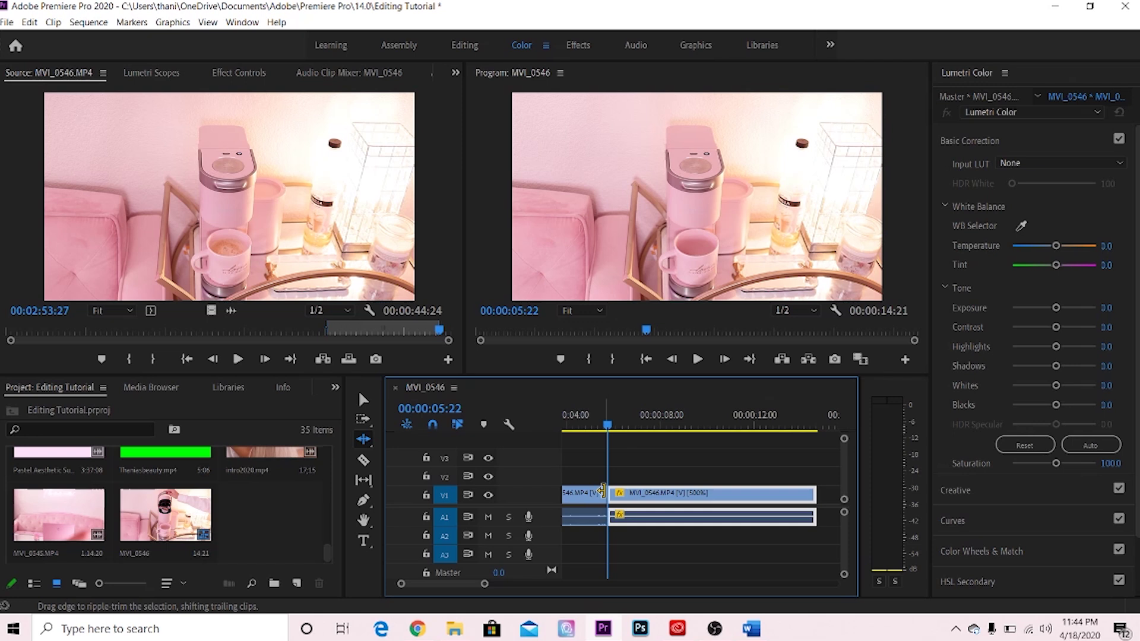
Shift the 500% clip slightly along the timeline with the Selection tool and undo the move
{"action": "left_click", "coordinate": [363, 400]}
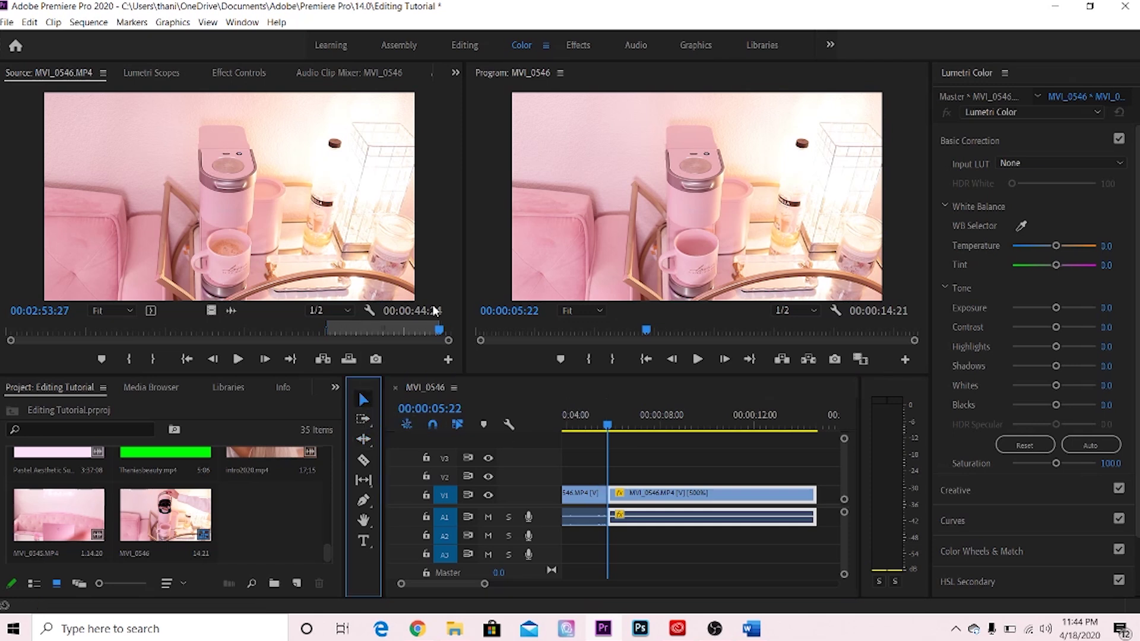
{"action": "left_click", "coordinate": [209, 505]}
{"action": "left_click", "coordinate": [746, 494]}
{"action": "left_click_drag", "start_coordinate": [686, 494], "coordinate": [676, 500]}
{"action": "key", "text": "ctrl+z"}
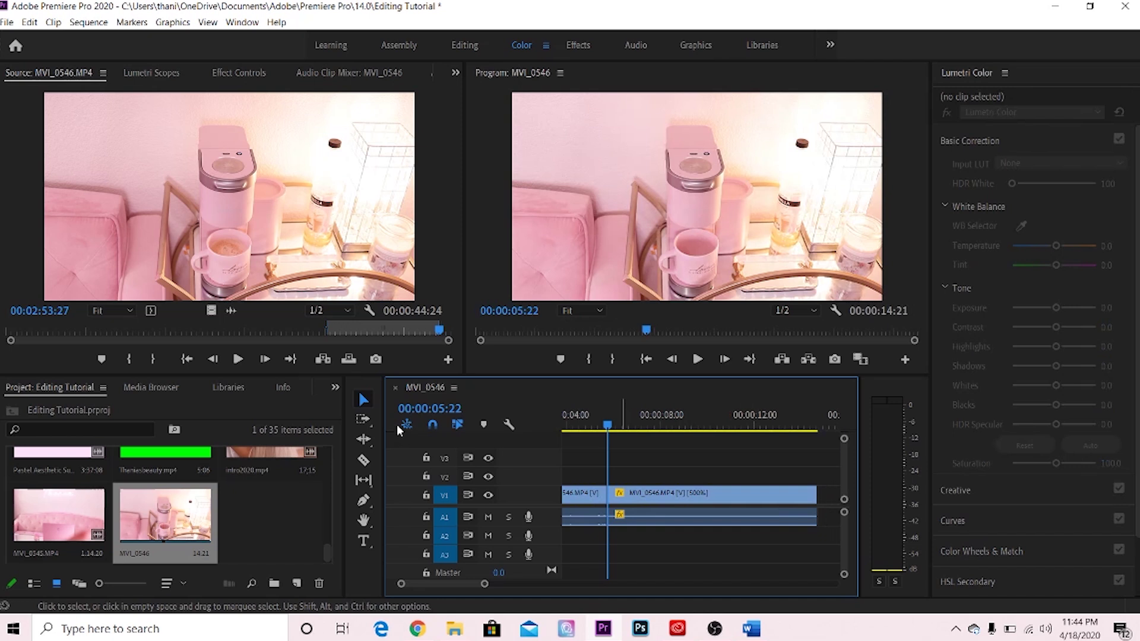
Split the 500% clip at 00:00:07:07 and 00:00:09:02 with the Razor tool
{"action": "left_click", "coordinate": [362, 421]}
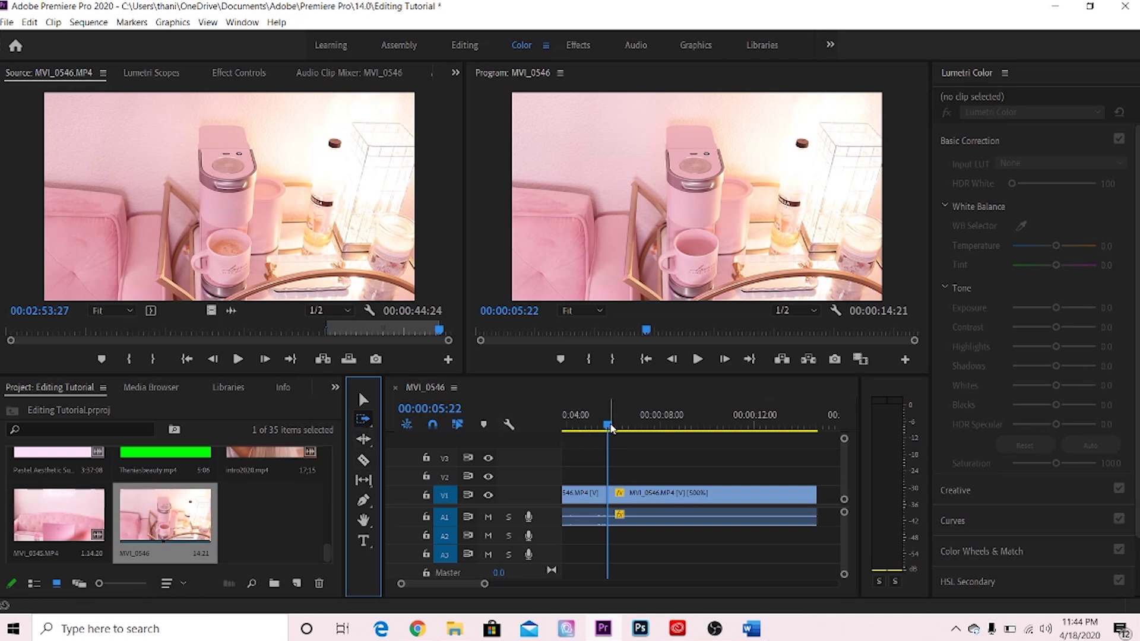
{"action": "left_click_drag", "start_coordinate": [611, 429], "coordinate": [646, 433]}
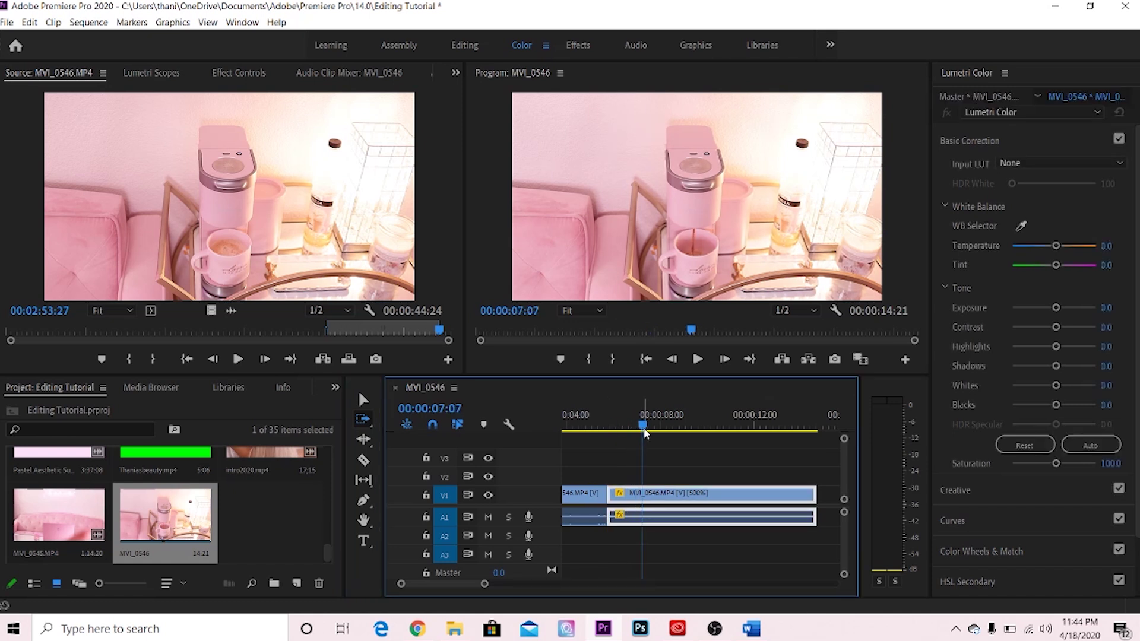
{"action": "scroll", "coordinate": [646, 433], "scroll_direction": "down", "scroll_amount": 3}
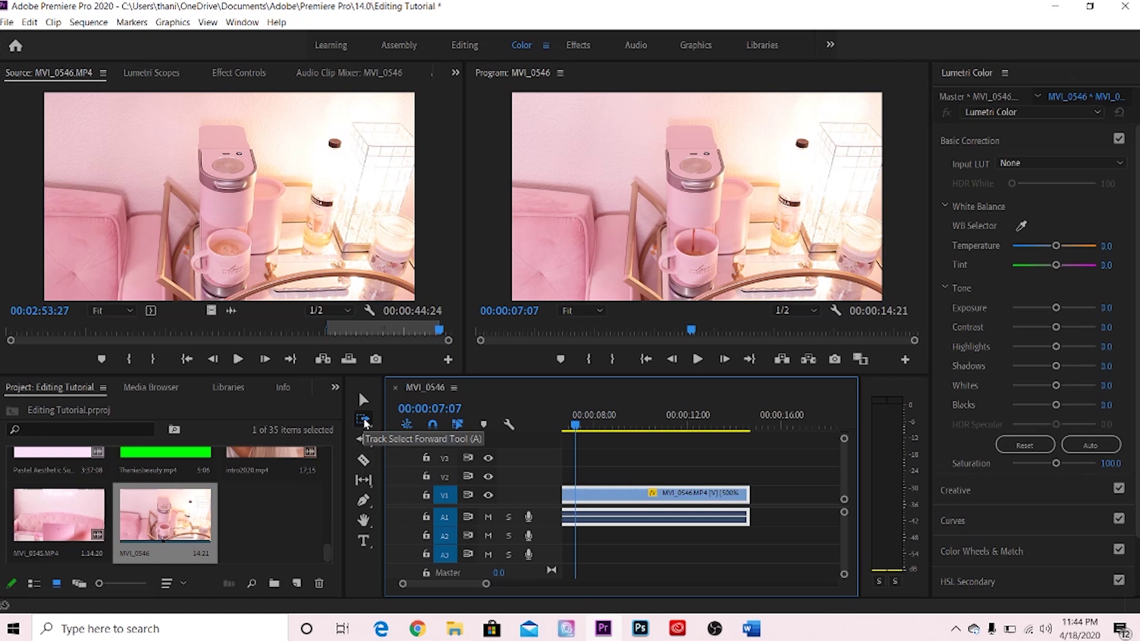
{"action": "left_click", "coordinate": [364, 461]}
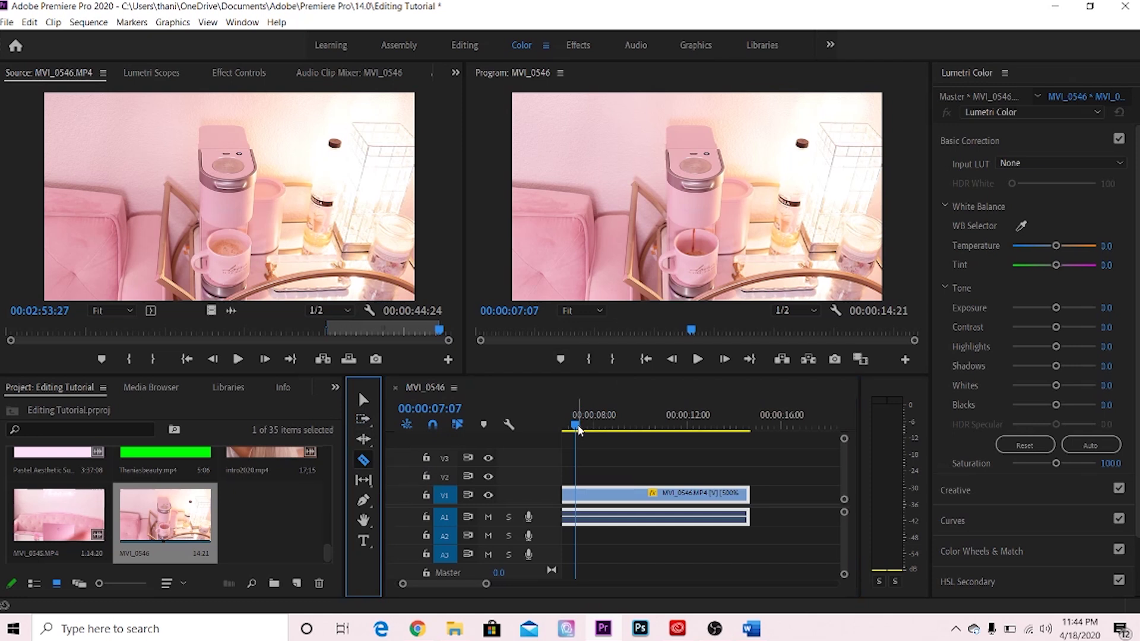
{"action": "left_click", "coordinate": [577, 495]}
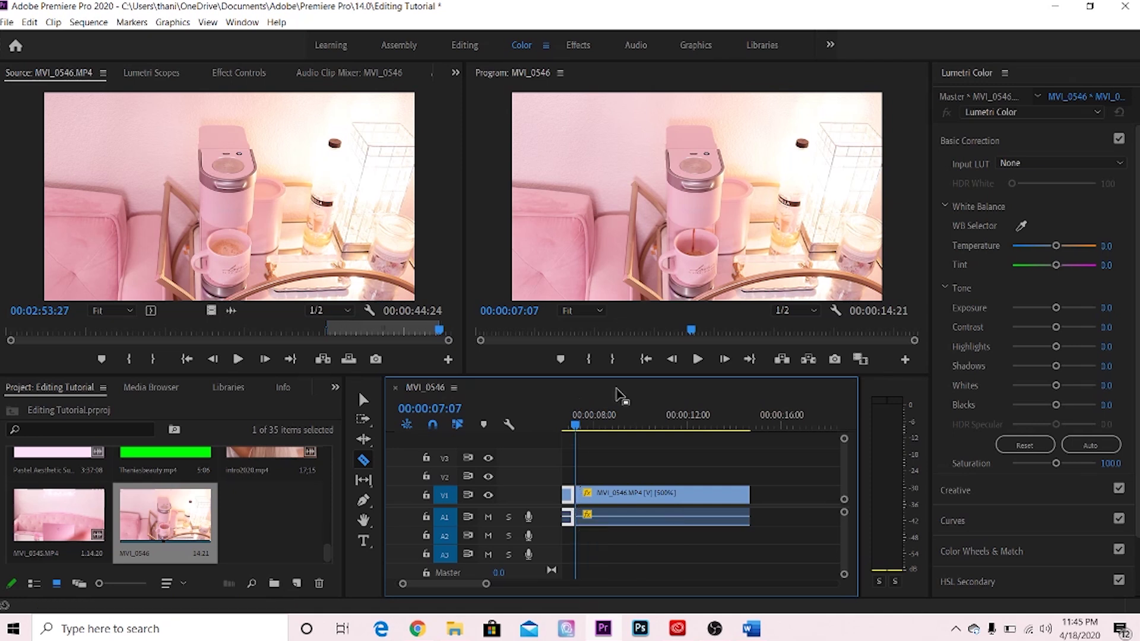
{"action": "left_click_drag", "start_coordinate": [579, 425], "coordinate": [618, 426]}
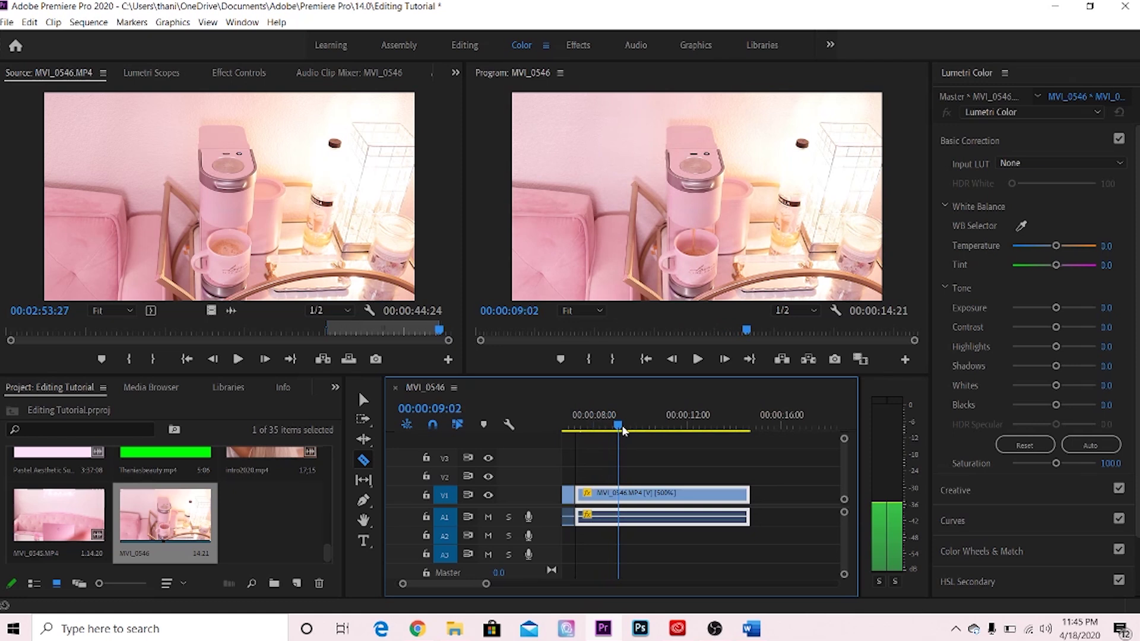
{"action": "left_click", "coordinate": [620, 495]}
Cut the section of the 500% clip between the two splits out of the timeline, leaving the gap open
{"action": "left_click_drag", "start_coordinate": [617, 428], "coordinate": [588, 443]}
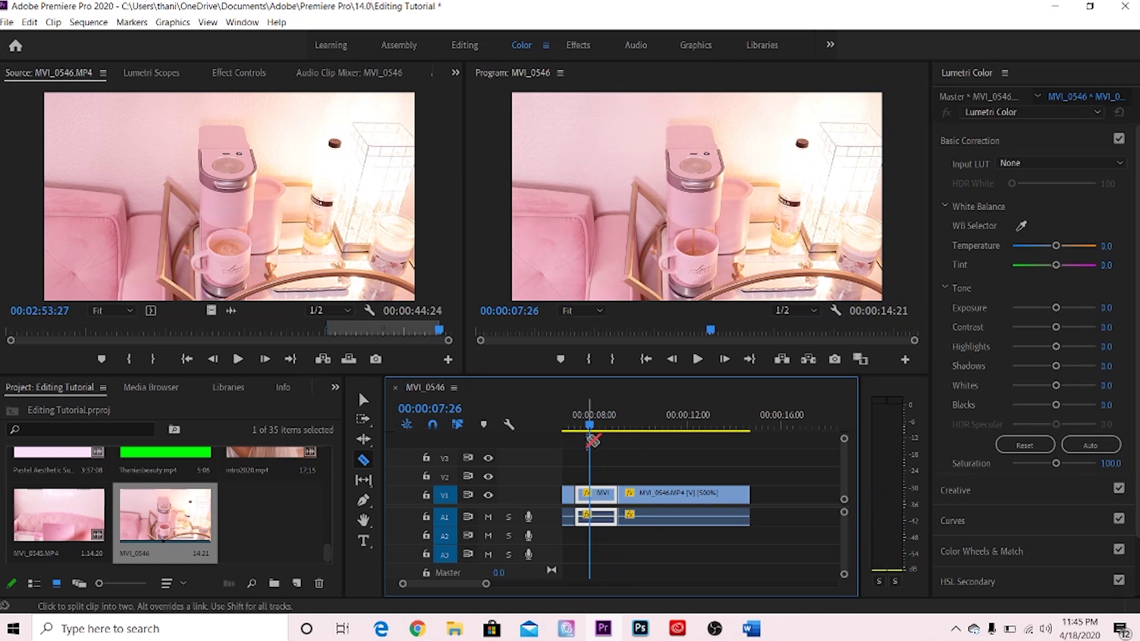
{"action": "key", "text": "v"}
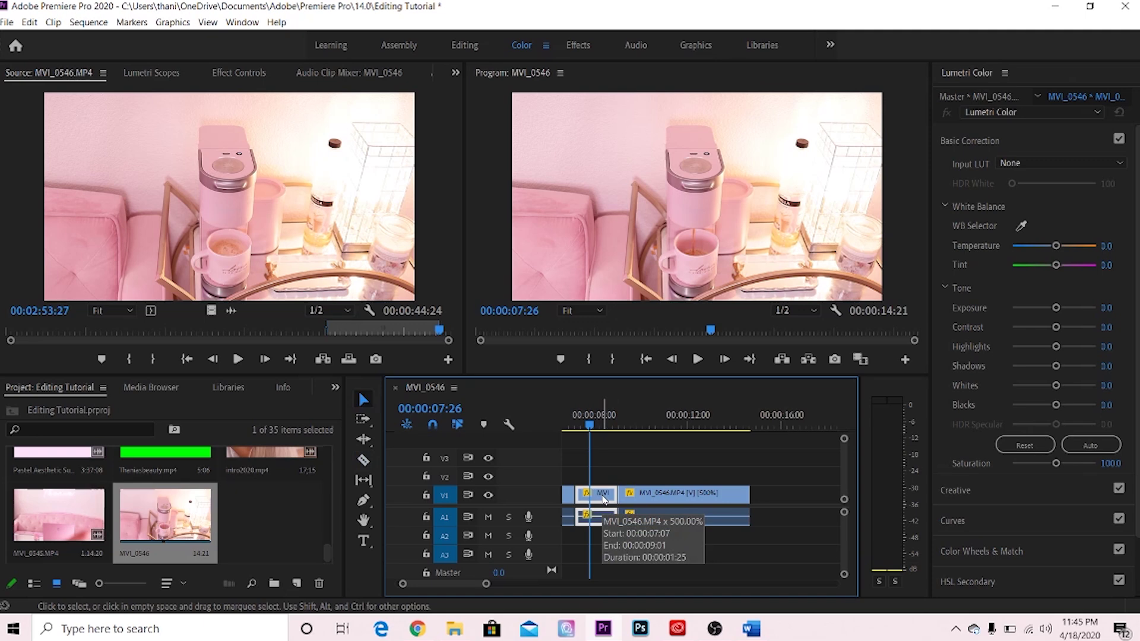
{"action": "right_click", "coordinate": [604, 498]}
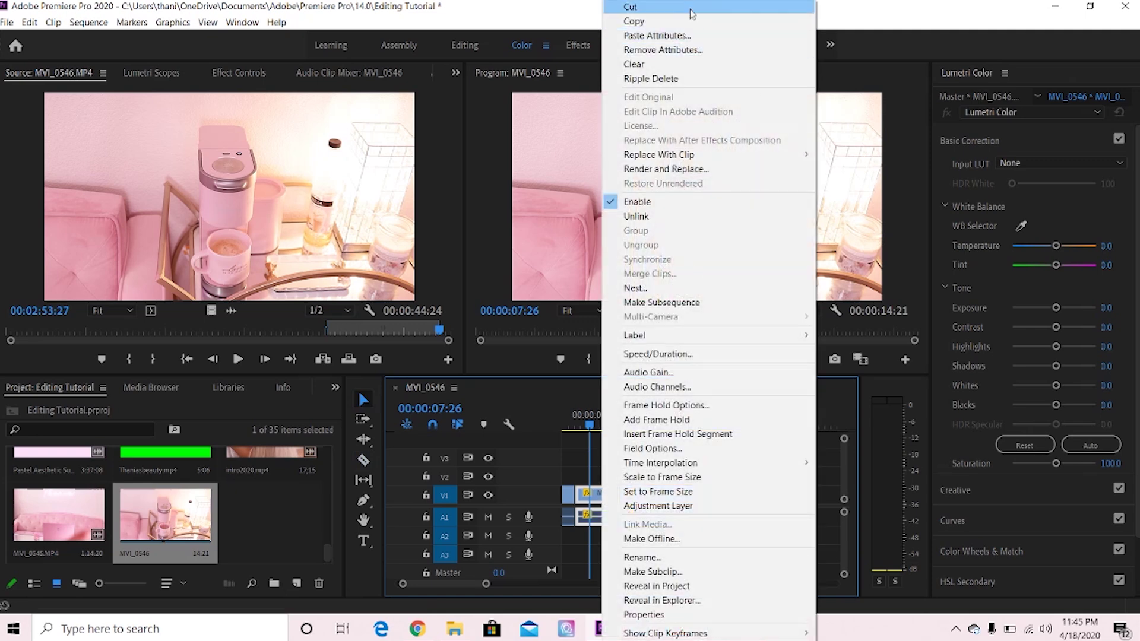
{"action": "left_click", "coordinate": [678, 8]}
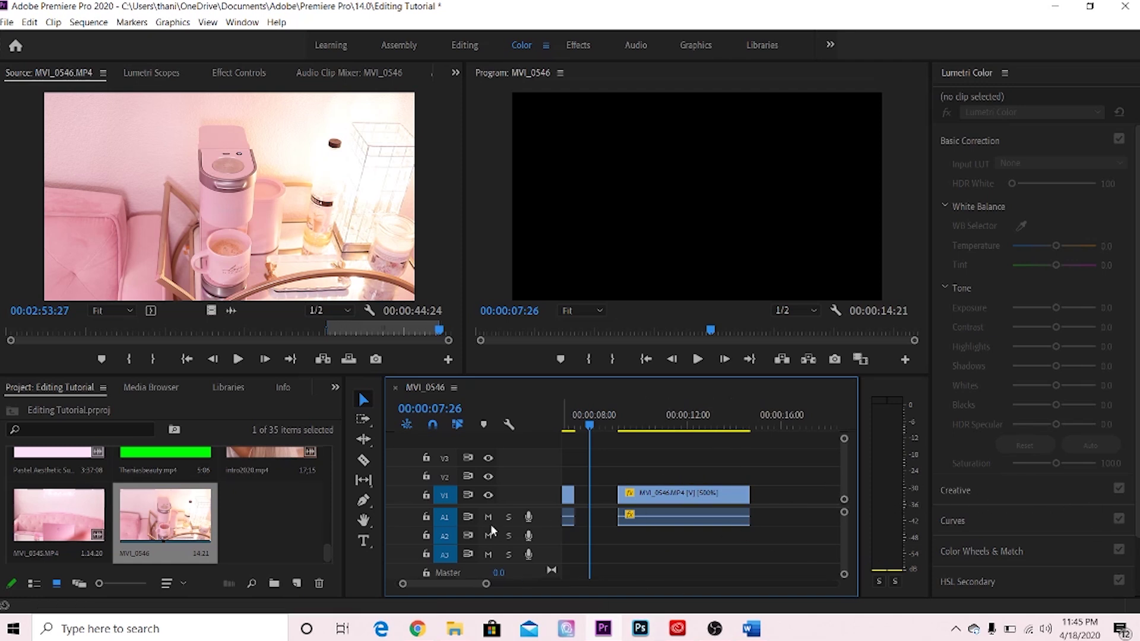
Split the 500% clip after the gap at three points into four pieces with the Razor tool
{"action": "mouse_move", "coordinate": [708, 491]}
{"action": "left_mouse_down"}
{"action": "mouse_move", "coordinate": [647, 484]}
{"action": "mouse_move", "coordinate": [705, 500]}
{"action": "left_mouse_up"}
{"action": "left_click", "coordinate": [362, 420]}
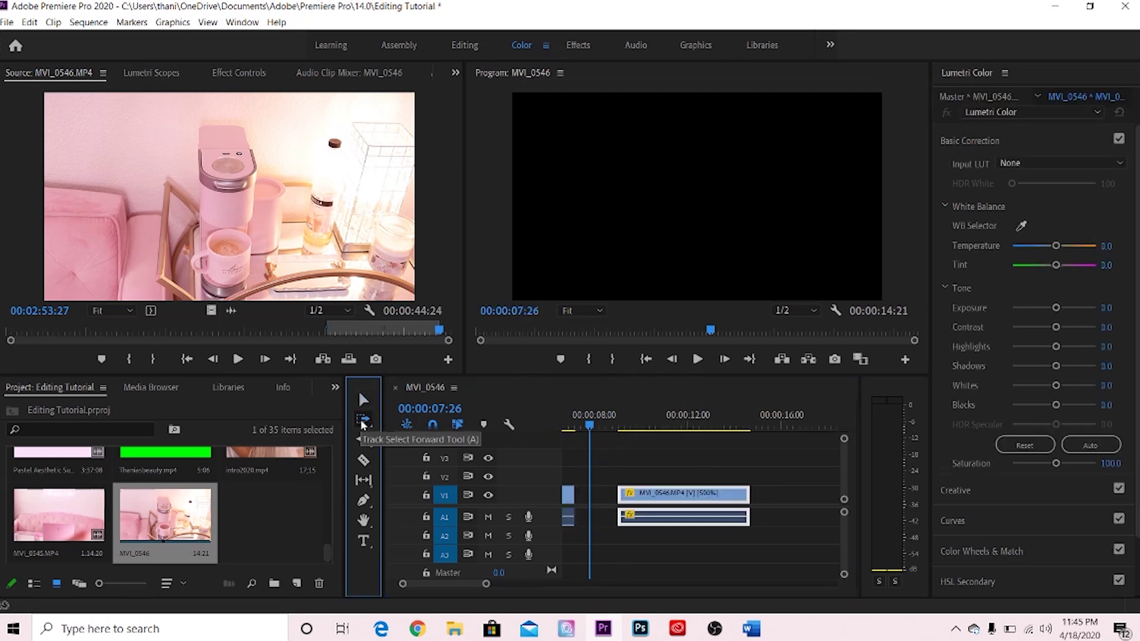
{"action": "left_click", "coordinate": [658, 497]}
{"action": "key", "text": "v"}
{"action": "left_click", "coordinate": [364, 460]}
{"action": "left_click", "coordinate": [650, 495]}
{"action": "left_click", "coordinate": [678, 494]}
{"action": "left_click", "coordinate": [720, 496]}
{"action": "key", "text": "v"}
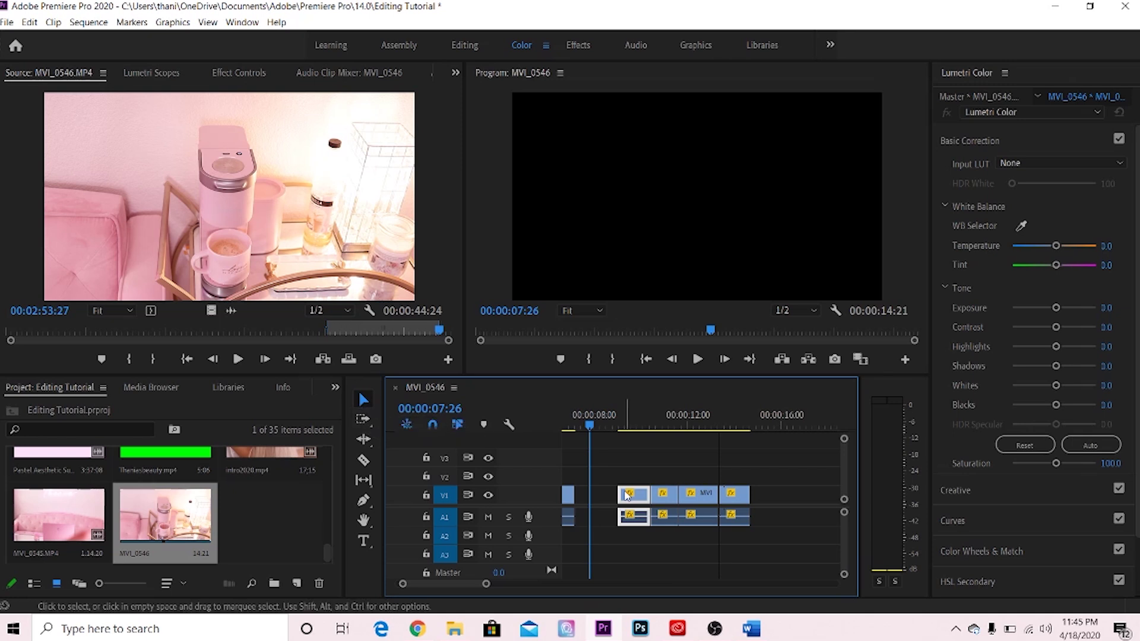
Move the first two pieces after the gap back one at a time toward the earlier clips and undo the moves
{"action": "left_click_drag", "start_coordinate": [635, 501], "coordinate": [590, 499]}
{"action": "mouse_move", "coordinate": [675, 498]}
{"action": "left_mouse_down"}
{"action": "mouse_move", "coordinate": [631, 500]}
{"action": "mouse_move", "coordinate": [671, 497]}
{"action": "mouse_move", "coordinate": [657, 497]}
{"action": "left_mouse_up"}
{"action": "key", "text": "ctrl+z"}
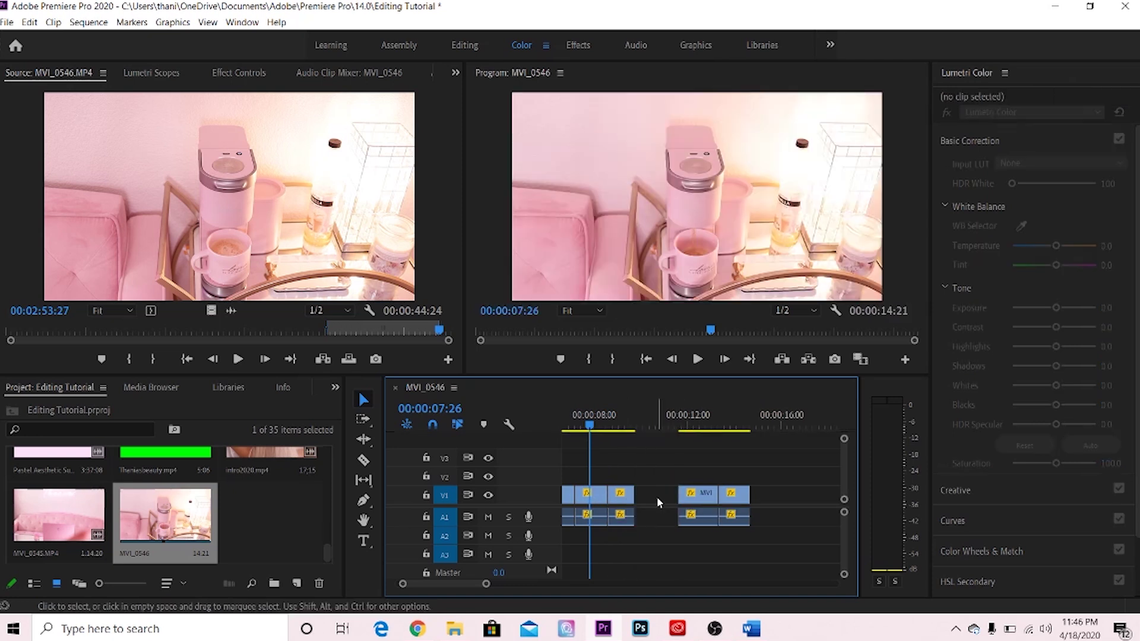
{"action": "key", "text": "ctrl+z"}
{"action": "key", "text": "ctrl+z"}
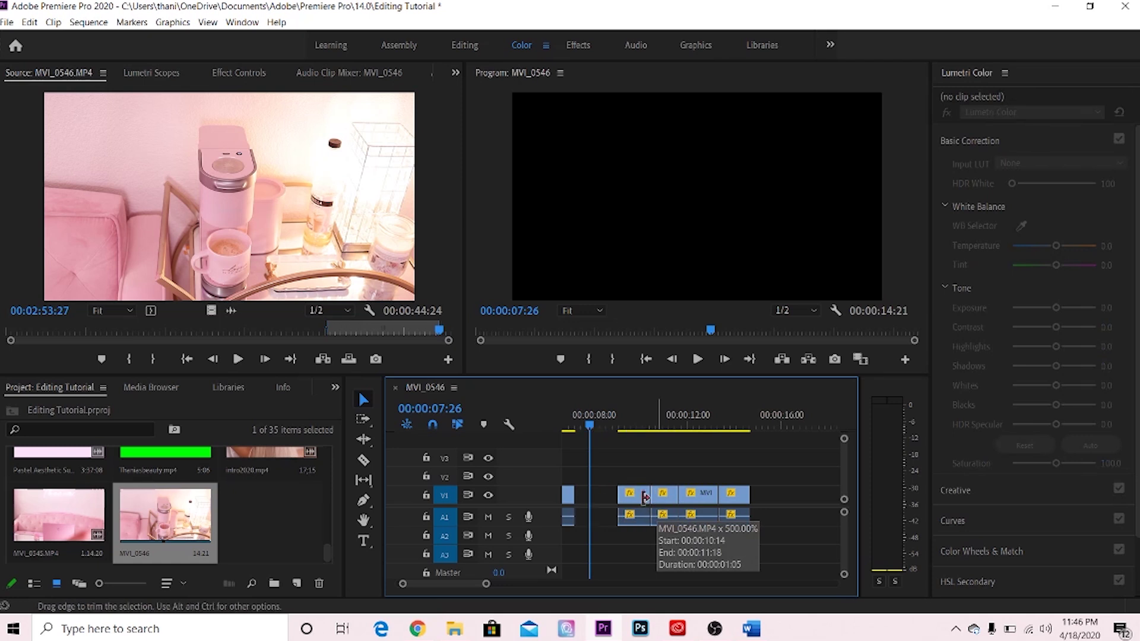
Select all four pieces after the gap with the Track Select Forward tool and move them together to close the gap
{"action": "left_click", "coordinate": [361, 420]}
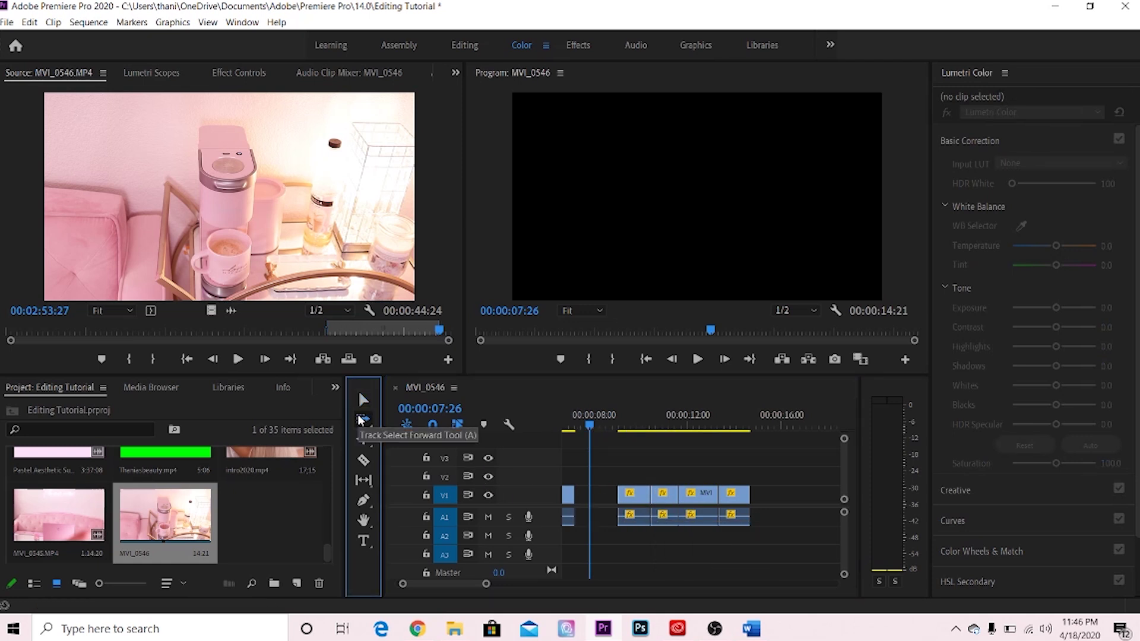
{"action": "left_click", "coordinate": [623, 497]}
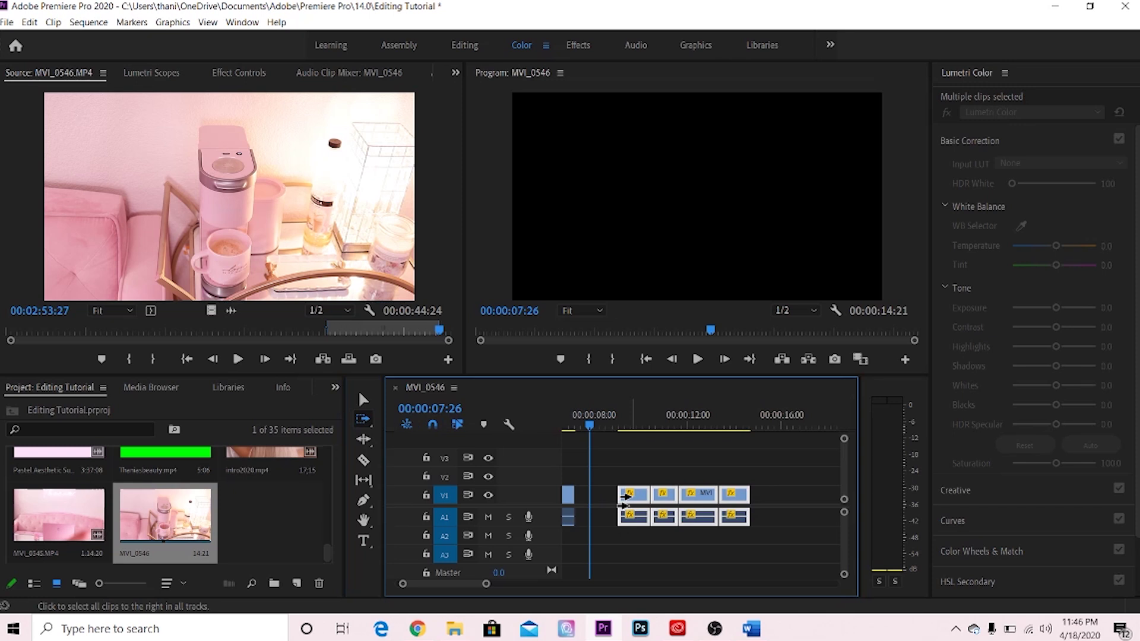
{"action": "left_click_drag", "start_coordinate": [623, 498], "coordinate": [580, 502]}
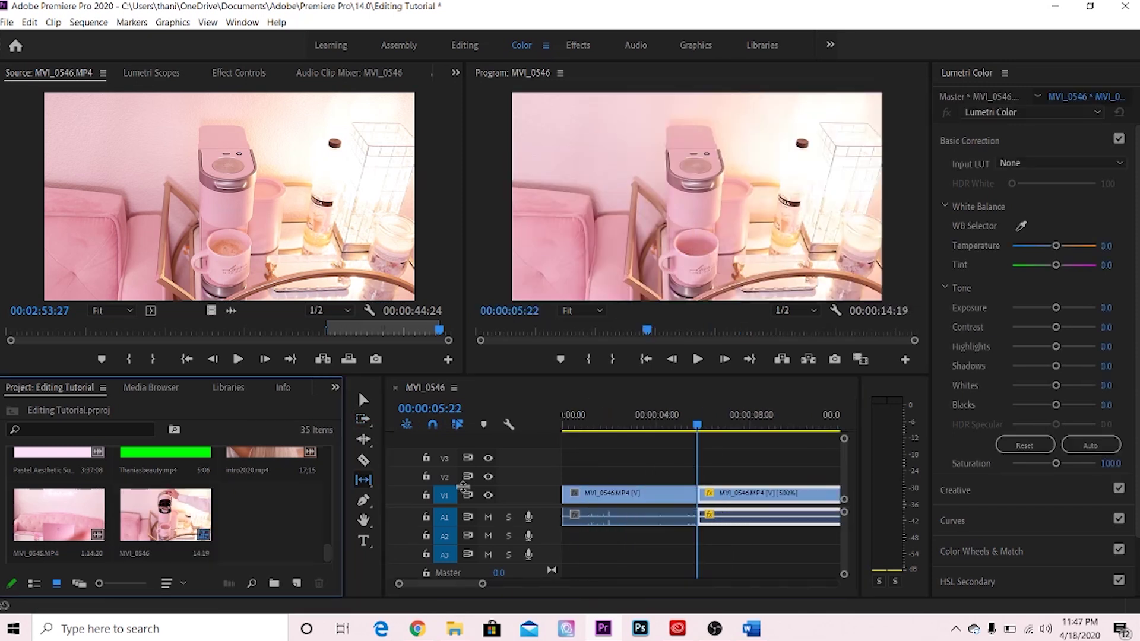
{"action": "left_click", "coordinate": [366, 504]}
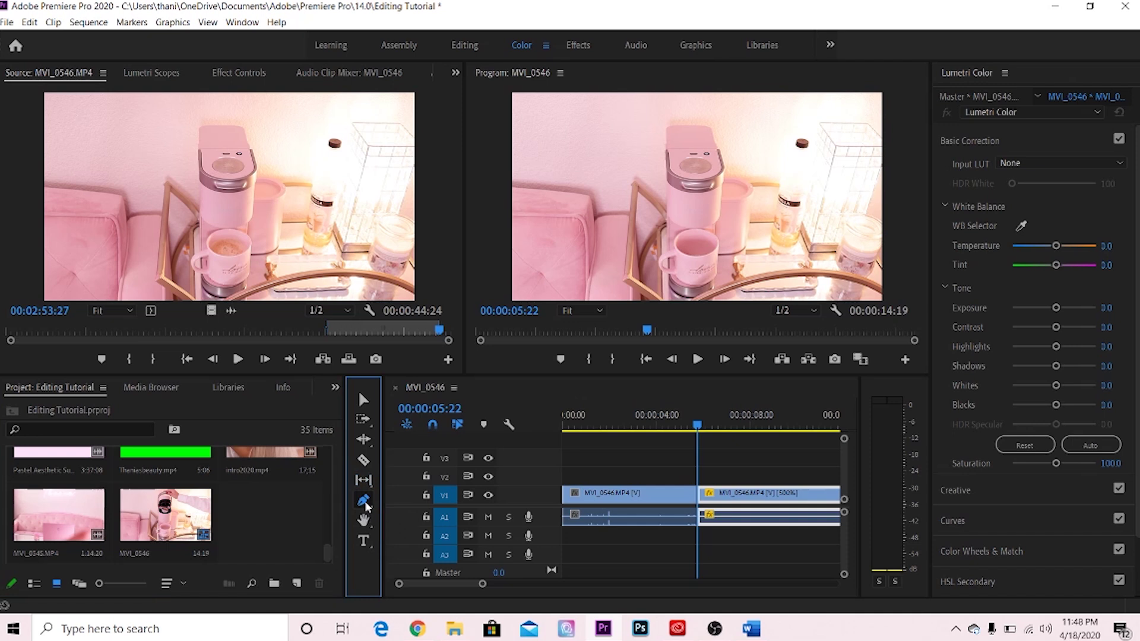
{"action": "left_click", "coordinate": [363, 520]}
{"action": "left_click", "coordinate": [788, 496]}
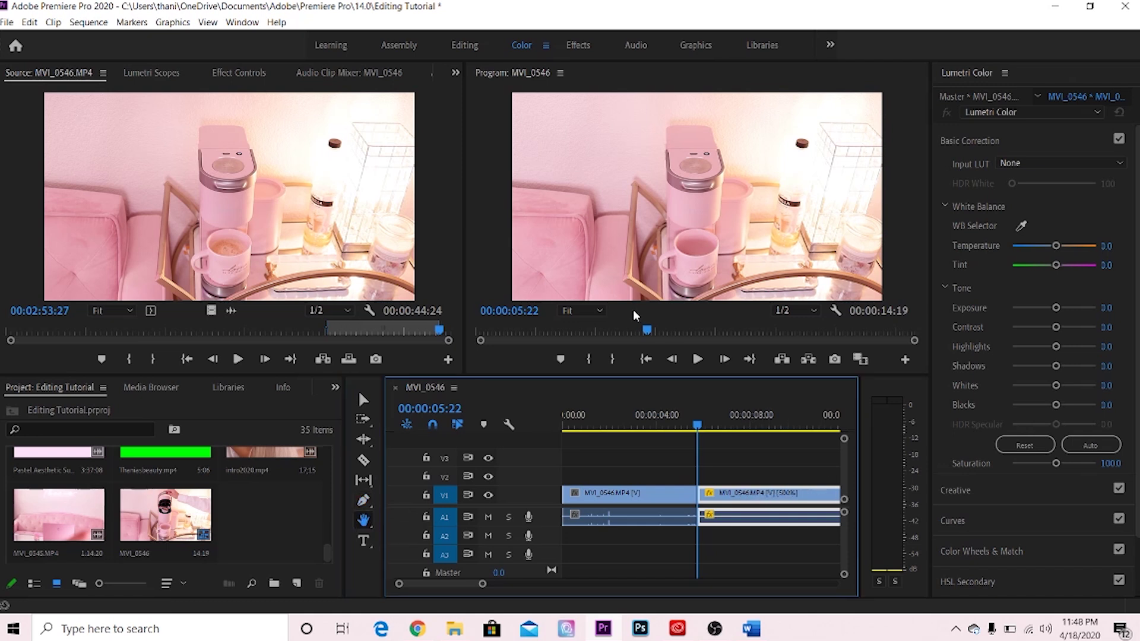
{"action": "left_click", "coordinate": [640, 288]}
{"action": "left_click", "coordinate": [243, 211]}
{"action": "left_click", "coordinate": [275, 497]}
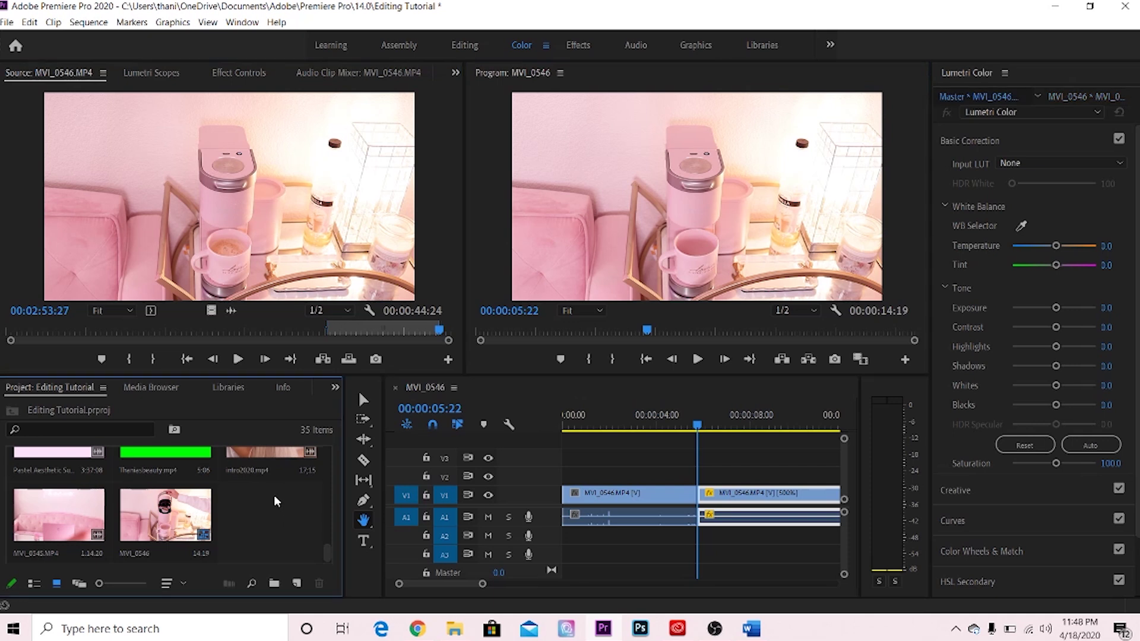
{"action": "left_click", "coordinate": [570, 472]}
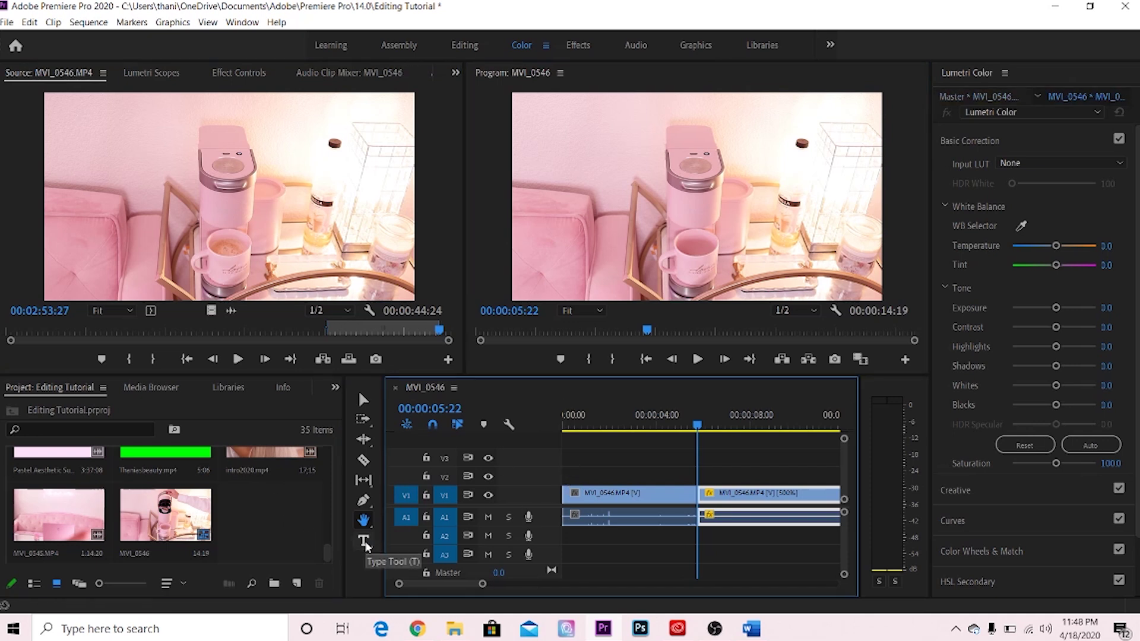
Add a text box with the Type tool over the frame's upper-left area, enter "Coupon Code:" with the creator's name below it, and save
{"action": "left_click", "coordinate": [364, 540]}
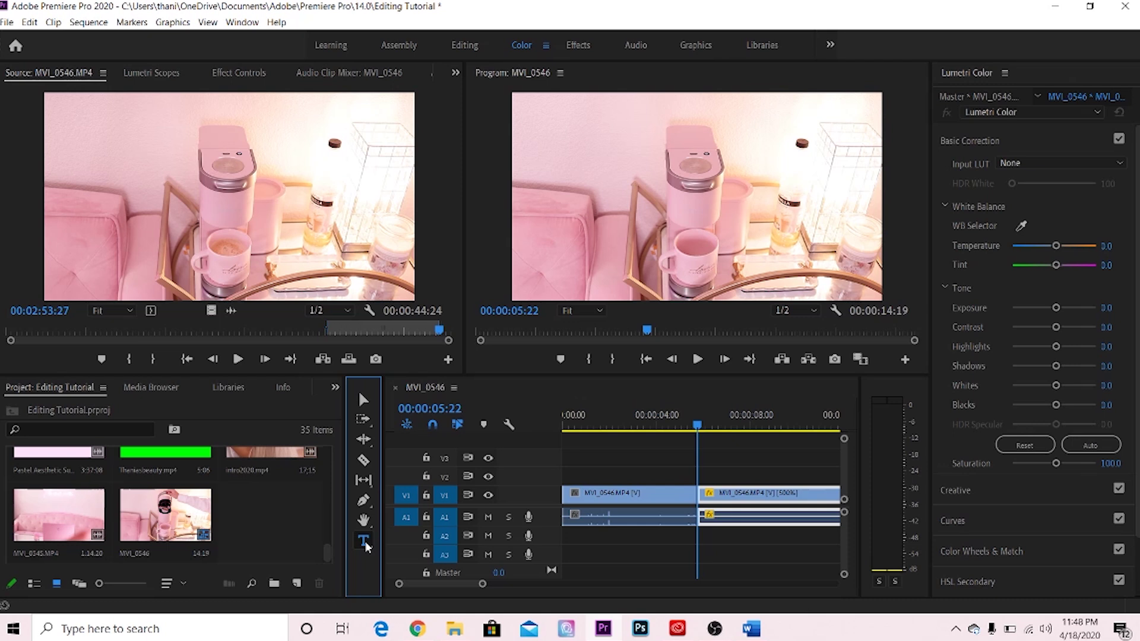
{"action": "left_click_drag", "start_coordinate": [527, 105], "coordinate": [716, 207]}
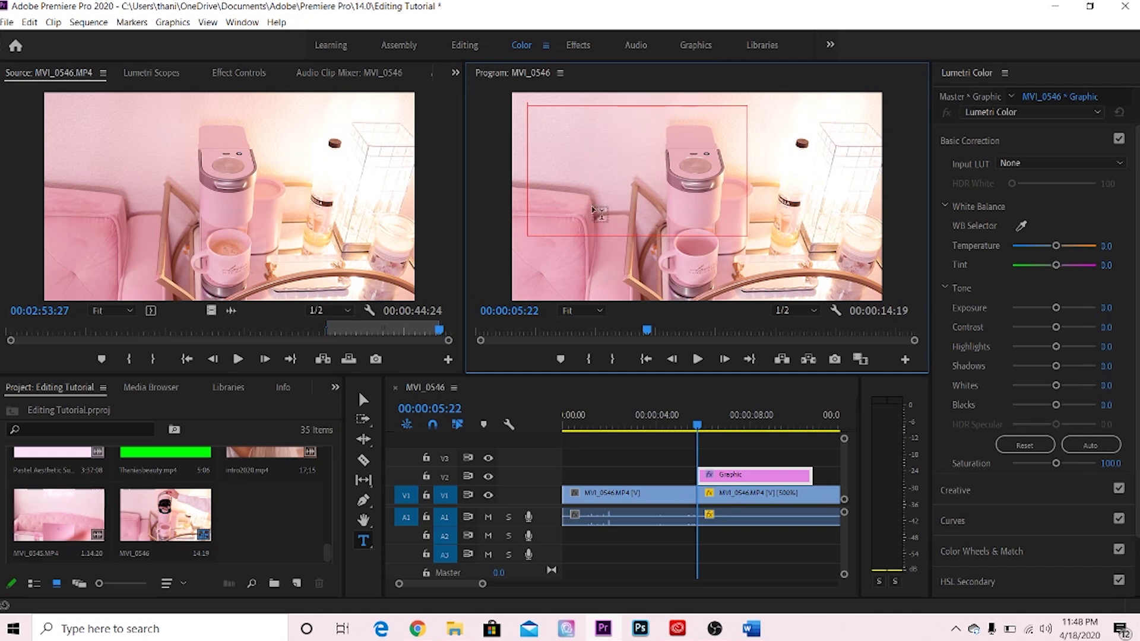
{"action": "left_click", "coordinate": [575, 133]}
{"action": "type", "text": "Thania"}
{"action": "key", "text": "BackSpace"}
{"action": "key", "text": "BackSpace"}
{"action": "type", "text": "Coupon"}
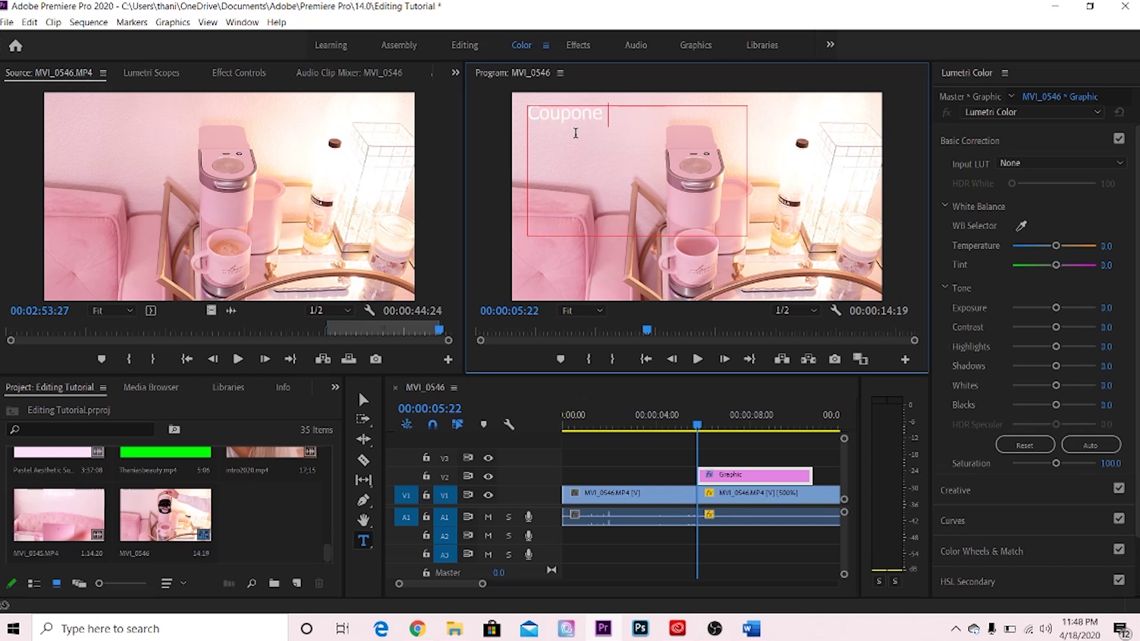
{"action": "type", "text": " Code:"}
{"action": "key", "text": "Return"}
{"action": "type", "text": "THANIA"}
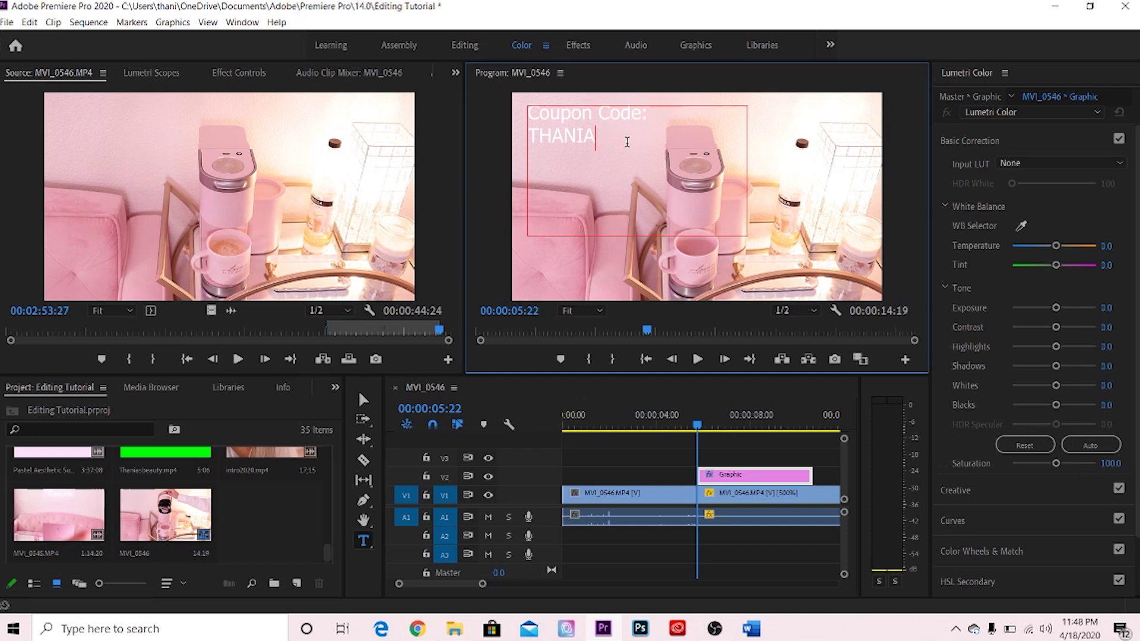
{"action": "key", "text": "ctrl+s"}
{"action": "key", "text": "ctrl+s"}
Center-align all of the coupon text and set its font to Tw Cen MT Condensed Extra Bold
{"action": "left_click_drag", "start_coordinate": [638, 145], "coordinate": [524, 108]}
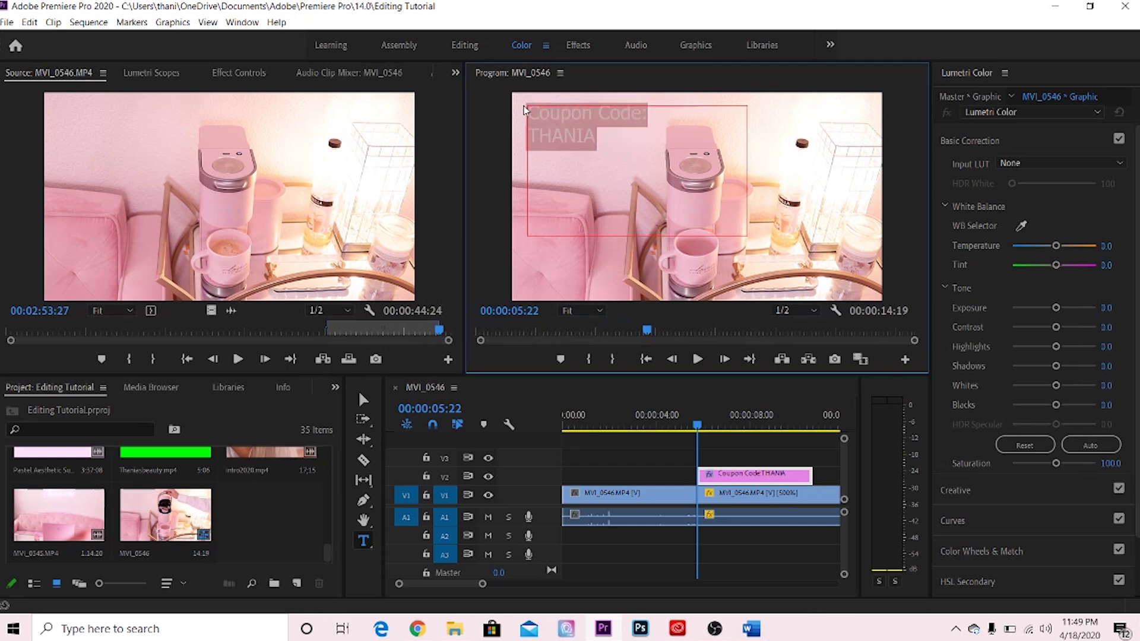
{"action": "left_click", "coordinate": [227, 74]}
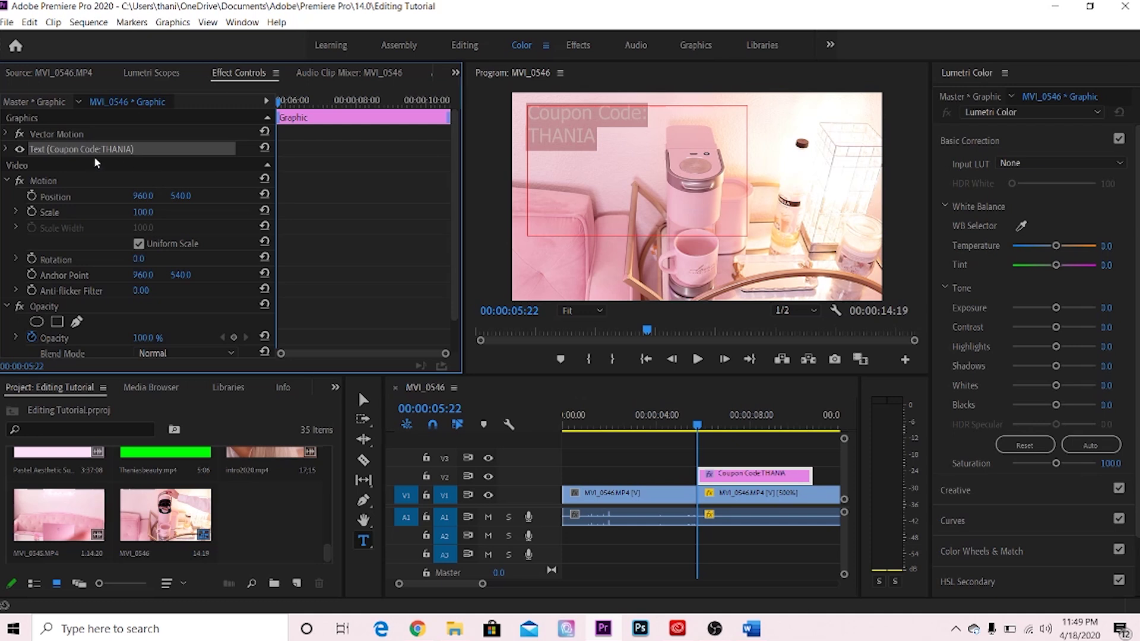
{"action": "left_click", "coordinate": [6, 149]}
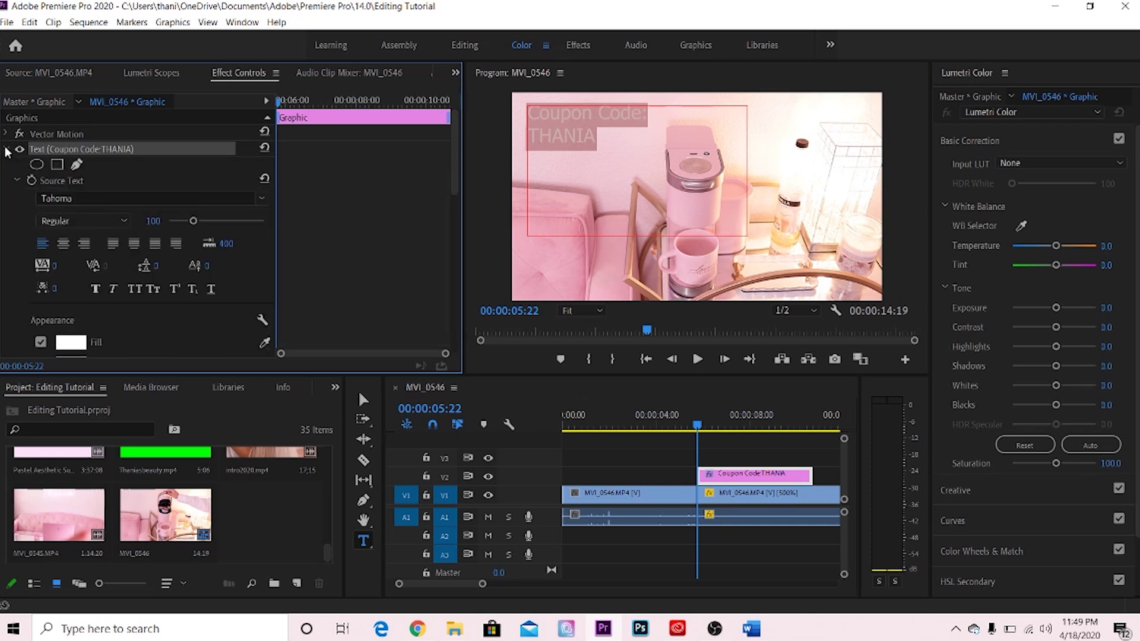
{"action": "left_click", "coordinate": [6, 149]}
{"action": "left_click", "coordinate": [6, 149]}
{"action": "left_click", "coordinate": [6, 149]}
{"action": "left_click", "coordinate": [6, 149]}
{"action": "left_click", "coordinate": [62, 245]}
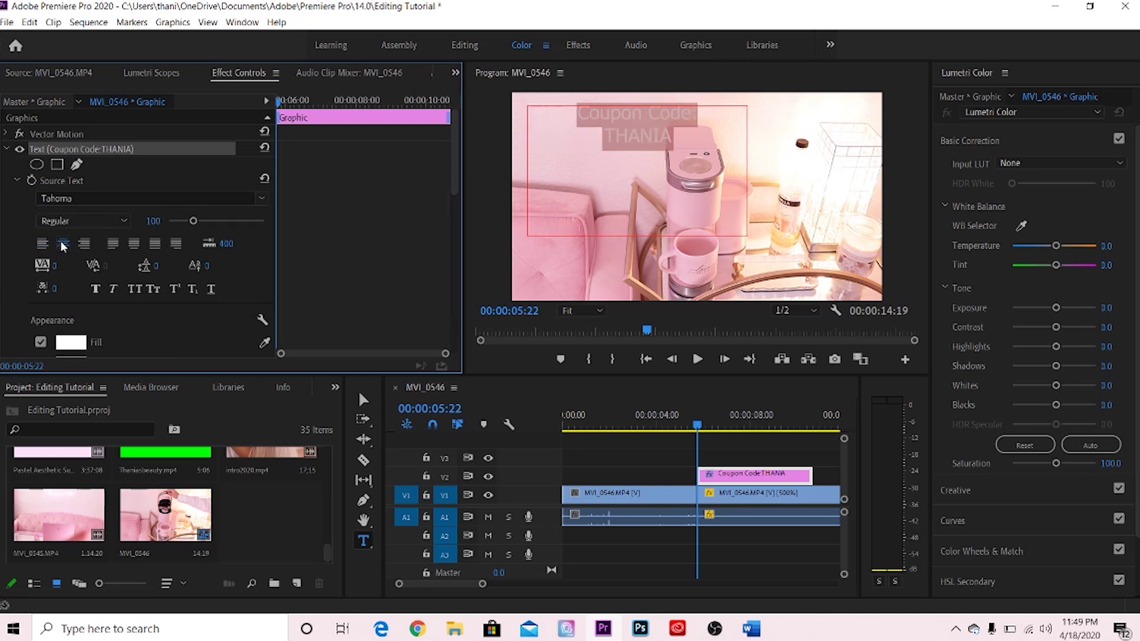
{"action": "left_click", "coordinate": [263, 199]}
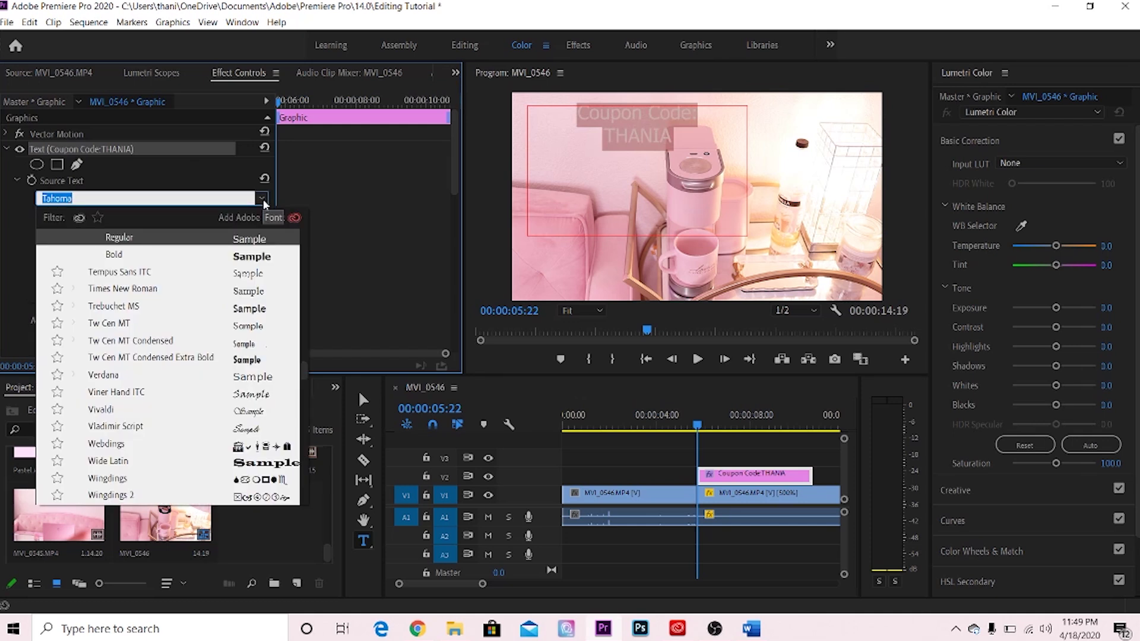
{"action": "left_click", "coordinate": [166, 359]}
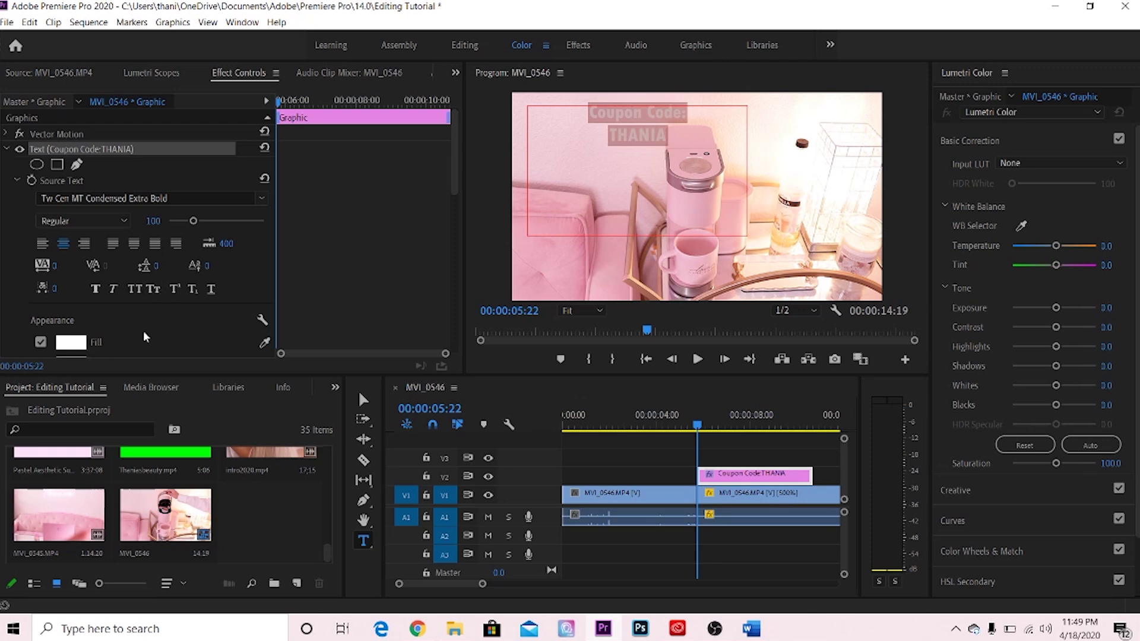
{"action": "scroll", "coordinate": [144, 336], "scroll_direction": "down", "scroll_amount": 5}
{"action": "scroll", "coordinate": [144, 336], "scroll_direction": "up", "scroll_amount": 6}
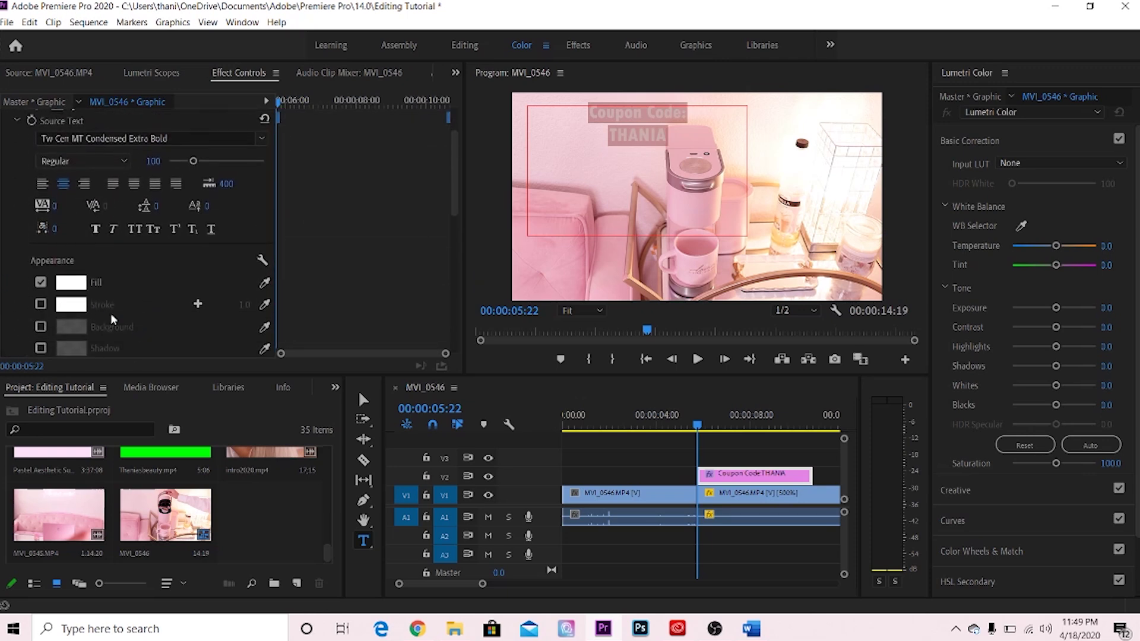
{"action": "left_click", "coordinate": [74, 284]}
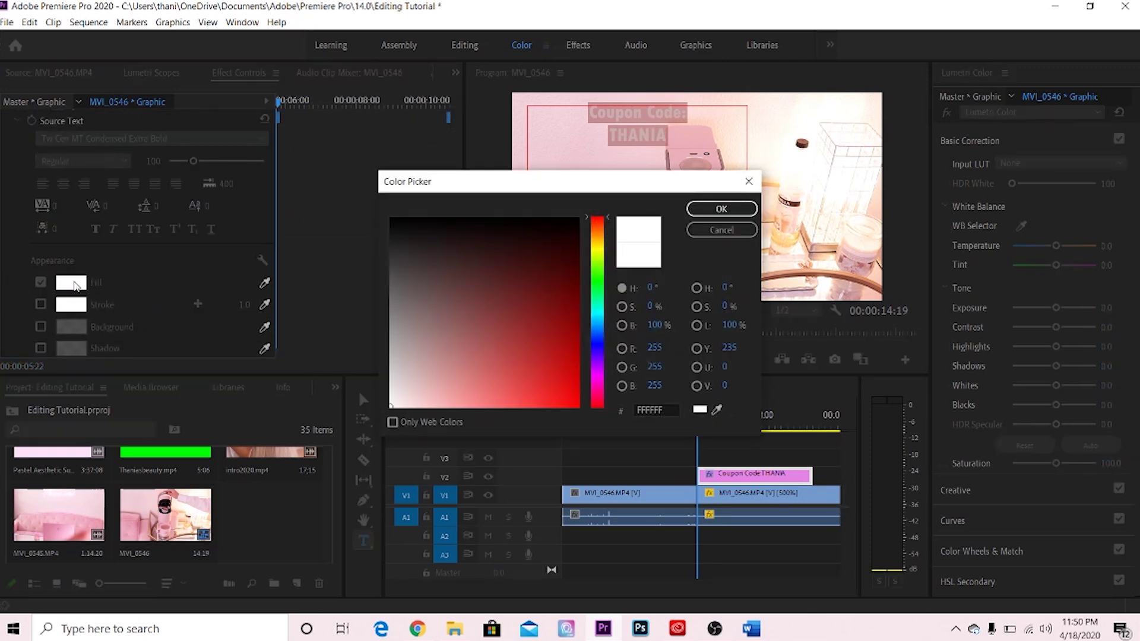
{"action": "left_click", "coordinate": [598, 390]}
{"action": "left_click_drag", "start_coordinate": [539, 382], "coordinate": [464, 405]}
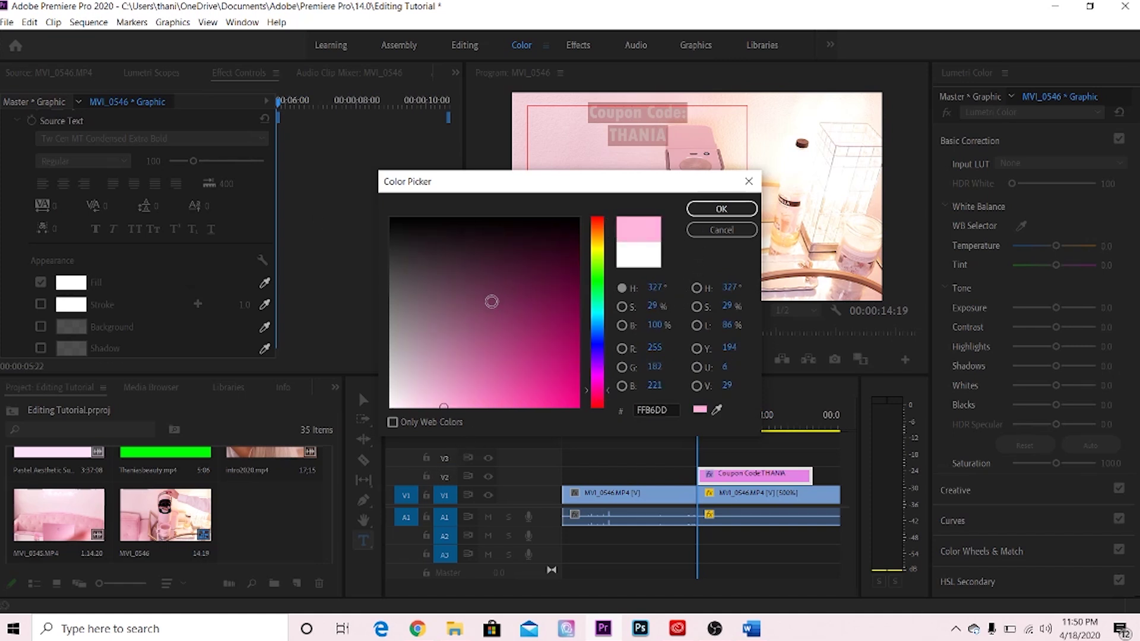
{"action": "left_click_drag", "start_coordinate": [491, 303], "coordinate": [325, 497]}
{"action": "left_click", "coordinate": [721, 230]}
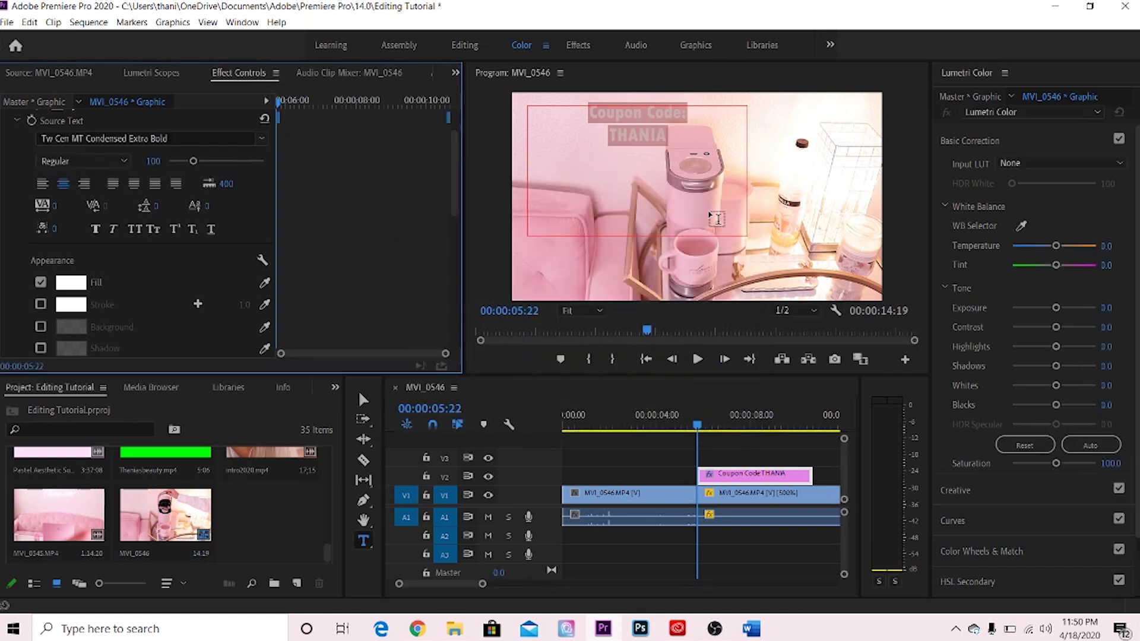
Enable a stroke on the coupon text and set its color to light pink
{"action": "left_click", "coordinate": [40, 306]}
{"action": "left_click", "coordinate": [74, 305]}
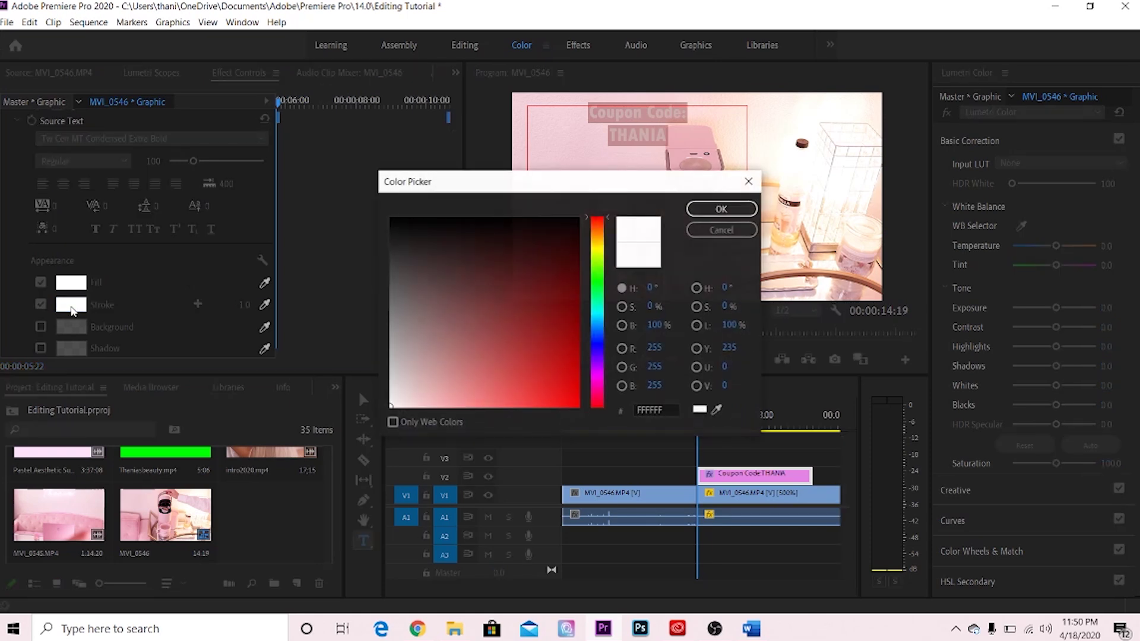
{"action": "left_click", "coordinate": [600, 391]}
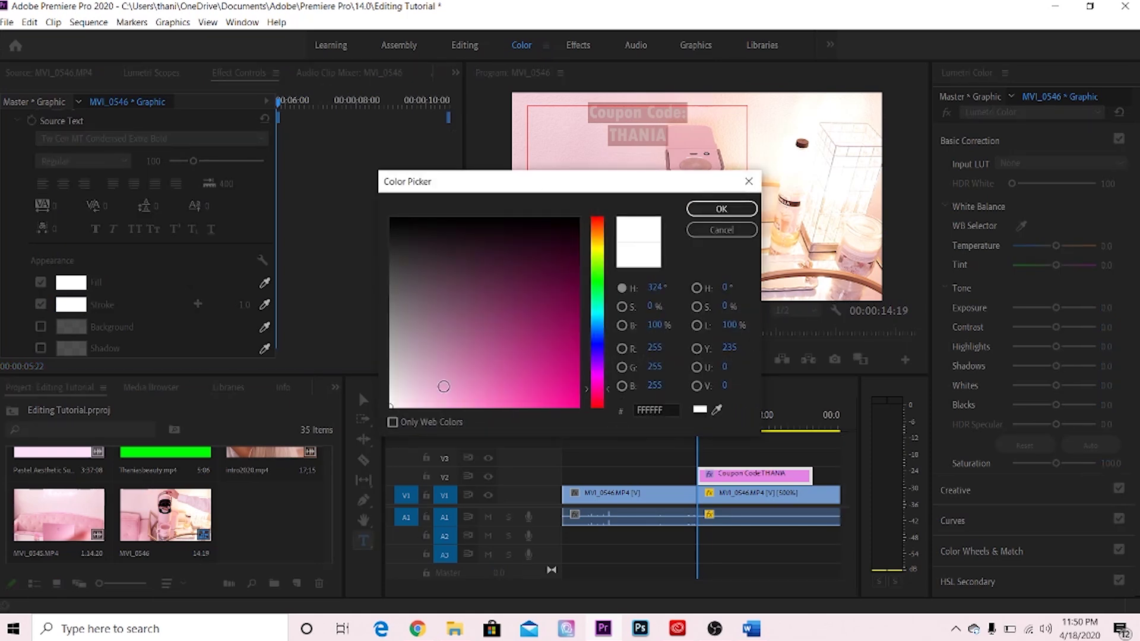
{"action": "left_click", "coordinate": [444, 386]}
{"action": "left_click", "coordinate": [721, 208]}
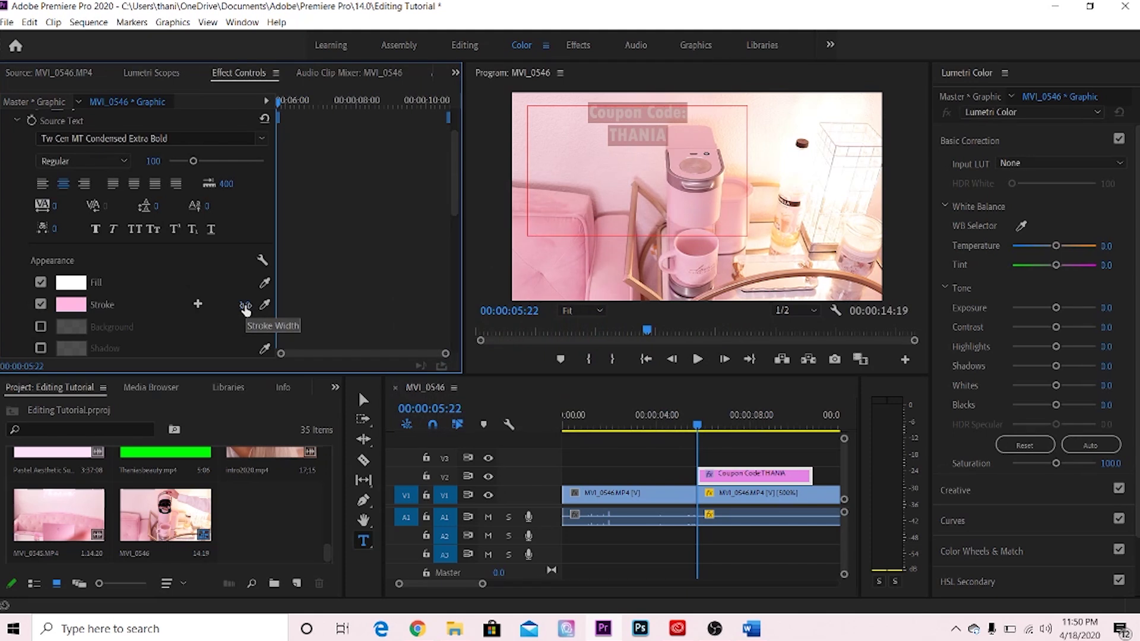
Try stroke widths of 10 and 35 on the coupon text
{"action": "left_click", "coordinate": [246, 309]}
{"action": "type", "text": "10"}
{"action": "key", "text": "Return"}
{"action": "left_click", "coordinate": [244, 305]}
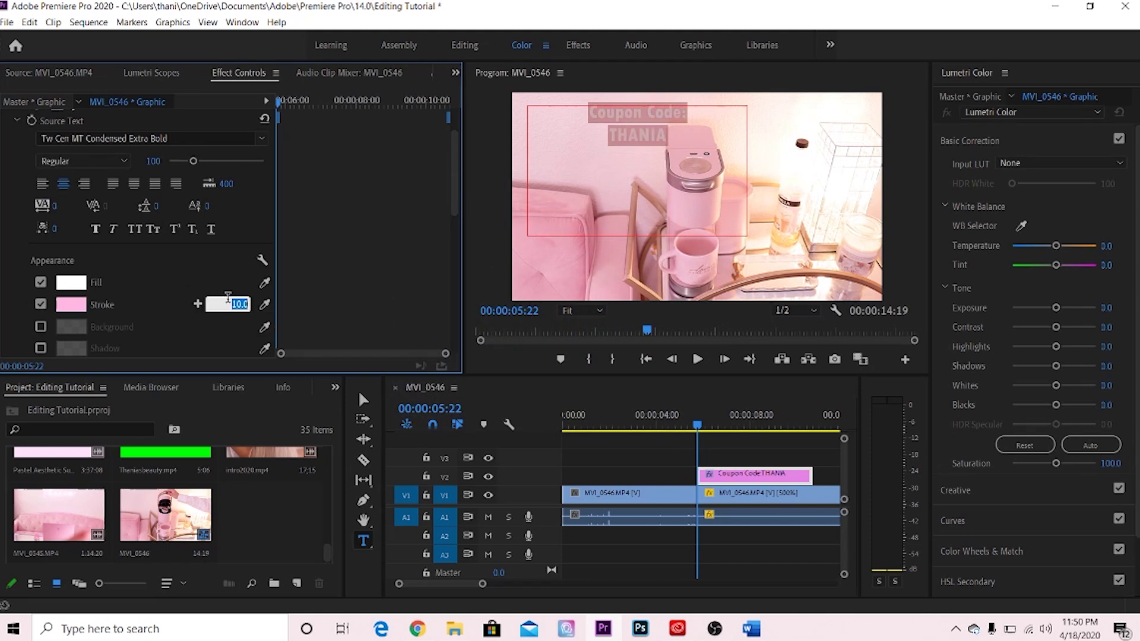
{"action": "type", "text": "35"}
{"action": "key", "text": "Return"}
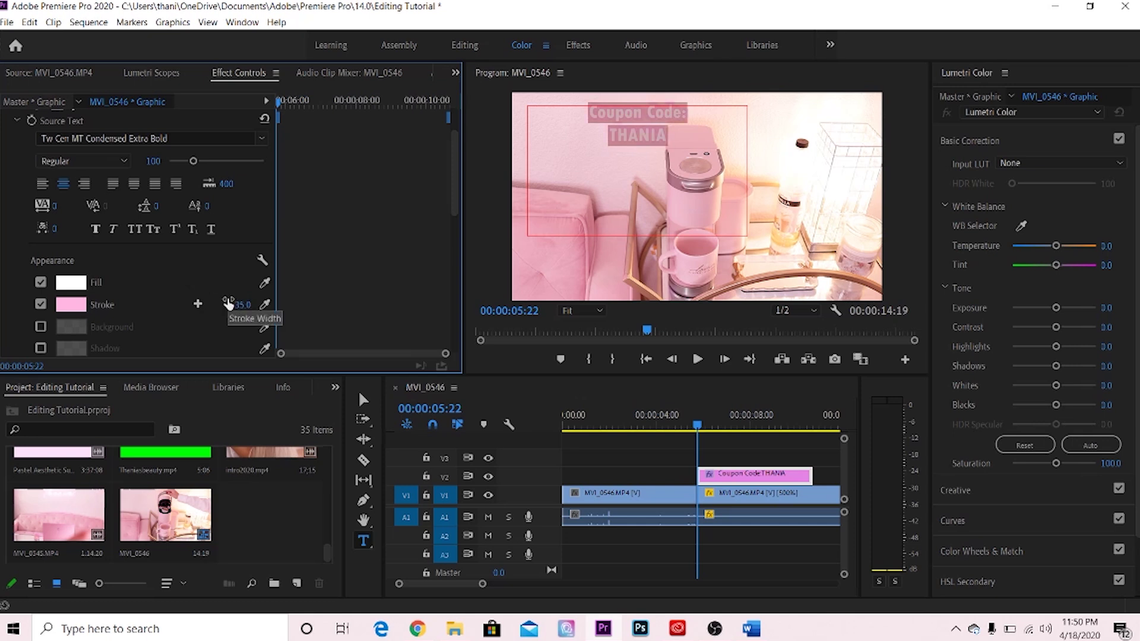
Set the coupon text's stroke width to 30
{"action": "left_click", "coordinate": [229, 304]}
{"action": "type", "text": "30"}
{"action": "key", "text": "Return"}
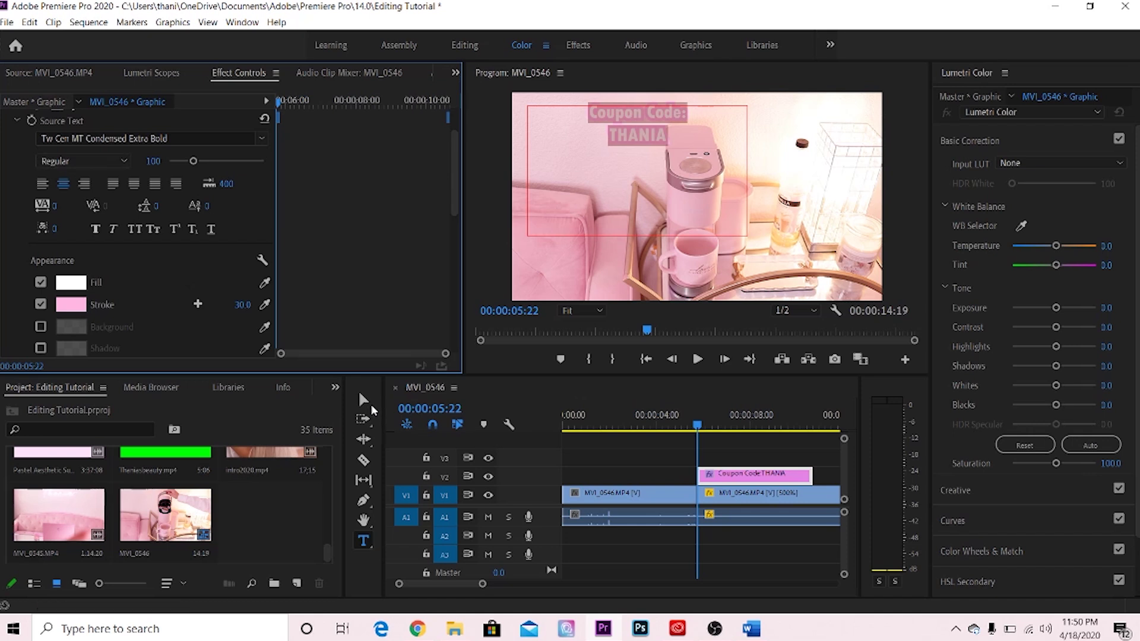
Move the coupon text slightly left and down in the frame with the Selection tool
{"action": "left_click", "coordinate": [363, 401]}
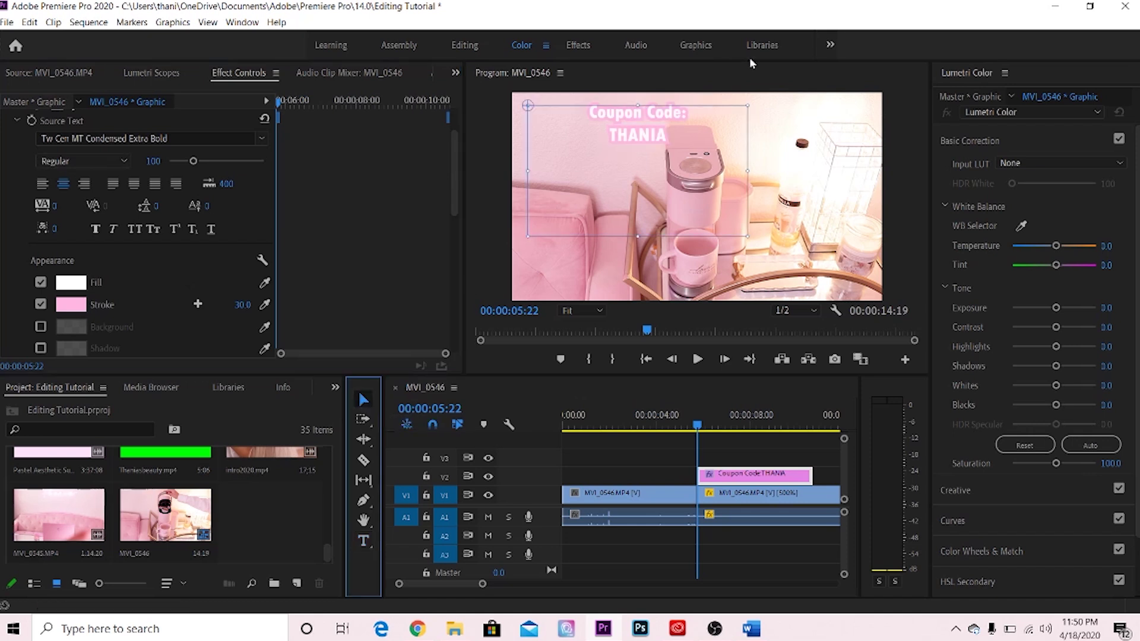
{"action": "left_click_drag", "start_coordinate": [664, 129], "coordinate": [618, 145]}
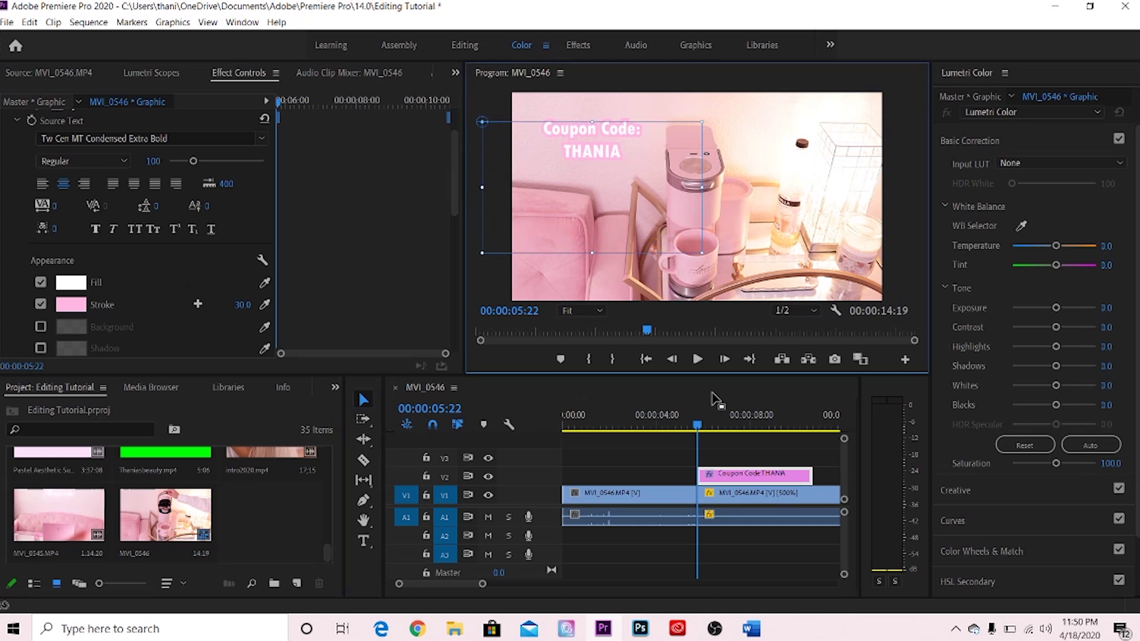
{"action": "left_click", "coordinate": [125, 138]}
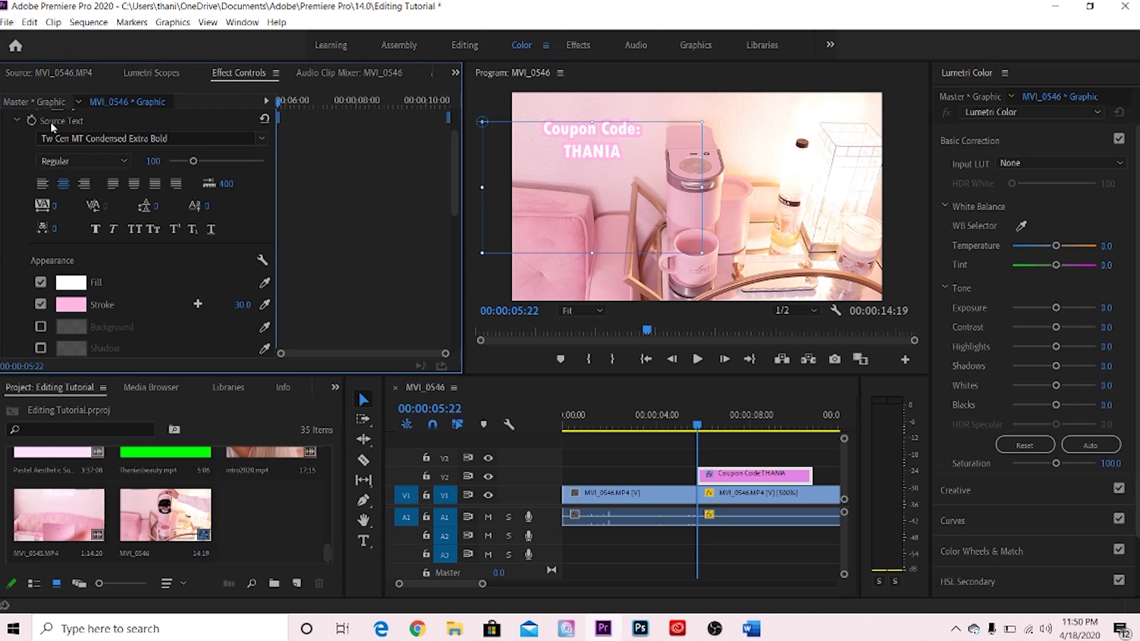
Create a new legacy title named Title 01 at 1920 by 1080
{"action": "left_click", "coordinate": [5, 23]}
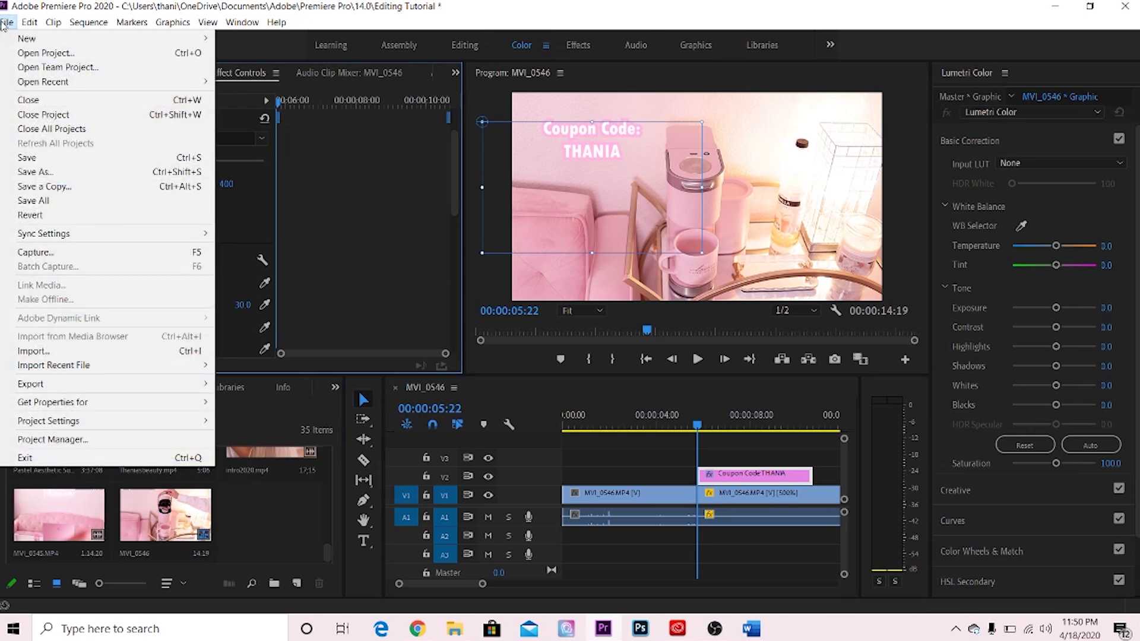
{"action": "mouse_move", "coordinate": [43, 44]}
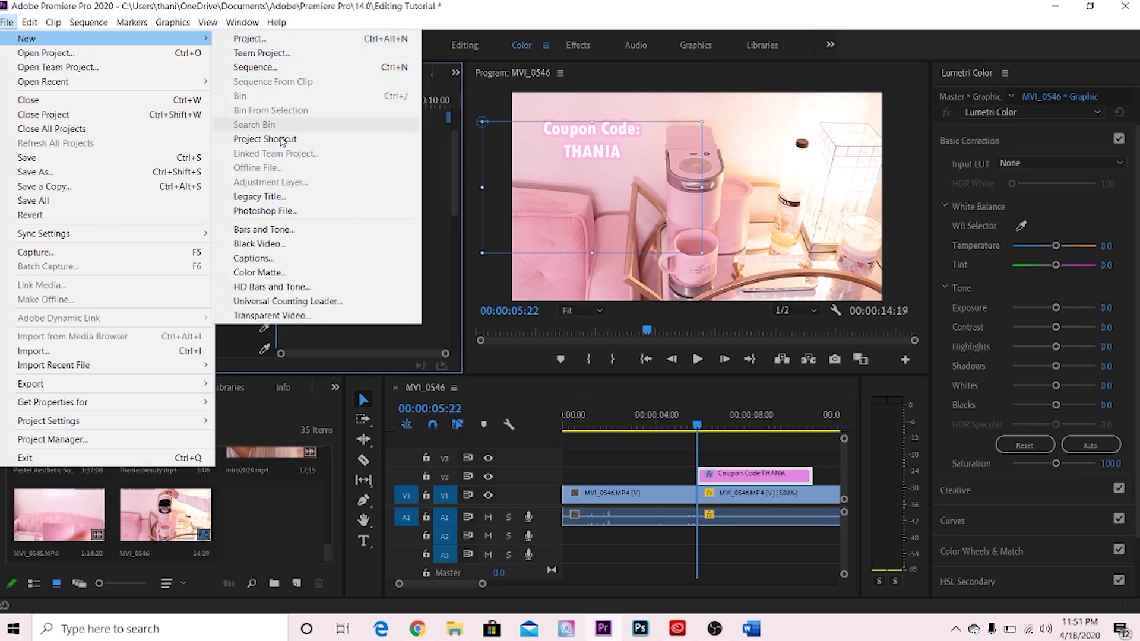
{"action": "left_click", "coordinate": [285, 200]}
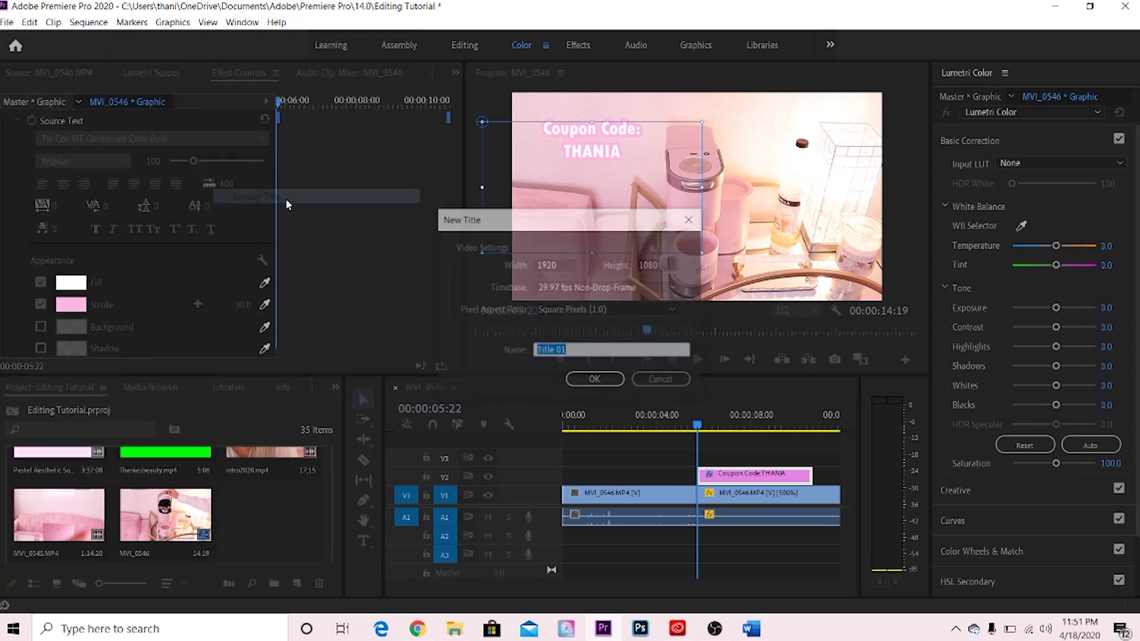
{"action": "left_click", "coordinate": [593, 380]}
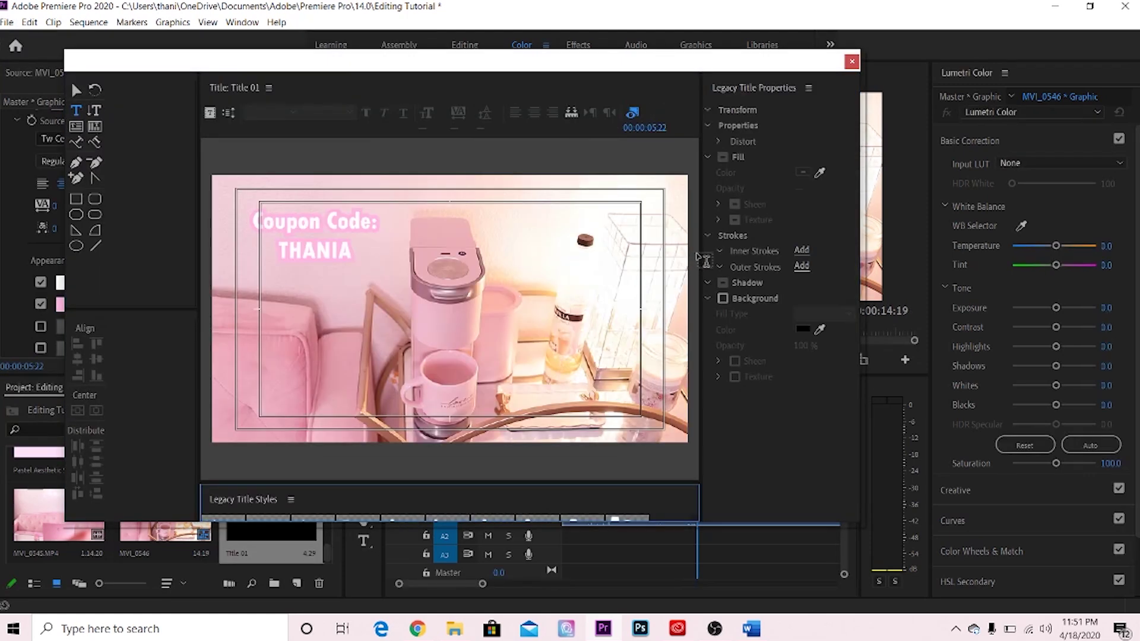
Enlarge the Legacy Title Styles area, look through the available styles, and narrow the title tools area
{"action": "left_click_drag", "start_coordinate": [513, 491], "coordinate": [529, 355]}
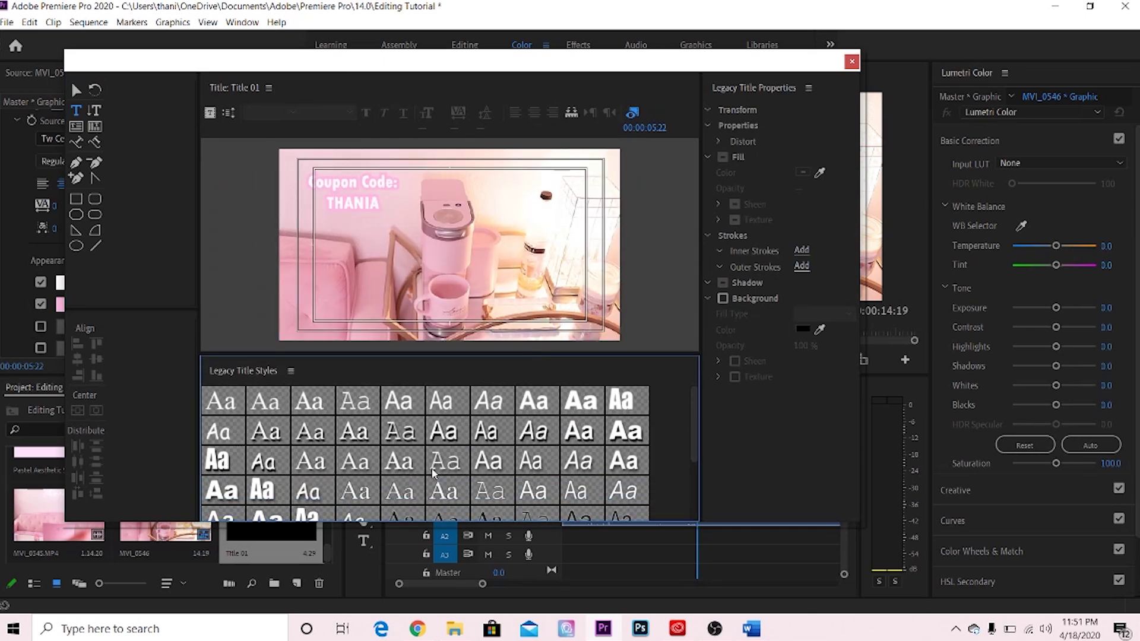
{"action": "scroll", "coordinate": [434, 474], "scroll_direction": "down", "scroll_amount": 5}
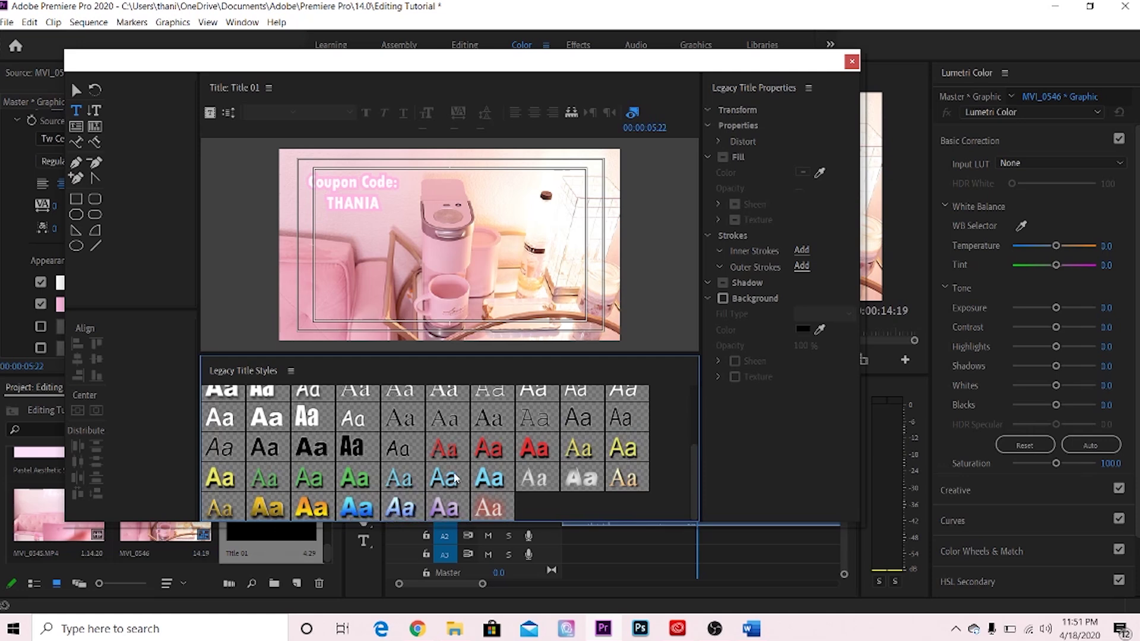
{"action": "scroll", "coordinate": [456, 478], "scroll_direction": "up", "scroll_amount": 5}
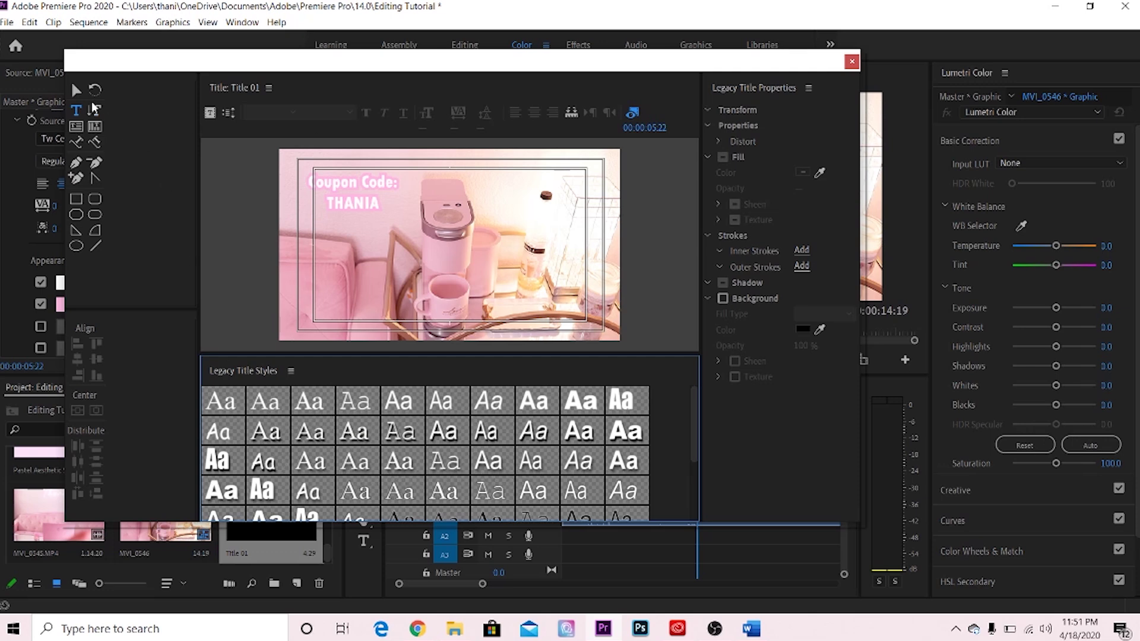
{"action": "left_click_drag", "start_coordinate": [199, 202], "coordinate": [133, 202]}
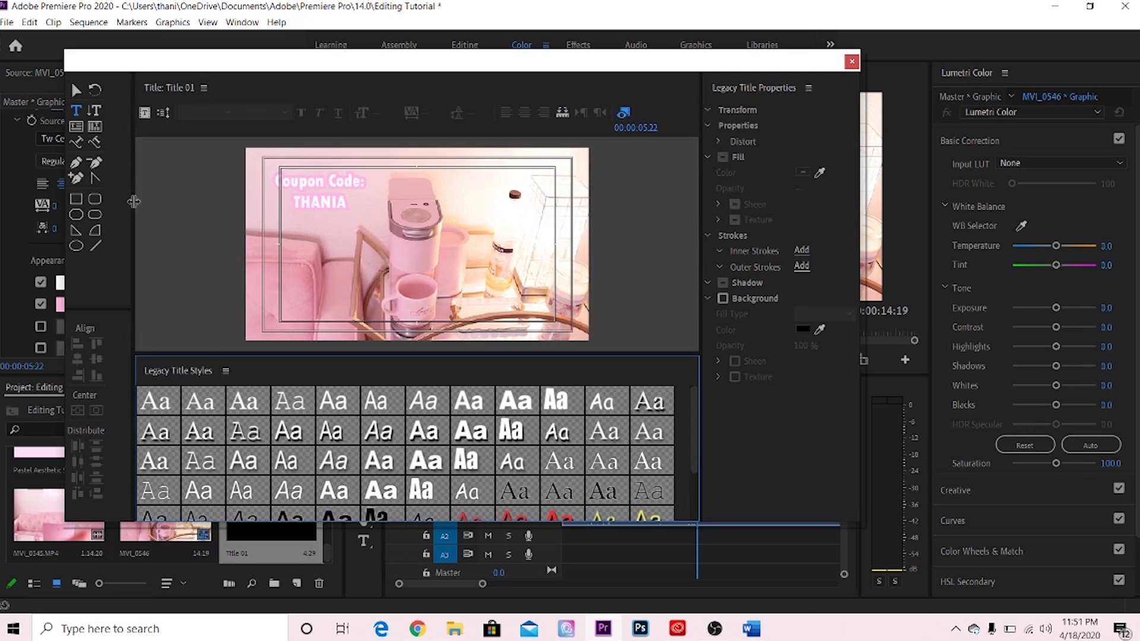
Draw a circle about 612 by 616 over the bottle at the right of the title frame and fill it white
{"action": "left_click", "coordinate": [76, 247]}
{"action": "left_click_drag", "start_coordinate": [462, 174], "coordinate": [570, 284]}
{"action": "left_click", "coordinate": [798, 297]}
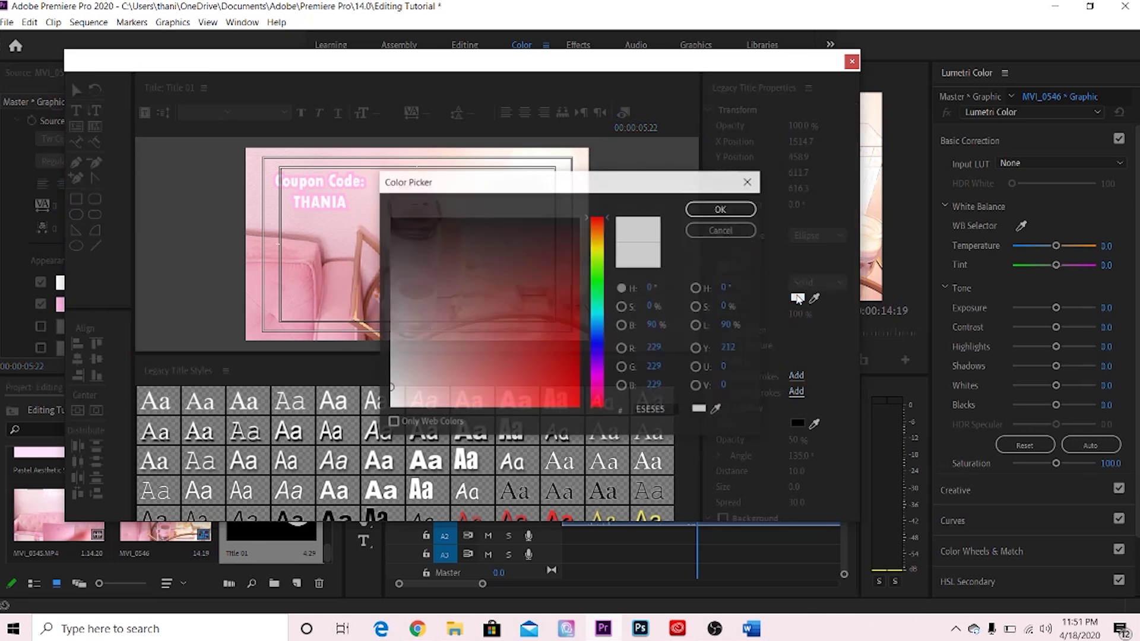
{"action": "key", "text": "Return"}
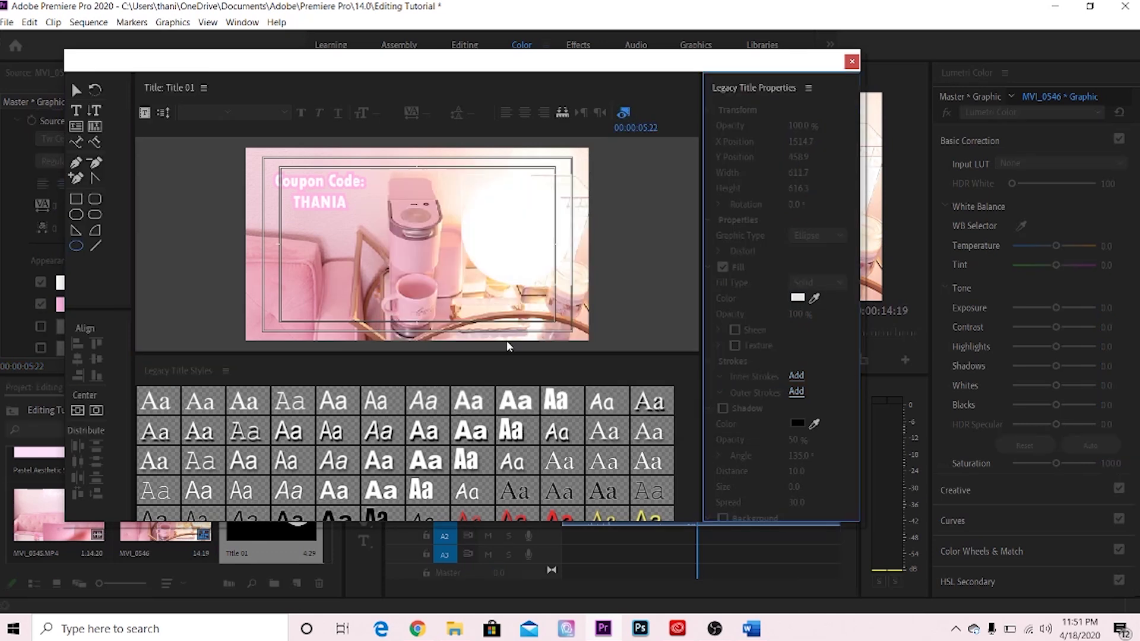
Set the circle's opacity to 35%
{"action": "left_click", "coordinate": [802, 123]}
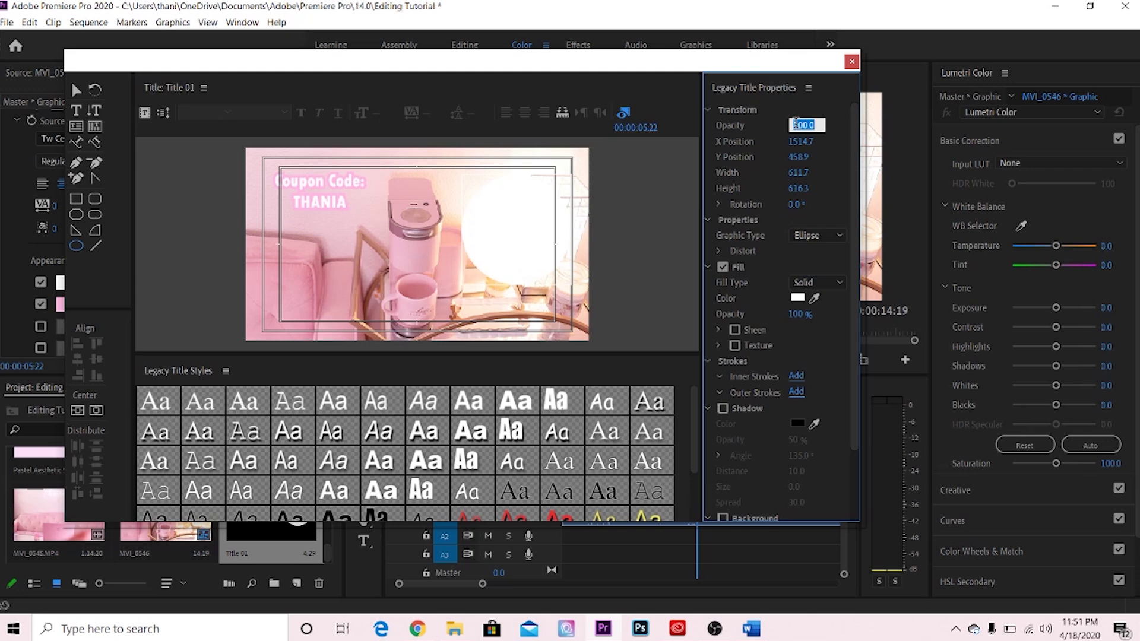
{"action": "type", "text": "10"}
{"action": "key", "text": "Return"}
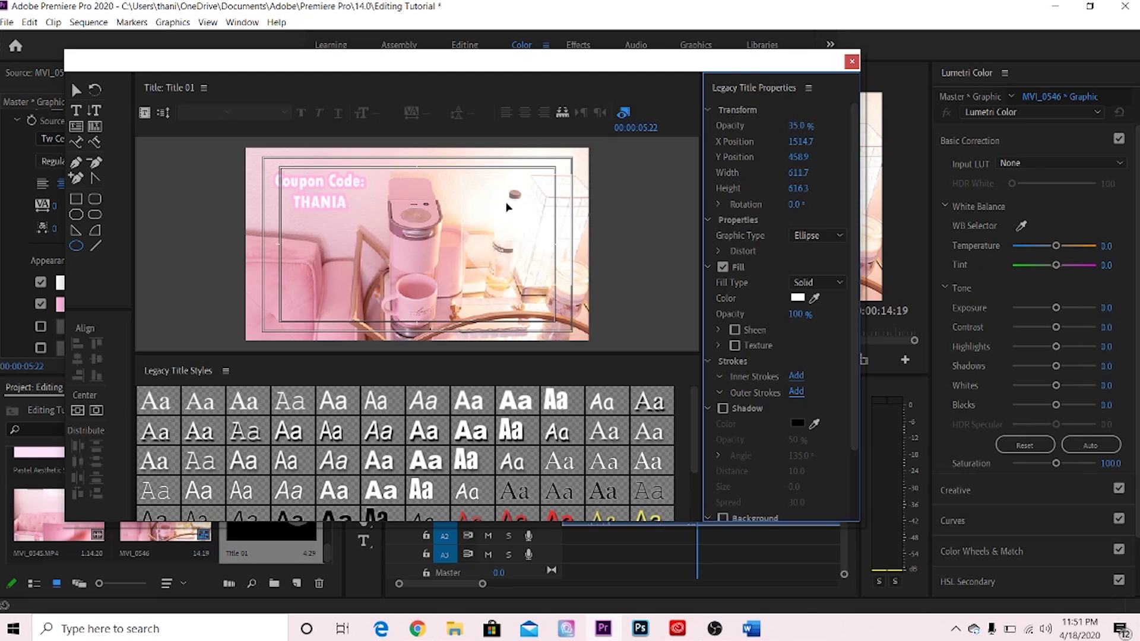
Change the circle's fill colour to light pink
{"action": "left_click", "coordinate": [799, 301]}
{"action": "left_click", "coordinate": [596, 397]}
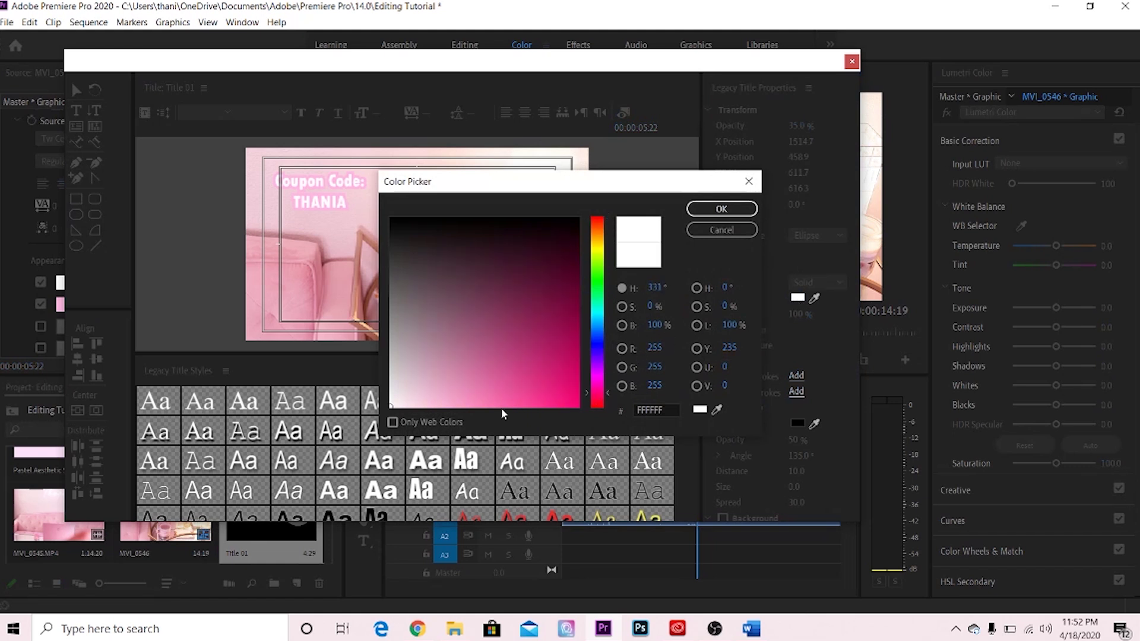
{"action": "left_click", "coordinate": [458, 394]}
{"action": "left_click", "coordinate": [732, 211]}
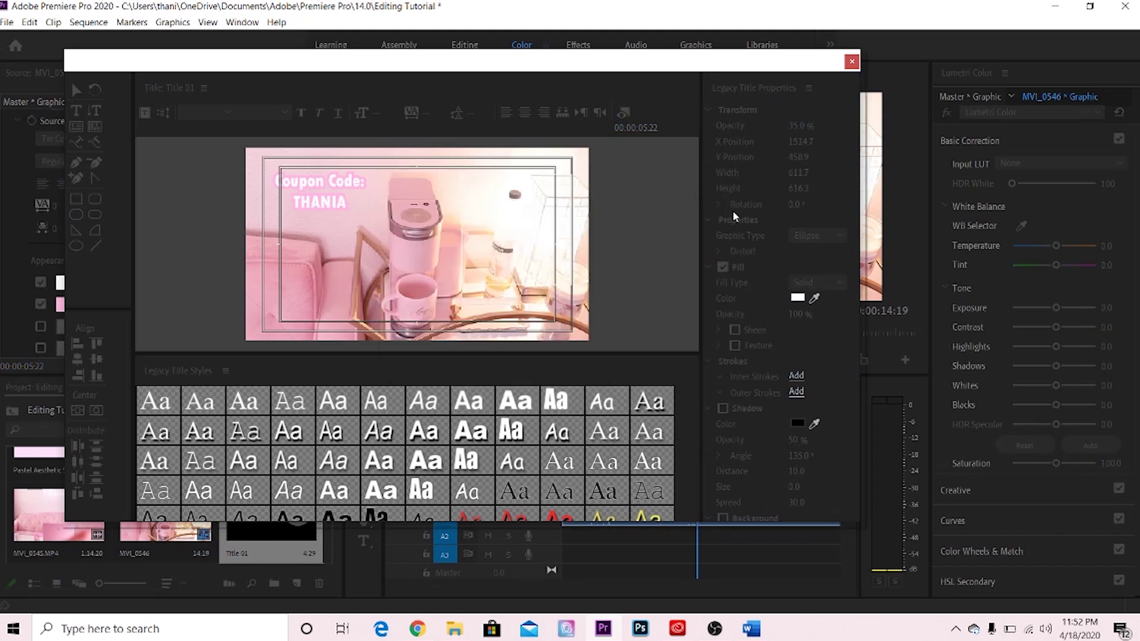
Move the circle up and slightly left to about X 1485, Y 354, and set its opacity to 50%
{"action": "left_click", "coordinate": [504, 261]}
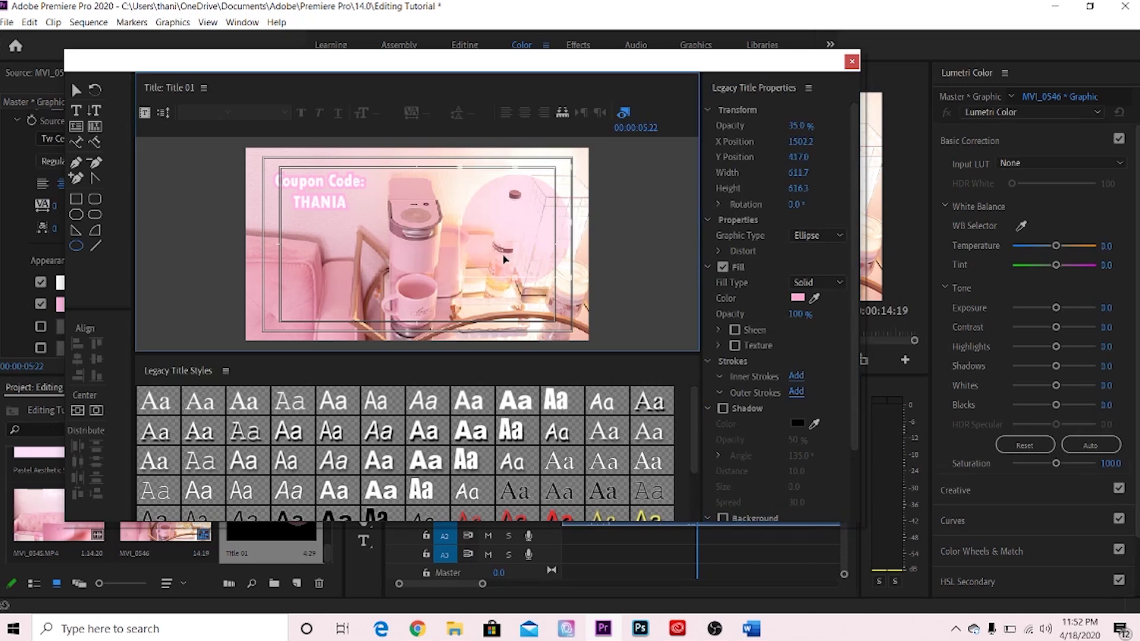
{"action": "left_click_drag", "start_coordinate": [505, 261], "coordinate": [496, 241]}
{"action": "left_click", "coordinate": [802, 125]}
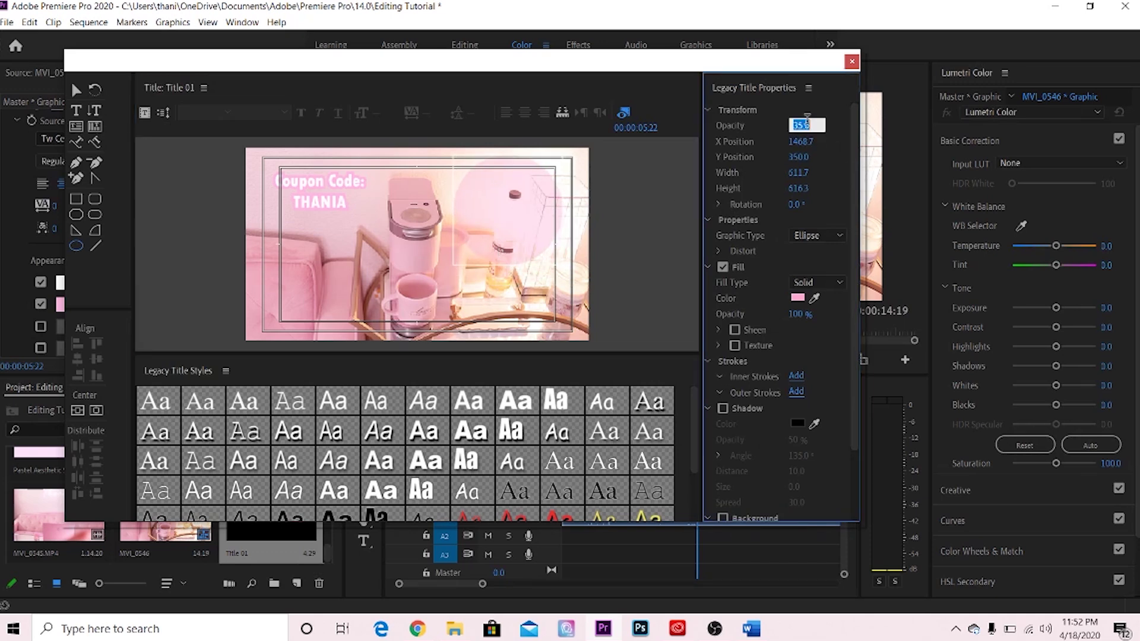
{"action": "type", "text": "50"}
{"action": "key", "text": "Return"}
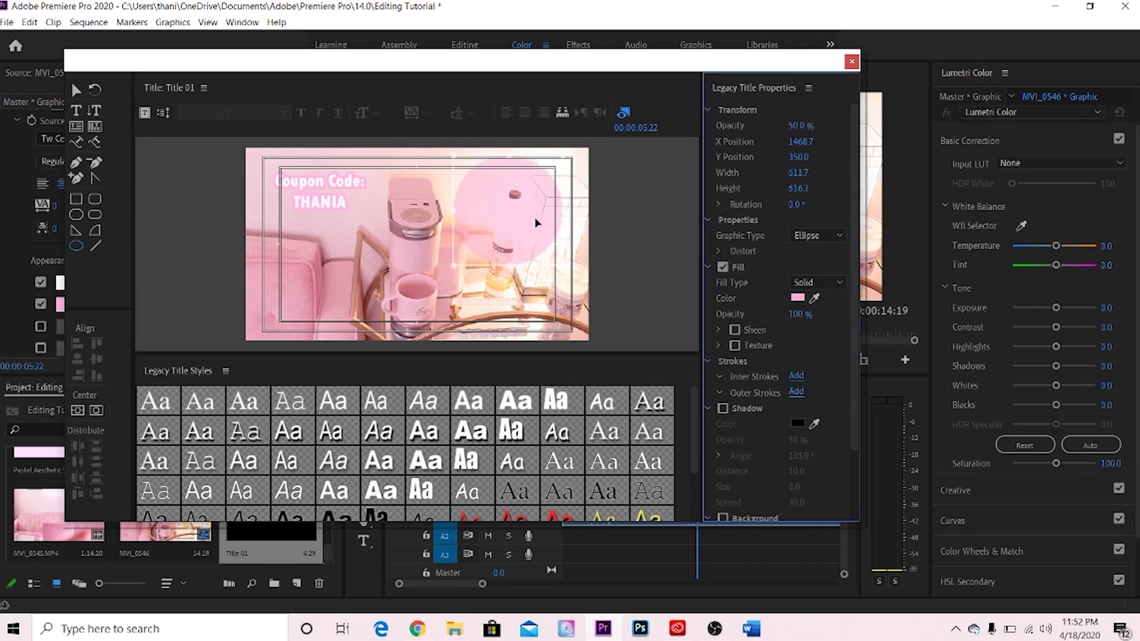
{"action": "left_click_drag", "start_coordinate": [519, 222], "coordinate": [523, 223]}
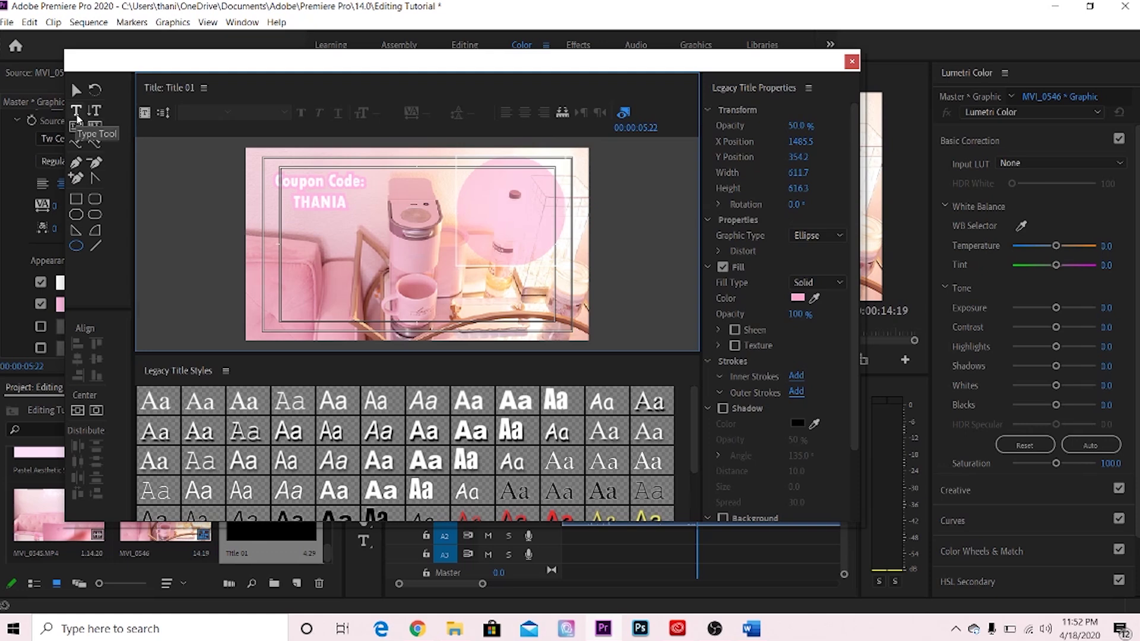
Draw a text box about 851 by 626 over the circle and set its font to Berlin Sans FB
{"action": "left_click", "coordinate": [77, 110]}
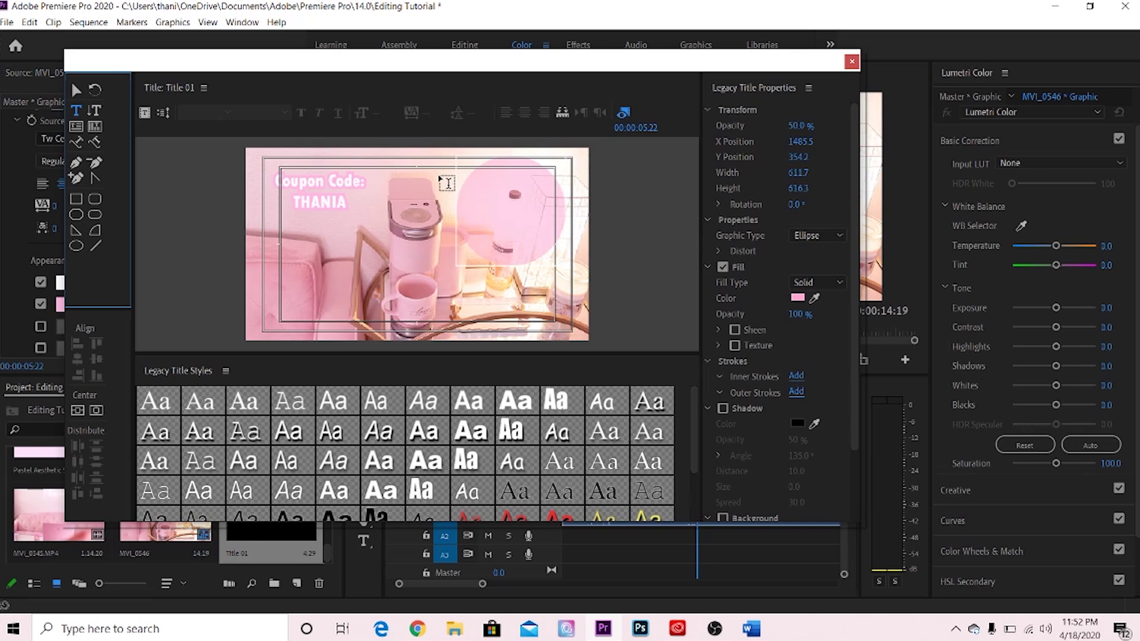
{"action": "left_click_drag", "start_coordinate": [528, 212], "coordinate": [588, 279]}
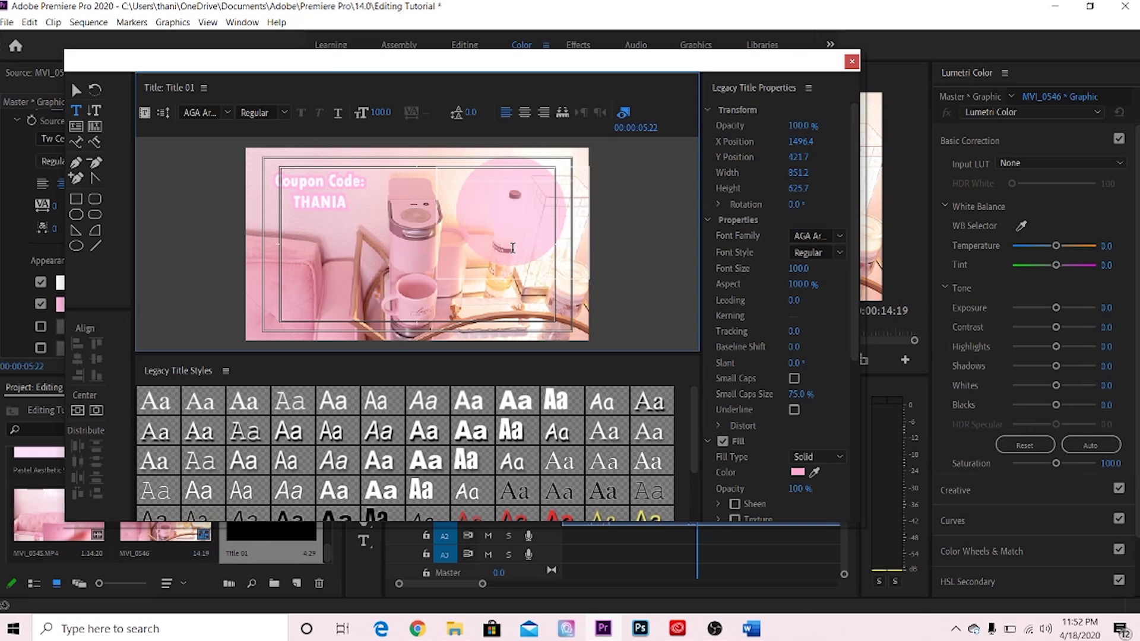
{"action": "left_click", "coordinate": [512, 248]}
{"action": "left_click", "coordinate": [512, 248]}
{"action": "left_click", "coordinate": [228, 113]}
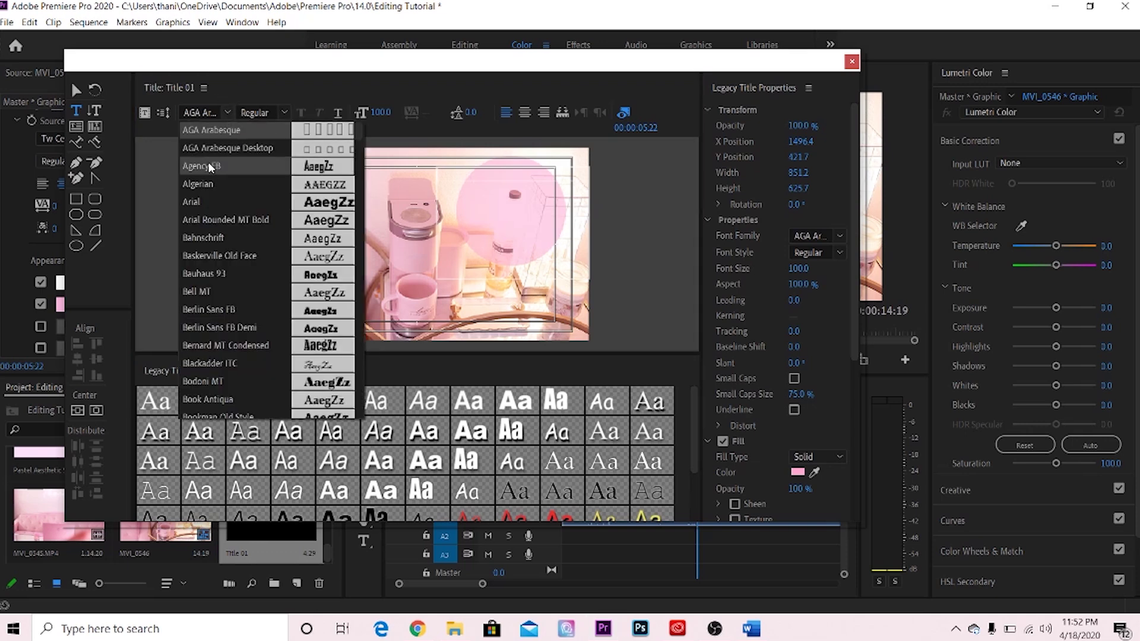
{"action": "left_click", "coordinate": [209, 310]}
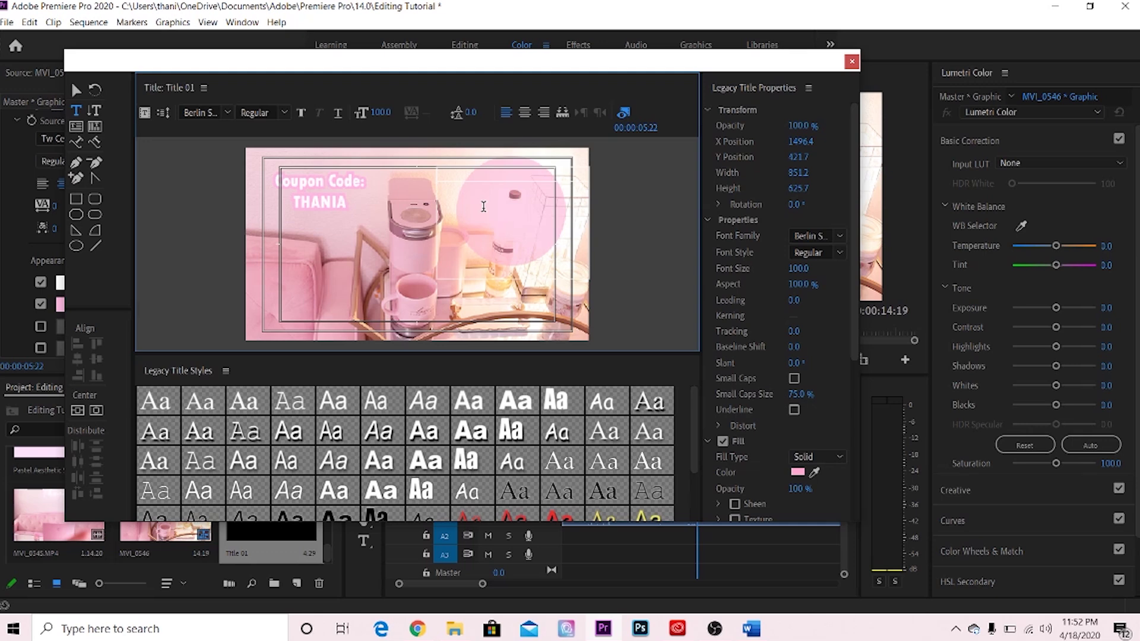
Enter "Coupon Code:" with the coupon name on a second line, and centre-align the text
{"action": "type", "text": "Coupon Code:"}
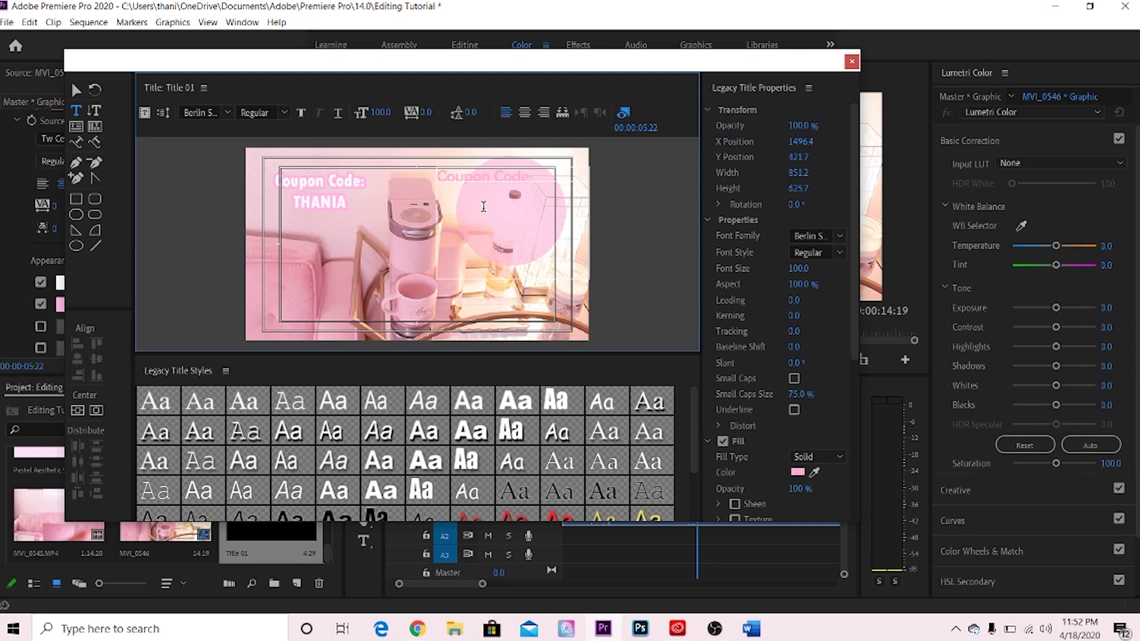
{"action": "key", "text": "Return"}
{"action": "type", "text": "THANIA"}
{"action": "left_click", "coordinate": [526, 115]}
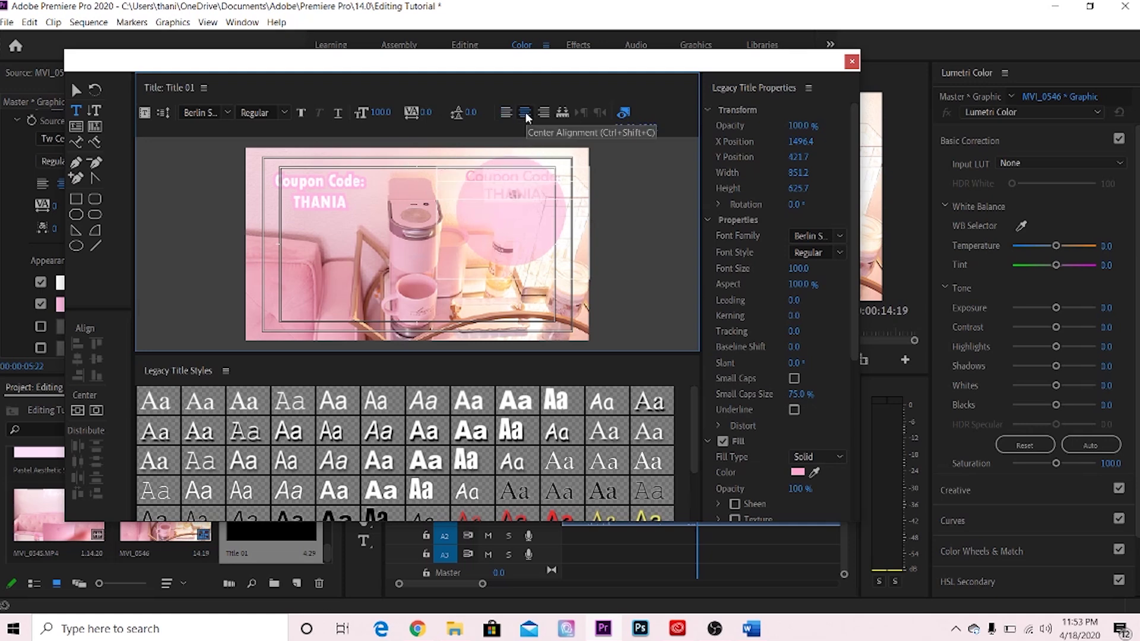
Set the title text's fill colour to white
{"action": "left_click", "coordinate": [797, 472]}
{"action": "left_click", "coordinate": [490, 337]}
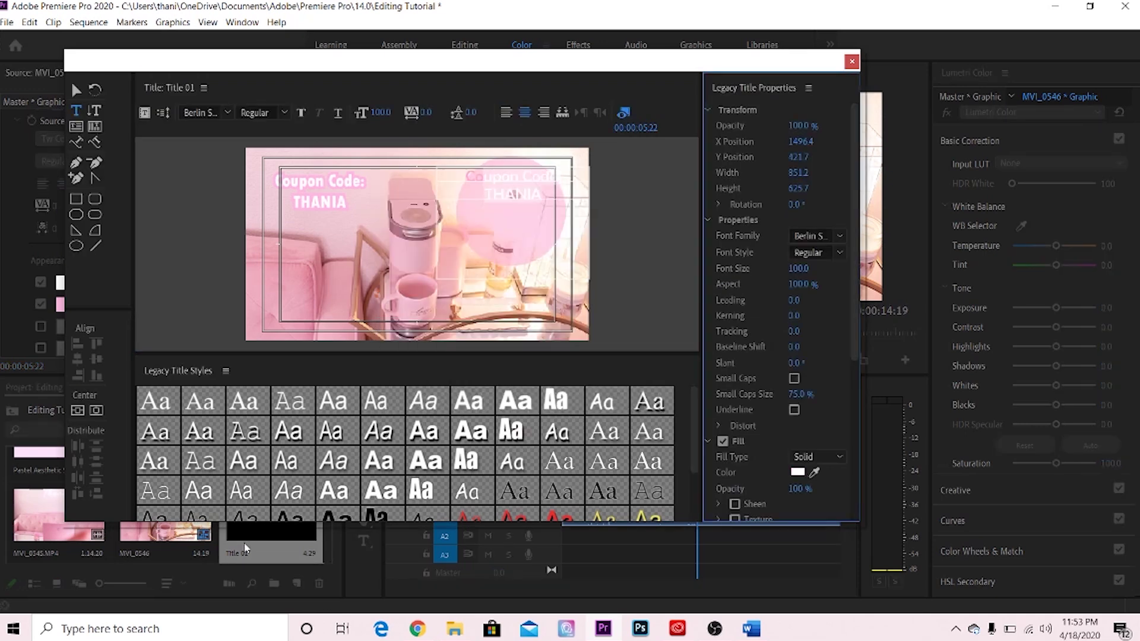
{"action": "left_click", "coordinate": [722, 208]}
{"action": "left_click", "coordinate": [514, 214]}
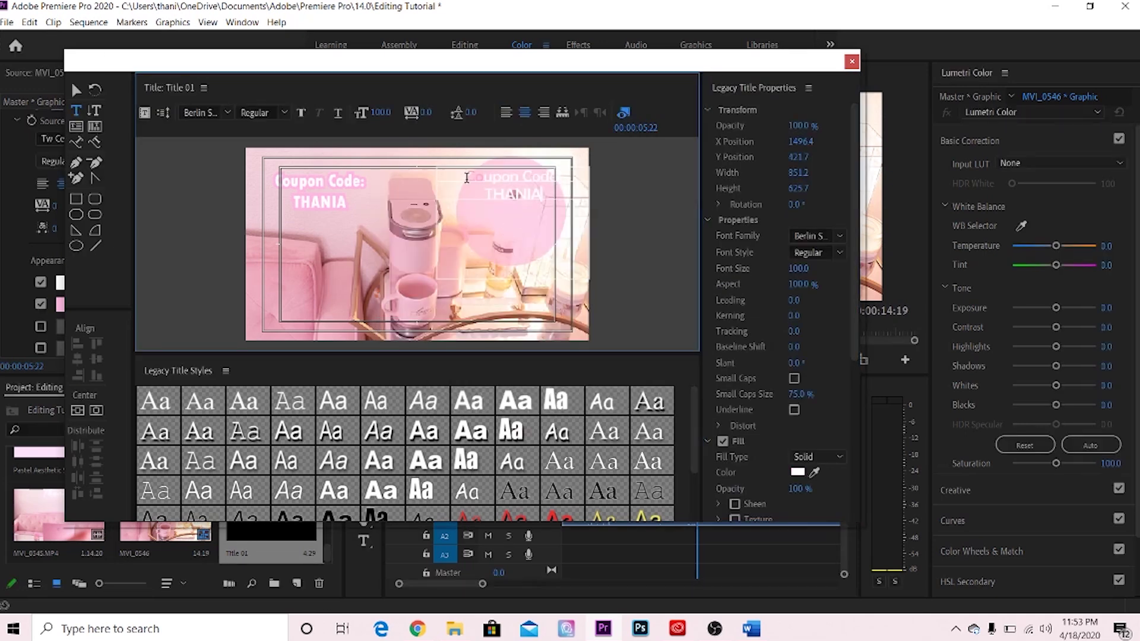
{"action": "left_click", "coordinate": [797, 472]}
{"action": "key", "text": "Escape"}
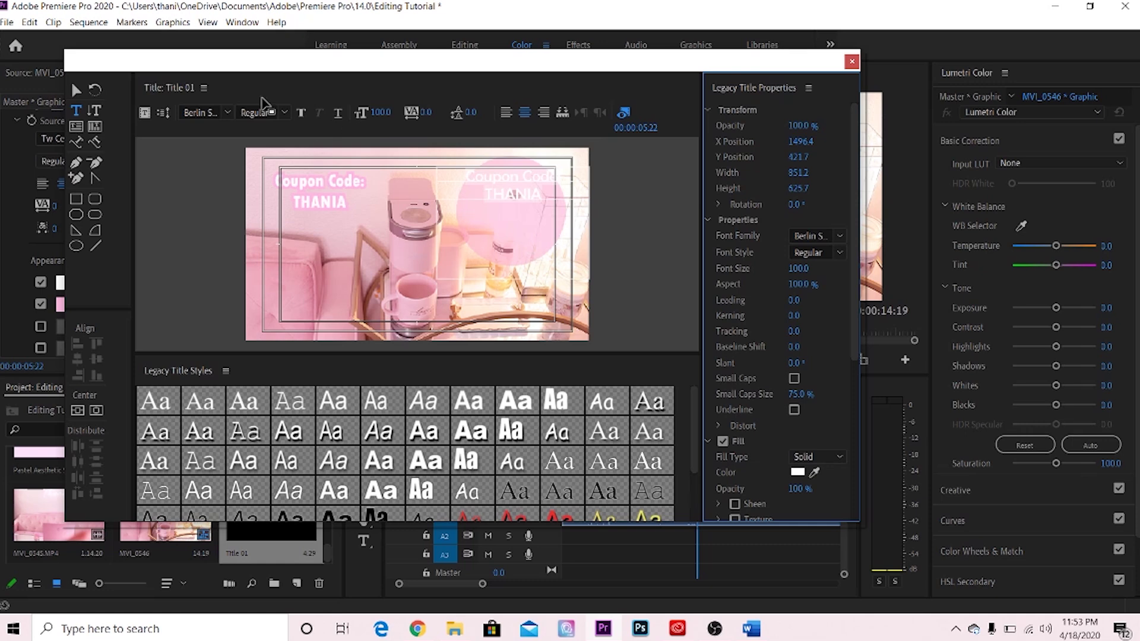
Move the title text down onto the pink circle with the Selection tool, to about X 1475, Y 593
{"action": "left_click", "coordinate": [76, 89]}
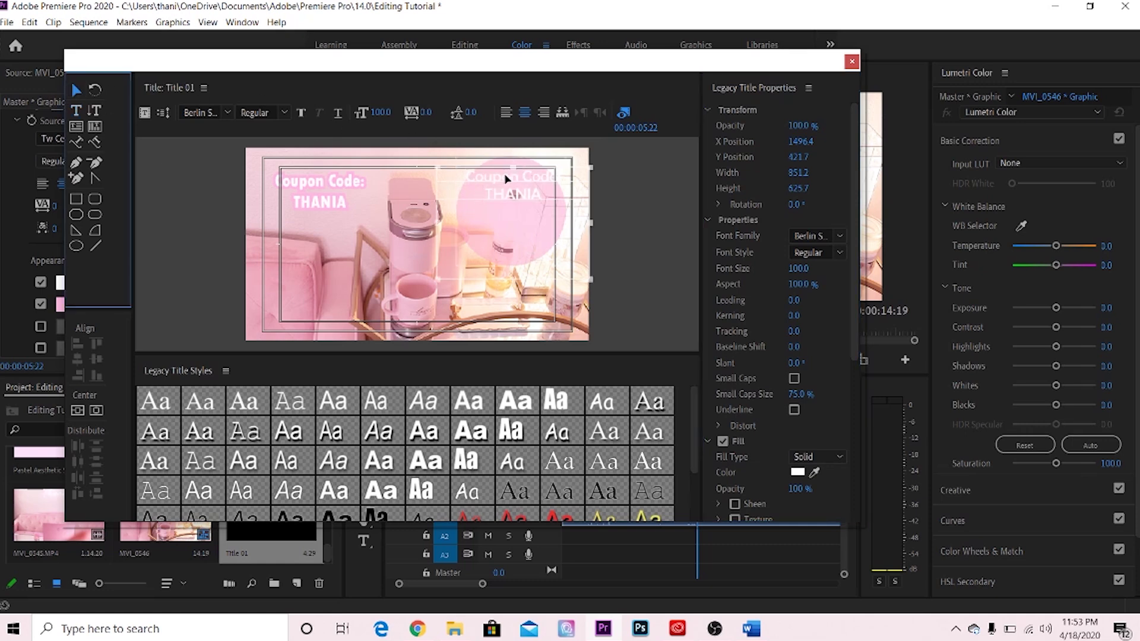
{"action": "left_click", "coordinate": [508, 191]}
{"action": "left_click", "coordinate": [555, 181]}
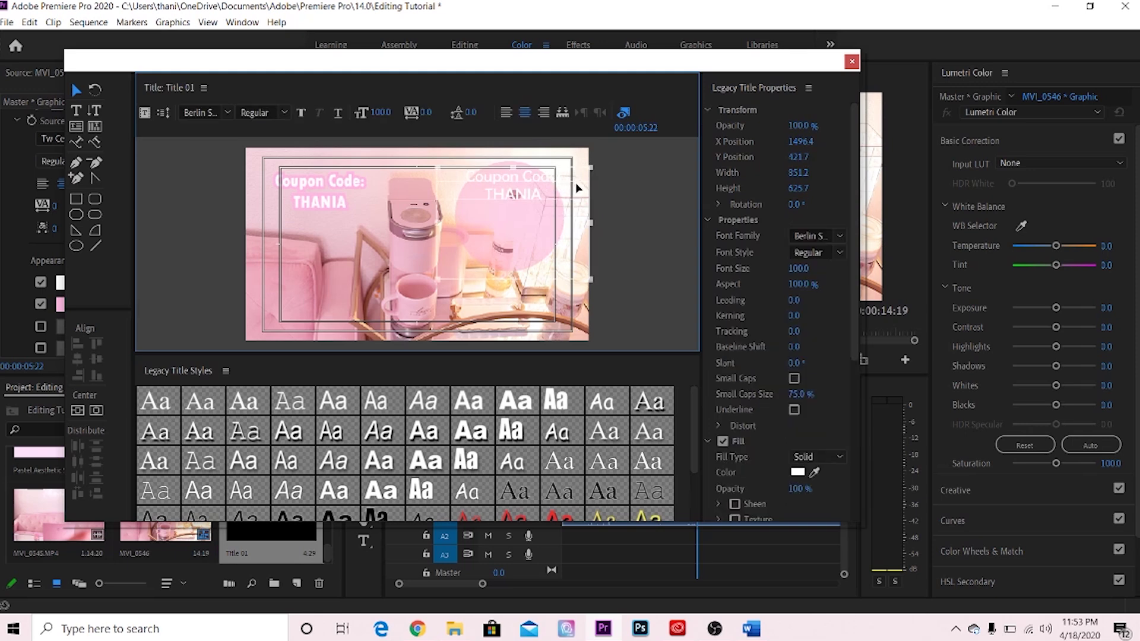
{"action": "left_click_drag", "start_coordinate": [580, 187], "coordinate": [575, 218]}
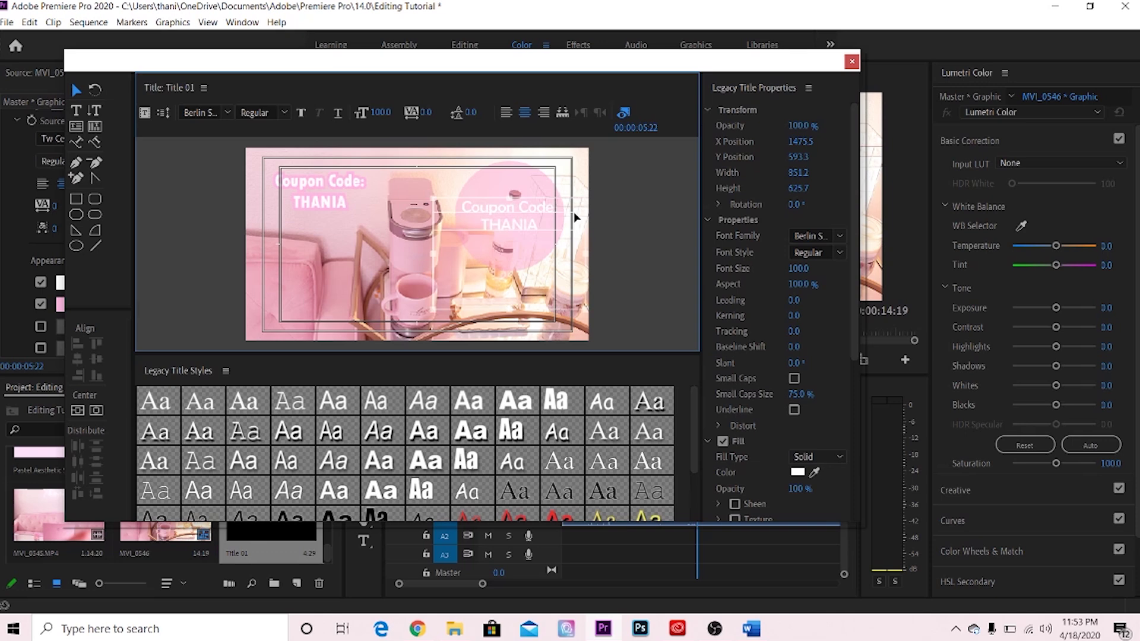
Add an outer stroke to the title text and set its size to 35
{"action": "scroll", "coordinate": [754, 465], "scroll_direction": "down", "scroll_amount": 3}
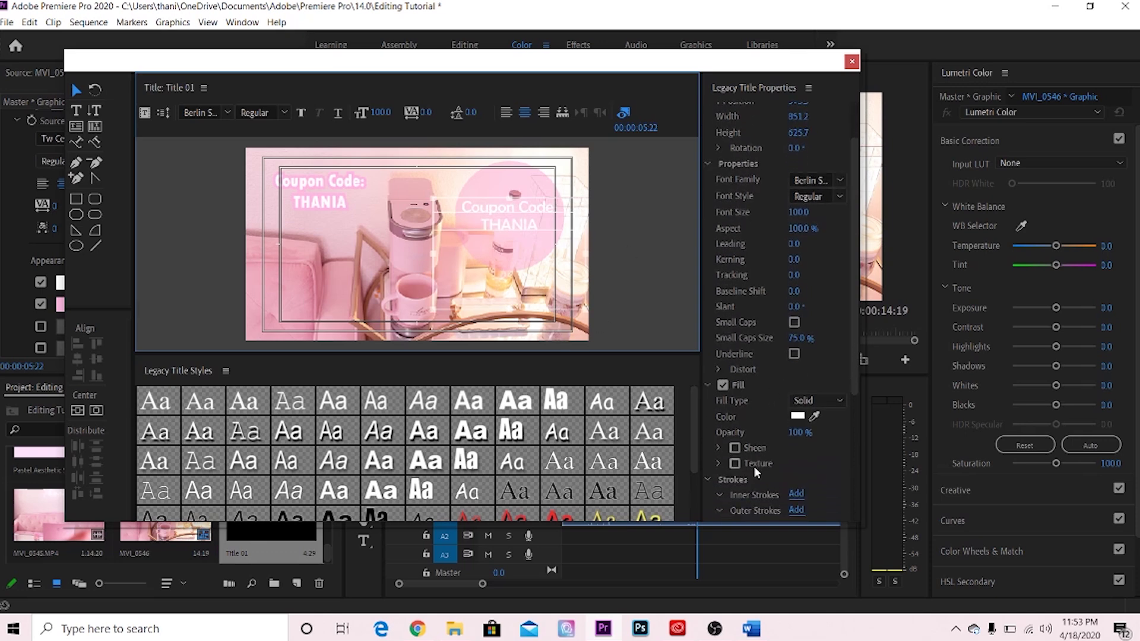
{"action": "scroll", "coordinate": [754, 465], "scroll_direction": "down", "scroll_amount": 2}
{"action": "left_click", "coordinate": [796, 473]}
{"action": "scroll", "coordinate": [771, 412], "scroll_direction": "down", "scroll_amount": 2}
{"action": "scroll", "coordinate": [771, 412], "scroll_direction": "down", "scroll_amount": 1}
{"action": "left_click", "coordinate": [799, 467]}
{"action": "type", "text": "35"}
{"action": "key", "text": "Return"}
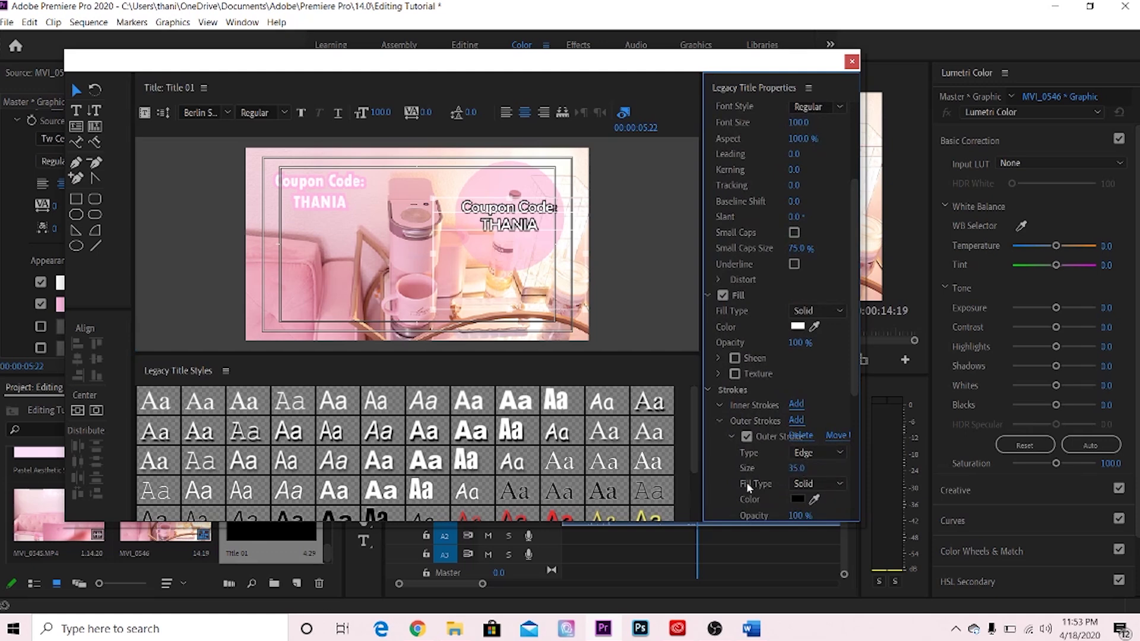
Change the title text's outer stroke colour to a medium pink
{"action": "scroll", "coordinate": [746, 482], "scroll_direction": "down", "scroll_amount": 3}
{"action": "left_click", "coordinate": [798, 429]}
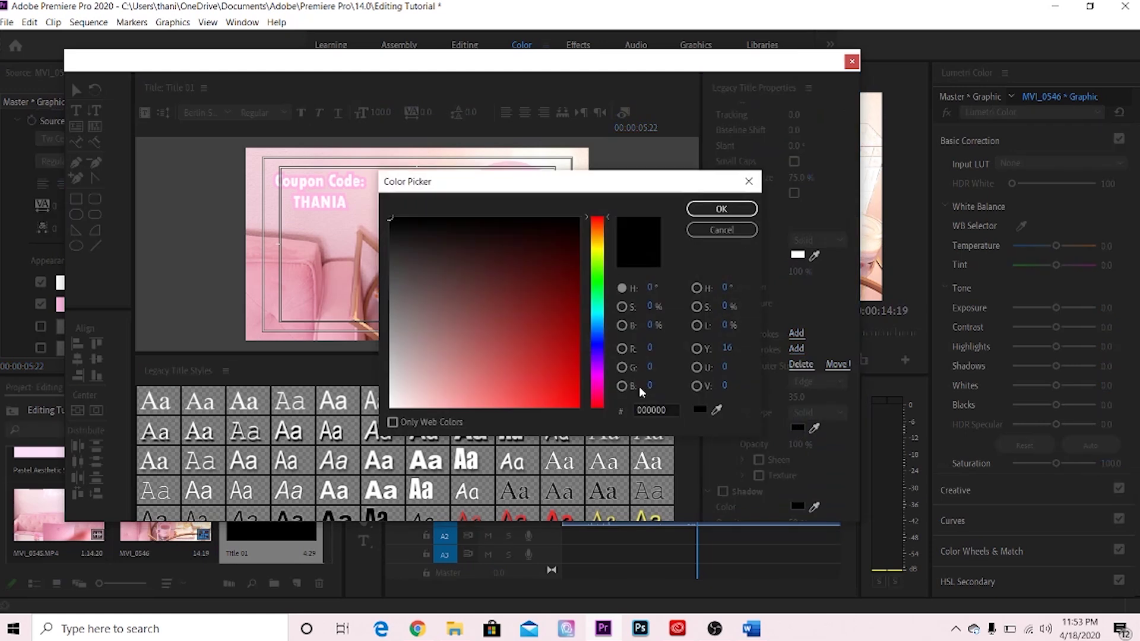
{"action": "left_click_drag", "start_coordinate": [599, 374], "coordinate": [598, 402]}
{"action": "left_click", "coordinate": [430, 388]}
{"action": "left_click", "coordinate": [714, 234]}
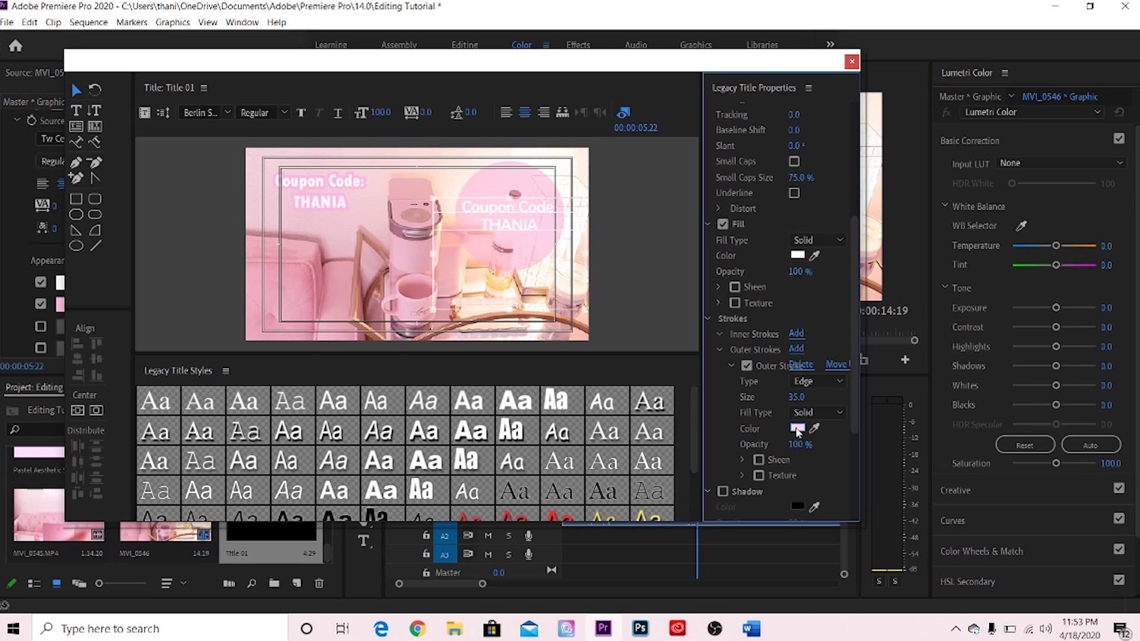
{"action": "left_click", "coordinate": [797, 429]}
{"action": "left_click_drag", "start_coordinate": [488, 389], "coordinate": [493, 408]}
{"action": "left_click", "coordinate": [733, 208]}
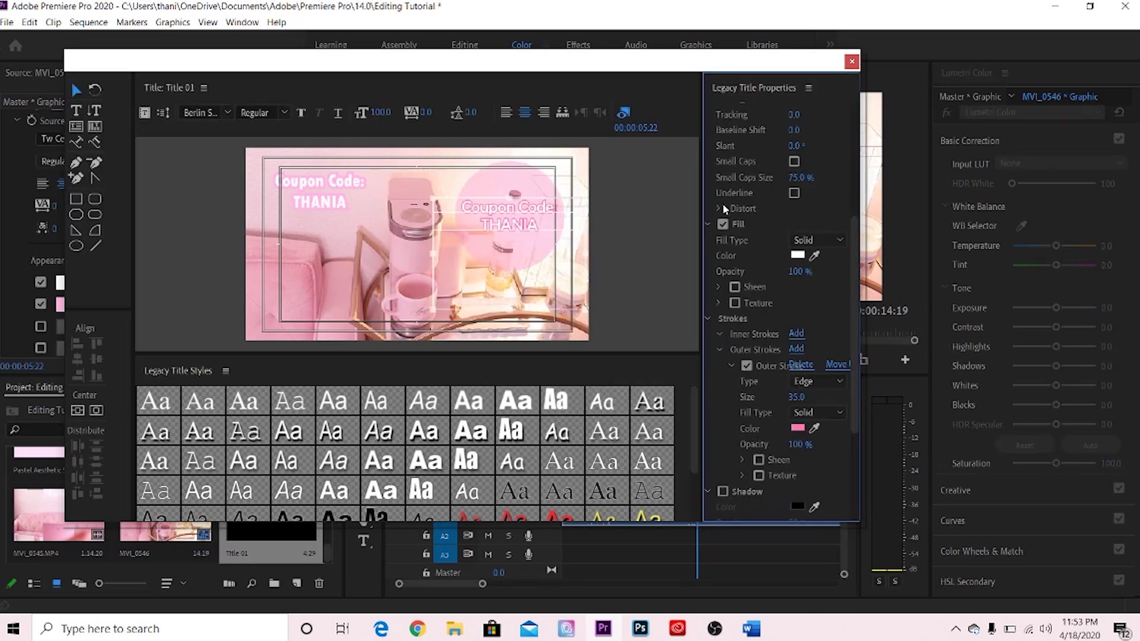
Close the title editor and place Title 01 on track V3 directly above the coupon text clip
{"action": "left_click", "coordinate": [853, 61]}
{"action": "left_click", "coordinate": [739, 419]}
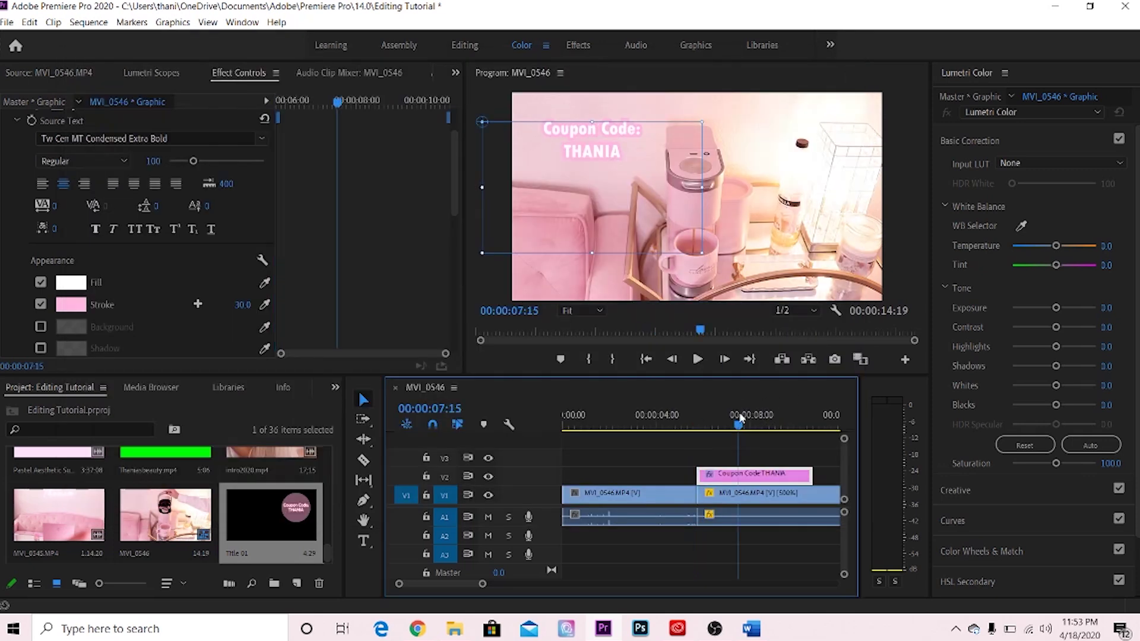
{"action": "scroll", "coordinate": [741, 419], "scroll_direction": "down", "scroll_amount": 3}
{"action": "left_click_drag", "start_coordinate": [677, 419], "coordinate": [651, 424]}
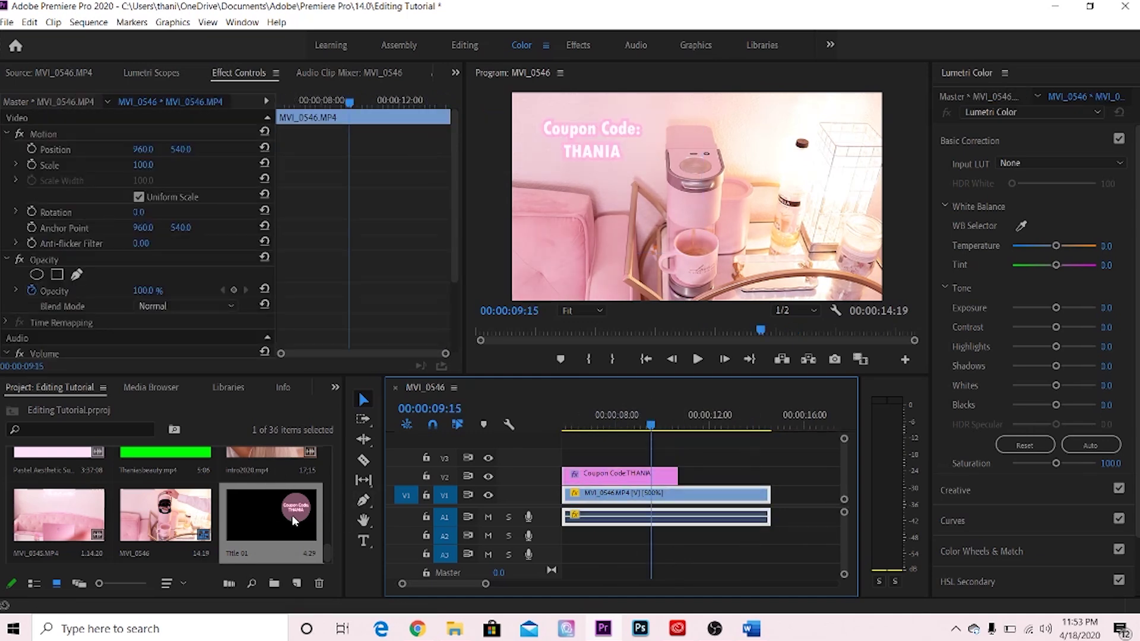
{"action": "left_click_drag", "start_coordinate": [293, 521], "coordinate": [687, 474]}
{"action": "left_click_drag", "start_coordinate": [665, 426], "coordinate": [745, 428]}
{"action": "left_click_drag", "start_coordinate": [734, 475], "coordinate": [617, 456]}
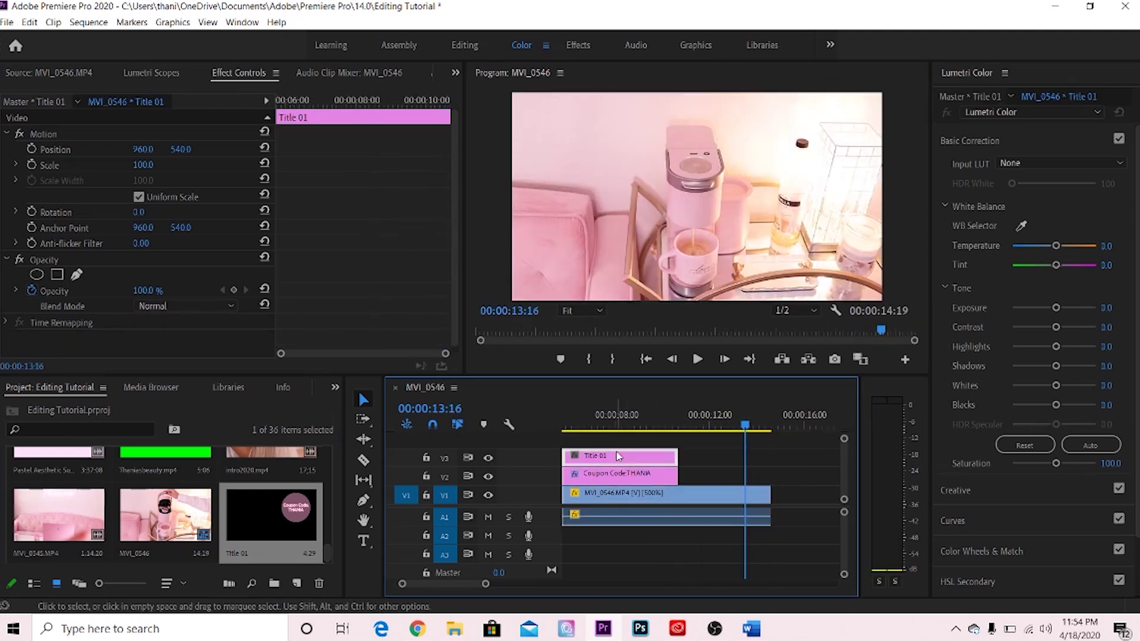
View both coupon texts in the frame at 00:00:07:24 and check their clips in the timeline
{"action": "scroll", "coordinate": [615, 450], "scroll_direction": "up", "scroll_amount": 3}
{"action": "left_click", "coordinate": [679, 418]}
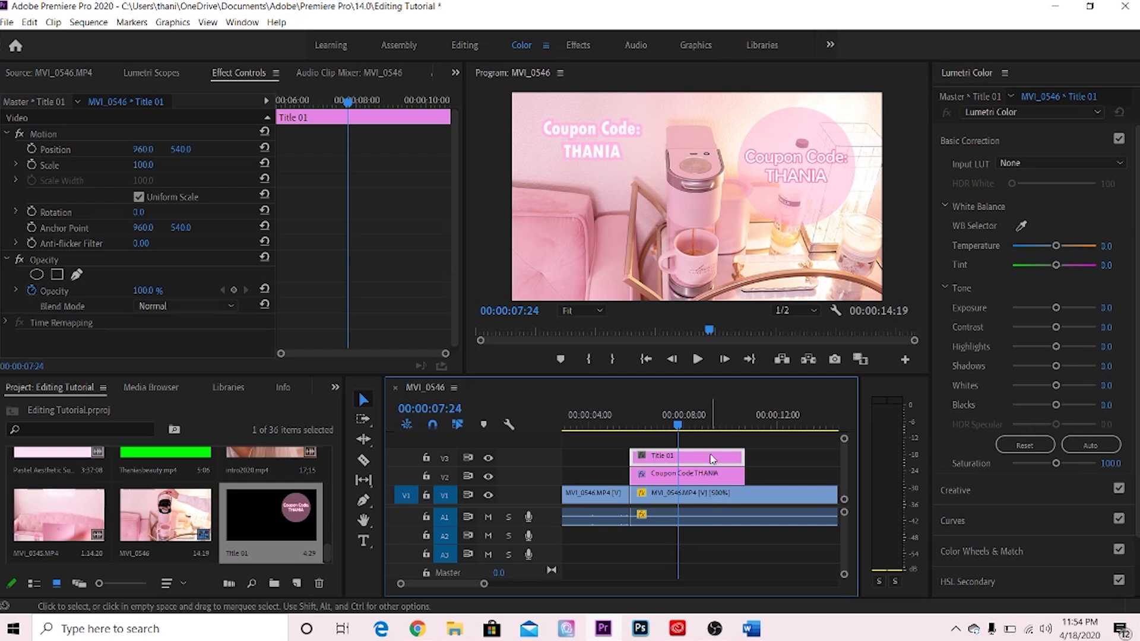
{"action": "scroll", "coordinate": [700, 462], "scroll_direction": "up", "scroll_amount": 2}
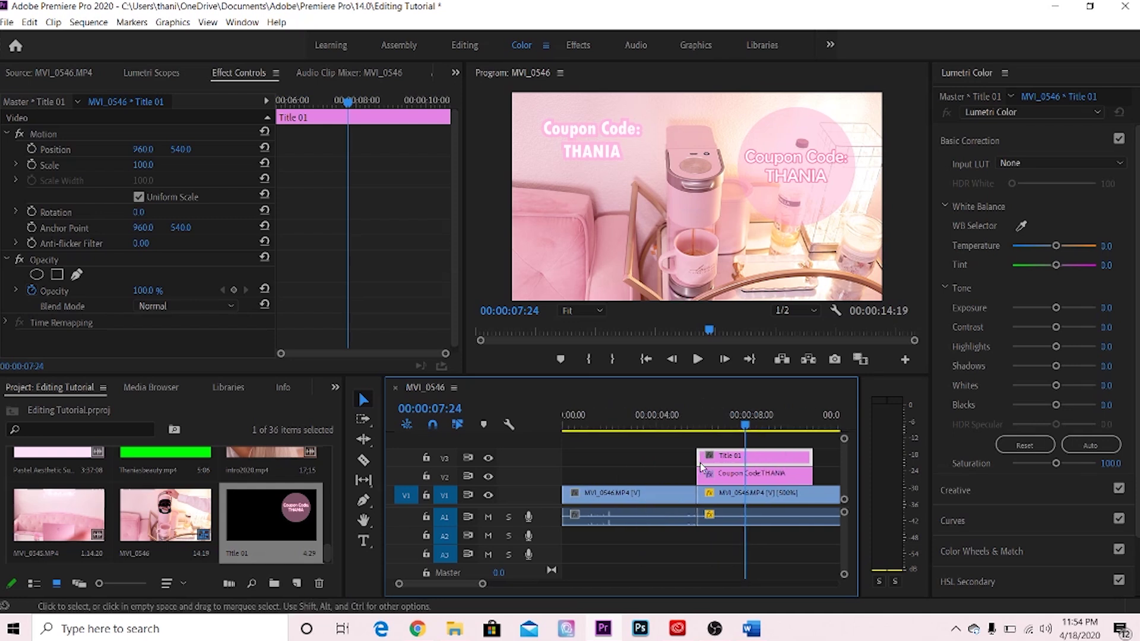
{"action": "scroll", "coordinate": [700, 462], "scroll_direction": "down", "scroll_amount": 3}
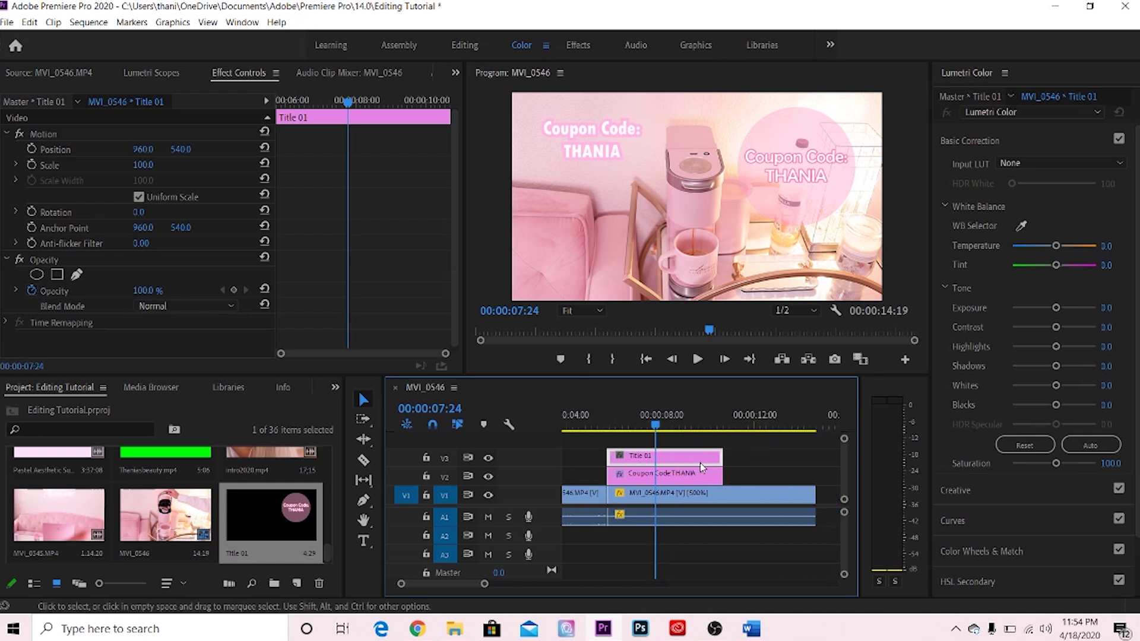
Move the Title 01 clip up to a new track V4, starting at 00:00:05:22
{"action": "left_click", "coordinate": [631, 439]}
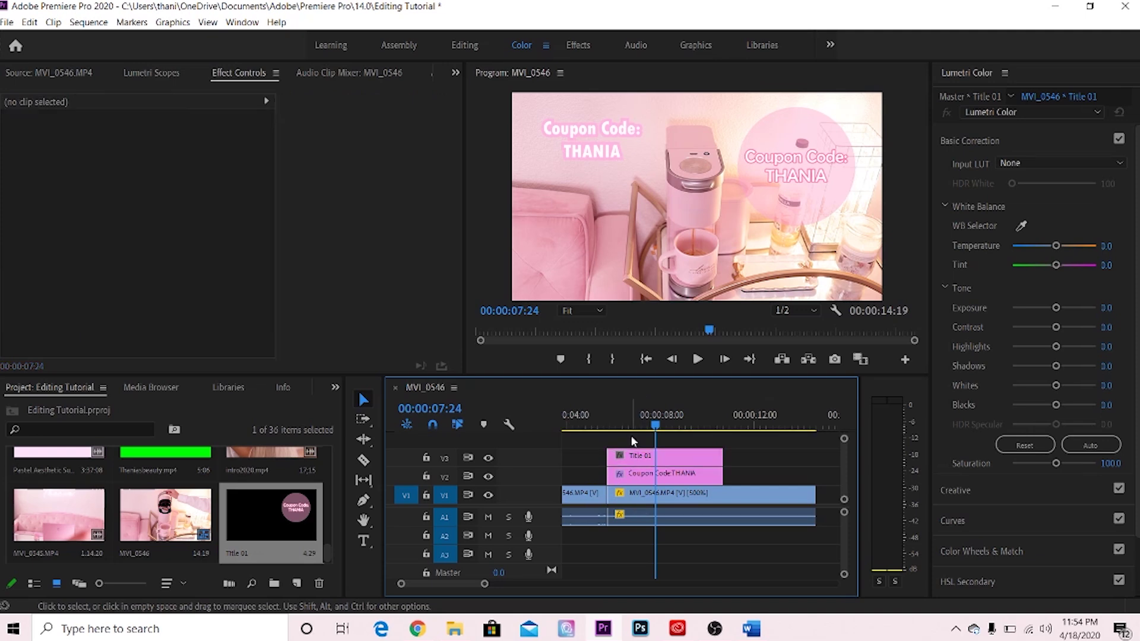
{"action": "left_click_drag", "start_coordinate": [637, 460], "coordinate": [639, 450]}
{"action": "scroll", "coordinate": [636, 443], "scroll_direction": "up", "scroll_amount": 2}
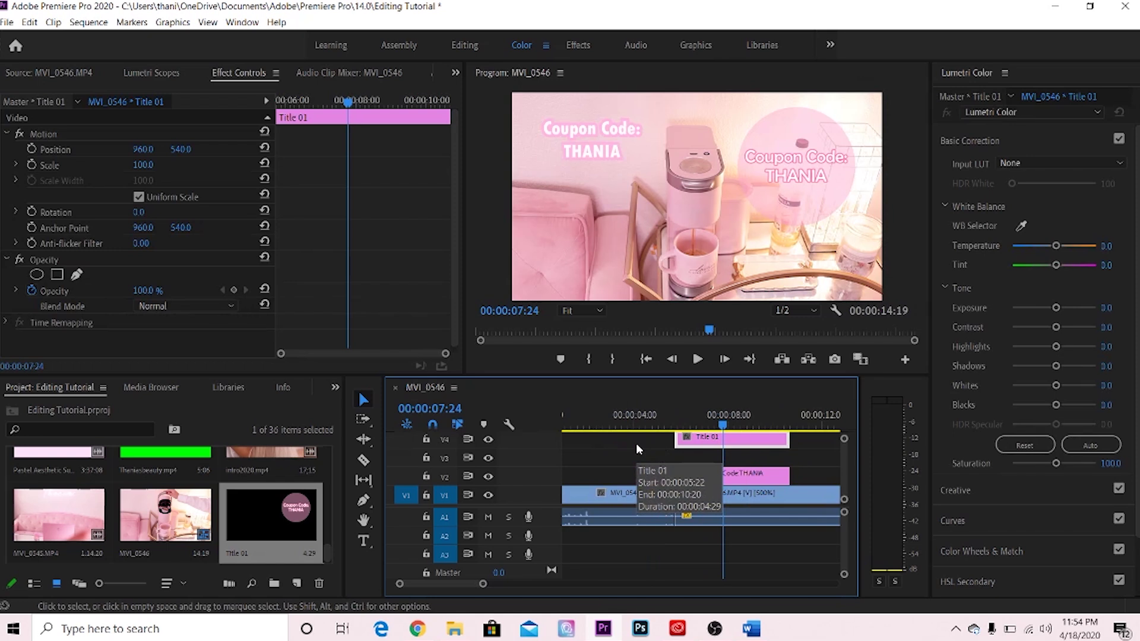
Move the Title 01 clip up to track V5, keeping its start time
{"action": "scroll", "coordinate": [841, 454], "scroll_direction": "up", "scroll_amount": 3}
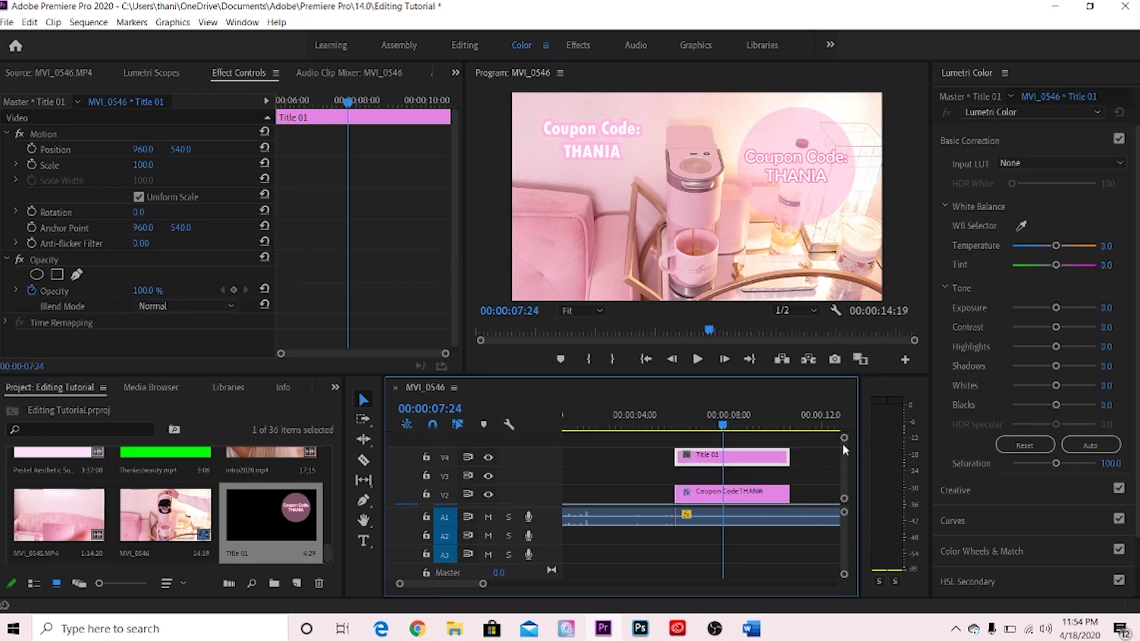
{"action": "left_click_drag", "start_coordinate": [741, 460], "coordinate": [741, 454]}
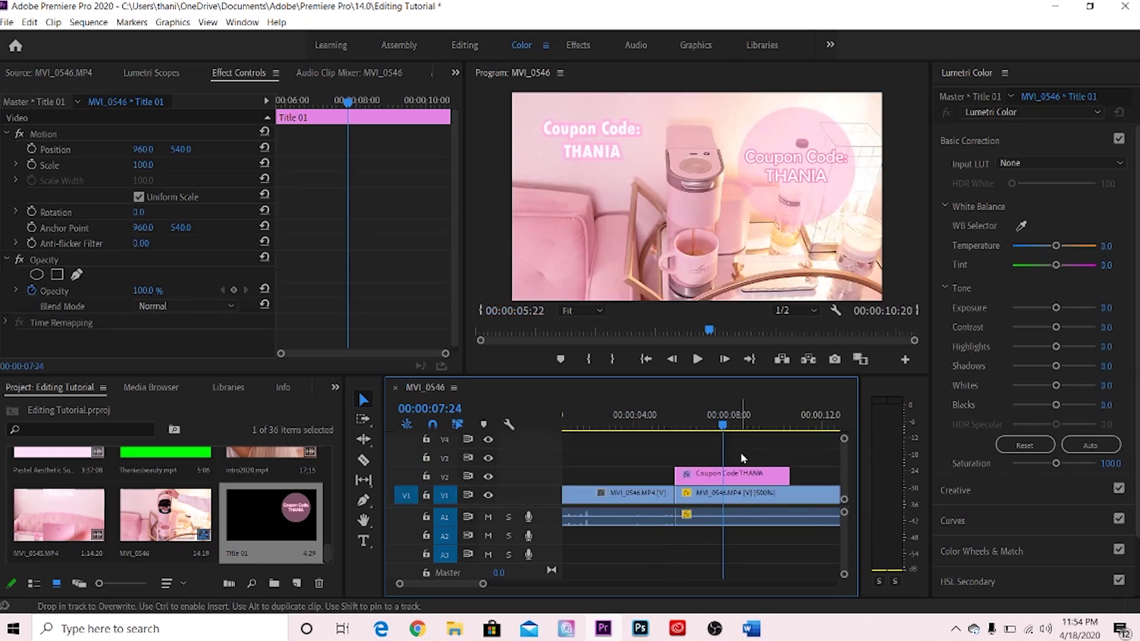
{"action": "scroll", "coordinate": [741, 454], "scroll_direction": "up", "scroll_amount": 1}
{"action": "scroll", "coordinate": [740, 451], "scroll_direction": "down", "scroll_amount": 2}
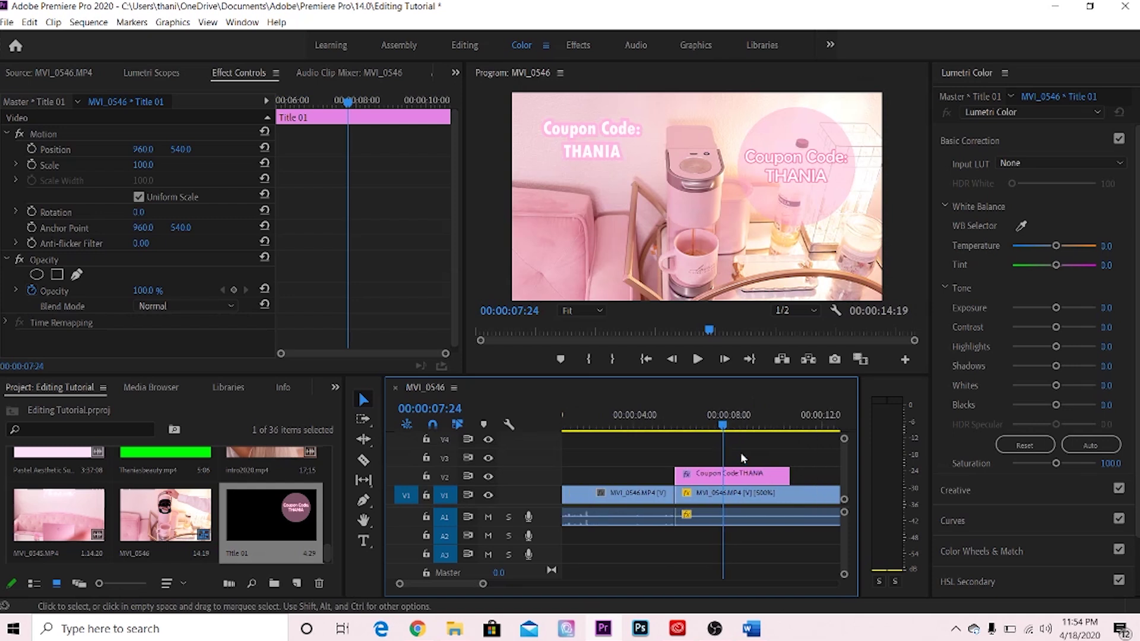
{"action": "scroll", "coordinate": [844, 468], "scroll_direction": "up", "scroll_amount": 2}
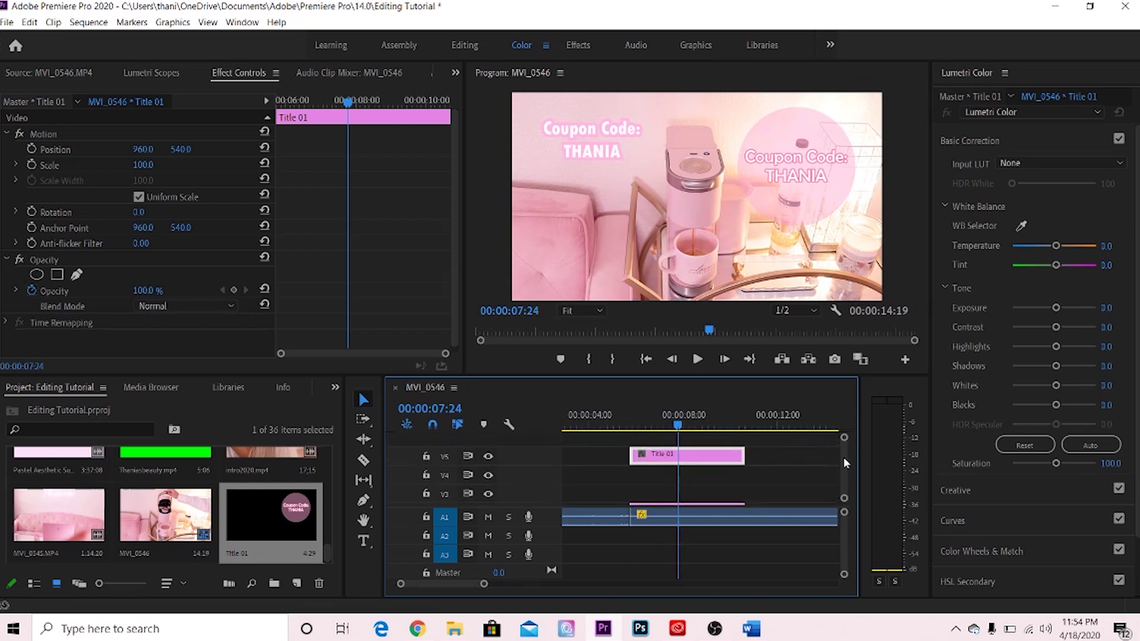
Move the Title 01 clip down to track V3, directly above the coupon text clip
{"action": "left_click_drag", "start_coordinate": [718, 460], "coordinate": [716, 494]}
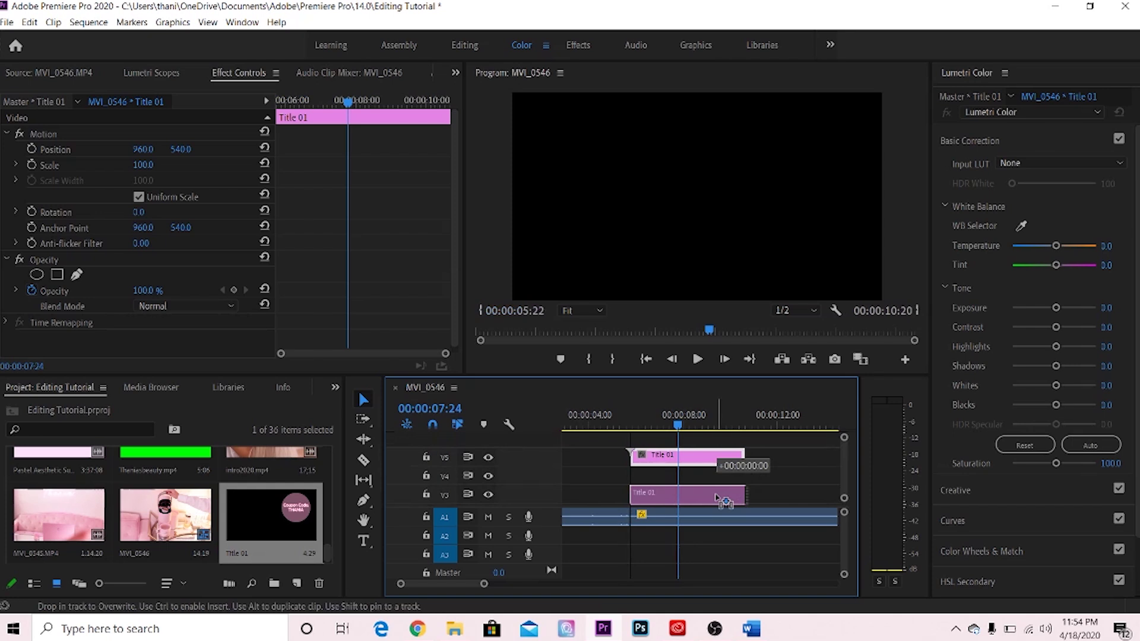
{"action": "scroll", "coordinate": [843, 466], "scroll_direction": "down", "scroll_amount": 1}
{"action": "scroll", "coordinate": [845, 479], "scroll_direction": "down", "scroll_amount": 1}
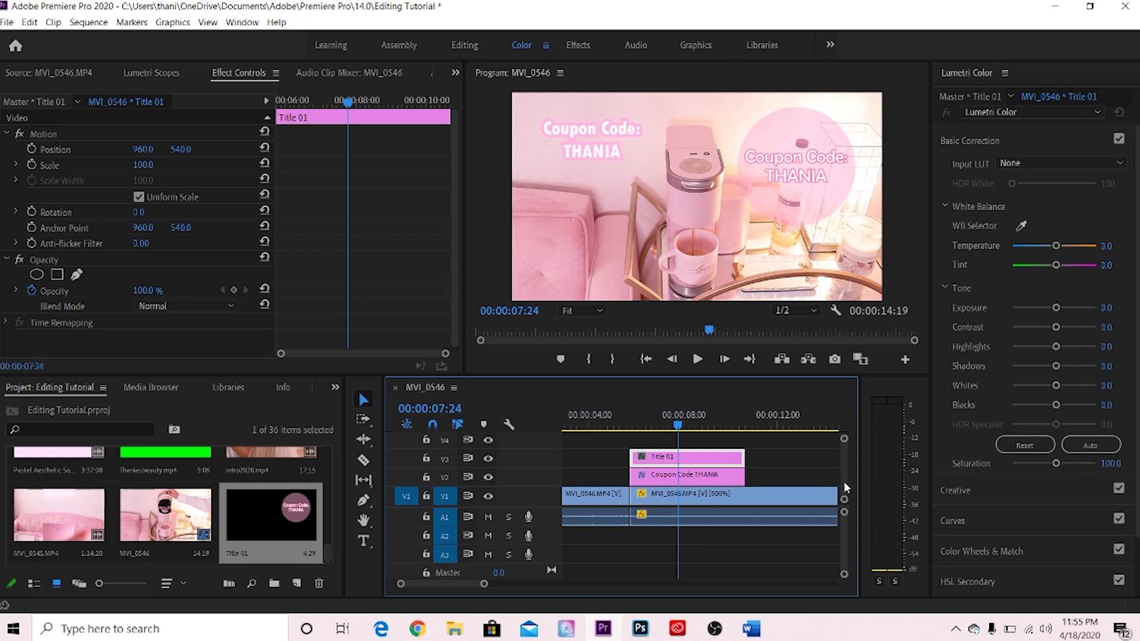
Show the available effects and expand Video Transitions down to the Zoom category
{"action": "left_click", "coordinate": [335, 389]}
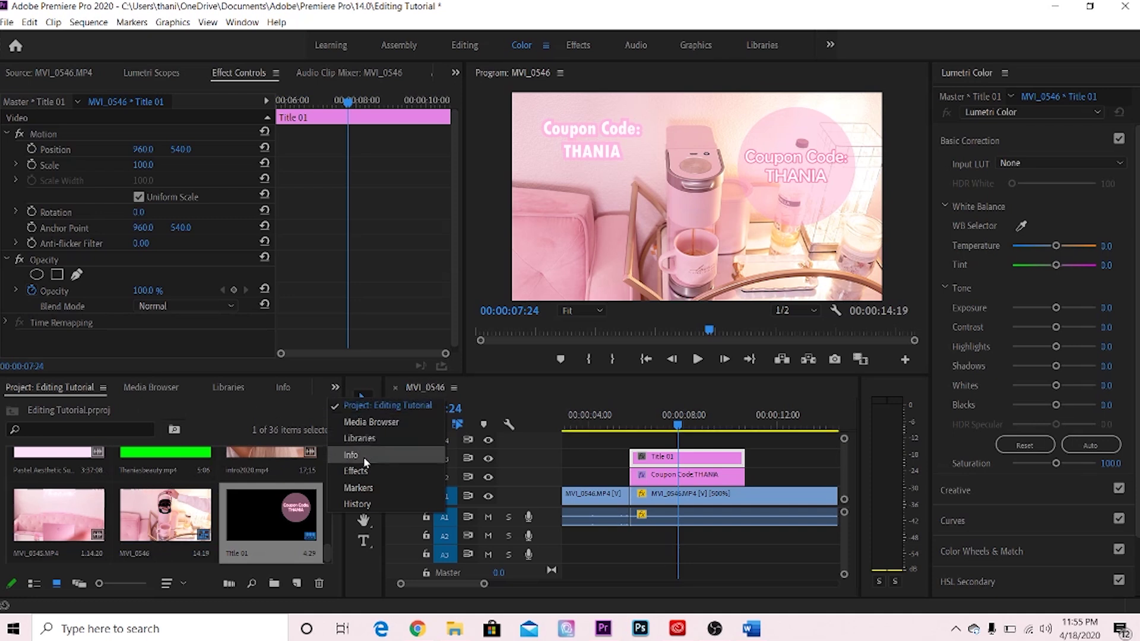
{"action": "left_click", "coordinate": [333, 388]}
{"action": "left_click", "coordinate": [333, 387]}
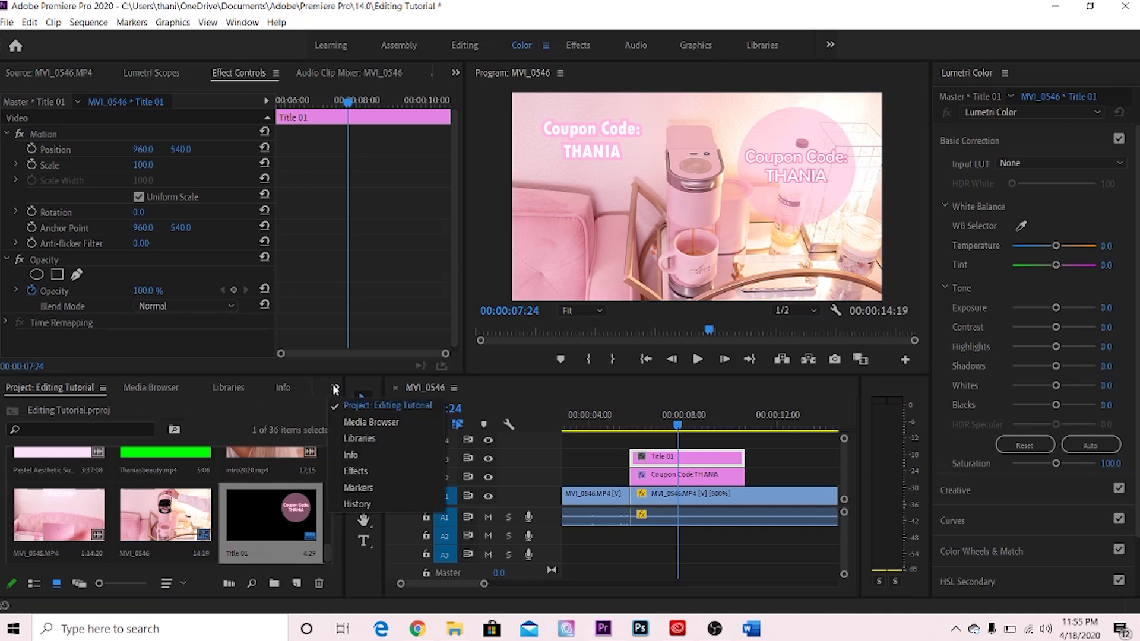
{"action": "left_click", "coordinate": [359, 471]}
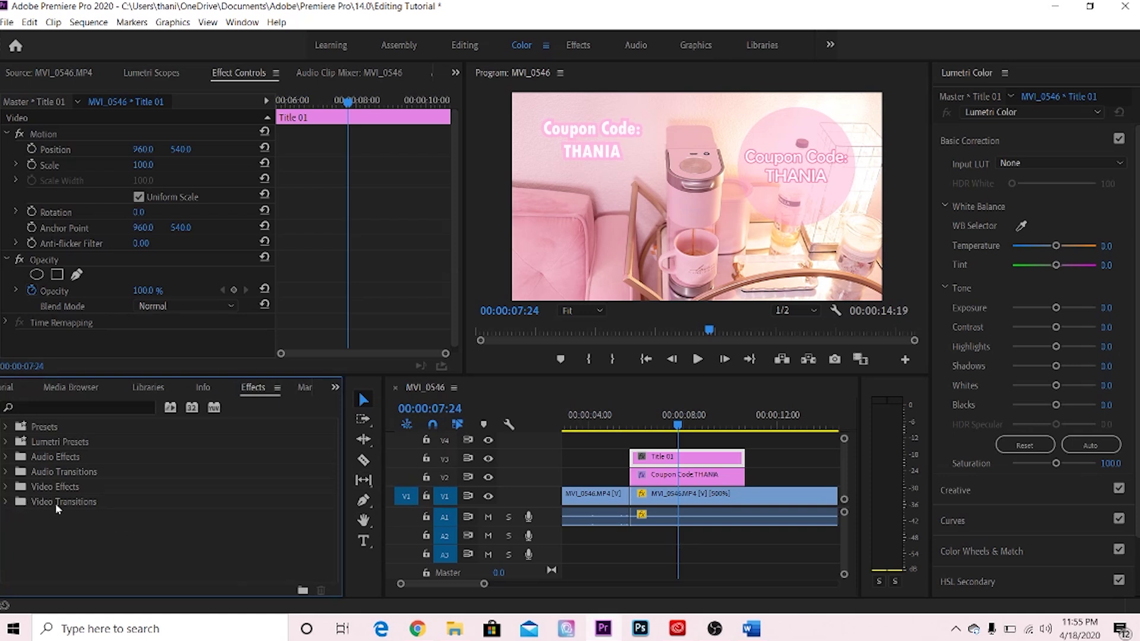
{"action": "left_click", "coordinate": [6, 502]}
{"action": "scroll", "coordinate": [5, 537], "scroll_direction": "down", "scroll_amount": 1}
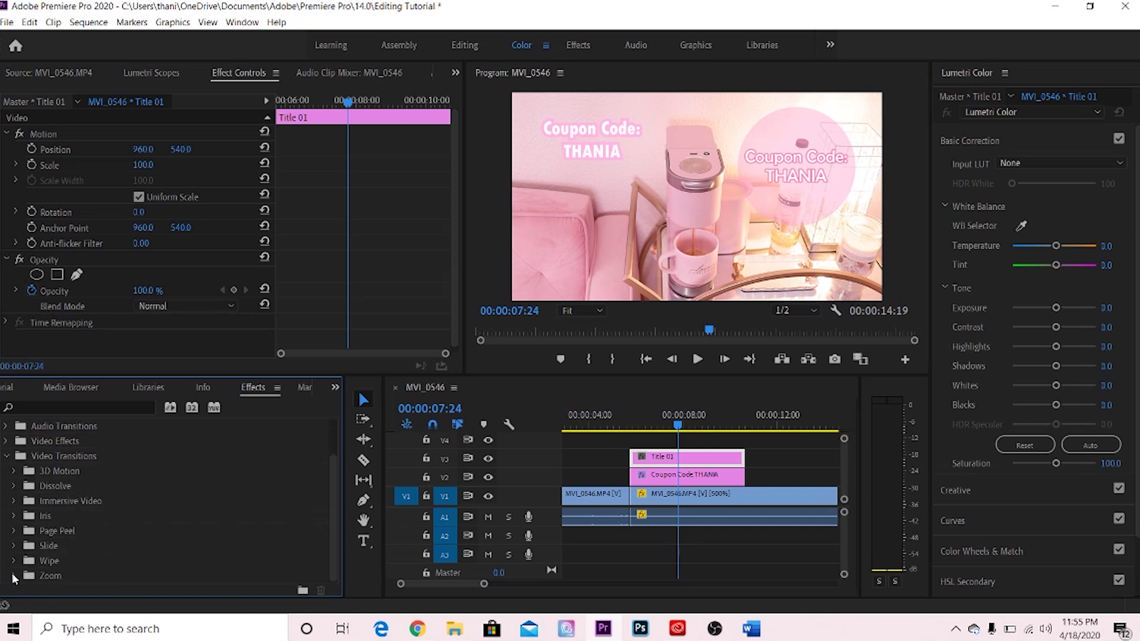
{"action": "scroll", "coordinate": [68, 572], "scroll_direction": "down", "scroll_amount": 1}
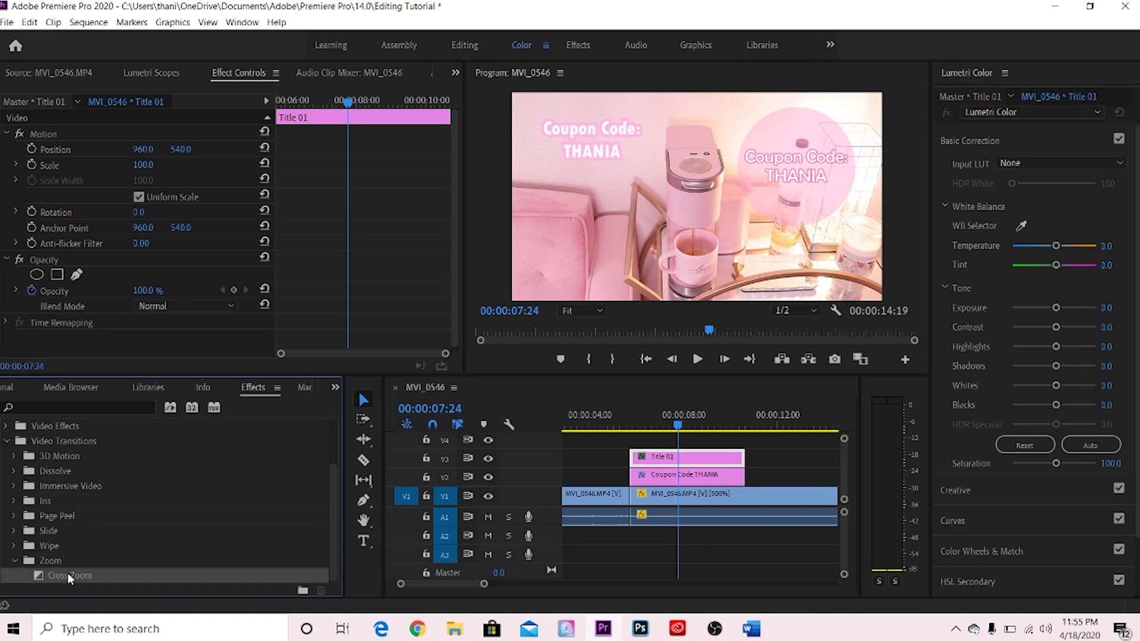
Apply the Cross Zoom transition to the start of the coupon text and Title 01 clips and preview it
{"action": "left_click_drag", "start_coordinate": [64, 575], "coordinate": [638, 475]}
{"action": "left_click", "coordinate": [634, 414]}
{"action": "left_click_drag", "start_coordinate": [69, 575], "coordinate": [634, 456]}
{"action": "left_click", "coordinate": [624, 420]}
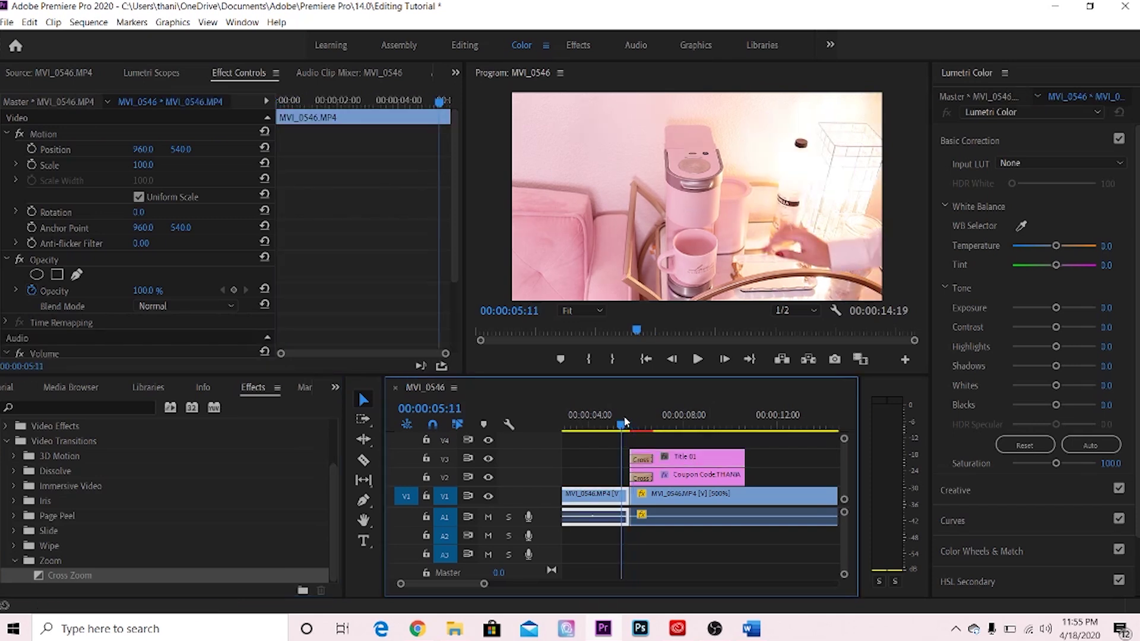
{"action": "key", "text": "space"}
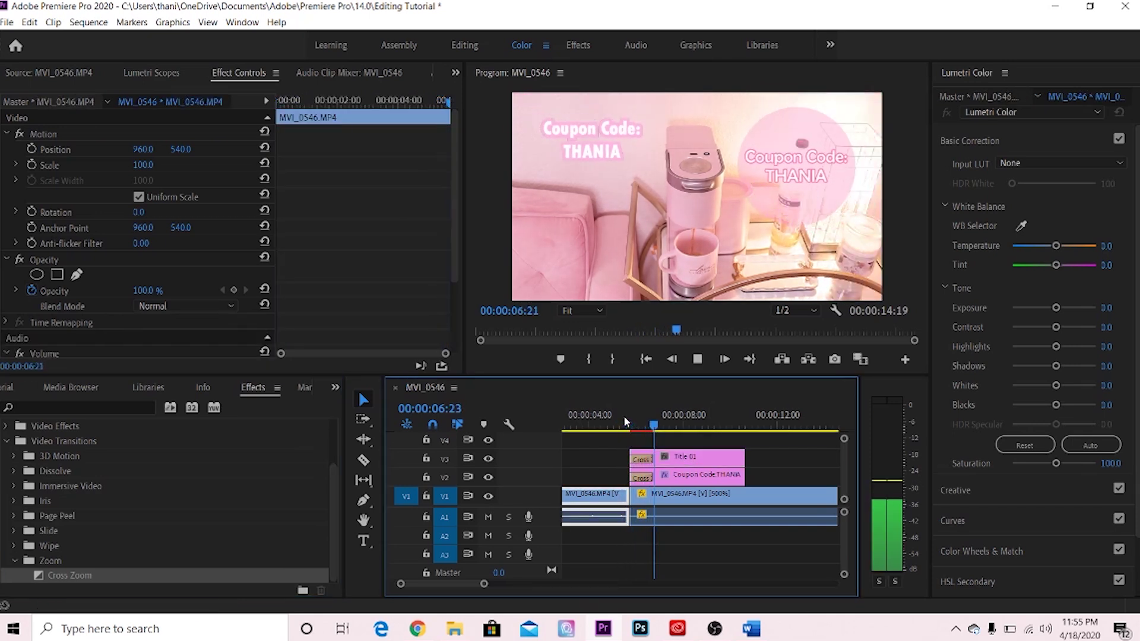
{"action": "key", "text": "space"}
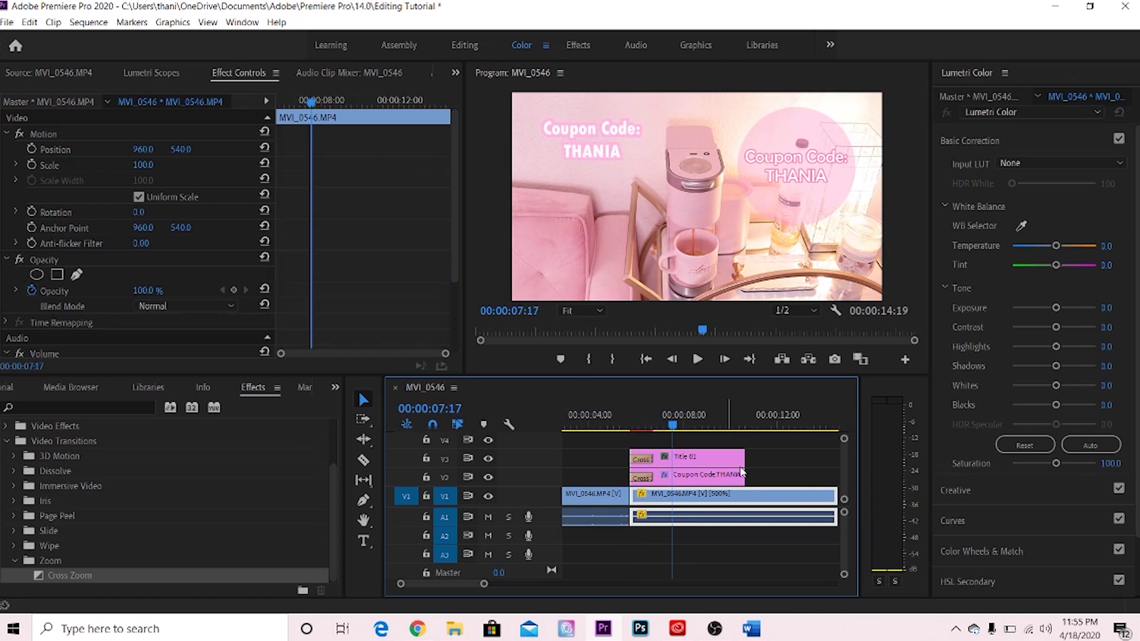
Delete the Cross Zoom transitions from the Title 01 and coupon text clips
{"action": "left_click", "coordinate": [640, 462]}
{"action": "left_click", "coordinate": [642, 461]}
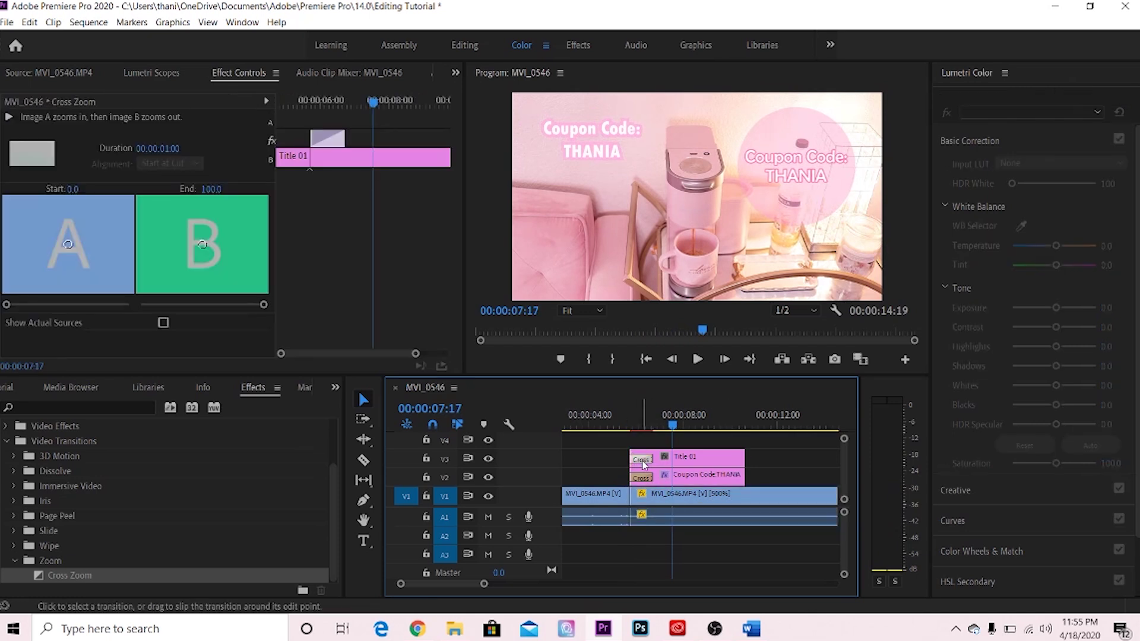
{"action": "left_click", "coordinate": [640, 477]}
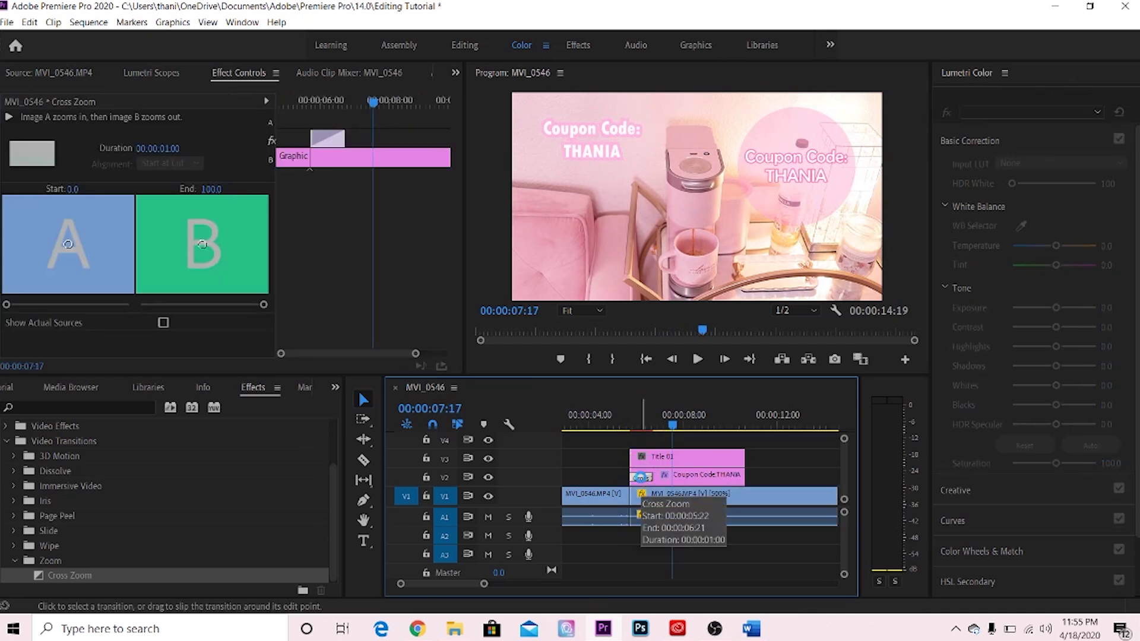
{"action": "key", "text": "Delete"}
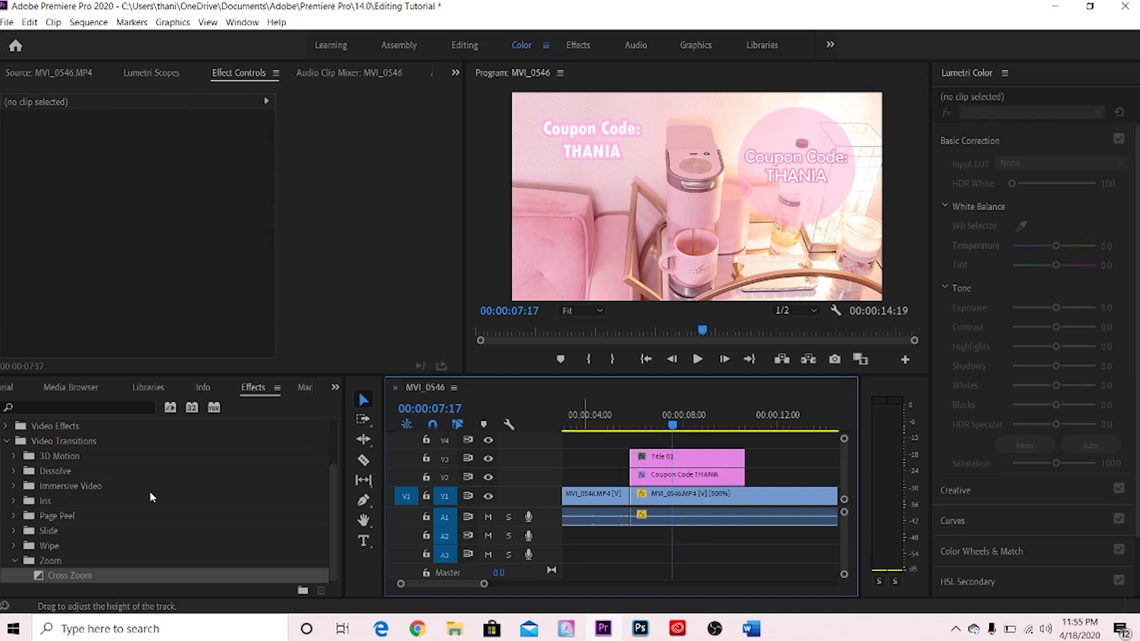
Apply the Push transition from the Slide category to the start of the Title 01 clip and play it back
{"action": "left_click", "coordinate": [13, 531]}
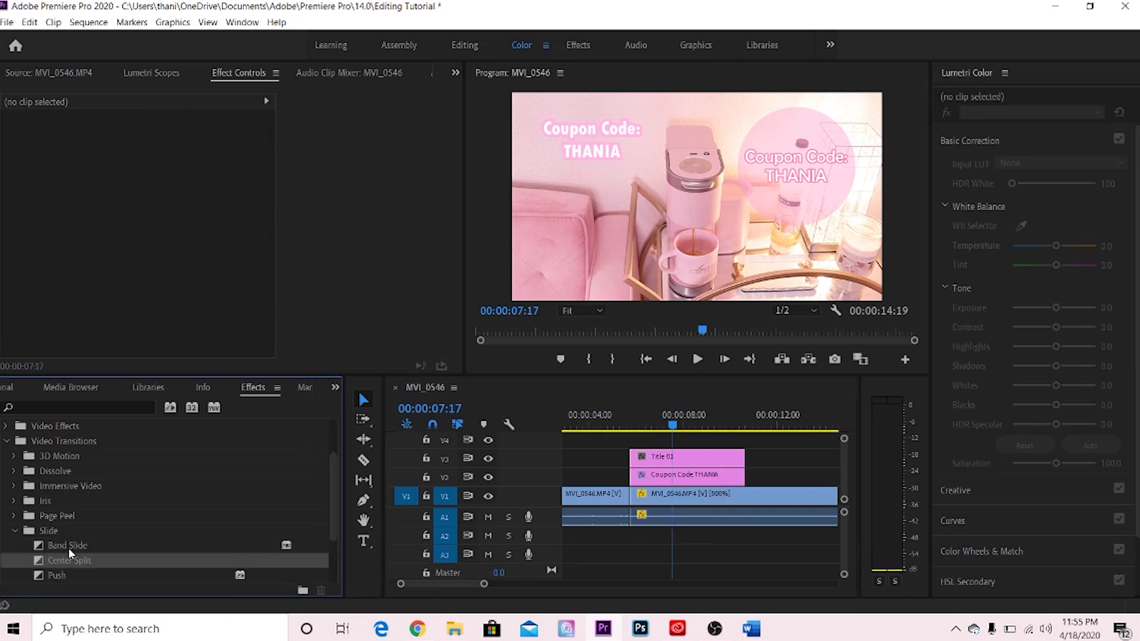
{"action": "scroll", "coordinate": [69, 547], "scroll_direction": "down", "scroll_amount": 2}
{"action": "left_click_drag", "start_coordinate": [78, 503], "coordinate": [631, 460]}
{"action": "left_click", "coordinate": [634, 424]}
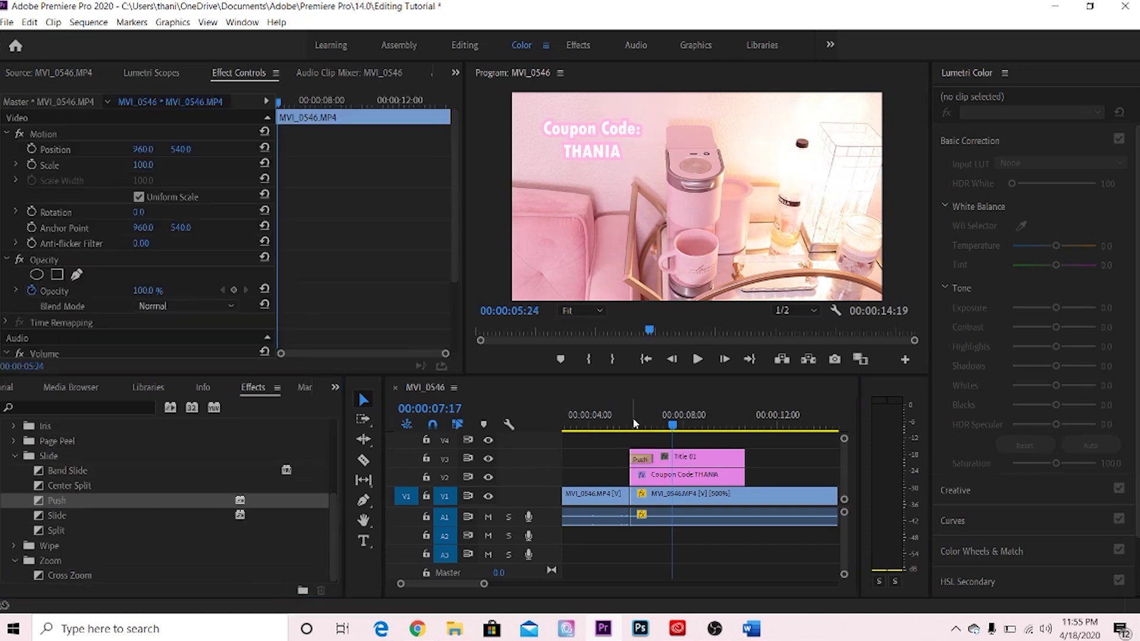
{"action": "key", "text": "space"}
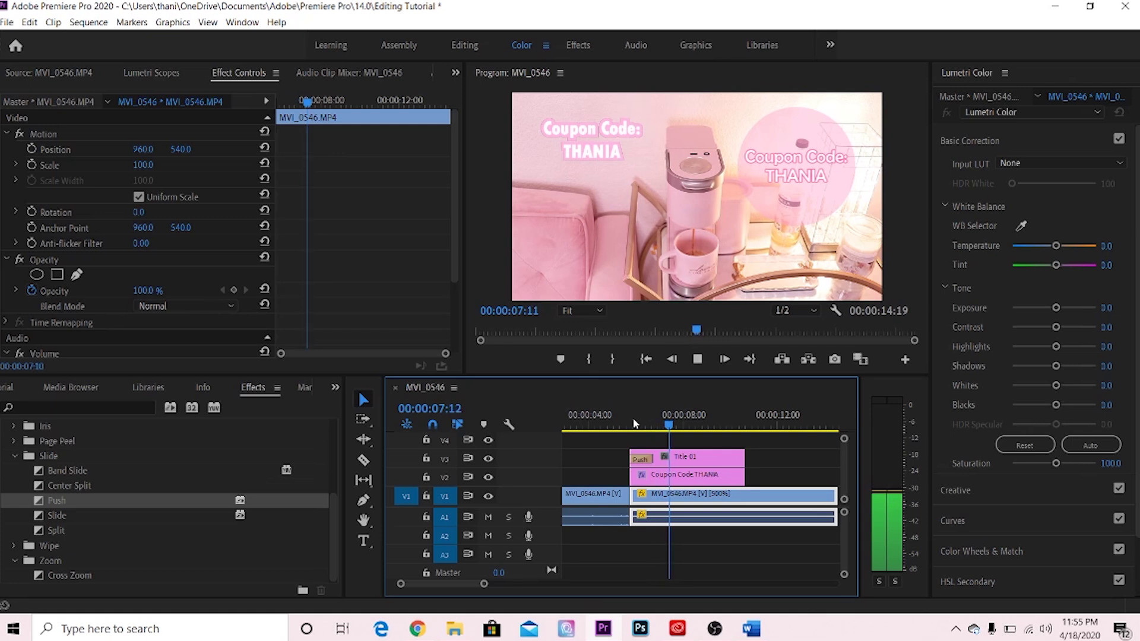
{"action": "key", "text": "space"}
Replace the Push transition with the default transition at the start of Title 01, and add the default transition to the coupon text clip's start
{"action": "left_click", "coordinate": [639, 461]}
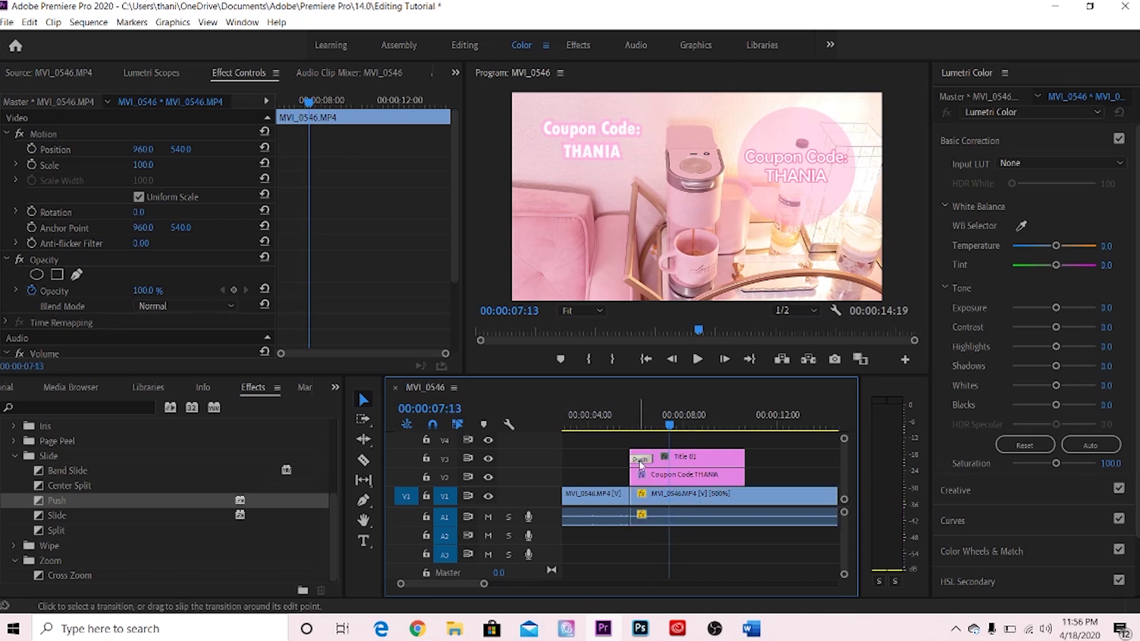
{"action": "key", "text": "Delete"}
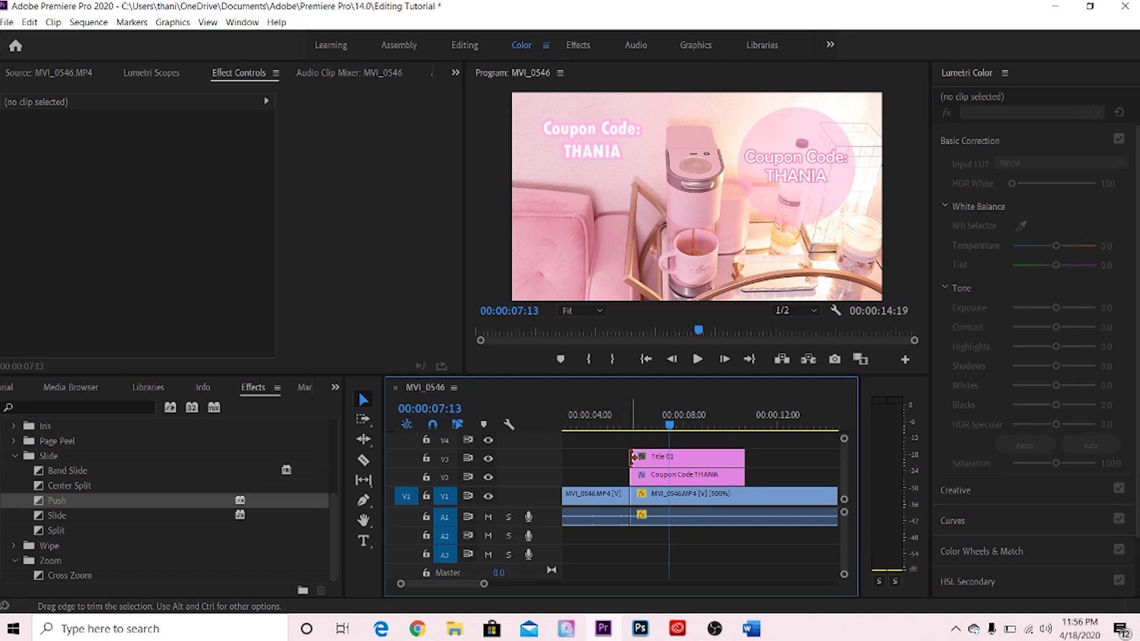
{"action": "right_click", "coordinate": [633, 458]}
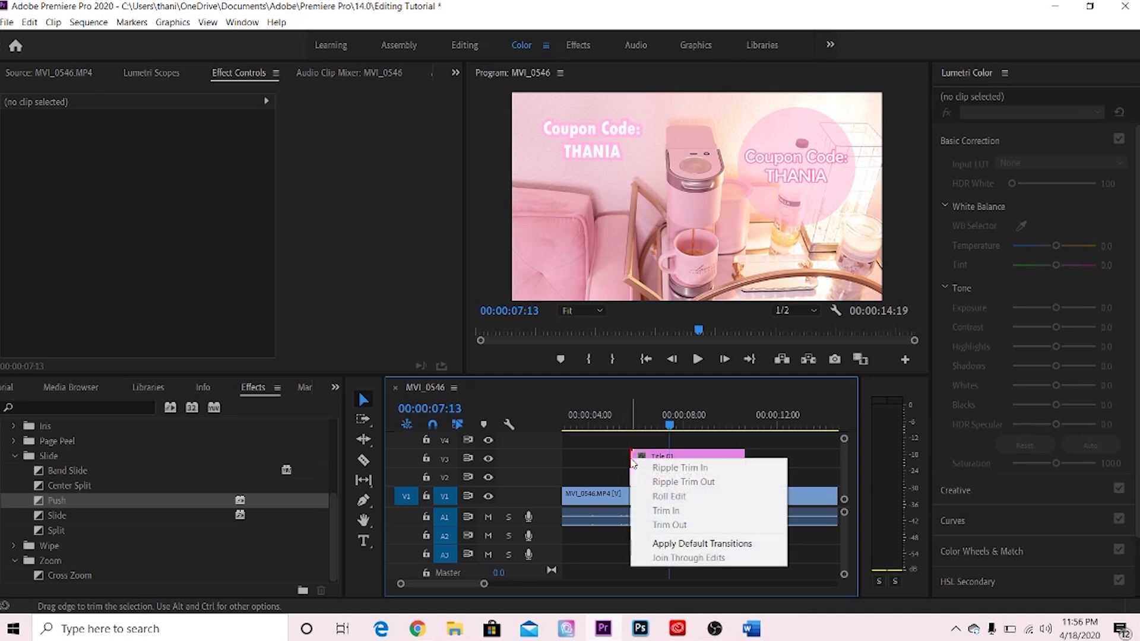
{"action": "left_click", "coordinate": [663, 544]}
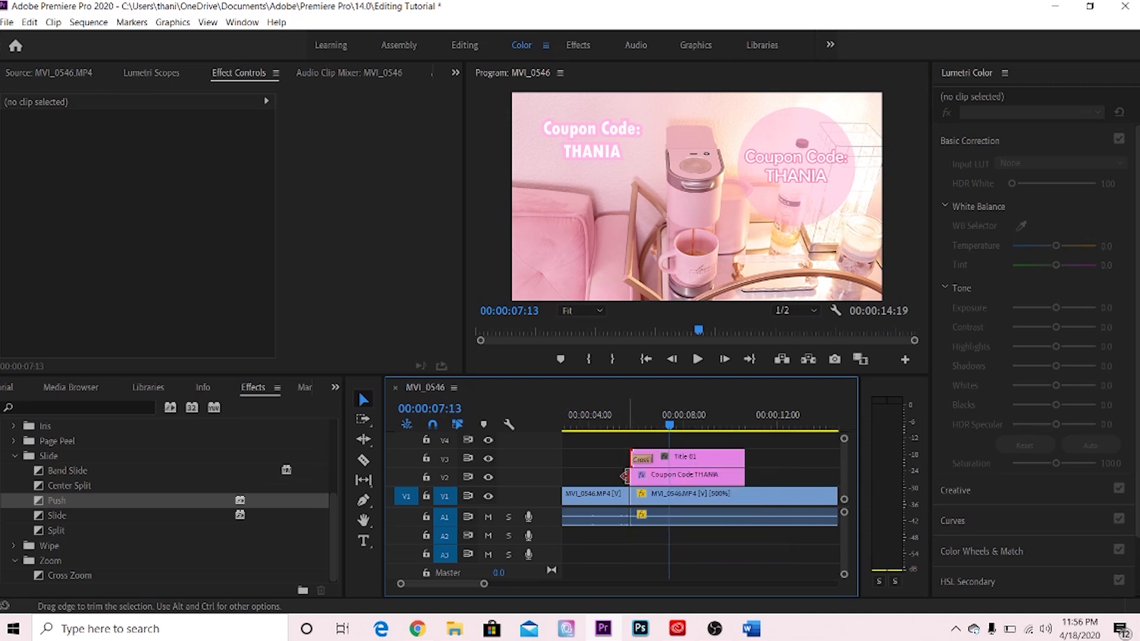
{"action": "right_click", "coordinate": [633, 476]}
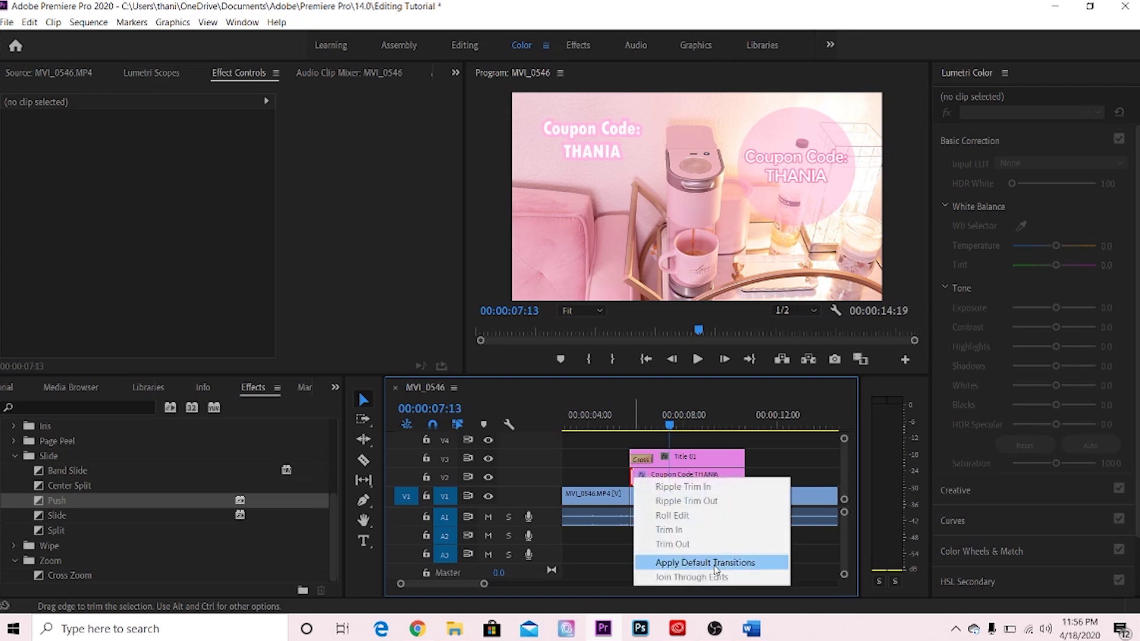
{"action": "left_click", "coordinate": [705, 562]}
Play the sequence from the start of the two title clips to preview their default transitions
{"action": "left_click", "coordinate": [635, 424]}
{"action": "key", "text": "space"}
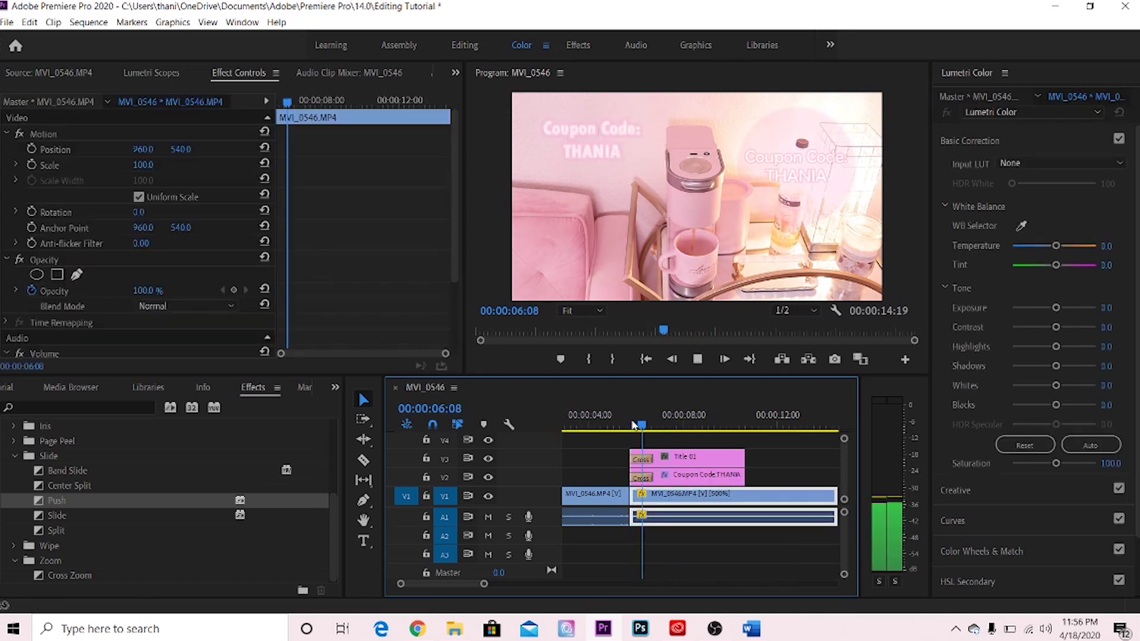
{"action": "key", "text": "space"}
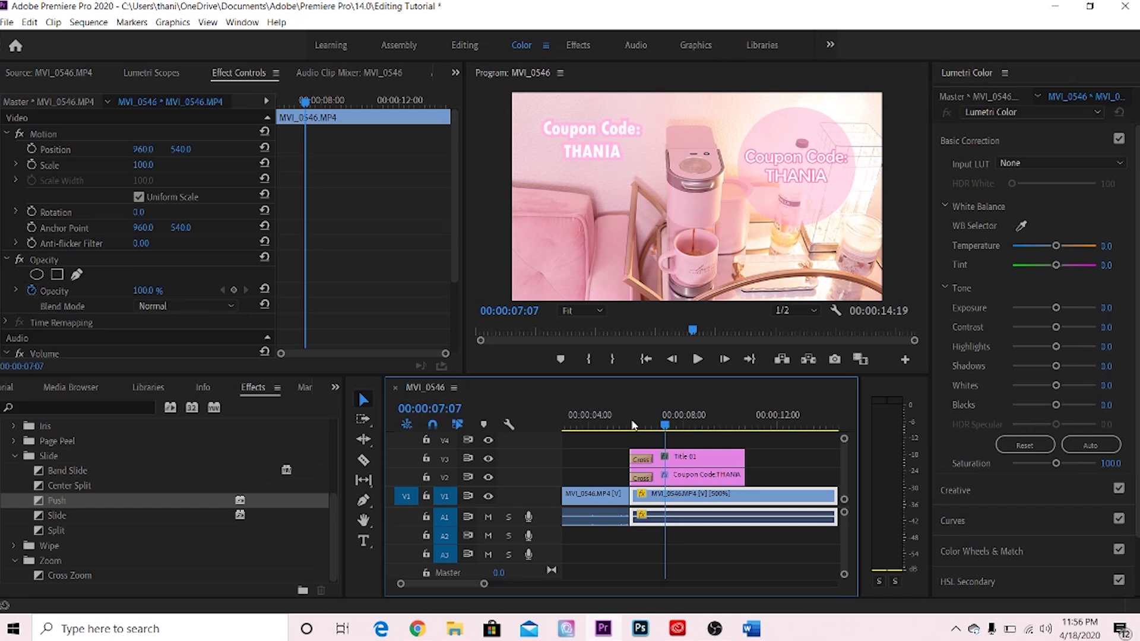
Move the Title 01 and coupon text clips together so they start at about the 8-second mark
{"action": "scroll", "coordinate": [621, 432], "scroll_direction": "up", "scroll_amount": 2}
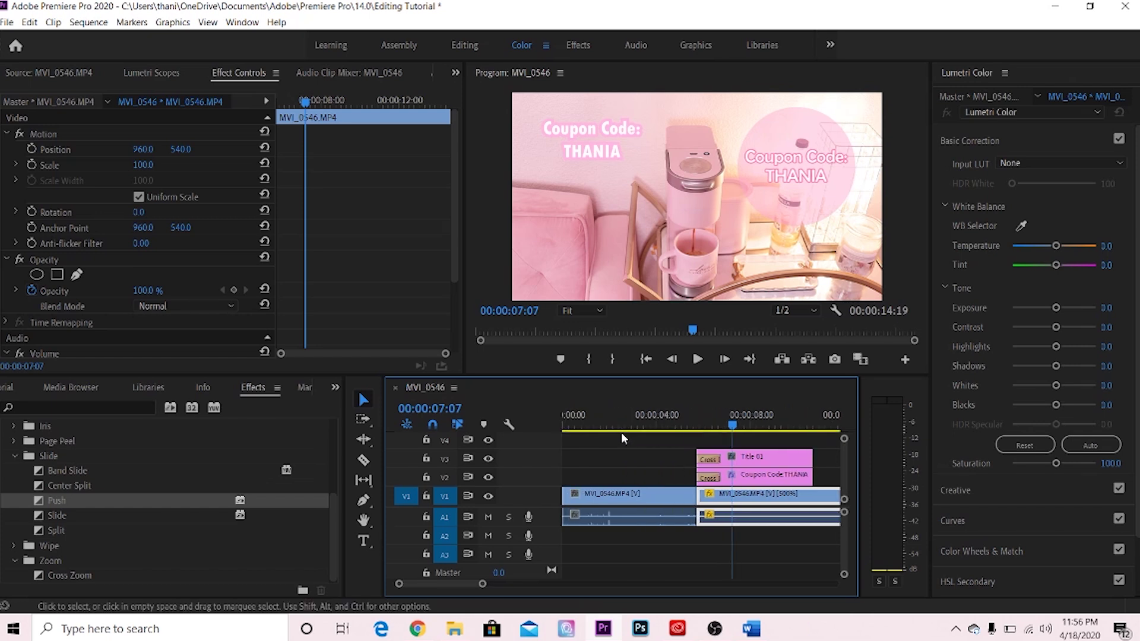
{"action": "left_click", "coordinate": [771, 459]}
{"action": "left_click", "coordinate": [769, 478], "text": "shift"}
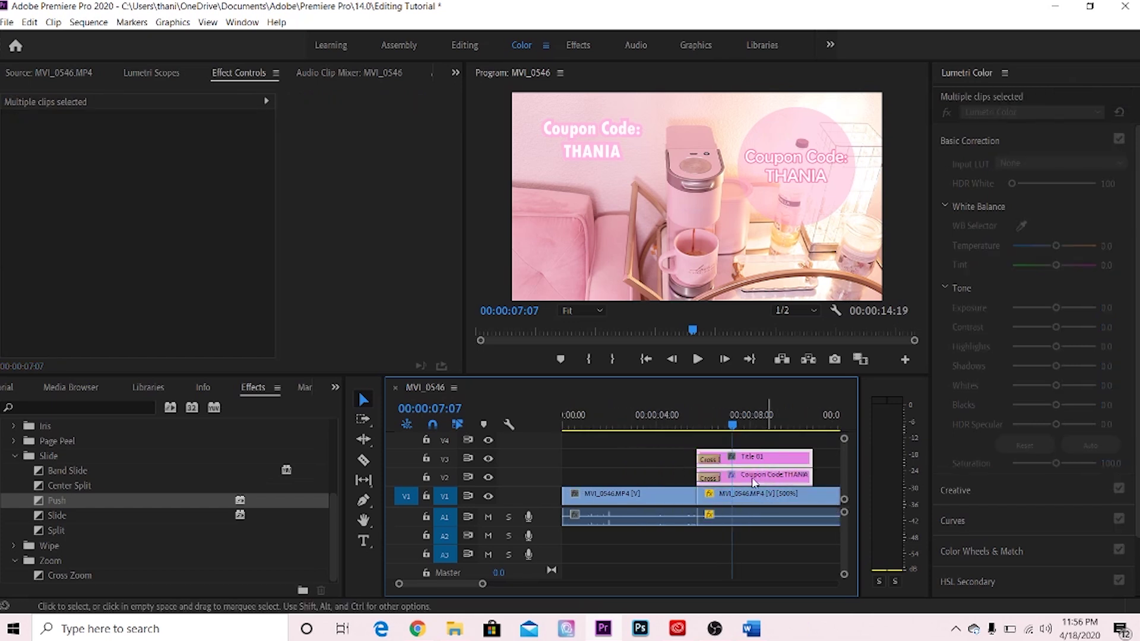
{"action": "left_click_drag", "start_coordinate": [770, 481], "coordinate": [822, 480]}
Apply the Push transition at the cut between the two MVI_0546 clips on track V1 and play it back
{"action": "left_click", "coordinate": [699, 425]}
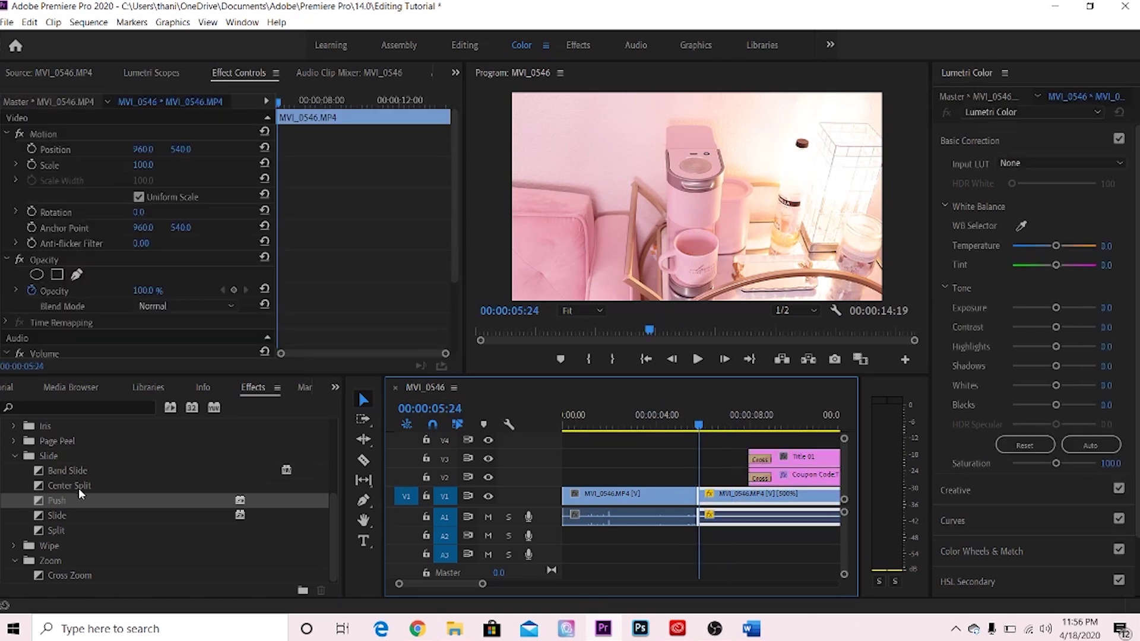
{"action": "left_click_drag", "start_coordinate": [62, 506], "coordinate": [698, 497]}
{"action": "left_click_drag", "start_coordinate": [690, 425], "coordinate": [654, 425]}
{"action": "key", "text": "space"}
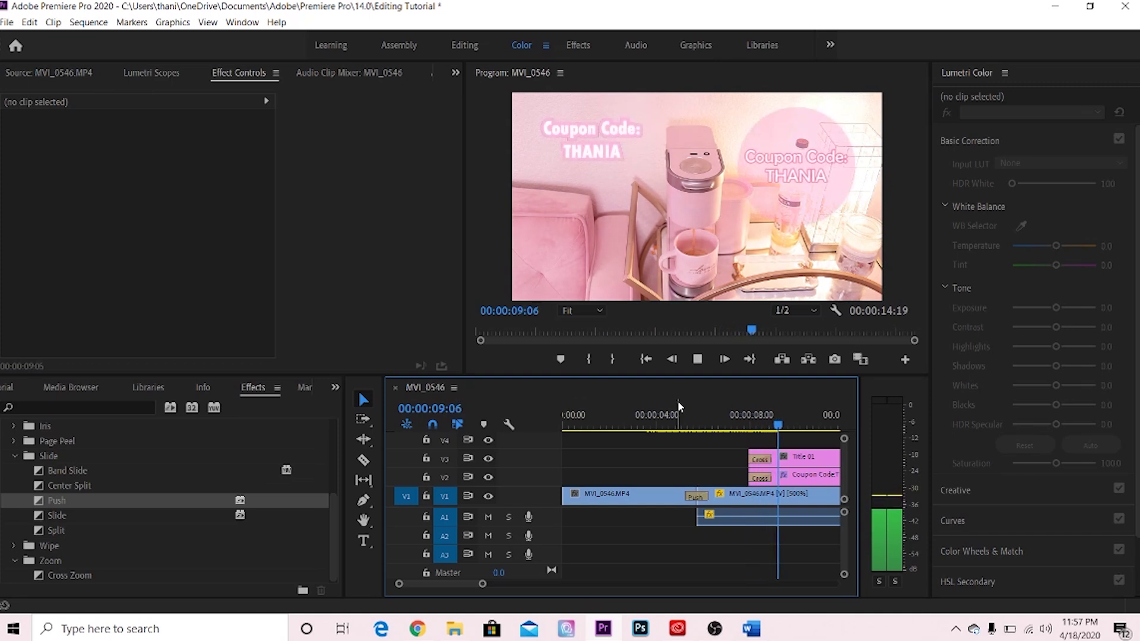
{"action": "key", "text": "space"}
Delete the Title 01 and coupon text clips from the timeline and return to the project's media items
{"action": "key", "text": "d"}
{"action": "scroll", "coordinate": [678, 401], "scroll_direction": "down", "scroll_amount": 2}
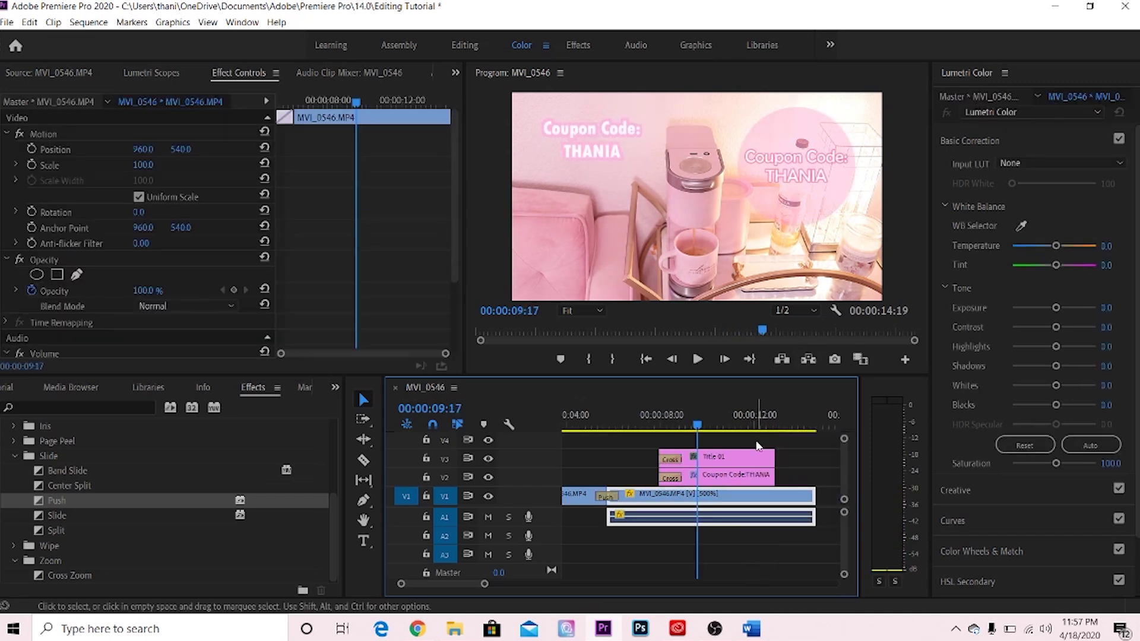
{"action": "left_click_drag", "start_coordinate": [658, 476], "coordinate": [630, 454]}
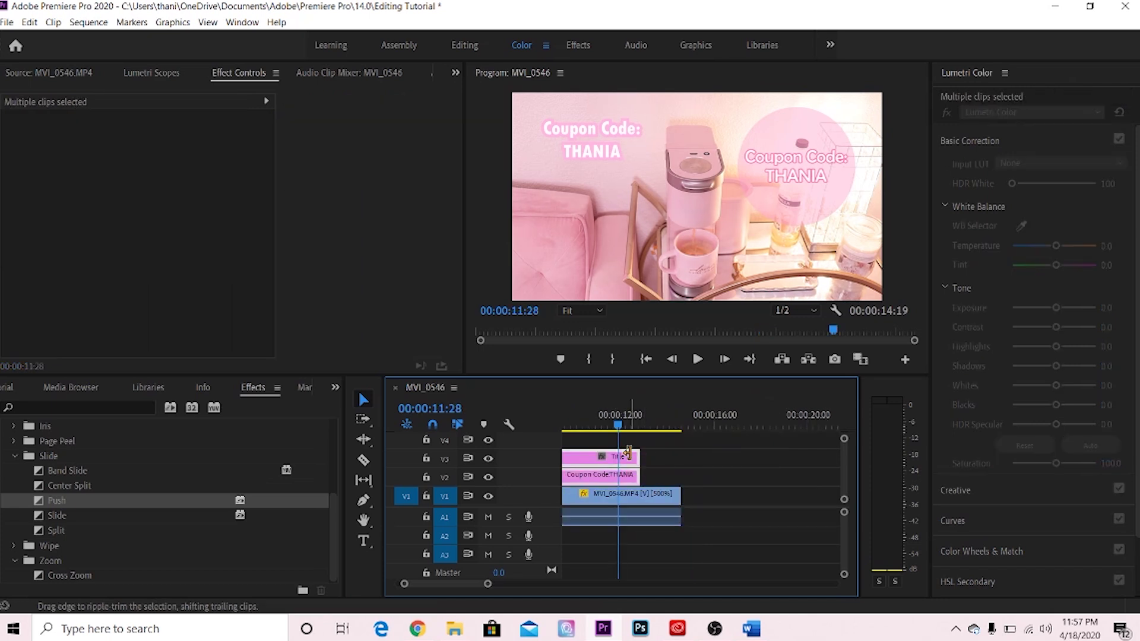
{"action": "key", "text": "Delete"}
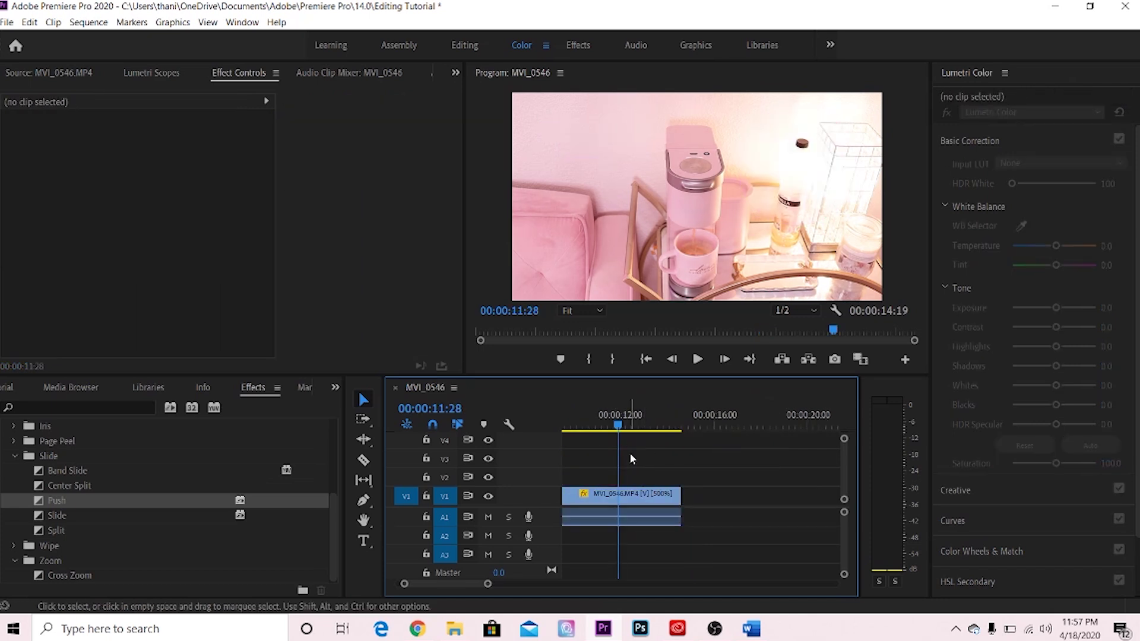
{"action": "left_click", "coordinate": [6, 387]}
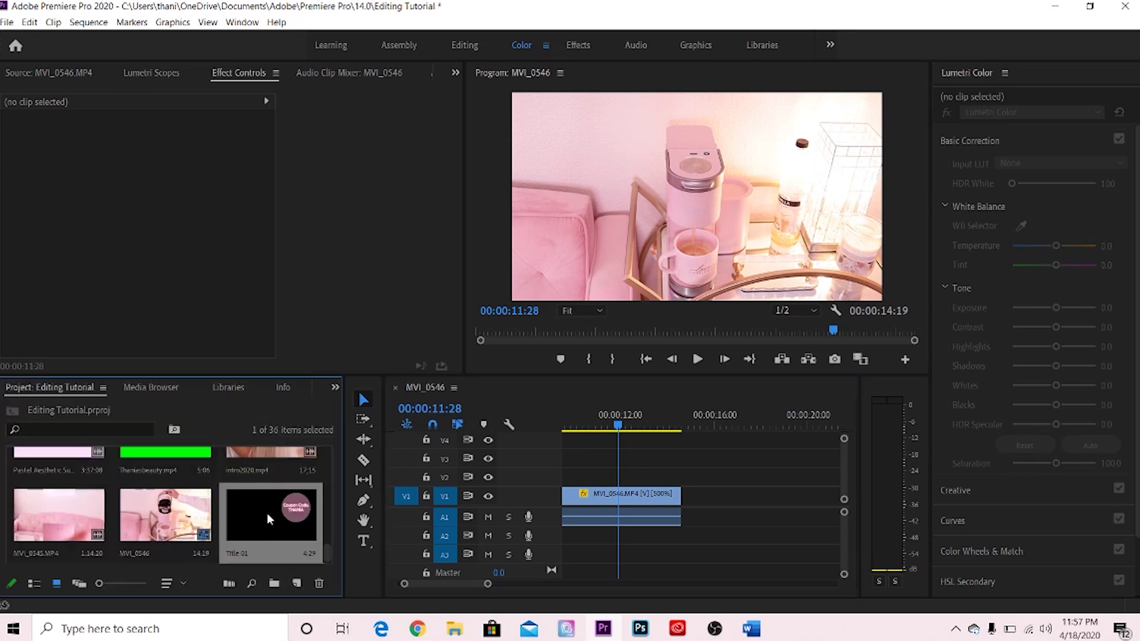
Place intro2020.mp4 directly after the sped-up MVI_0546 clip on track V1 and move its audio to track A2
{"action": "left_click", "coordinate": [256, 457]}
{"action": "left_click_drag", "start_coordinate": [307, 448], "coordinate": [690, 429]}
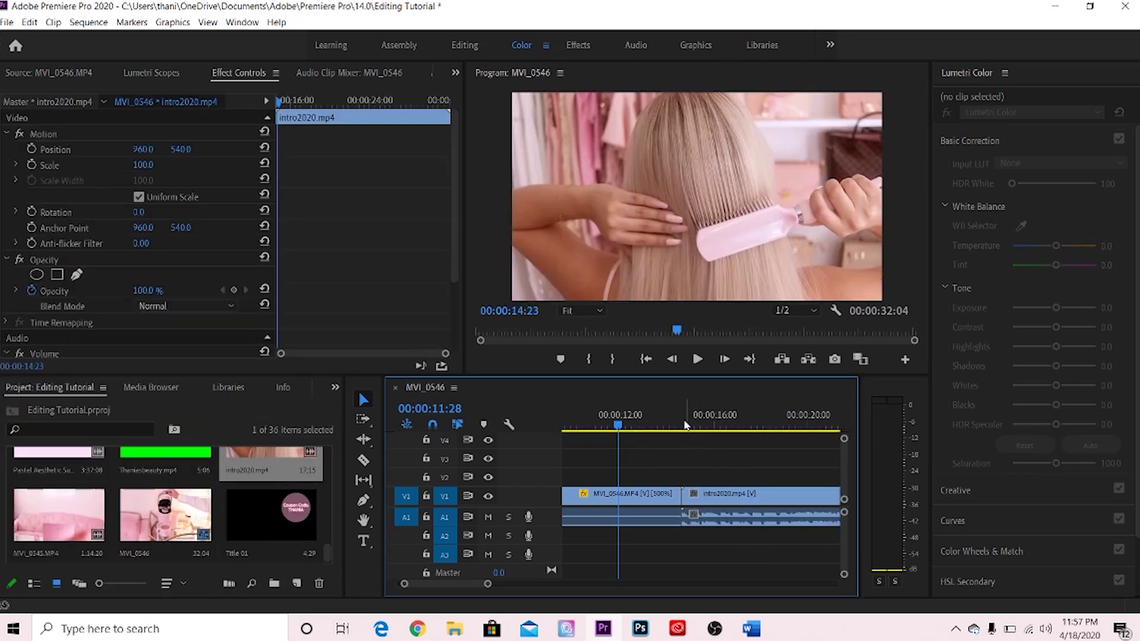
{"action": "left_click", "coordinate": [685, 424]}
{"action": "left_click_drag", "start_coordinate": [704, 525], "coordinate": [703, 536]}
{"action": "left_click", "coordinate": [677, 429]}
{"action": "mouse_move", "coordinate": [706, 435]}
{"action": "left_mouse_down"}
{"action": "mouse_move", "coordinate": [725, 436]}
{"action": "mouse_move", "coordinate": [685, 430]}
{"action": "left_mouse_up"}
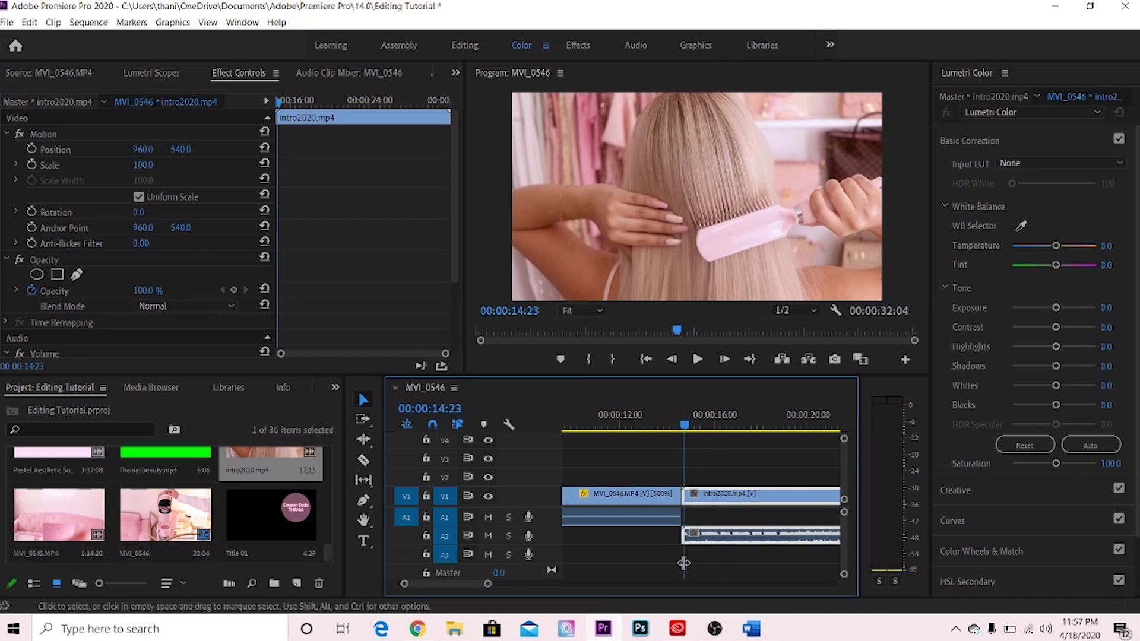
Look over the sequence from the Push transition to past the end of the intro2020 clip
{"action": "scroll", "coordinate": [727, 562], "scroll_direction": "down", "scroll_amount": 5}
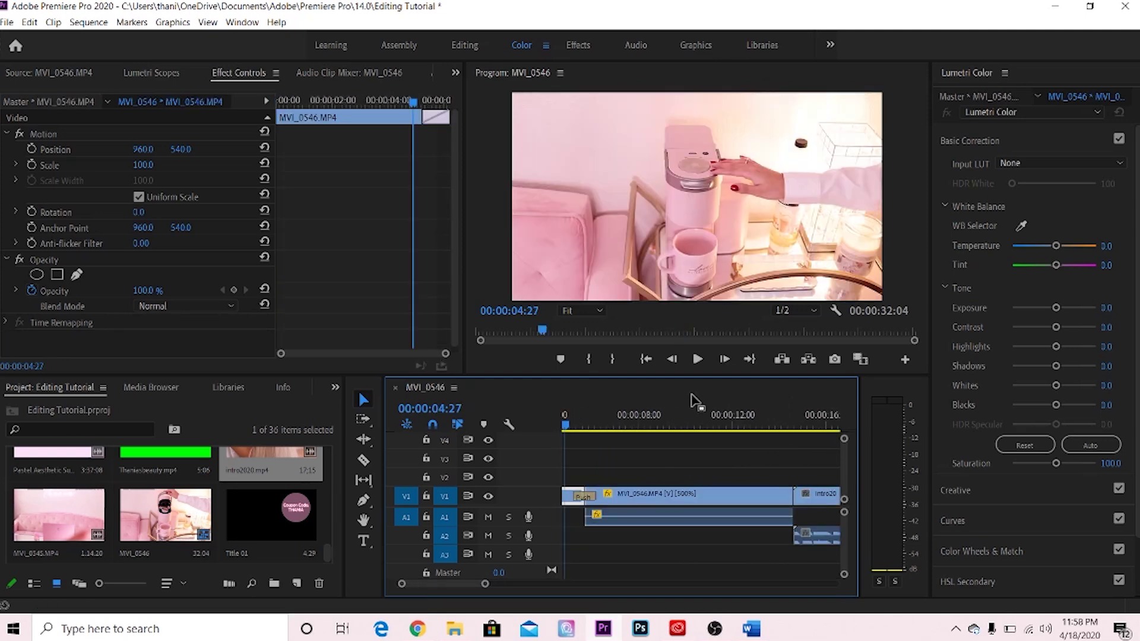
{"action": "left_click", "coordinate": [694, 402]}
{"action": "scroll", "coordinate": [694, 404], "scroll_direction": "down", "scroll_amount": 2}
{"action": "left_click", "coordinate": [751, 410]}
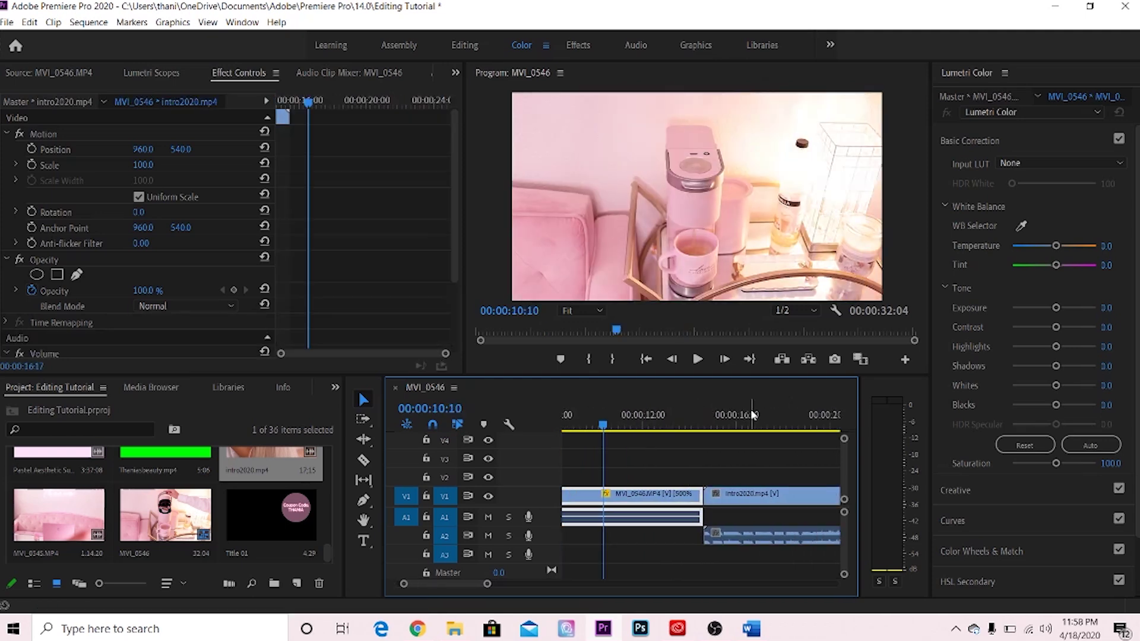
{"action": "scroll", "coordinate": [751, 411], "scroll_direction": "down", "scroll_amount": 2}
{"action": "scroll", "coordinate": [751, 408], "scroll_direction": "down", "scroll_amount": 5}
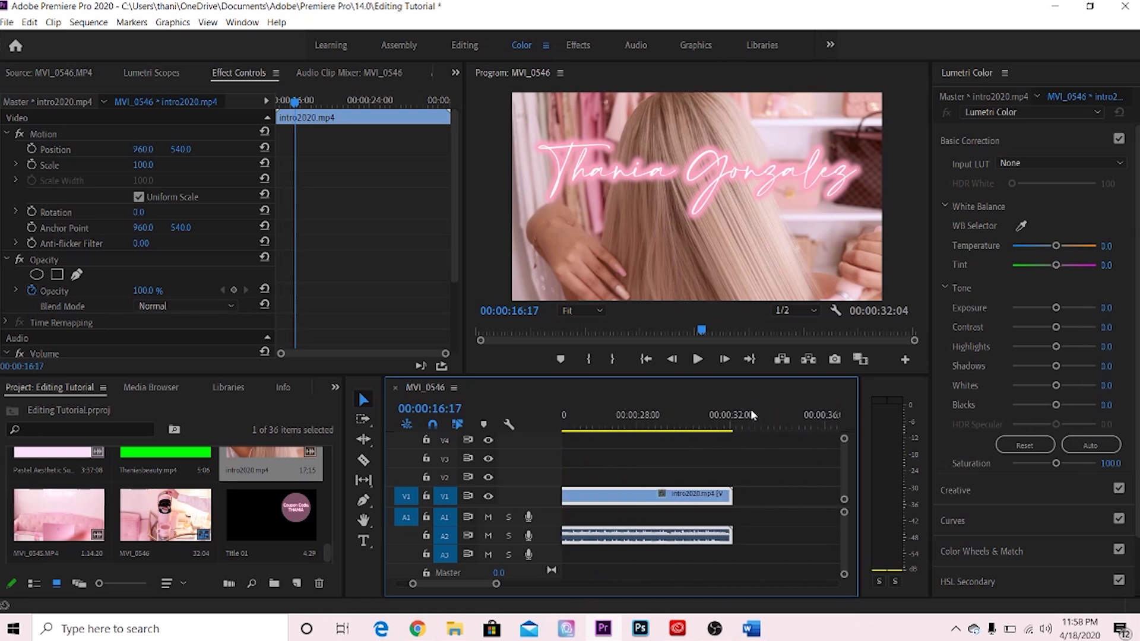
{"action": "left_click", "coordinate": [704, 409]}
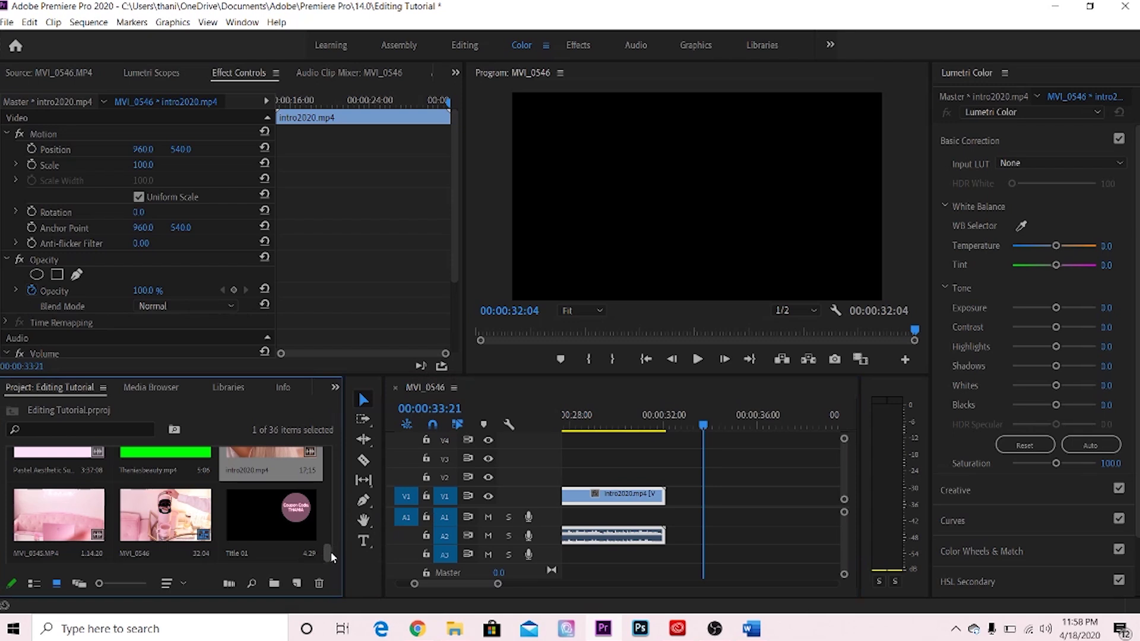
Open MVI_0543.MP4 for source preview and mark its In point at 00:01:05:11
{"action": "scroll", "coordinate": [330, 551], "scroll_direction": "up", "scroll_amount": 2}
{"action": "left_click_drag", "start_coordinate": [330, 542], "coordinate": [330, 536]}
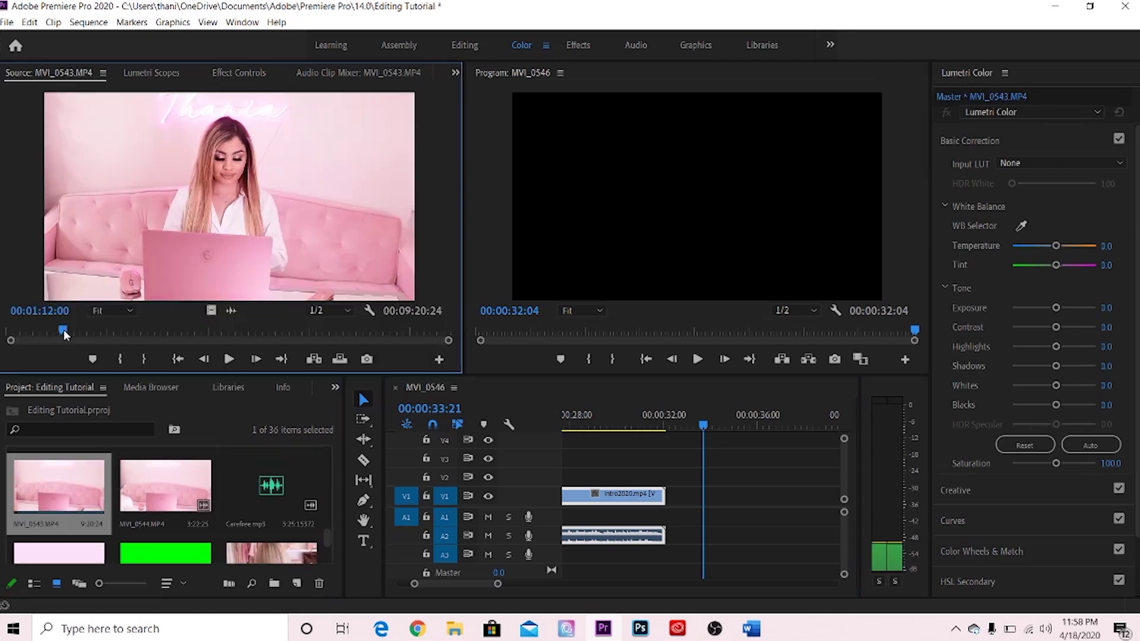
{"action": "left_click_drag", "start_coordinate": [63, 331], "coordinate": [59, 331]}
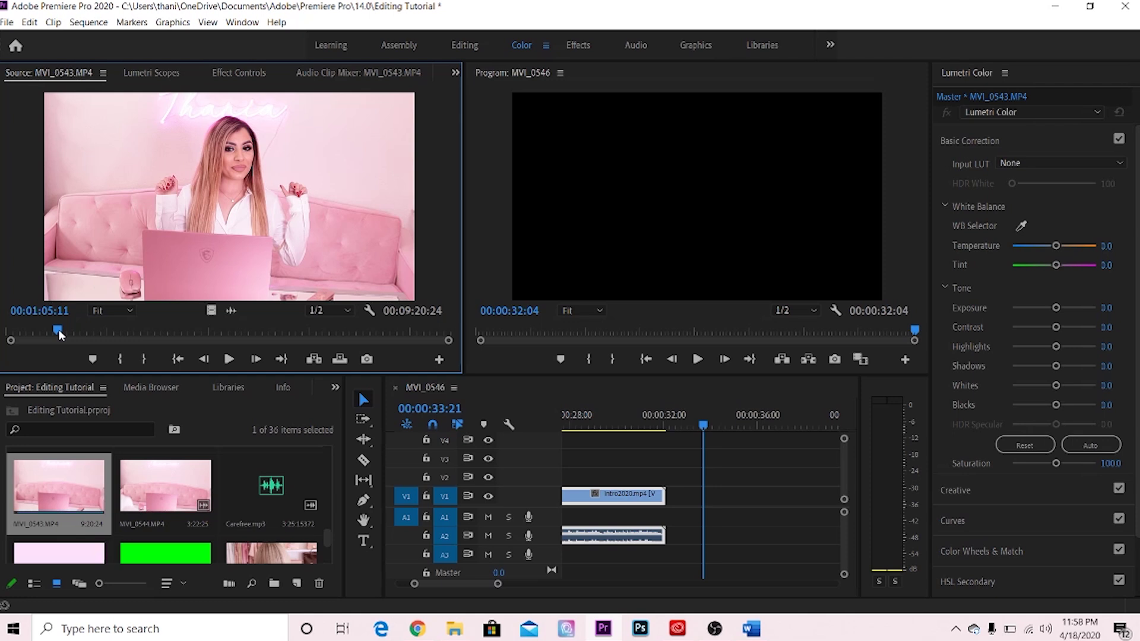
{"action": "left_click", "coordinate": [120, 362]}
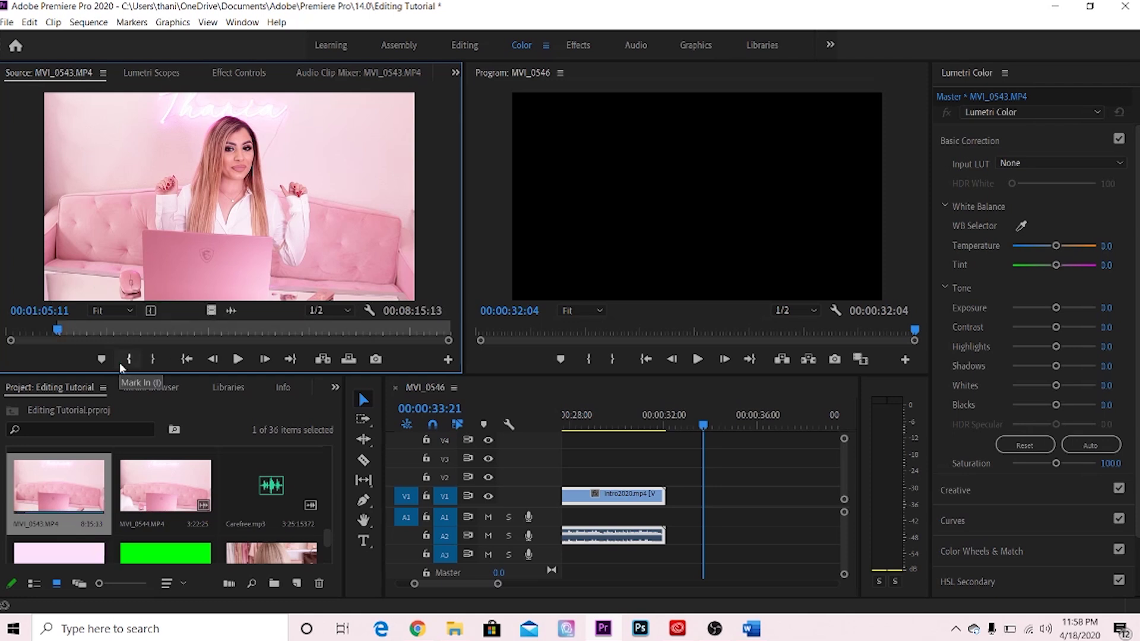
Preview MVI_0543.MP4 from the In point and mark its Out point at 00:01:35:20
{"action": "left_click", "coordinate": [237, 362]}
{"action": "left_click", "coordinate": [237, 360]}
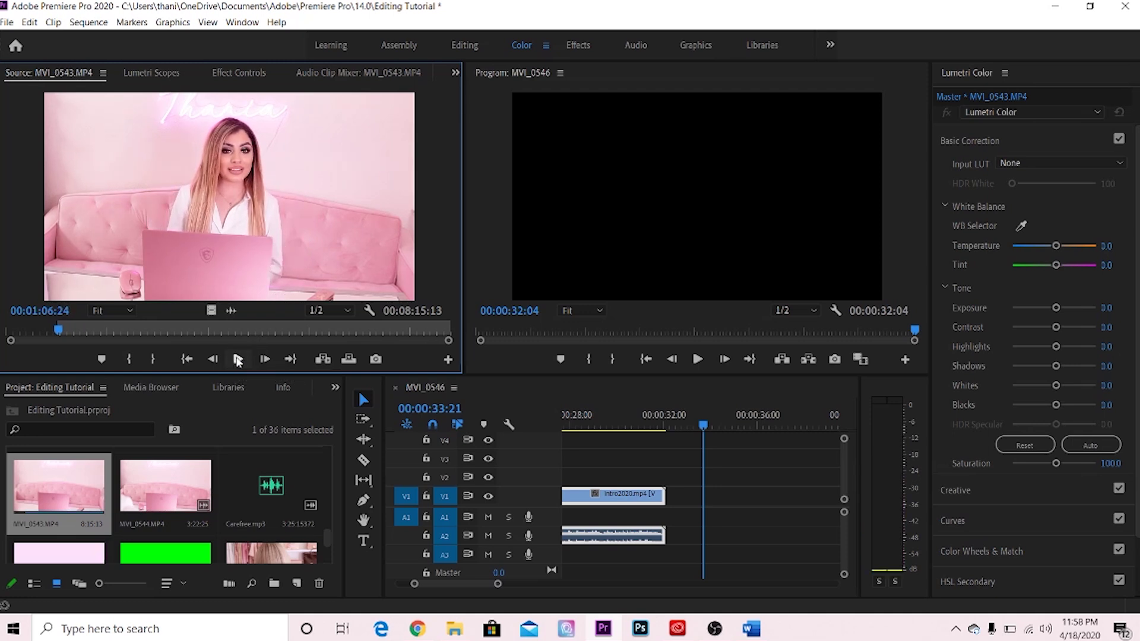
{"action": "left_click_drag", "start_coordinate": [53, 327], "coordinate": [76, 334]}
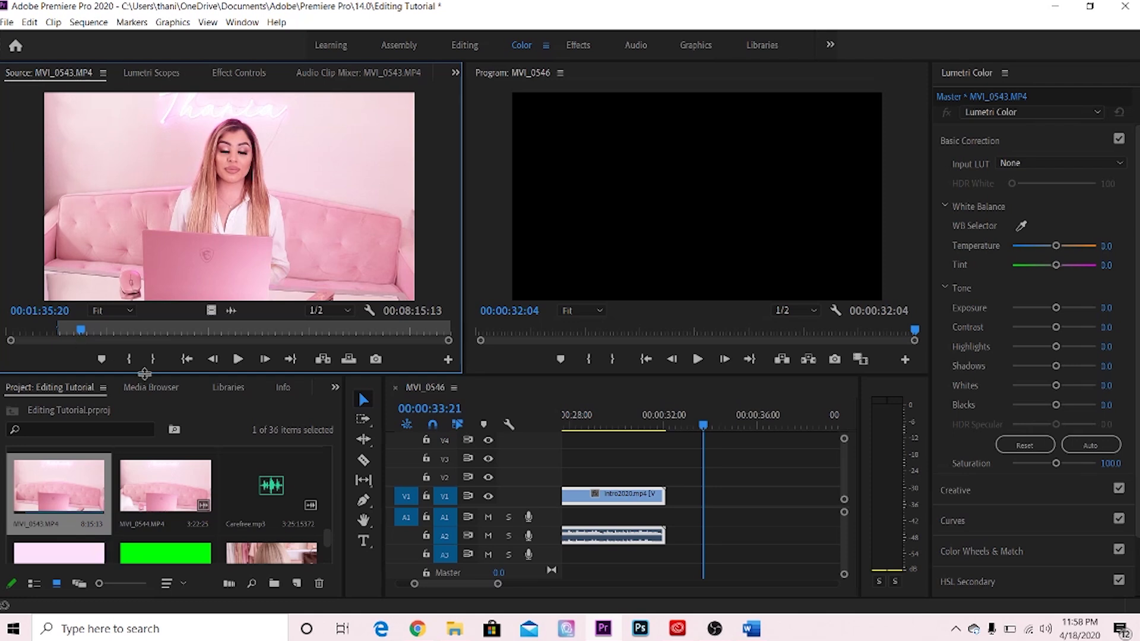
{"action": "left_click", "coordinate": [151, 360]}
{"action": "left_click", "coordinate": [52, 330]}
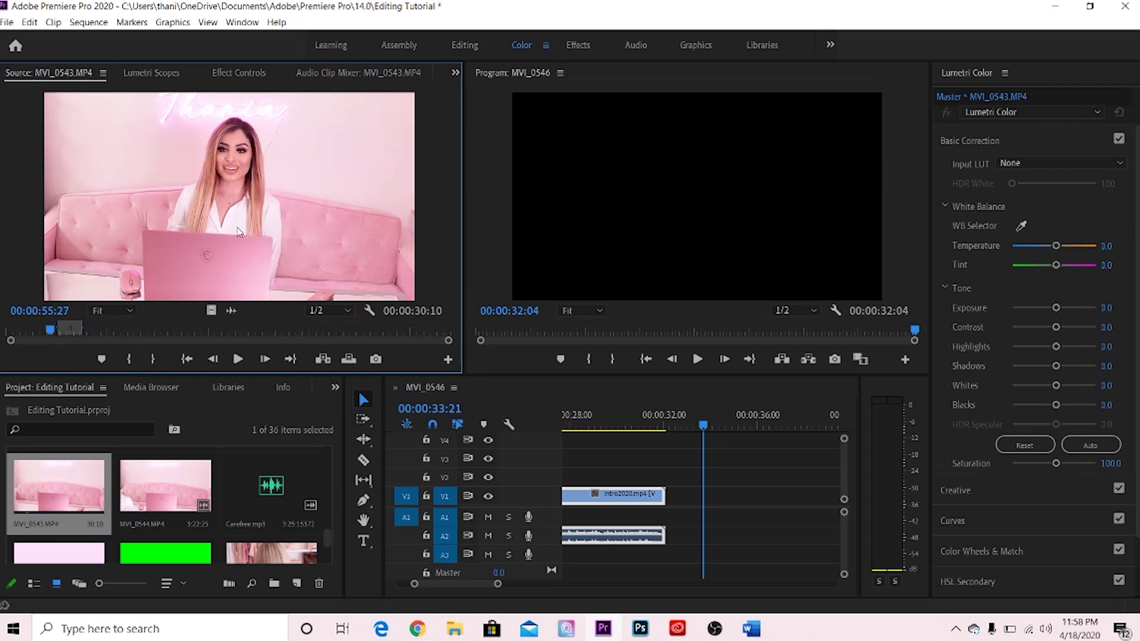
Place the marked section of MVI_0543.MP4 after intro2020.mp4 on track V1 and position the playhead at 00:00:32:20
{"action": "left_click_drag", "start_coordinate": [226, 232], "coordinate": [674, 492]}
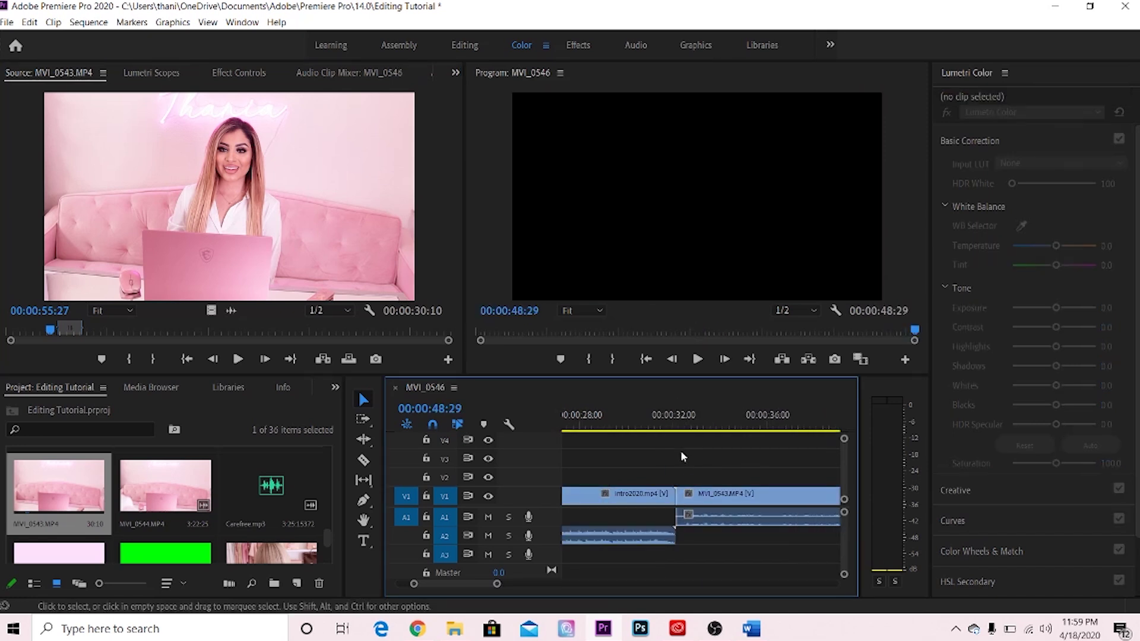
{"action": "left_click", "coordinate": [716, 410]}
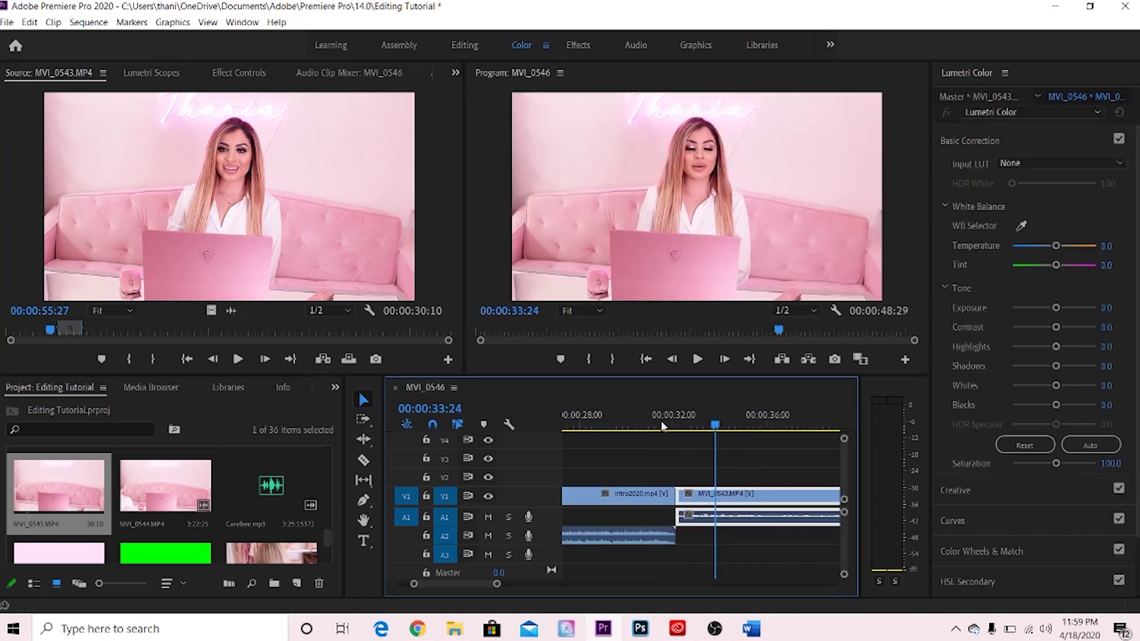
{"action": "left_click", "coordinate": [687, 429]}
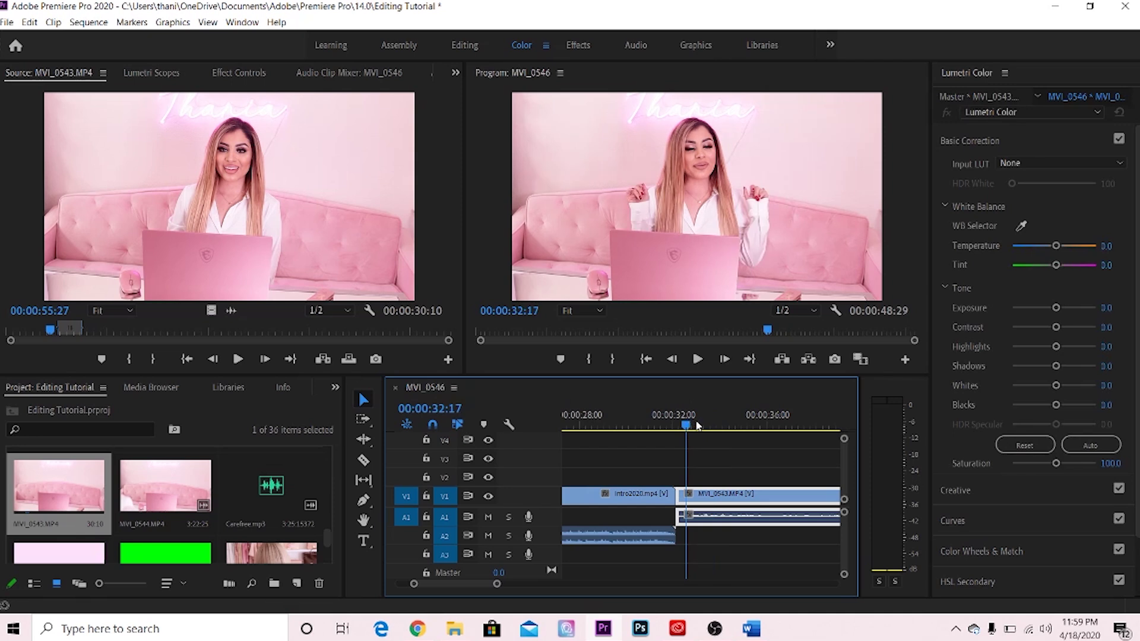
{"action": "left_click", "coordinate": [688, 427]}
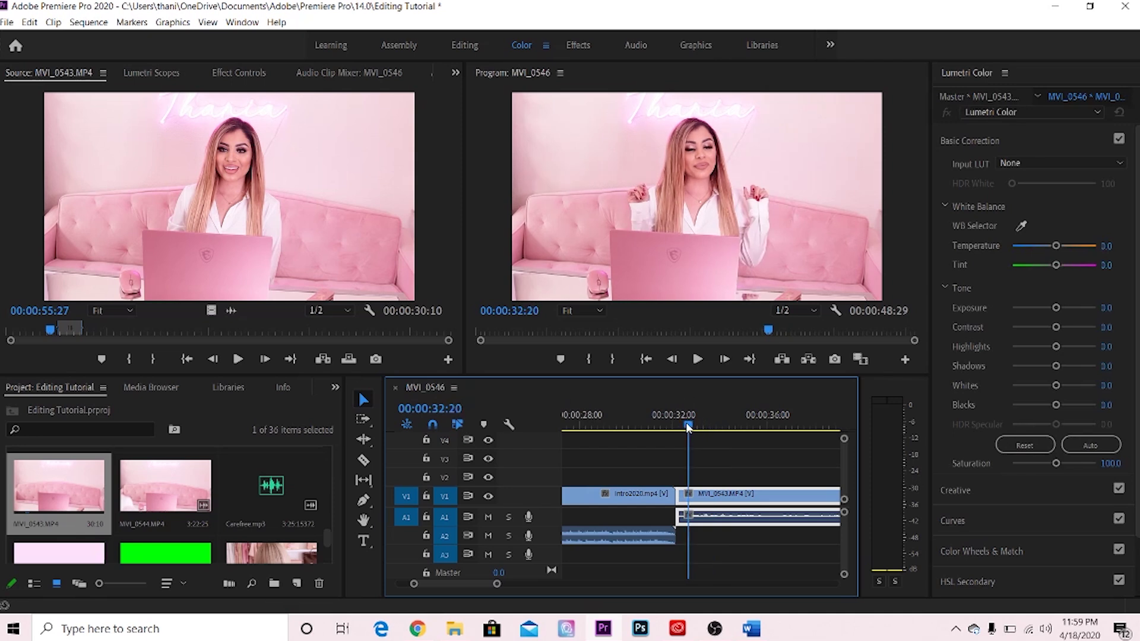
Preview the green-screen Thaniasbeauty.mp4 and place it on track V2 above MVI_0543.MP4, starting at the playhead
{"action": "double_click", "coordinate": [164, 552]}
{"action": "left_click", "coordinate": [14, 330]}
{"action": "left_click_drag", "start_coordinate": [15, 331], "coordinate": [57, 331]}
{"action": "left_click", "coordinate": [99, 331]}
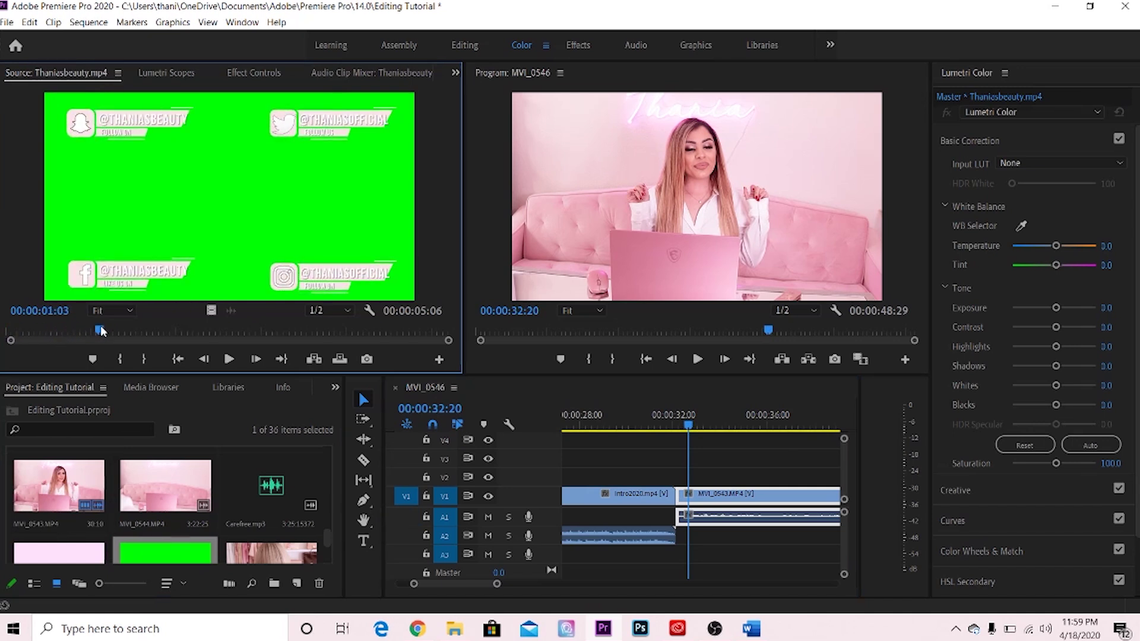
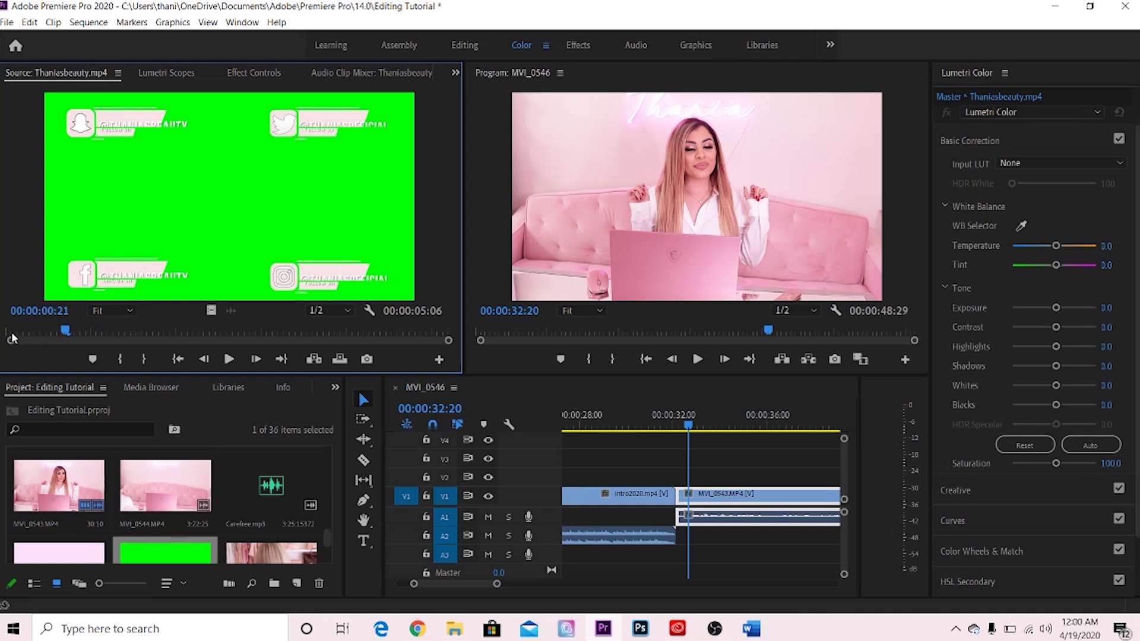
{"action": "left_click_drag", "start_coordinate": [53, 332], "coordinate": [248, 336]}
{"action": "left_click", "coordinate": [165, 556]}
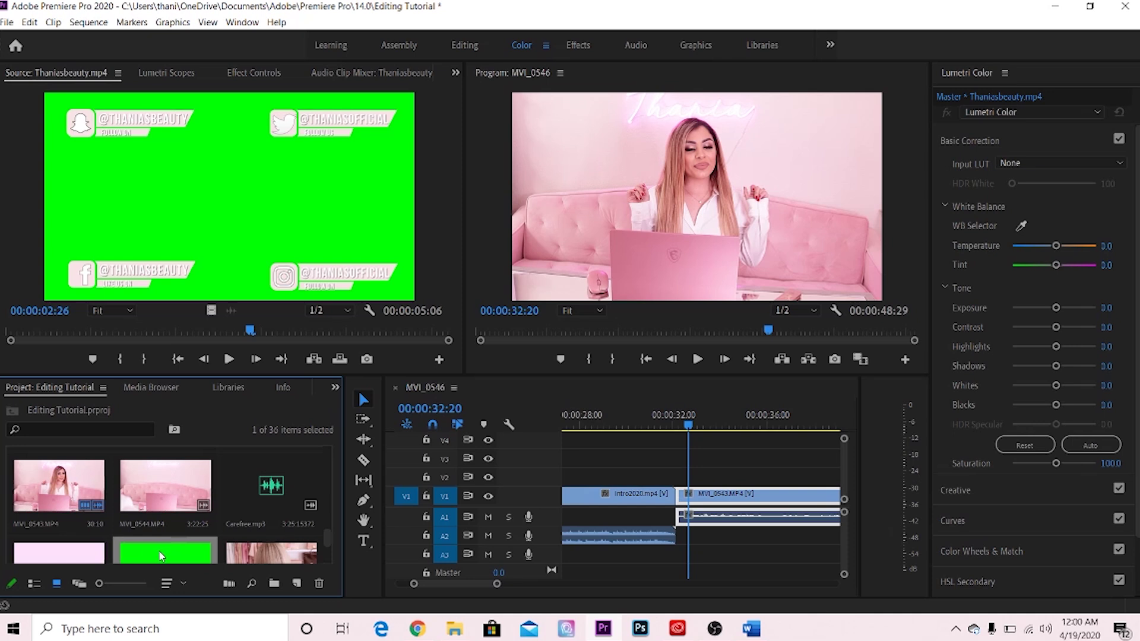
{"action": "left_click_drag", "start_coordinate": [161, 556], "coordinate": [691, 487]}
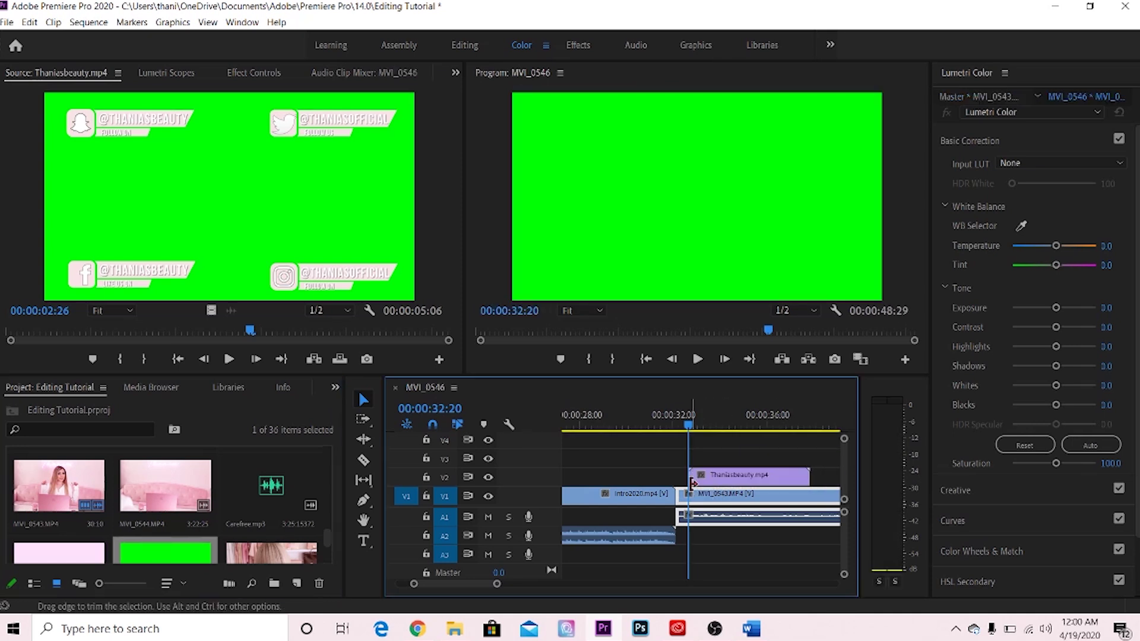
Position the playhead at 00:00:33:17, search the effects for KEY, and apply Ultra Key to the Thaniasbeauty.mp4 clip
{"action": "left_click", "coordinate": [711, 425]}
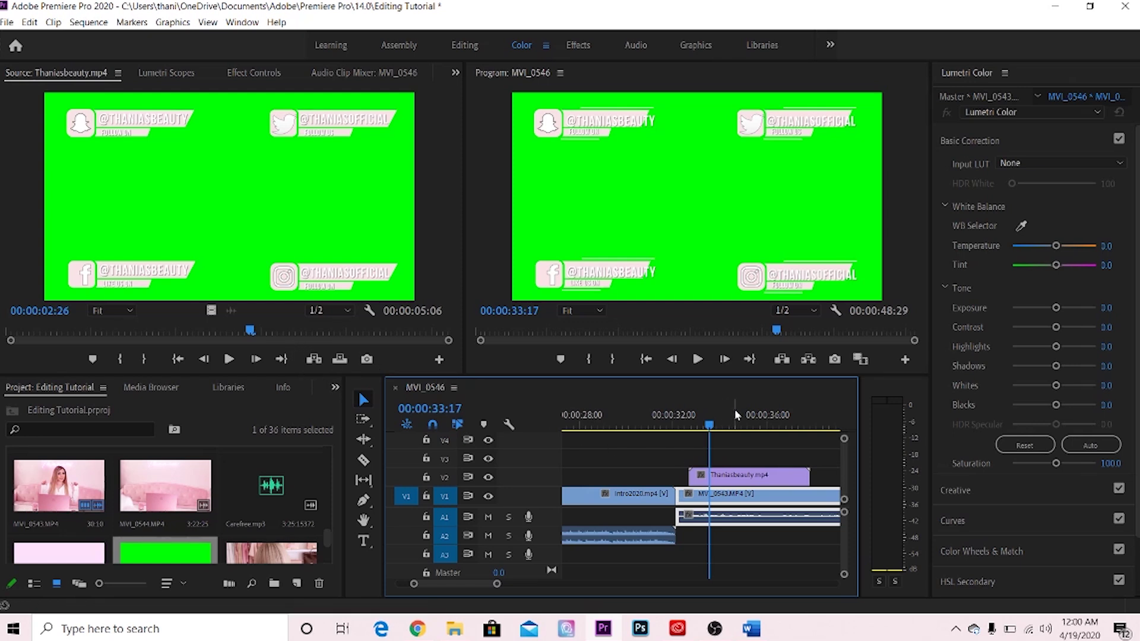
{"action": "left_click", "coordinate": [335, 387]}
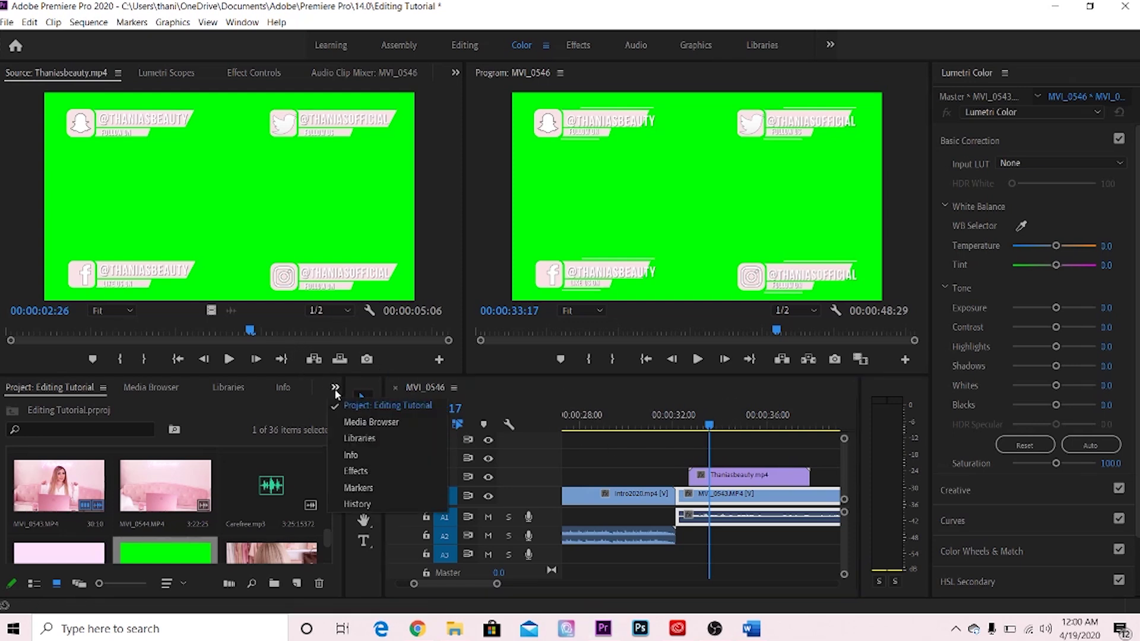
{"action": "left_click", "coordinate": [382, 471]}
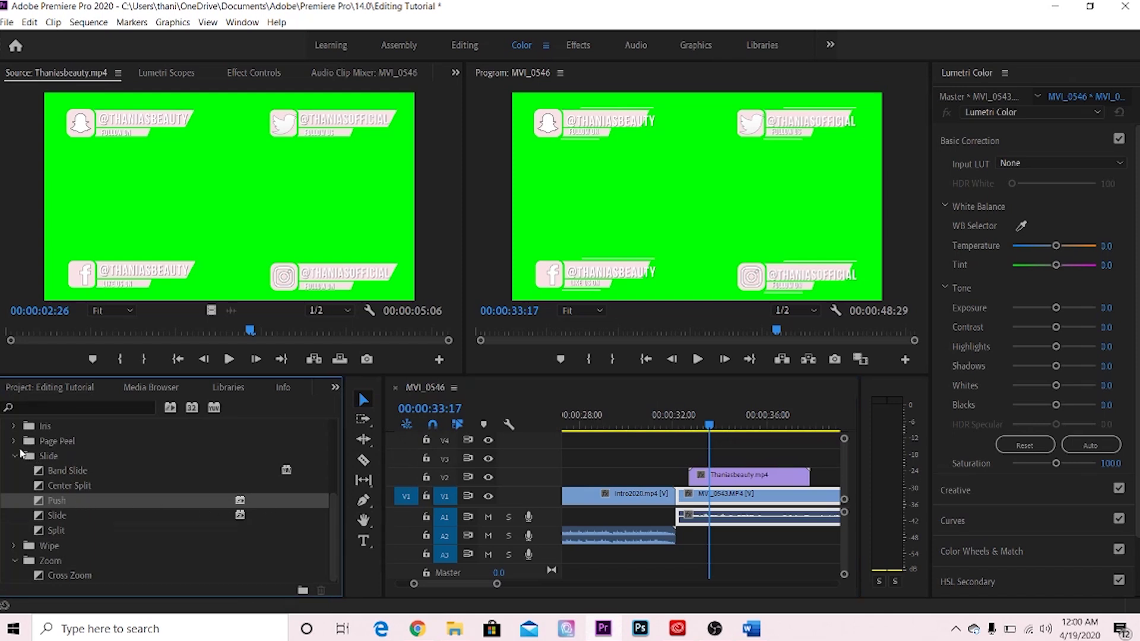
{"action": "left_click", "coordinate": [40, 407]}
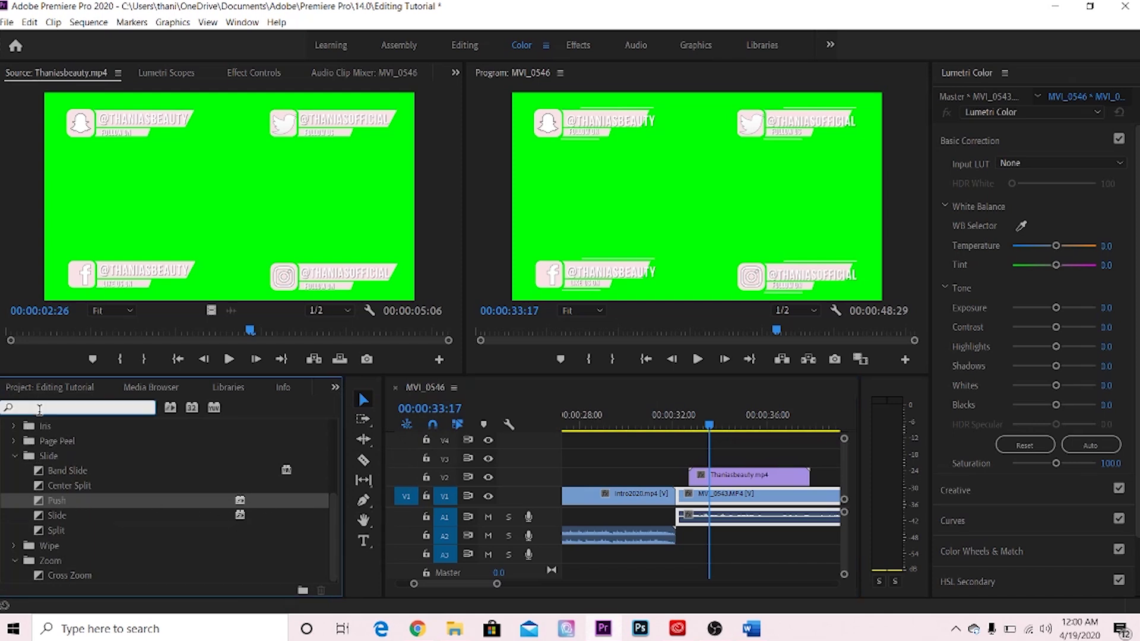
{"action": "type", "text": "KEY"}
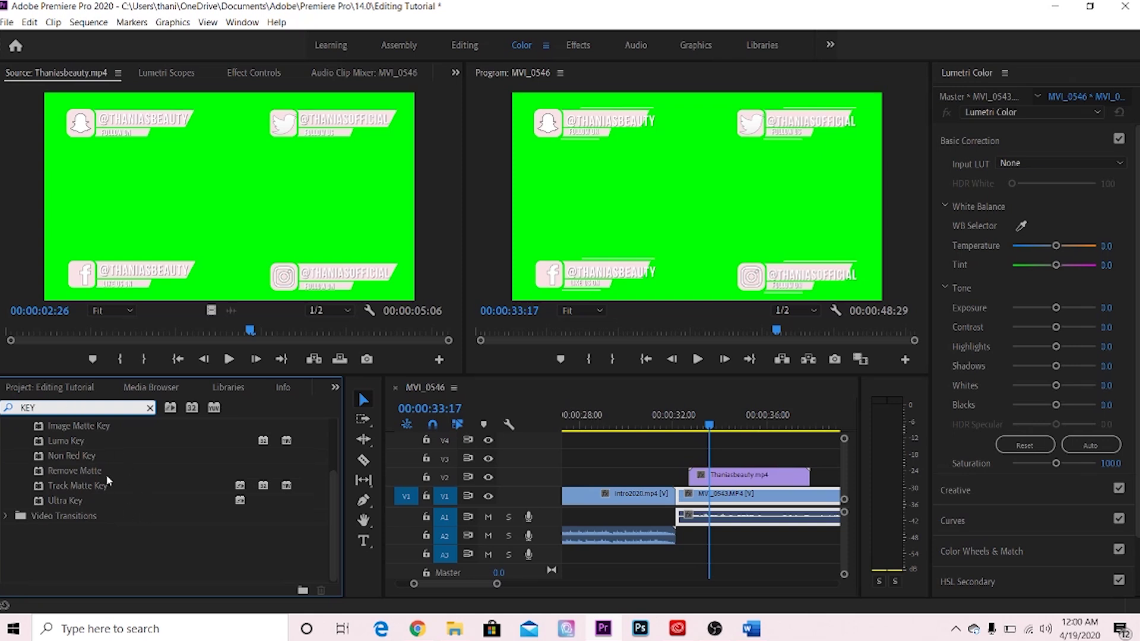
{"action": "scroll", "coordinate": [105, 475], "scroll_direction": "up", "scroll_amount": 5}
{"action": "scroll", "coordinate": [106, 475], "scroll_direction": "down", "scroll_amount": 2}
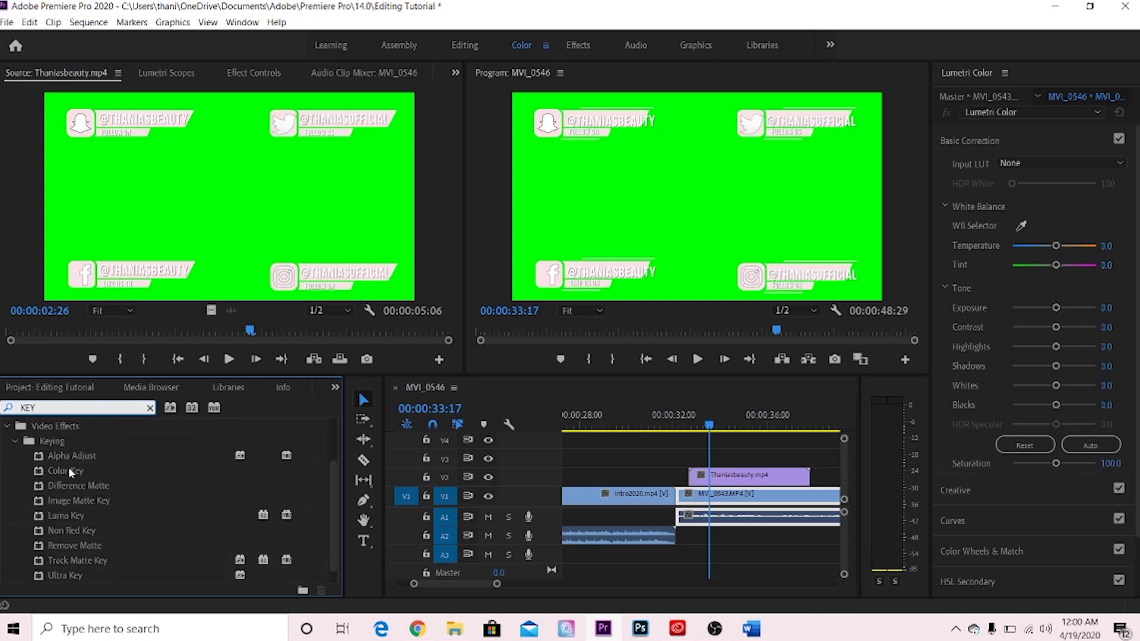
{"action": "scroll", "coordinate": [70, 515], "scroll_direction": "down", "scroll_amount": 1}
{"action": "left_click", "coordinate": [70, 559]}
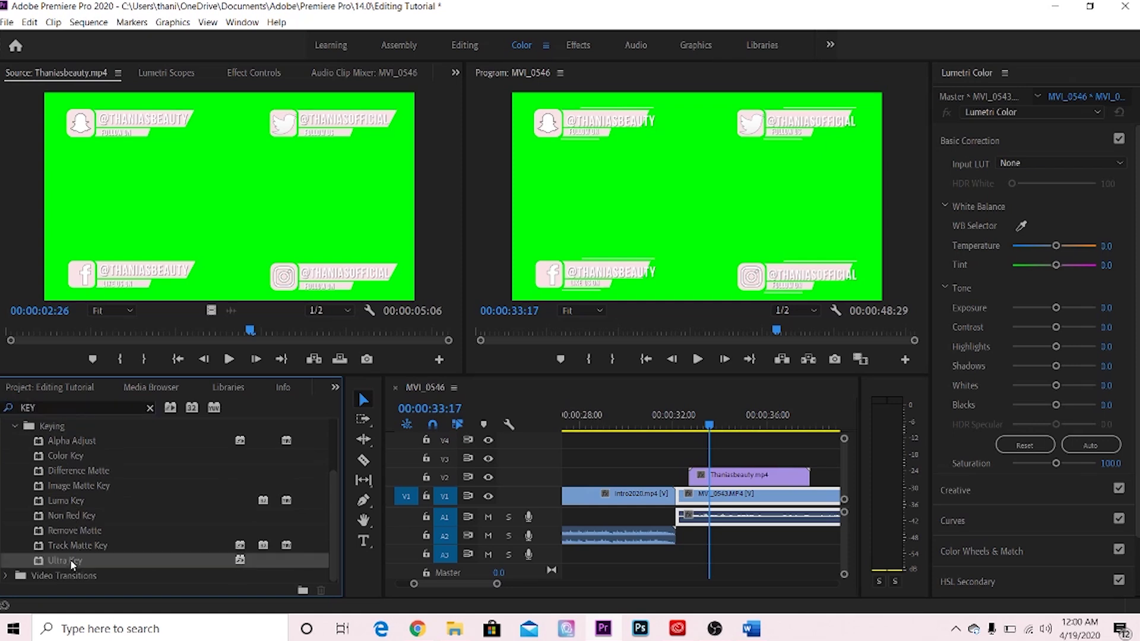
{"action": "left_click_drag", "start_coordinate": [71, 560], "coordinate": [730, 477]}
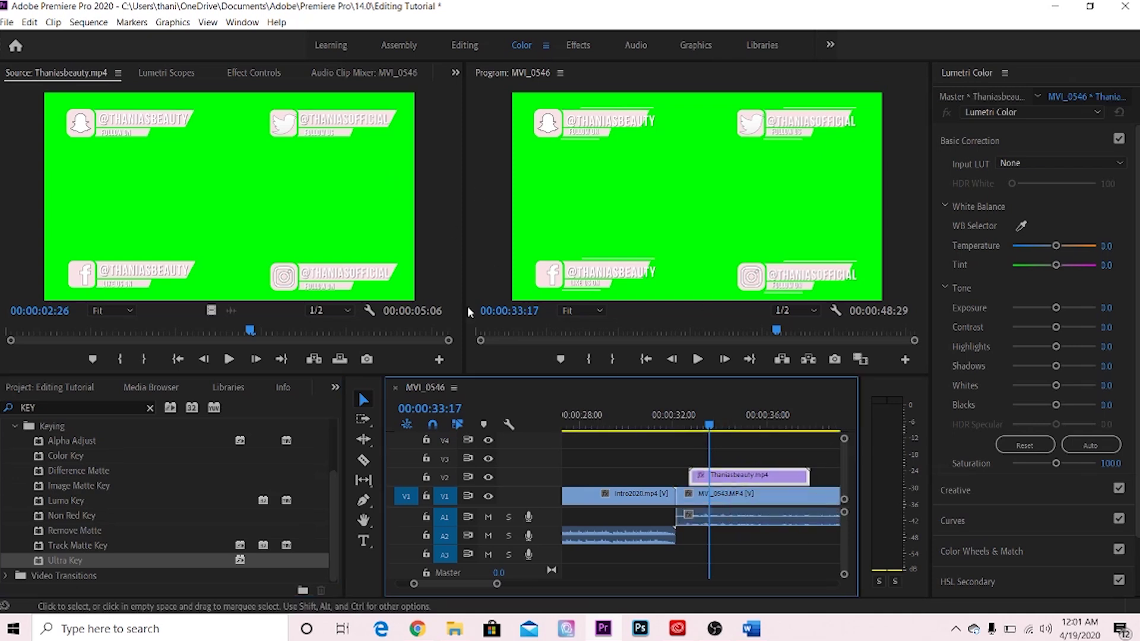
Sample the green background as the Ultra Key colour and play the overlay back from 00:00:32:17
{"action": "left_click", "coordinate": [260, 73]}
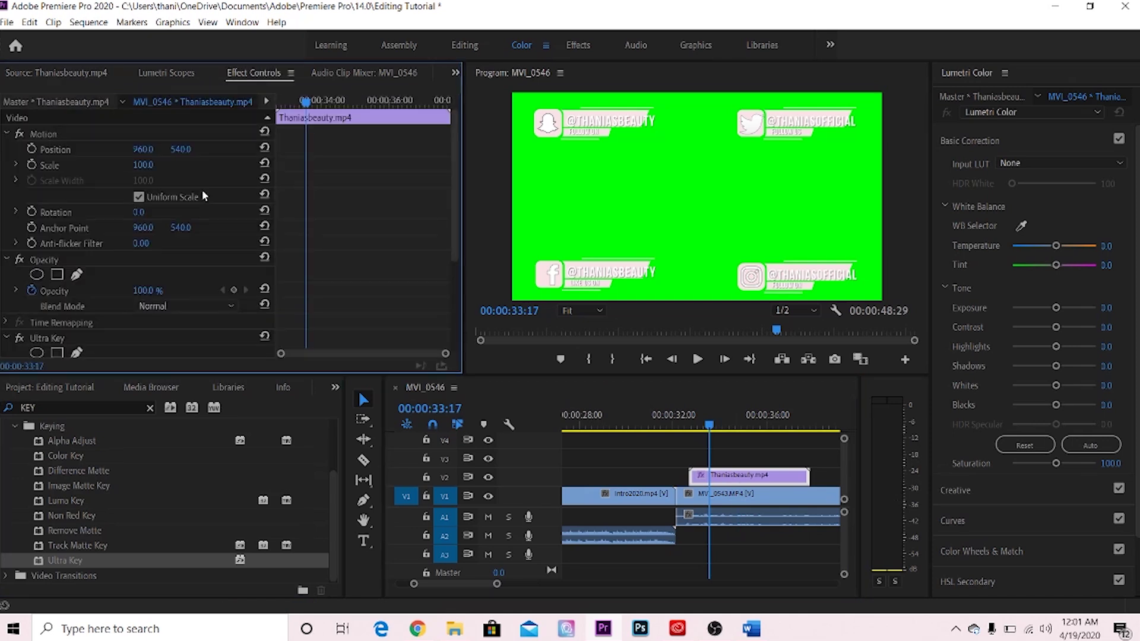
{"action": "scroll", "coordinate": [165, 333], "scroll_direction": "down", "scroll_amount": 4}
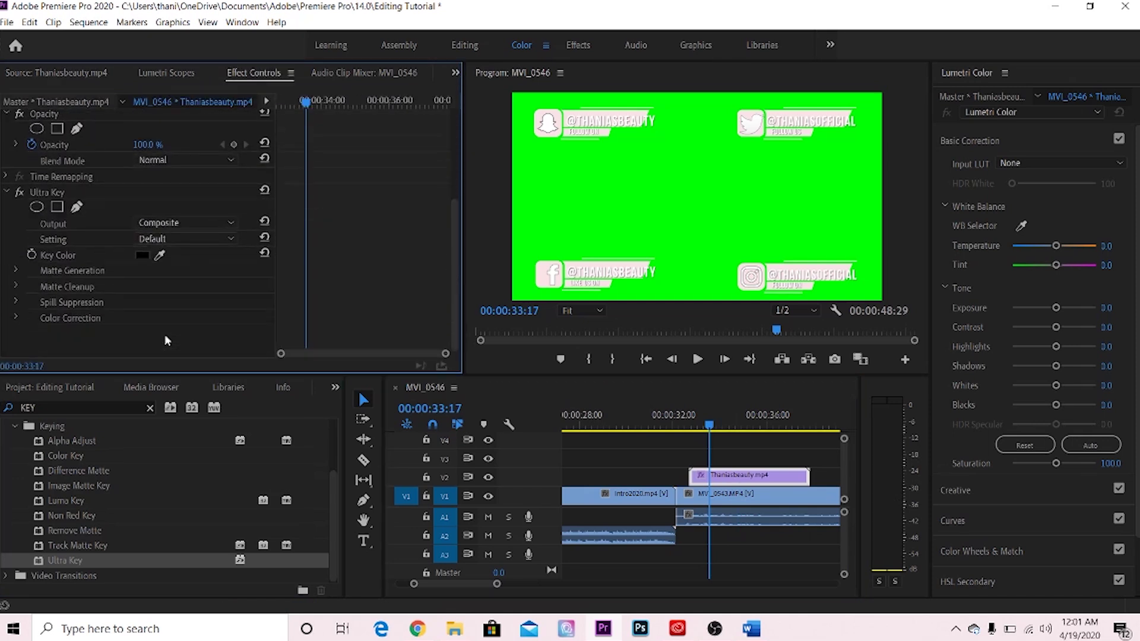
{"action": "left_click", "coordinate": [45, 190]}
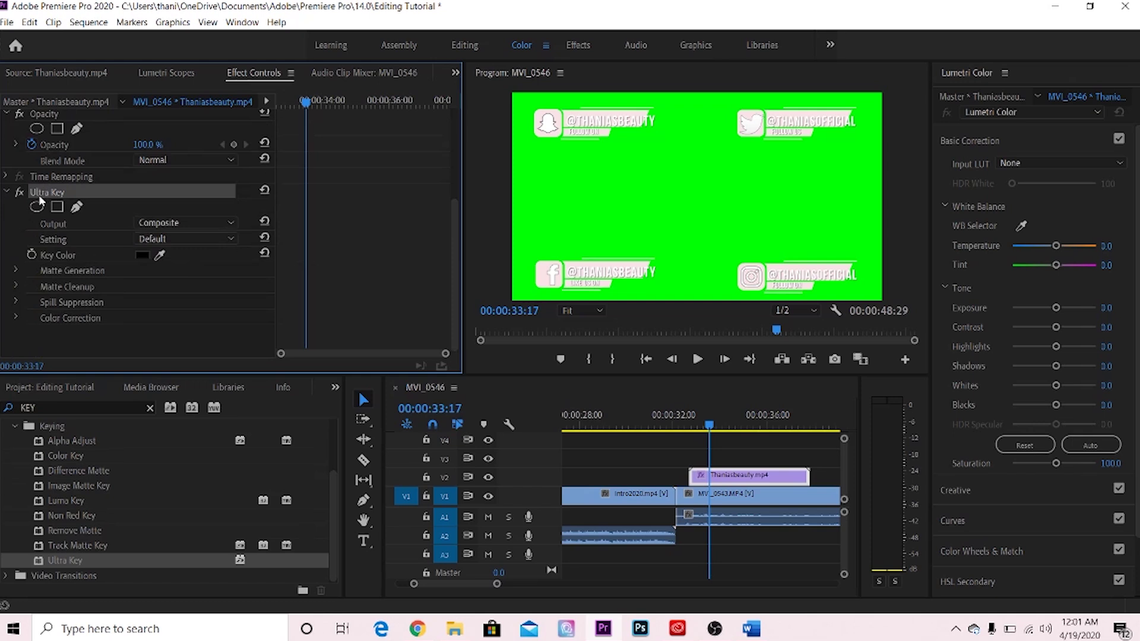
{"action": "left_click", "coordinate": [159, 257]}
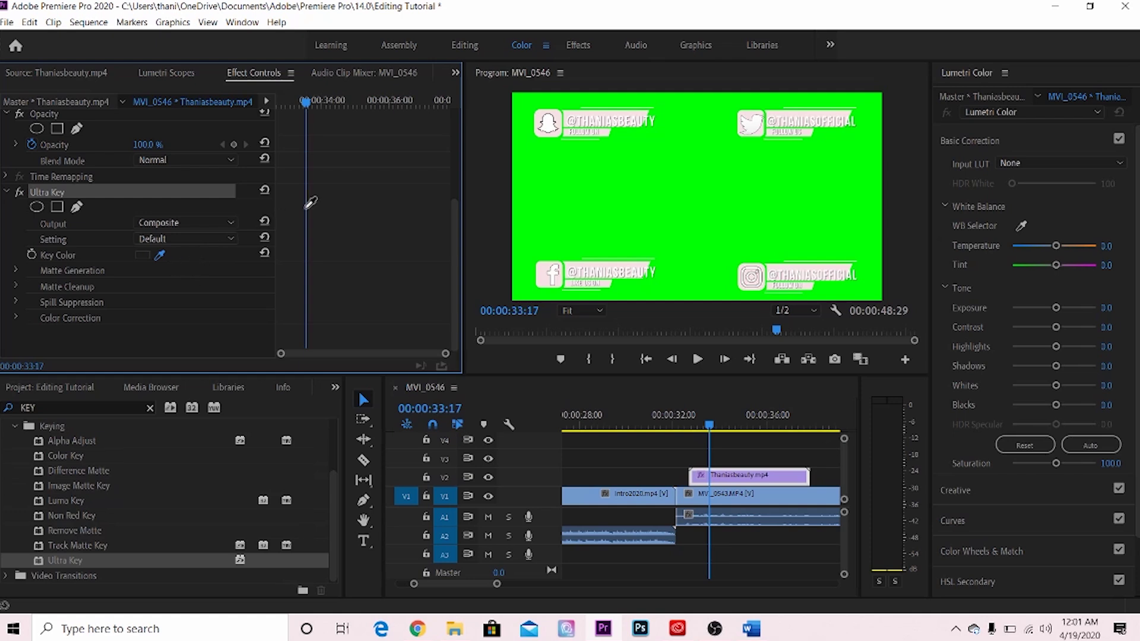
{"action": "left_click", "coordinate": [689, 172]}
{"action": "left_click", "coordinate": [703, 180]}
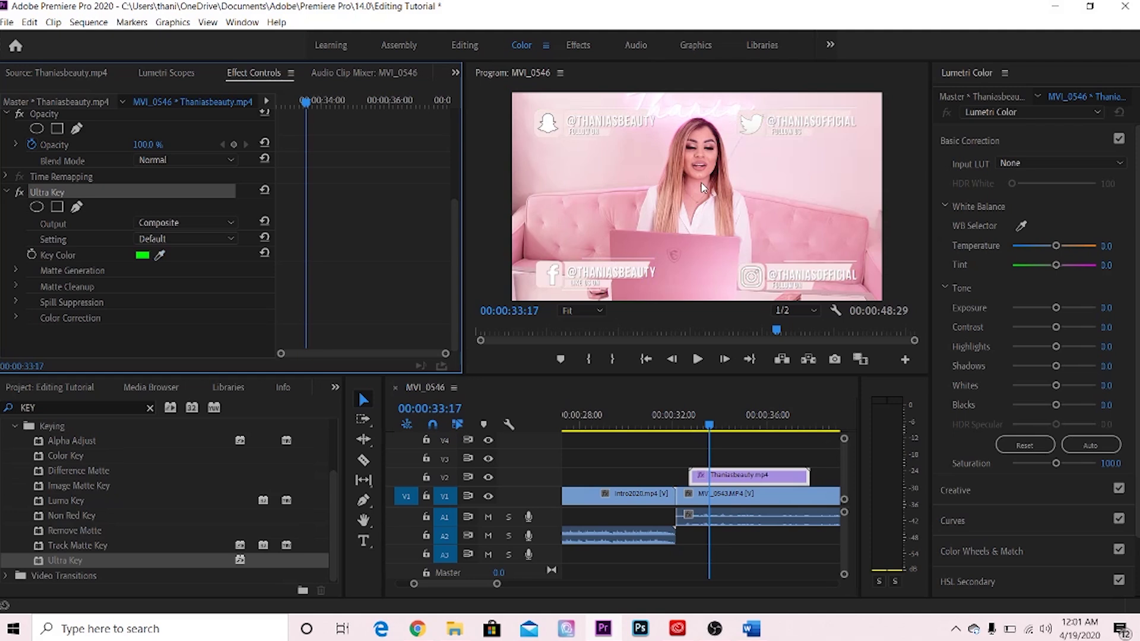
{"action": "left_click", "coordinate": [689, 416]}
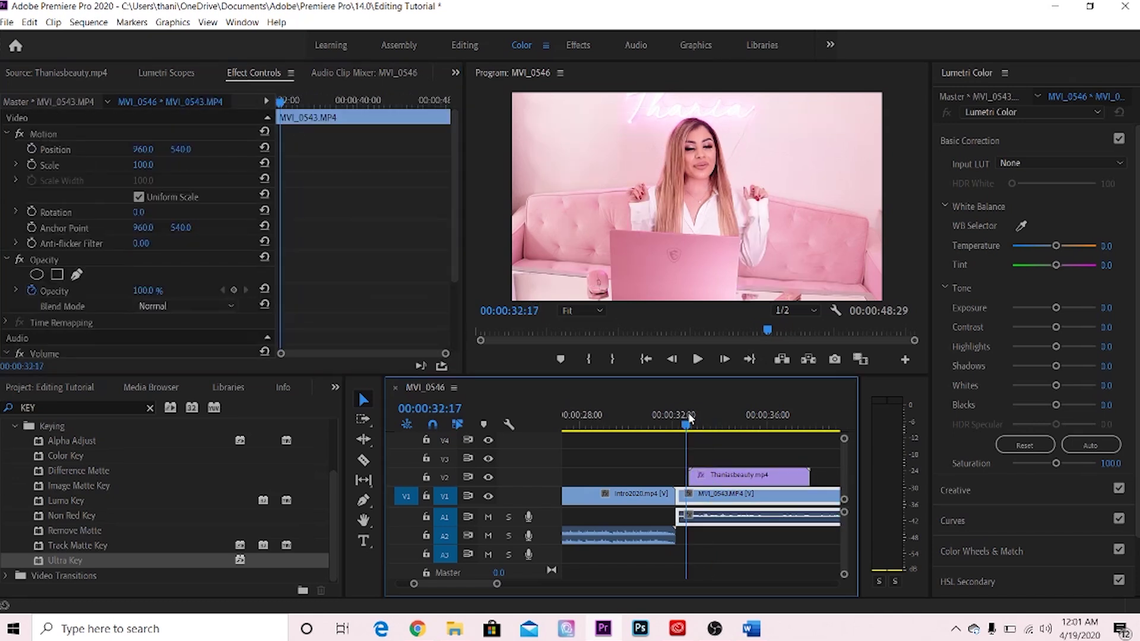
{"action": "key", "text": "space"}
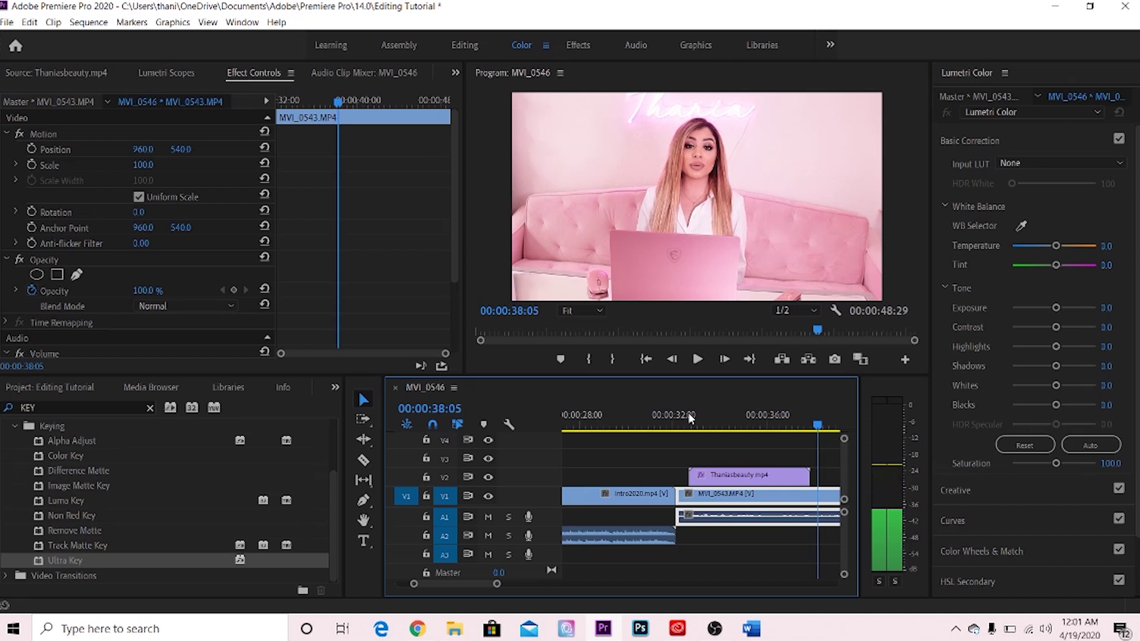
Stop playback, position the playhead at 00:00:33:01 on MVI_0543.MP4, and open the Audio Track Mixer
{"action": "key", "text": "space"}
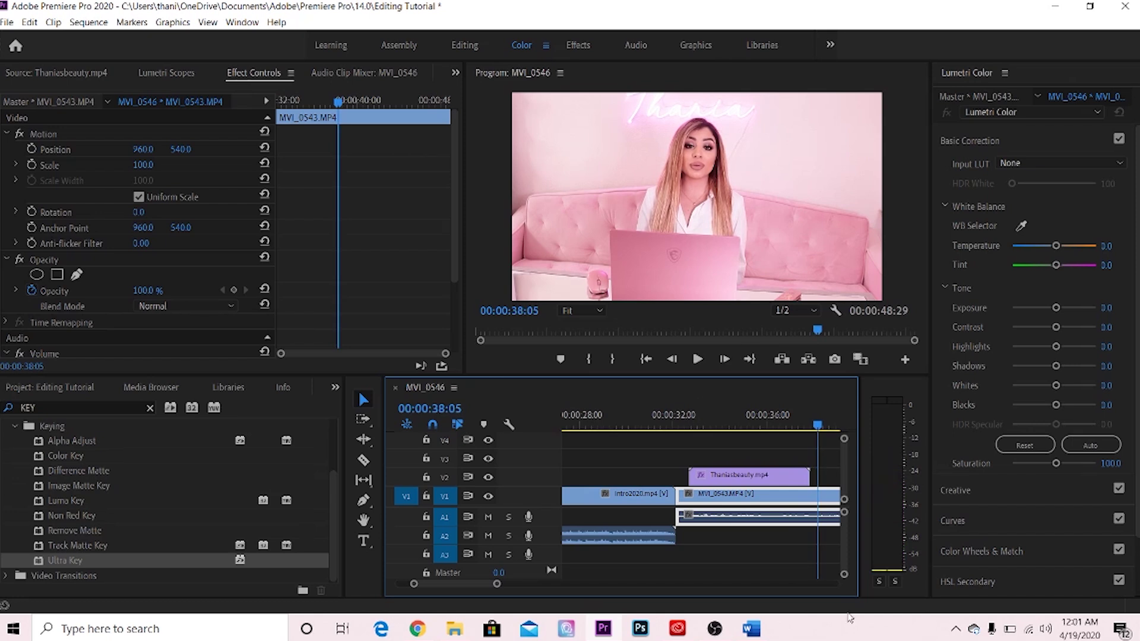
{"action": "left_click", "coordinate": [747, 457]}
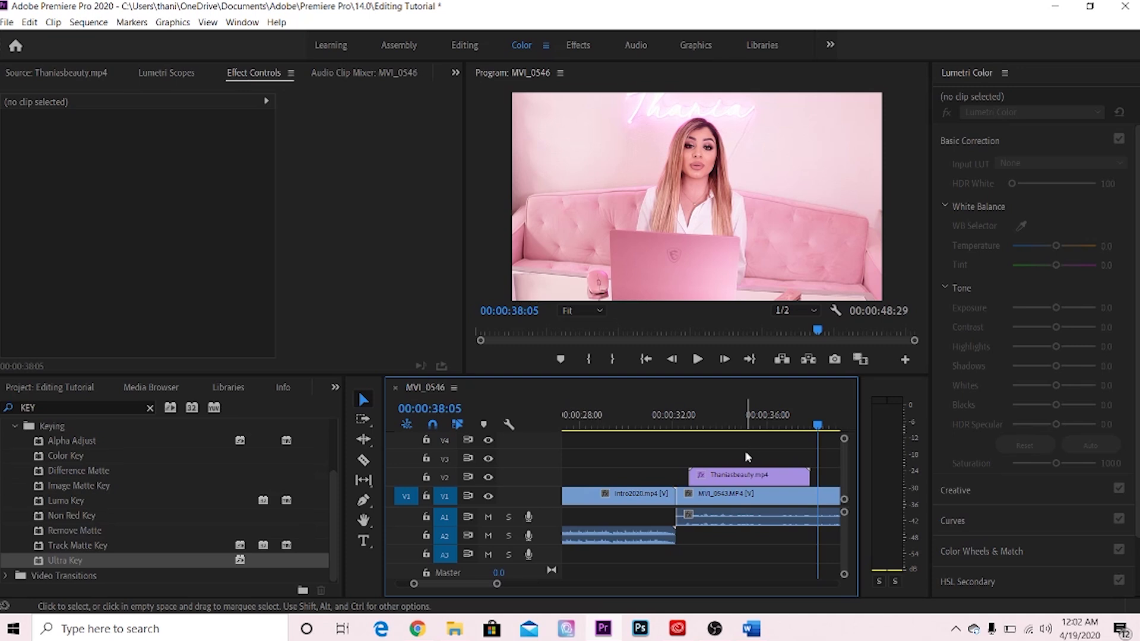
{"action": "left_click", "coordinate": [68, 388]}
{"action": "left_click", "coordinate": [697, 413]}
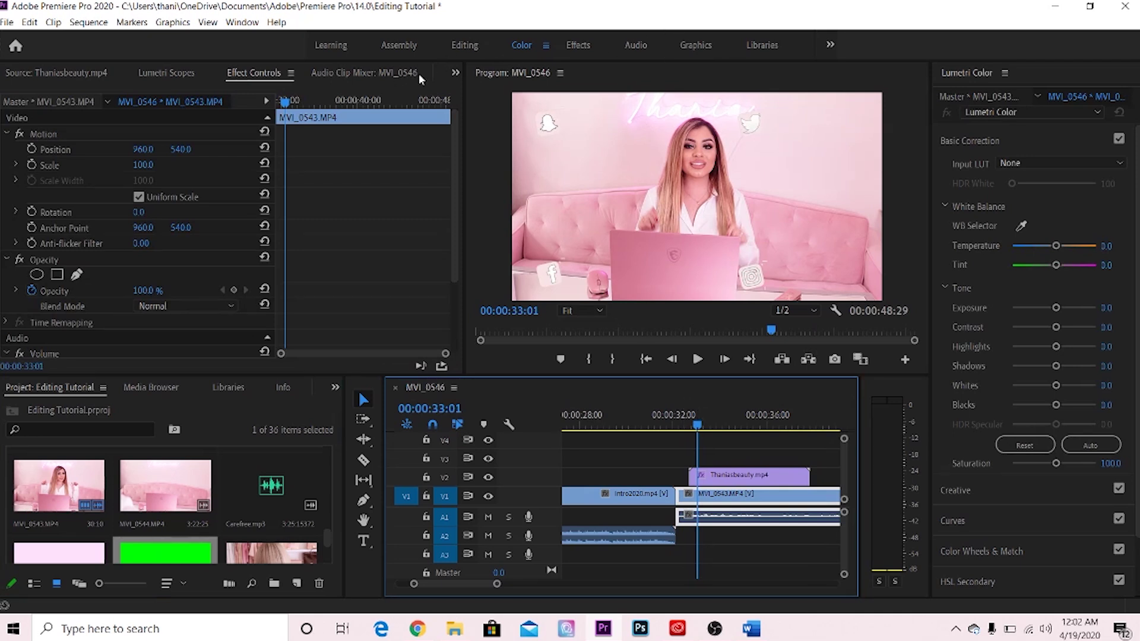
{"action": "left_click", "coordinate": [455, 72]}
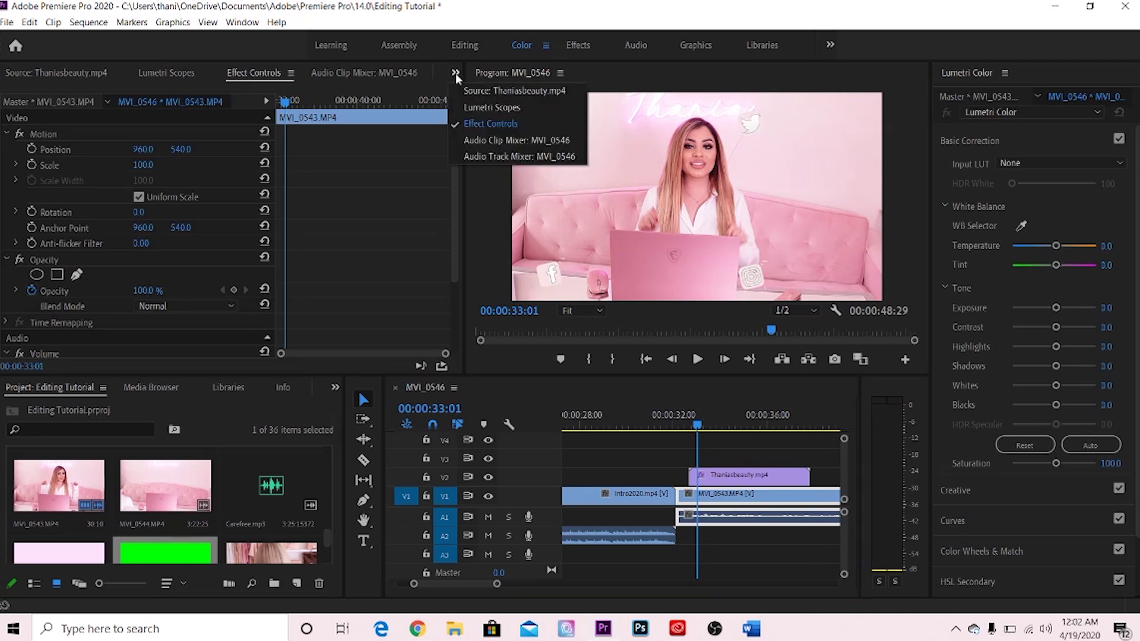
{"action": "left_click", "coordinate": [498, 158]}
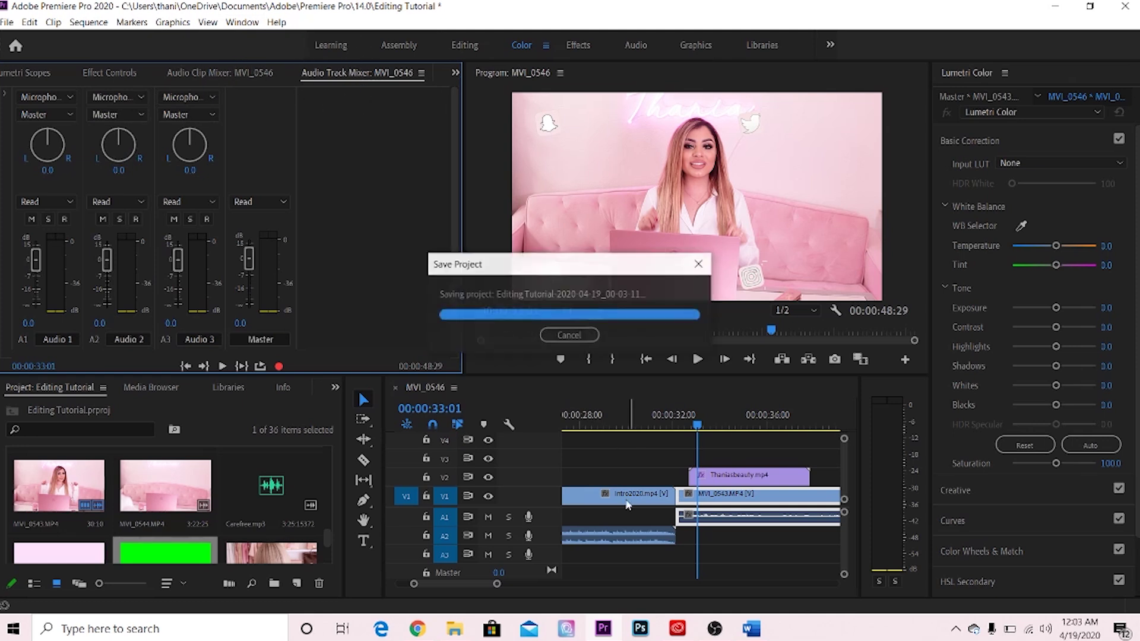
Examine the clip levels in the Audio Clip Mixer at 00:00:30:14 and 00:00:38:09, and return to the Audio Track Mixer
{"action": "left_click", "coordinate": [224, 74]}
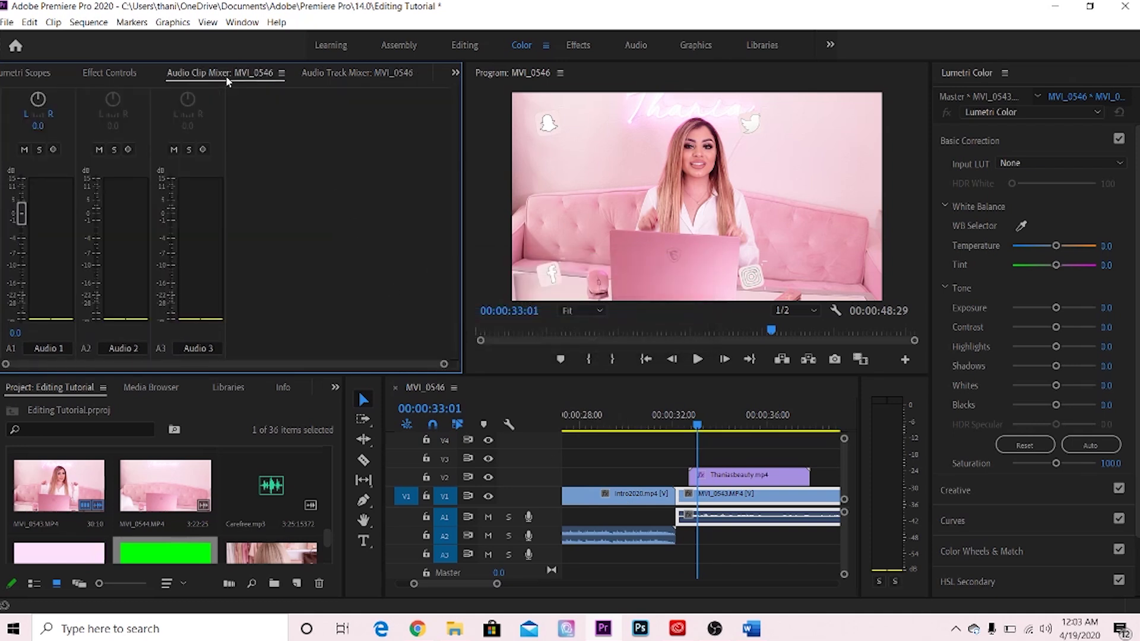
{"action": "left_click", "coordinate": [638, 416]}
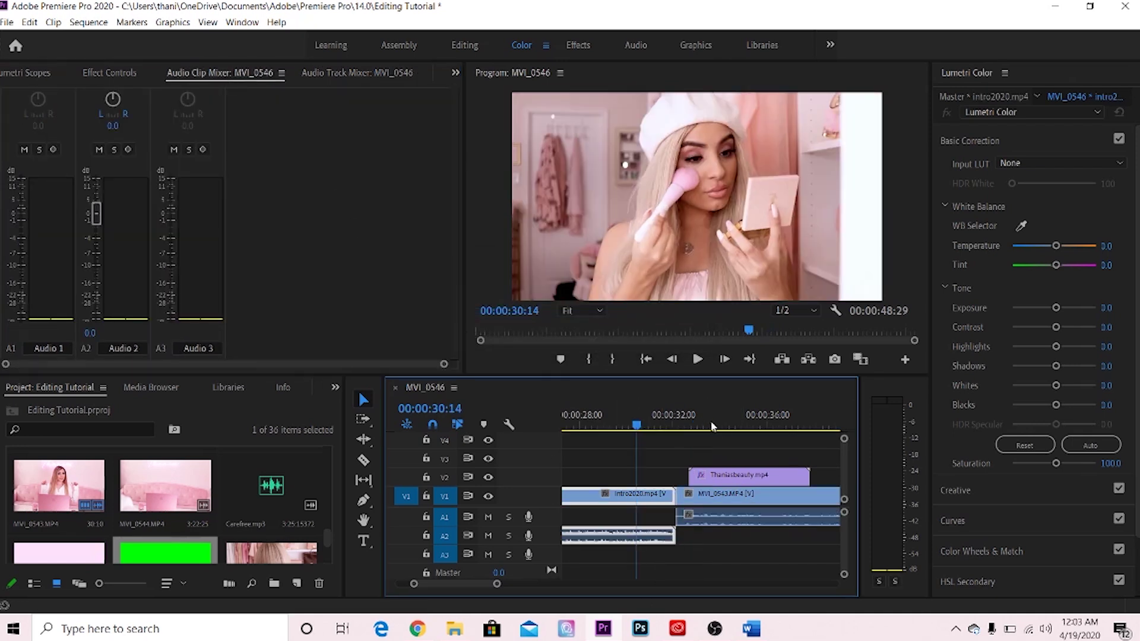
{"action": "left_click", "coordinate": [698, 414]}
{"action": "left_click", "coordinate": [823, 423]}
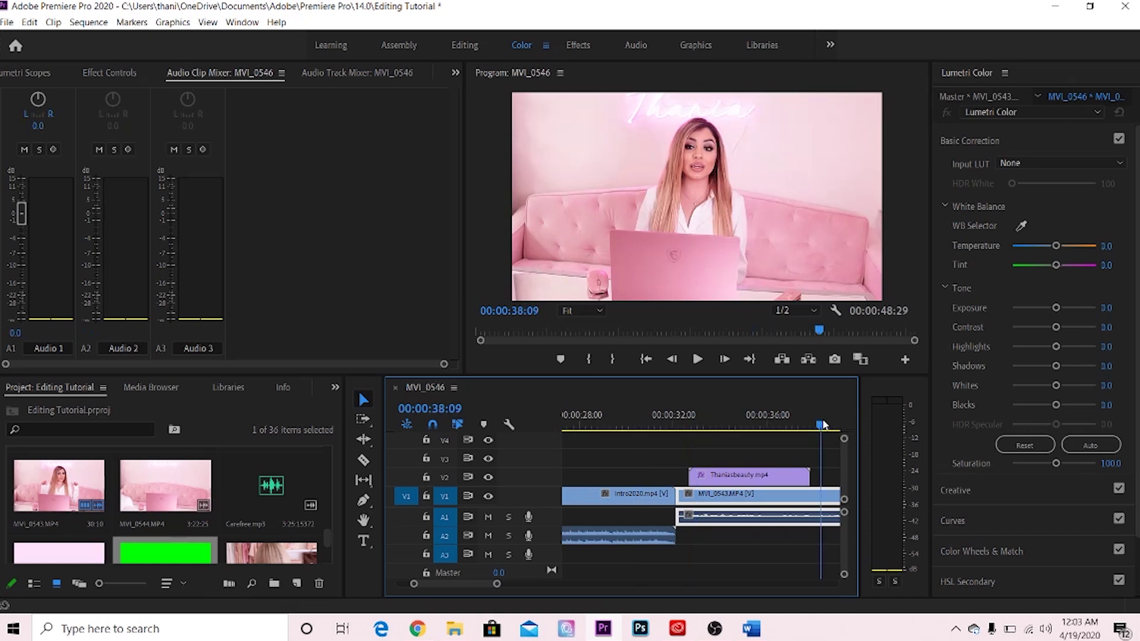
{"action": "left_click", "coordinate": [334, 76]}
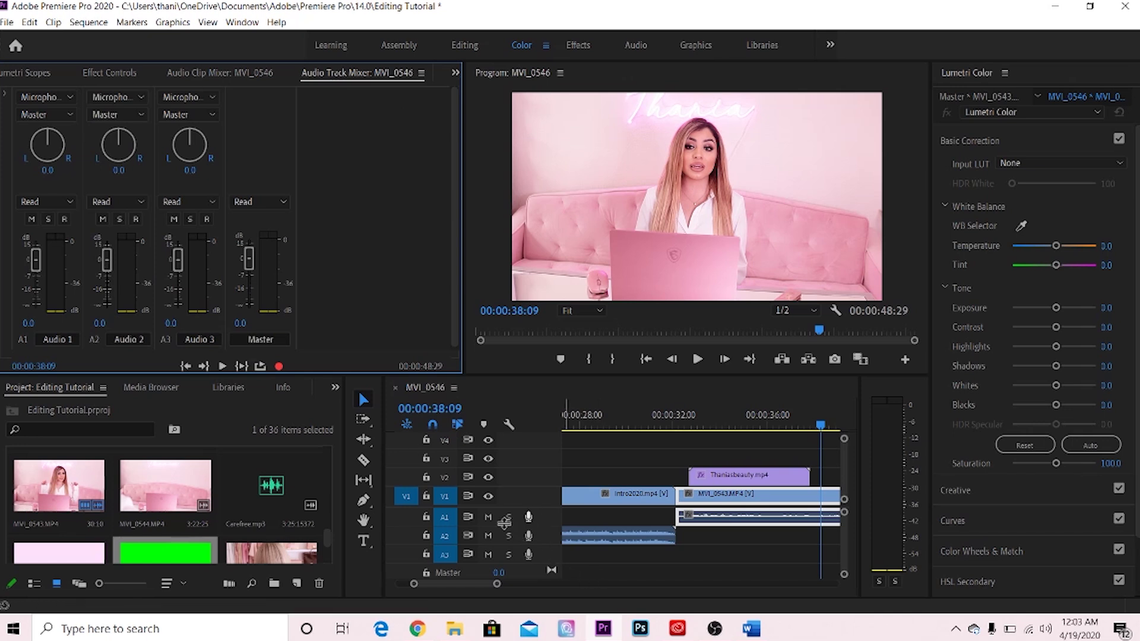
Examine the audio of intro2020.mp4 on track A2 at 00:00:30:25 and of MVI_0543.MP4 on track A1 at 00:00:34:06
{"action": "left_click", "coordinate": [660, 542]}
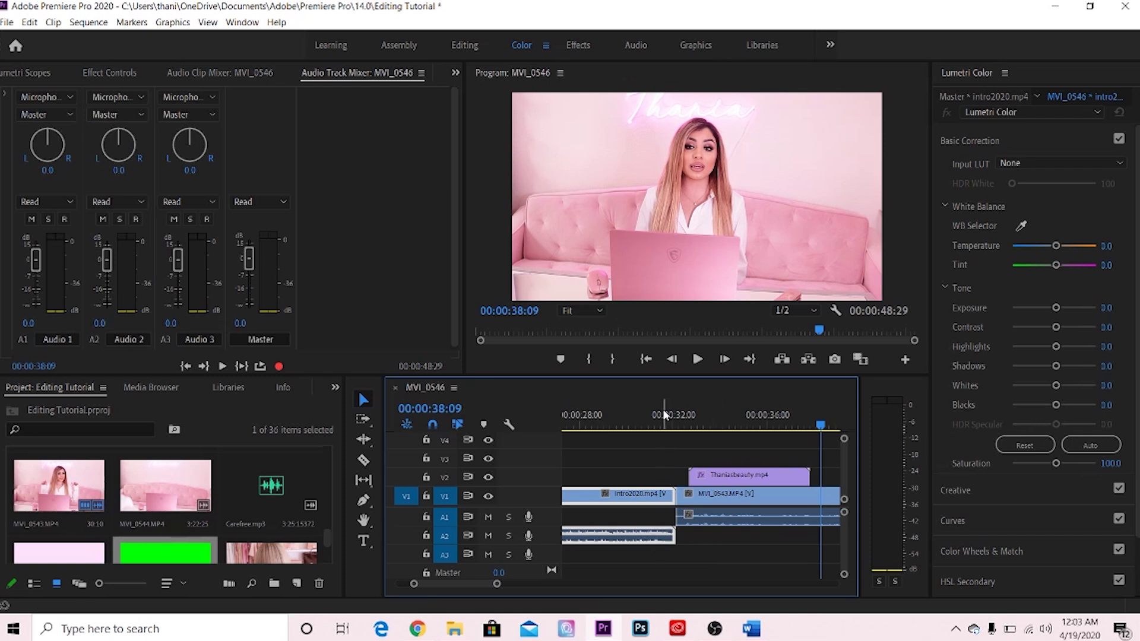
{"action": "scroll", "coordinate": [664, 414], "scroll_direction": "up", "scroll_amount": 3}
{"action": "scroll", "coordinate": [677, 414], "scroll_direction": "down", "scroll_amount": 1}
{"action": "left_click", "coordinate": [691, 415]}
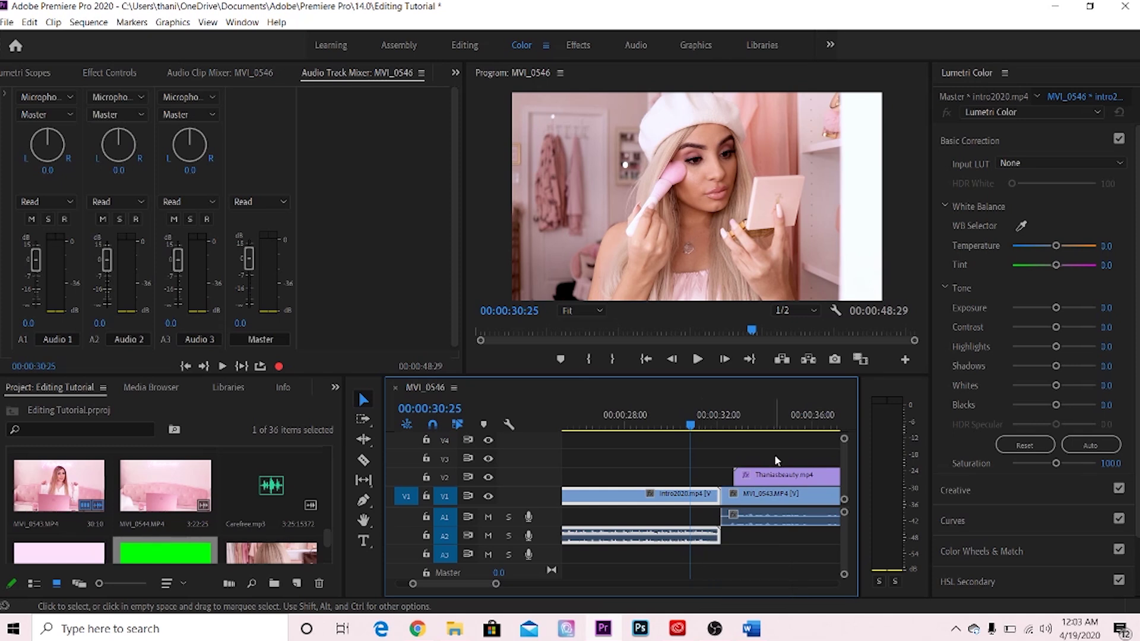
{"action": "left_click", "coordinate": [771, 426]}
{"action": "left_click", "coordinate": [760, 520]}
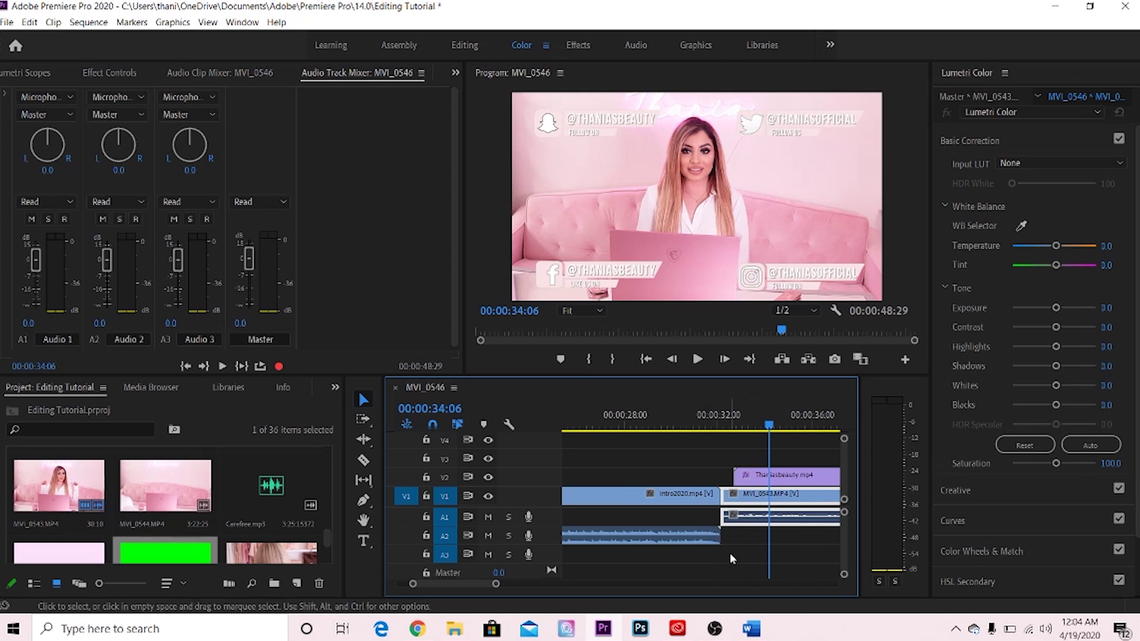
Place Carefree.mp3 on track A3 under the start of MVI_0543.MP4, preview the sound, and return the playhead to 00:00:32:16
{"action": "left_click", "coordinate": [237, 484]}
{"action": "double_click", "coordinate": [249, 478]}
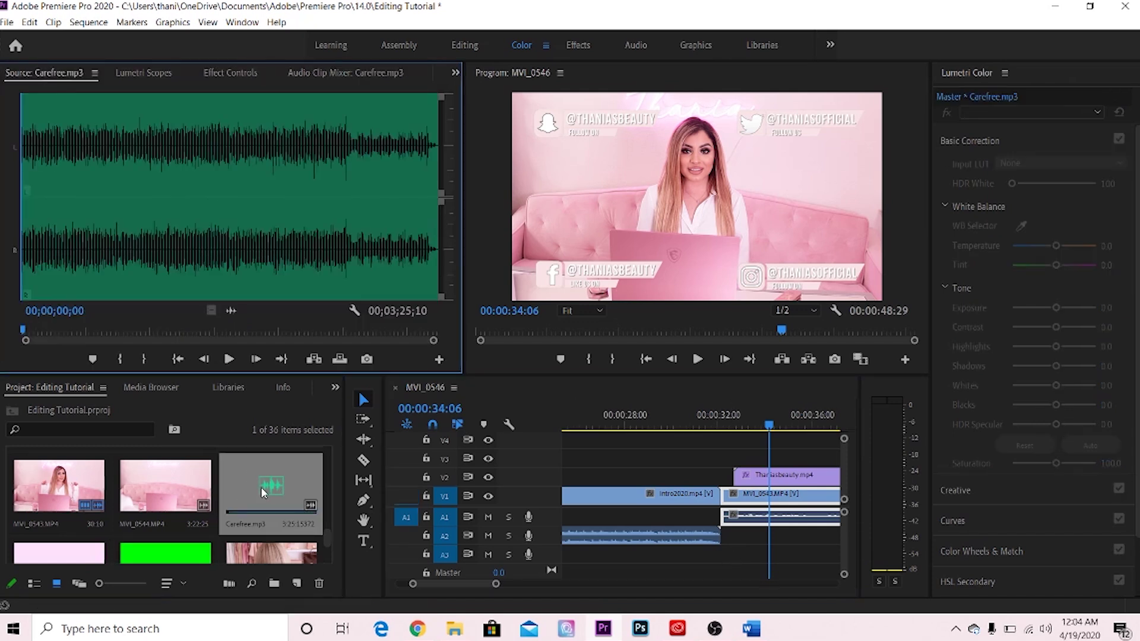
{"action": "left_click_drag", "start_coordinate": [244, 479], "coordinate": [742, 561]}
{"action": "left_click", "coordinate": [739, 418]}
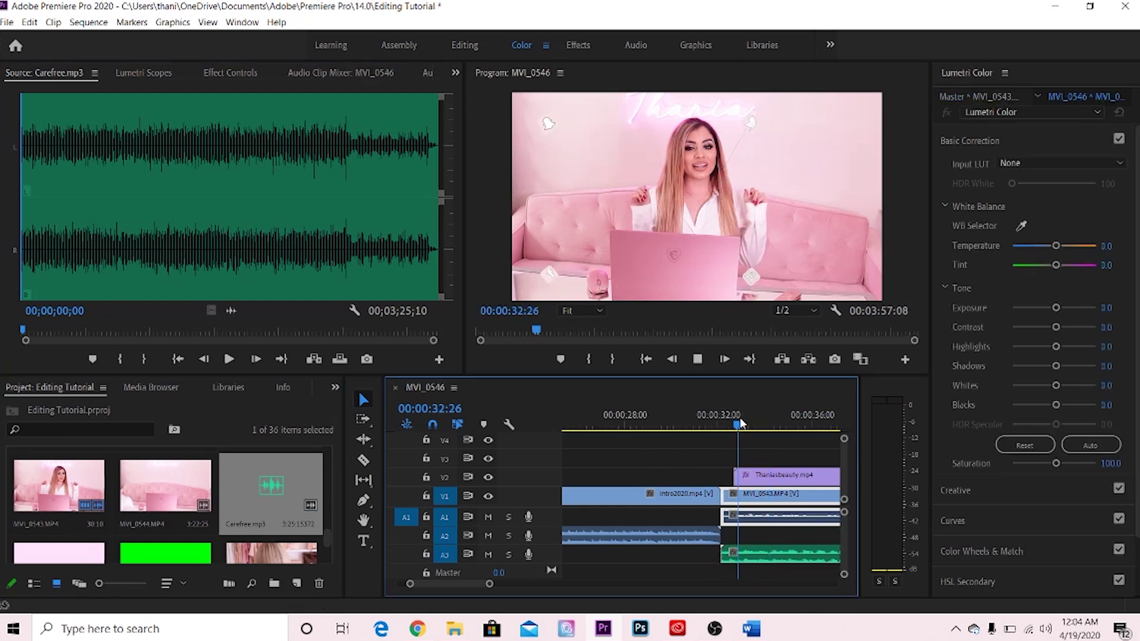
{"action": "key", "text": "space"}
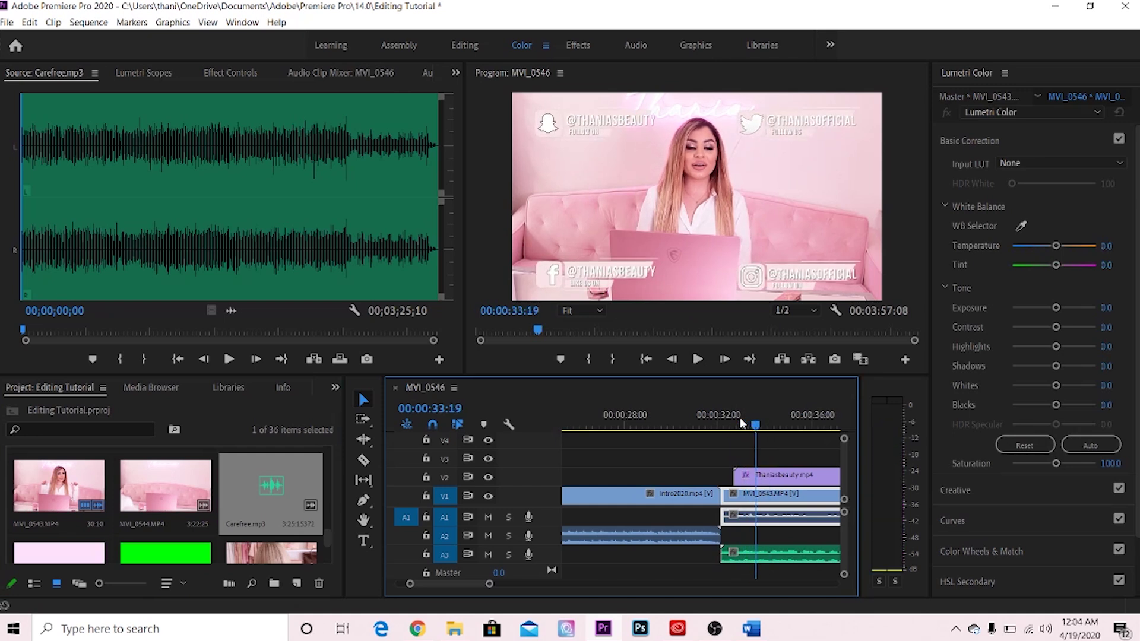
{"action": "left_click", "coordinate": [732, 414]}
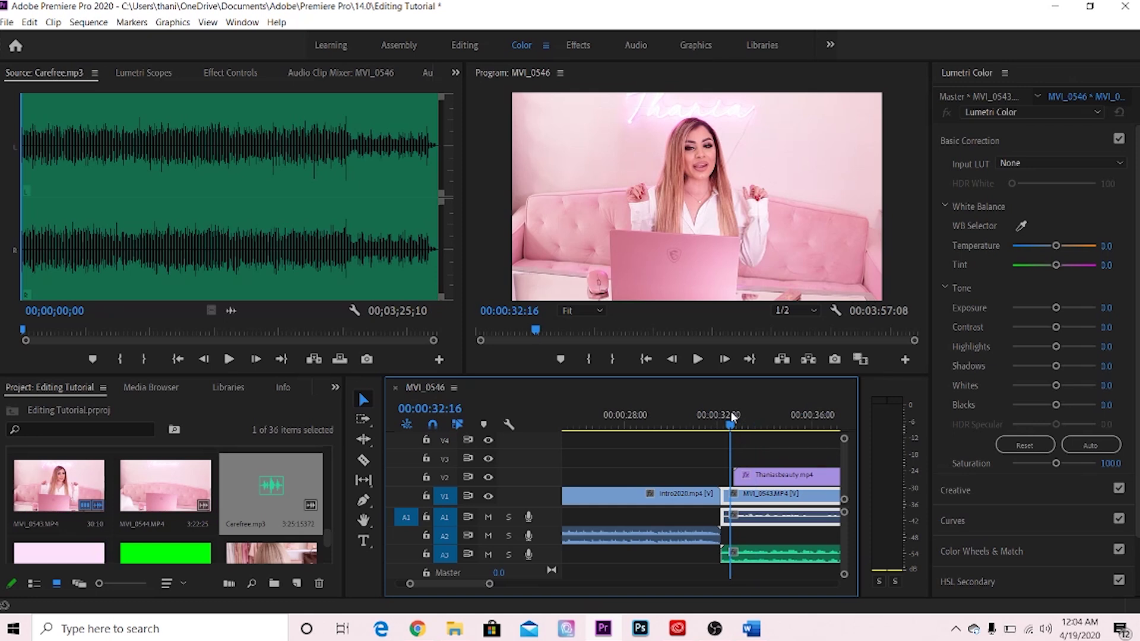
In the Audio Track Mixer, set the volume of Audio 1 to 15.0, Audio 2 to -5.8 and Audio 3 to -31.5, and play the mix back
{"action": "left_click", "coordinate": [428, 73]}
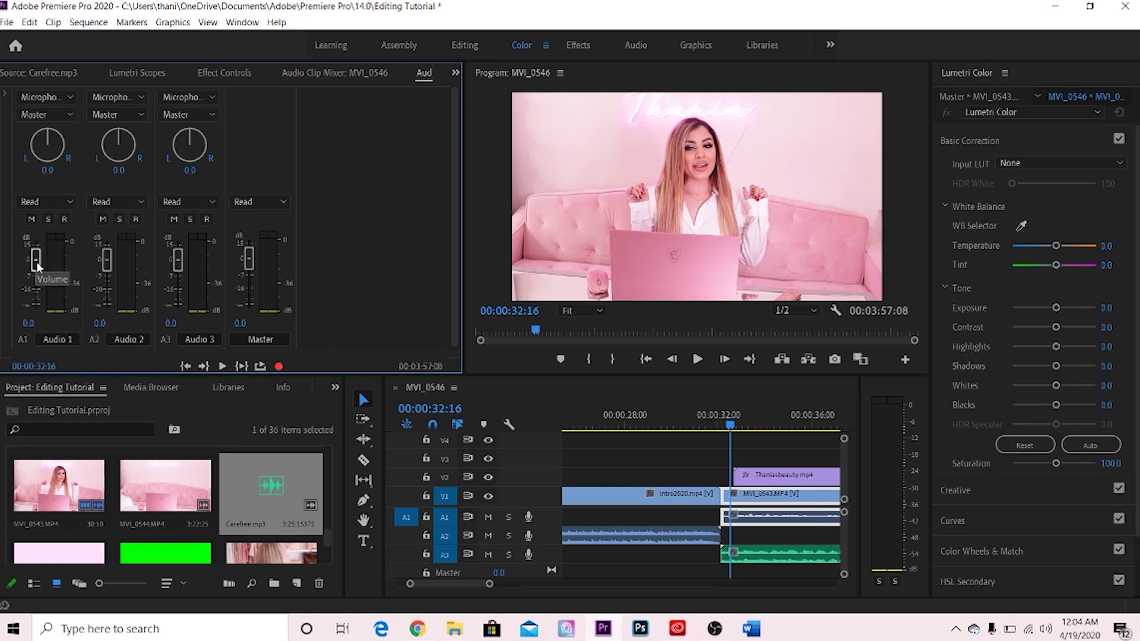
{"action": "left_click_drag", "start_coordinate": [37, 262], "coordinate": [37, 222]}
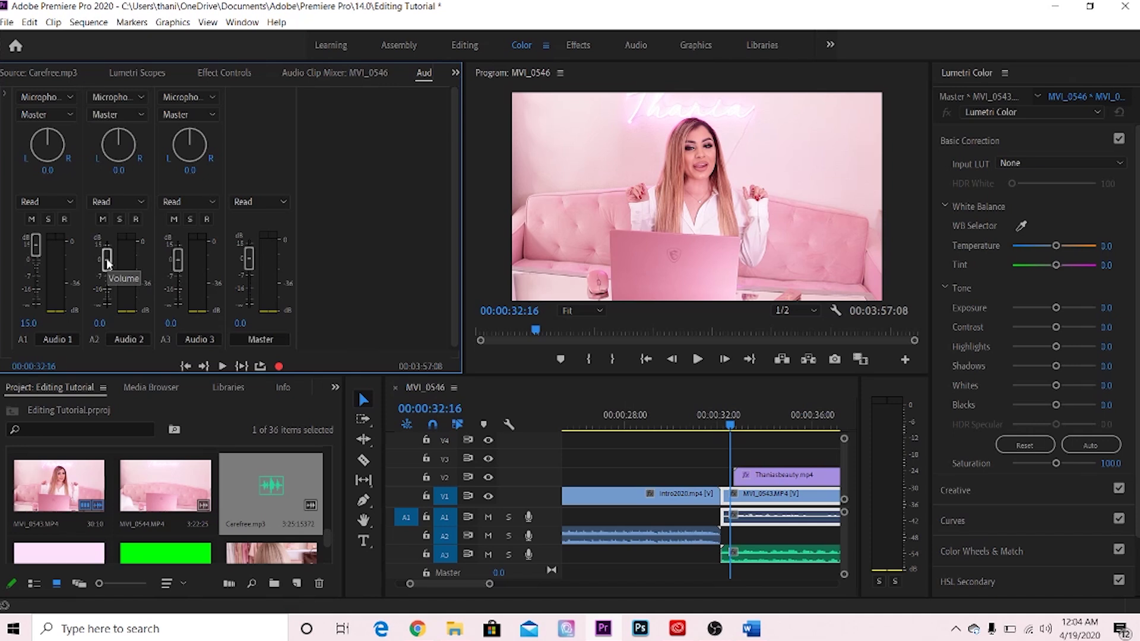
{"action": "left_click_drag", "start_coordinate": [107, 260], "coordinate": [108, 275]}
{"action": "left_click", "coordinate": [757, 555]}
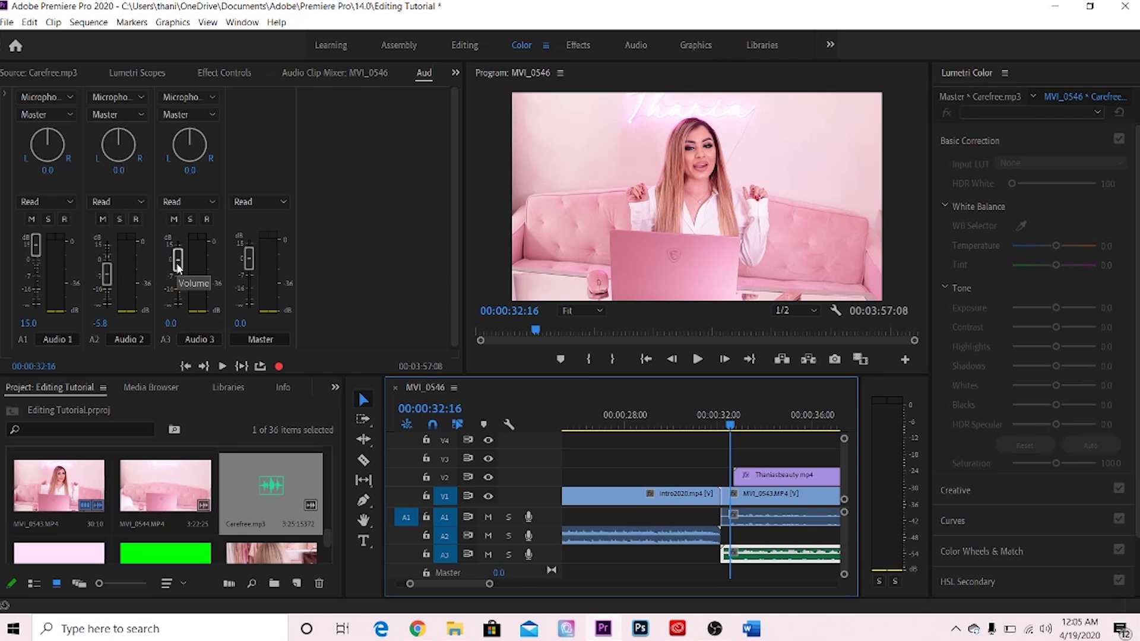
{"action": "left_click_drag", "start_coordinate": [177, 263], "coordinate": [181, 296]}
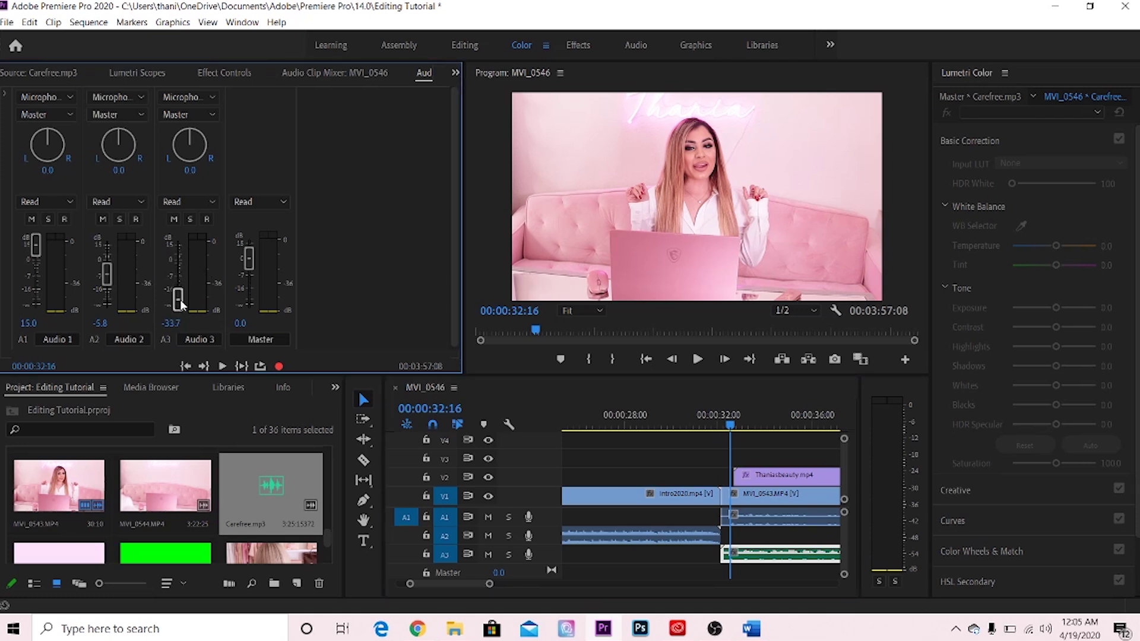
{"action": "left_click_drag", "start_coordinate": [180, 298], "coordinate": [180, 297]}
{"action": "left_click", "coordinate": [728, 407]}
{"action": "key", "text": "space"}
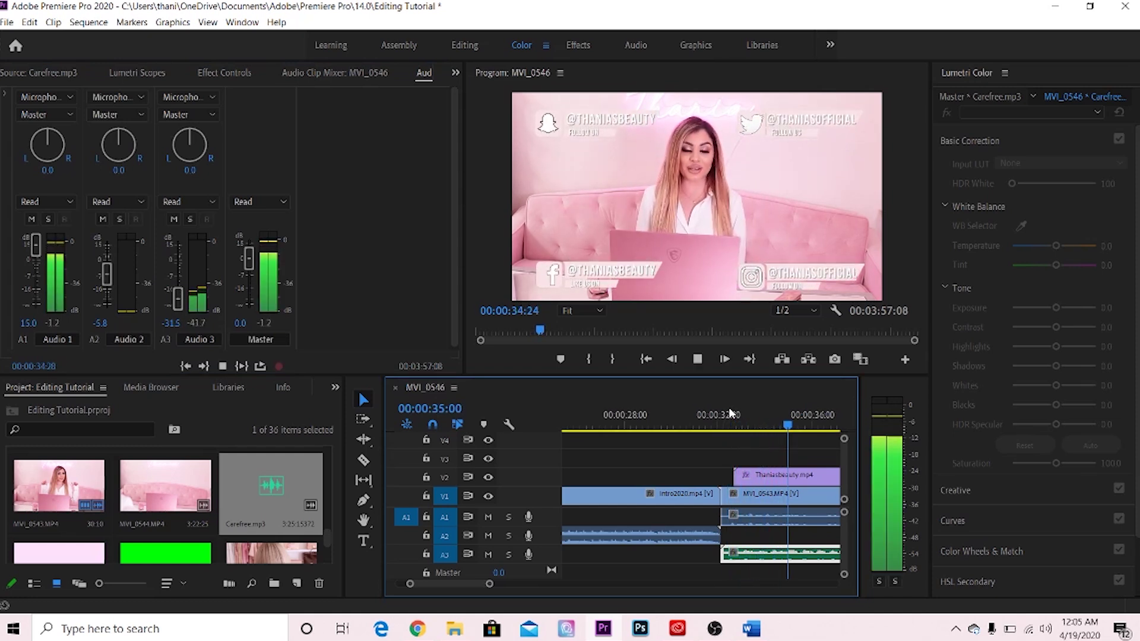
{"action": "key", "text": "space"}
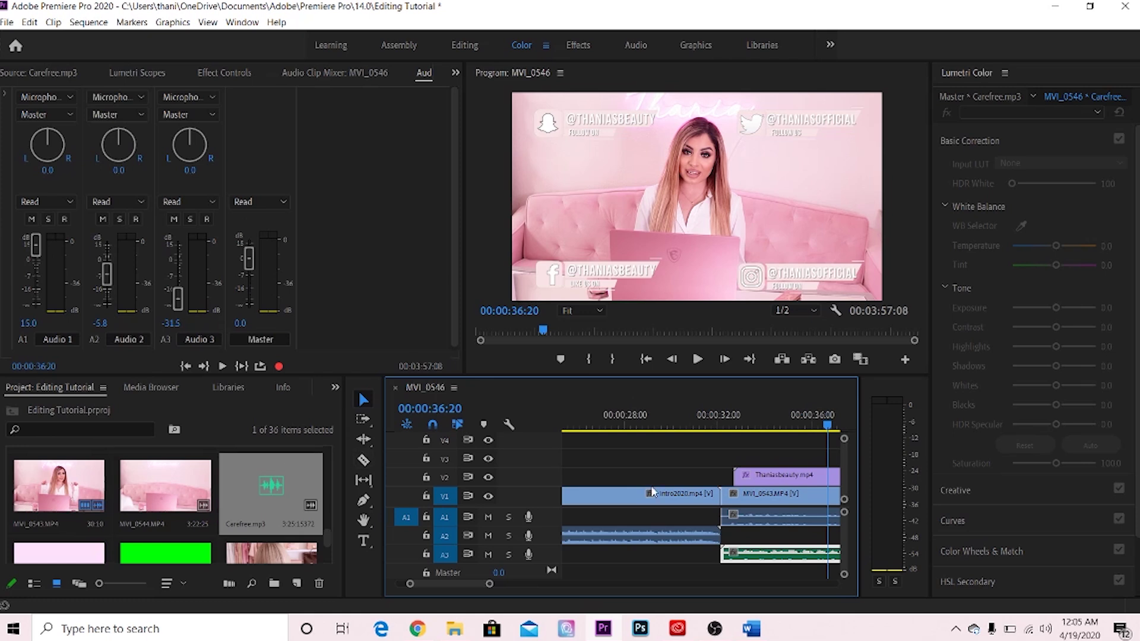
Position the playhead at 00:00:16:20 in intro2020.mp4 and set the clip's volume to -1.2 in the Audio Clip Mixer
{"action": "scroll", "coordinate": [633, 530], "scroll_direction": "up", "scroll_amount": 5}
{"action": "scroll", "coordinate": [634, 536], "scroll_direction": "up", "scroll_amount": 2}
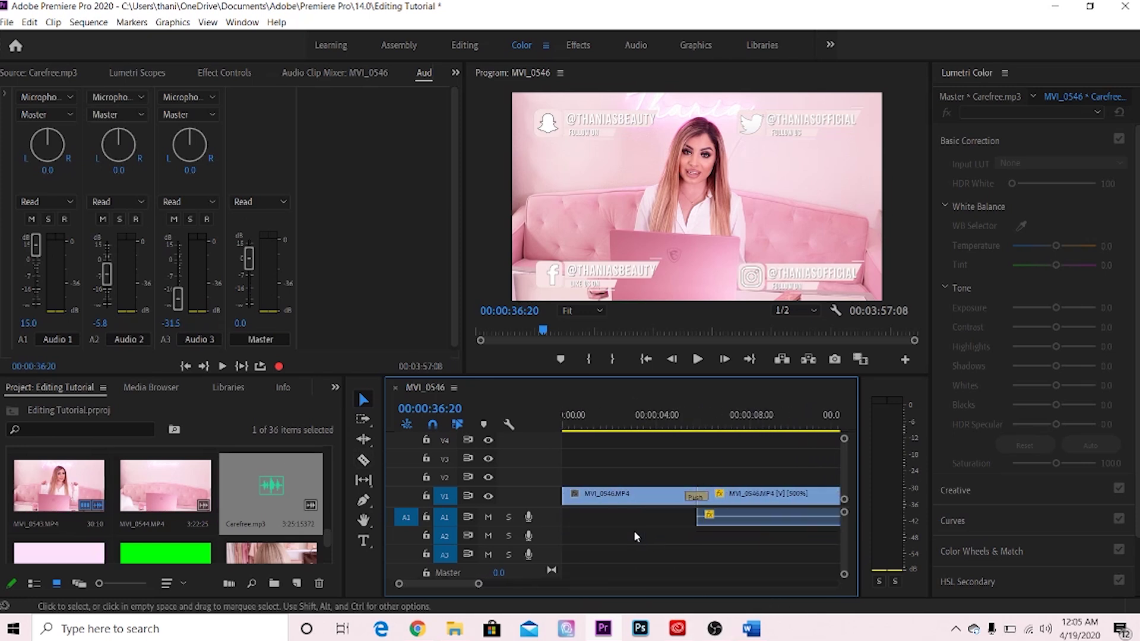
{"action": "left_click", "coordinate": [687, 427]}
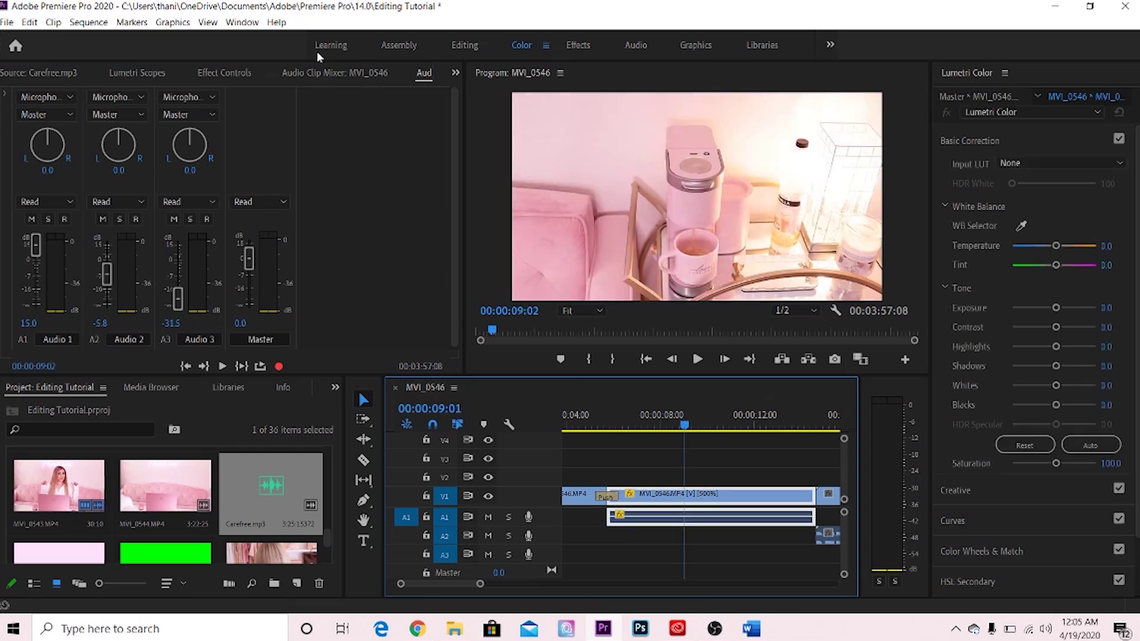
{"action": "left_click", "coordinate": [317, 74]}
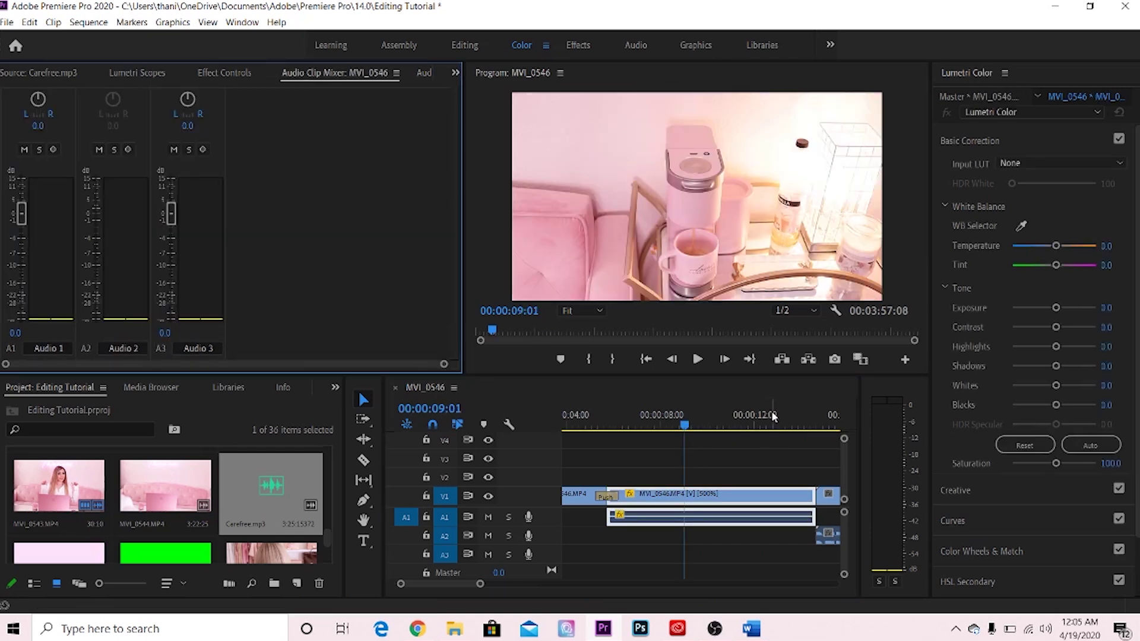
{"action": "left_click", "coordinate": [588, 415]}
{"action": "left_click", "coordinate": [709, 415]}
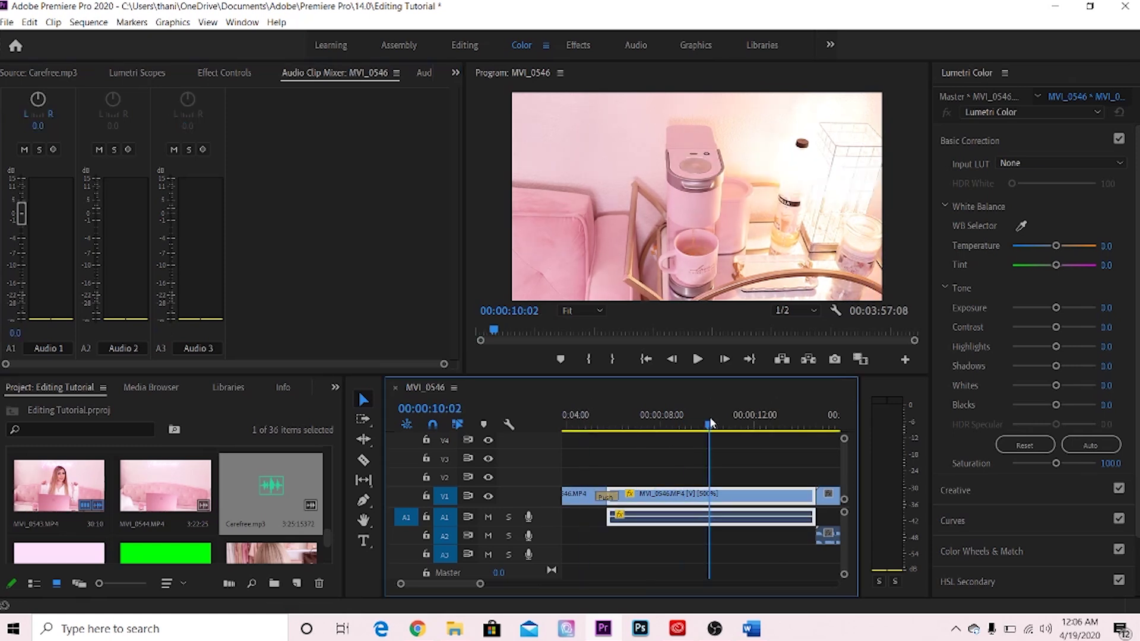
{"action": "scroll", "coordinate": [729, 502], "scroll_direction": "down", "scroll_amount": 5}
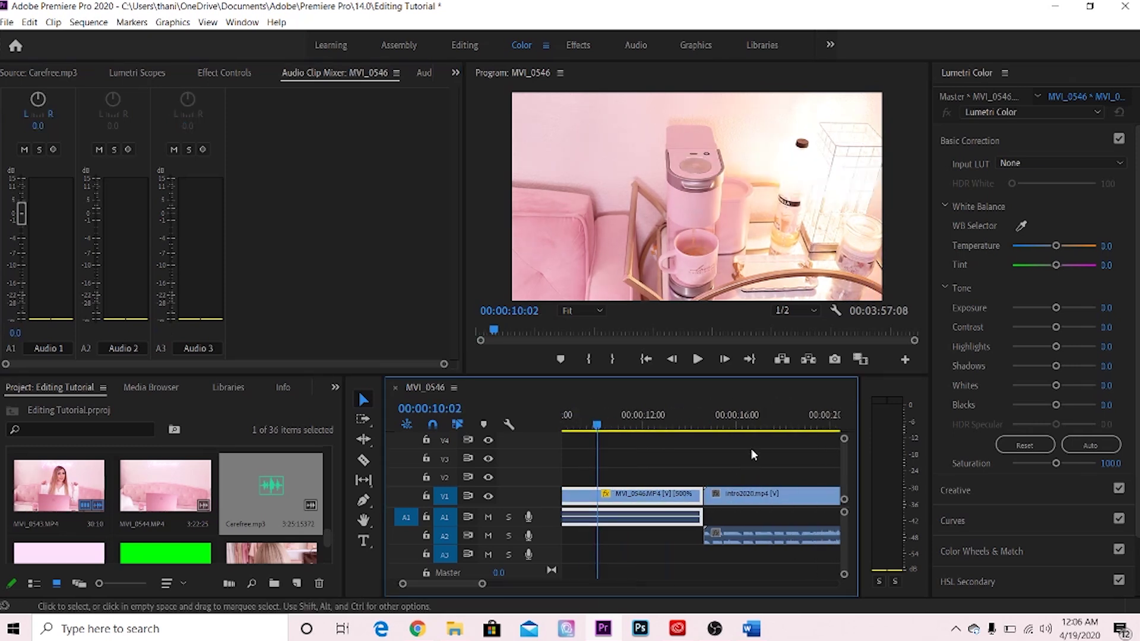
{"action": "left_click", "coordinate": [752, 420]}
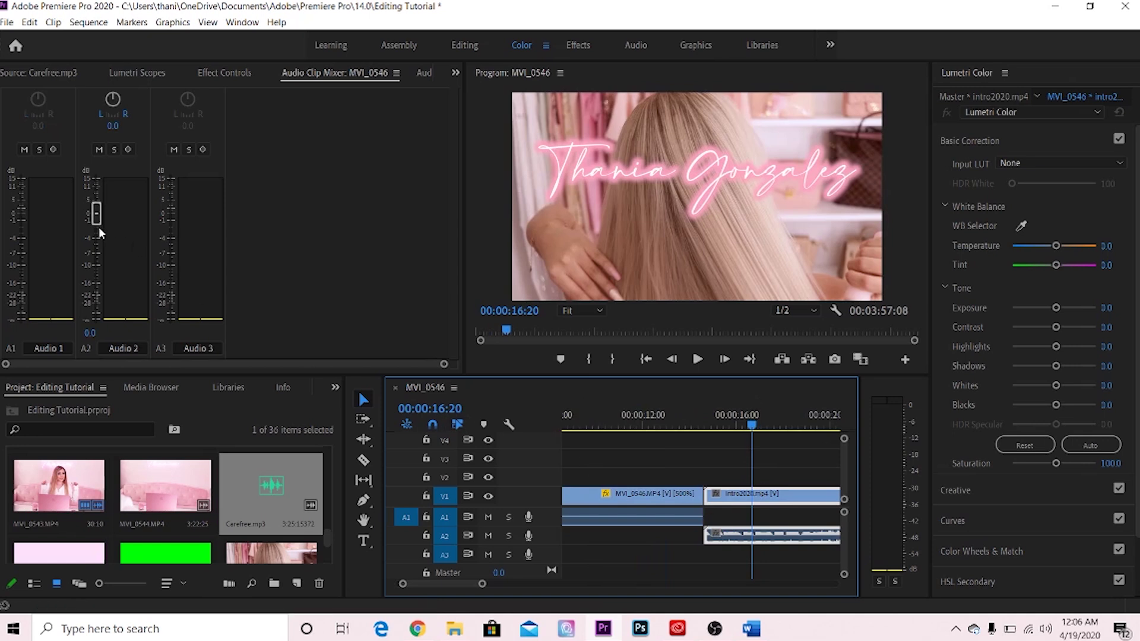
{"action": "mouse_move", "coordinate": [96, 218]}
{"action": "left_mouse_down"}
{"action": "mouse_move", "coordinate": [98, 249]}
{"action": "mouse_move", "coordinate": [99, 221]}
{"action": "left_mouse_up"}
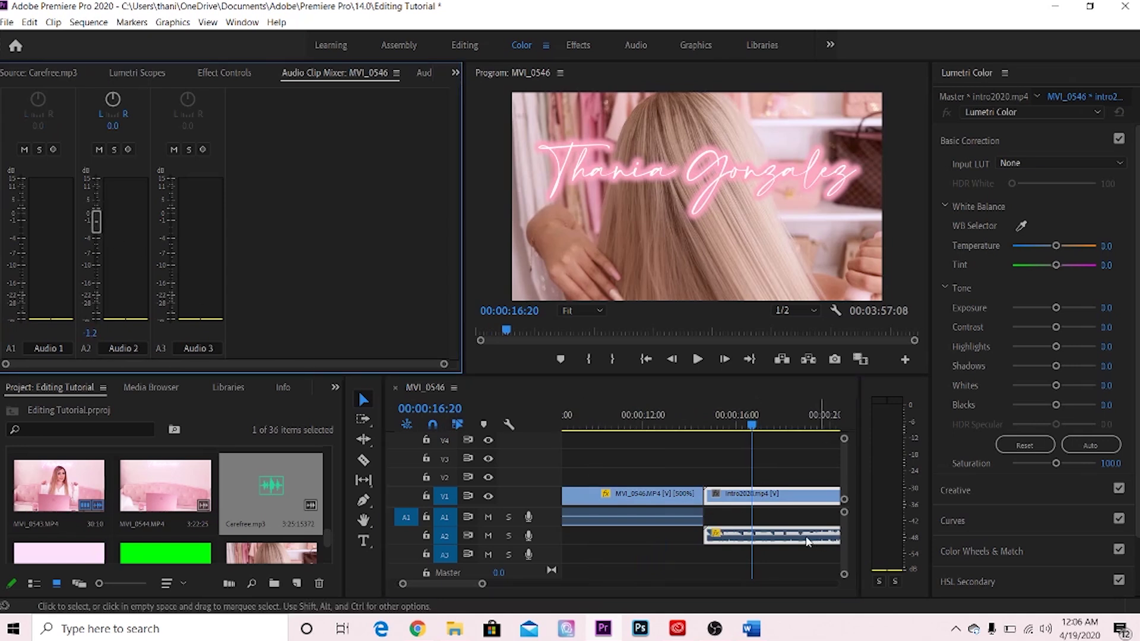
Place only the video of MVI_0507.MP4 on track V1 shortly after MVI_0543.MP4, above Carefree.mp3, and position the playhead at 00:00:51:28
{"action": "scroll", "coordinate": [761, 515], "scroll_direction": "down", "scroll_amount": 5}
{"action": "scroll", "coordinate": [759, 514], "scroll_direction": "down", "scroll_amount": 2}
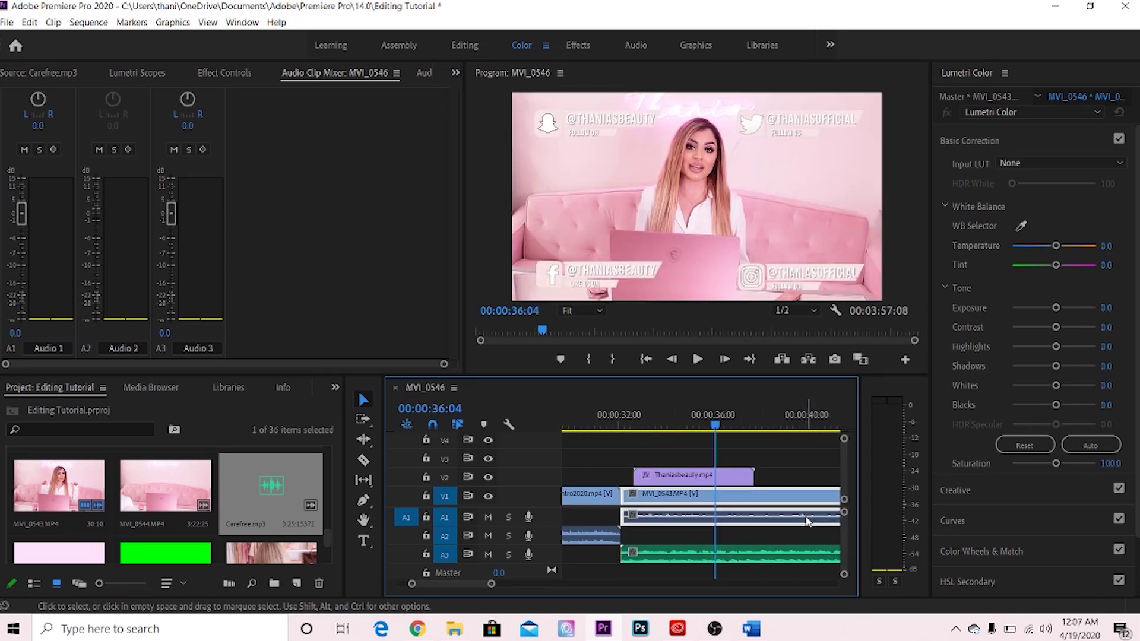
{"action": "scroll", "coordinate": [806, 520], "scroll_direction": "up", "scroll_amount": 4}
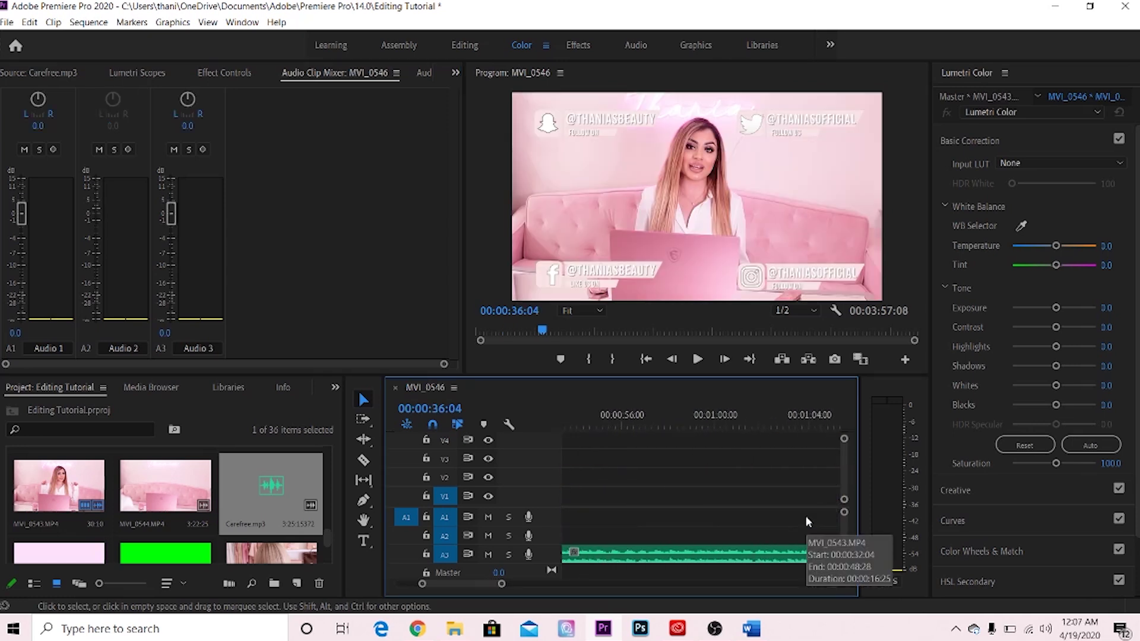
{"action": "scroll", "coordinate": [807, 520], "scroll_direction": "down", "scroll_amount": 12}
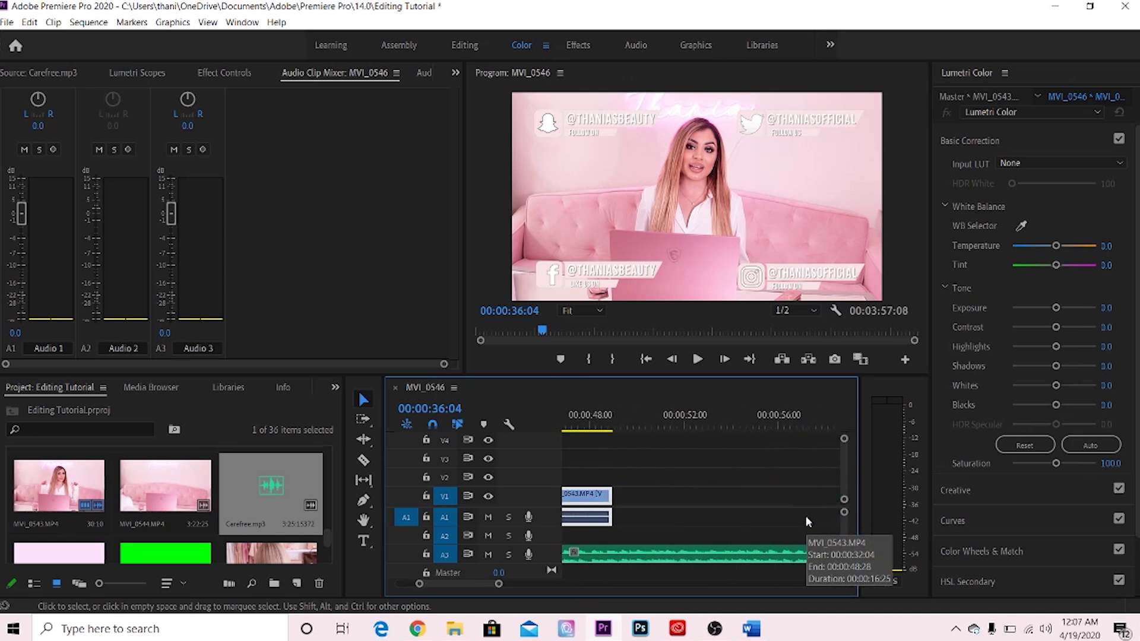
{"action": "left_click", "coordinate": [618, 425]}
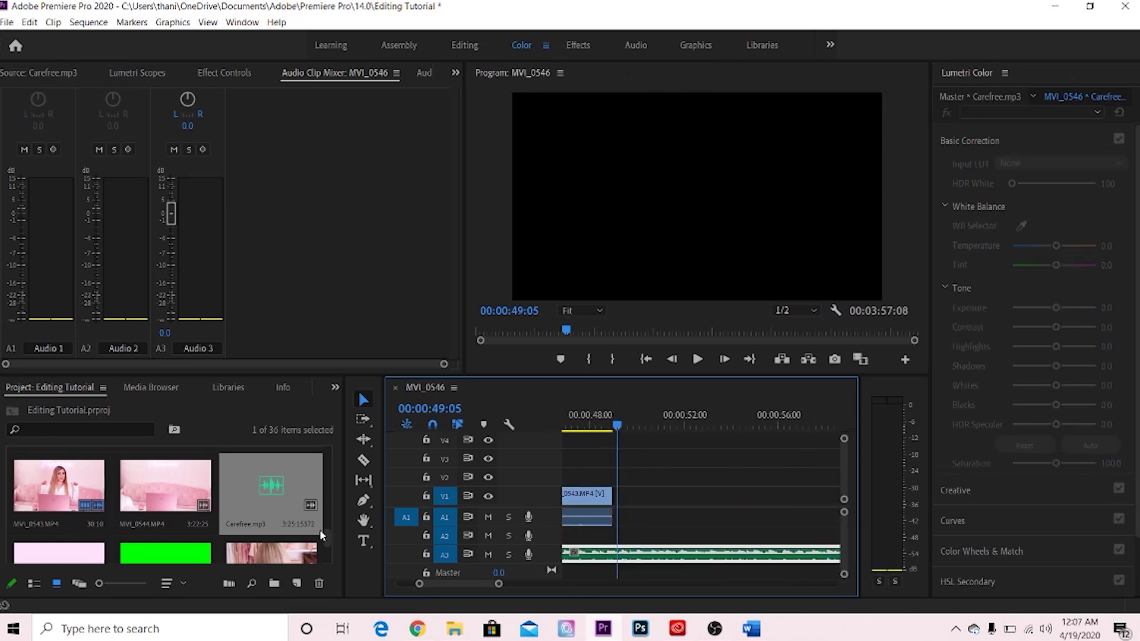
{"action": "left_click_drag", "start_coordinate": [328, 536], "coordinate": [326, 504]}
{"action": "double_click", "coordinate": [51, 534]}
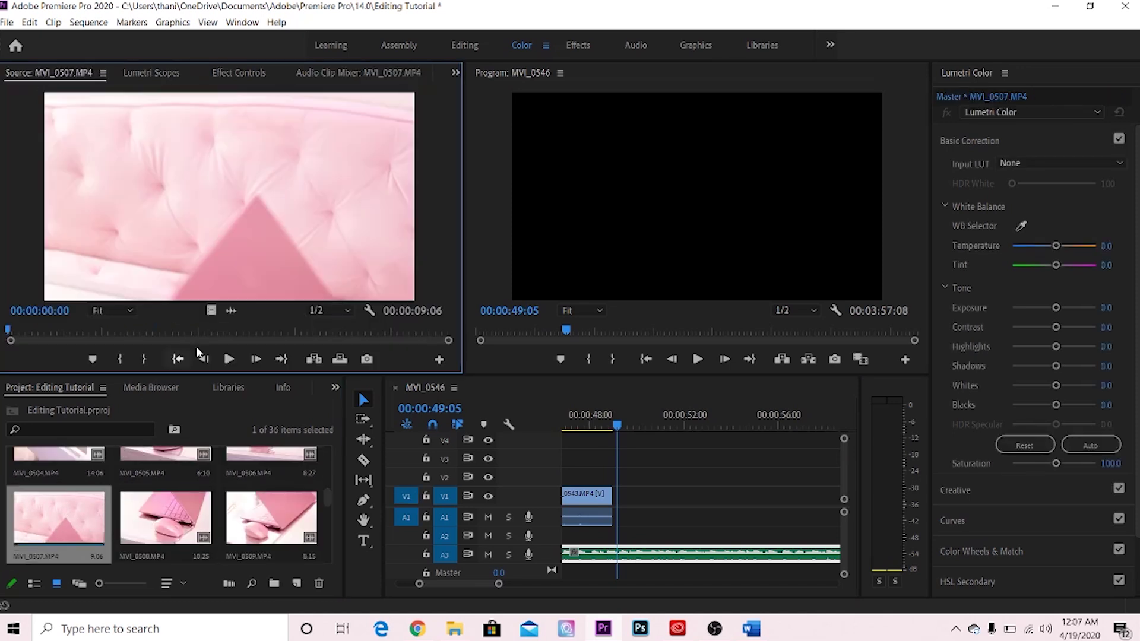
{"action": "left_click_drag", "start_coordinate": [211, 311], "coordinate": [653, 493]}
{"action": "left_click", "coordinate": [683, 415]}
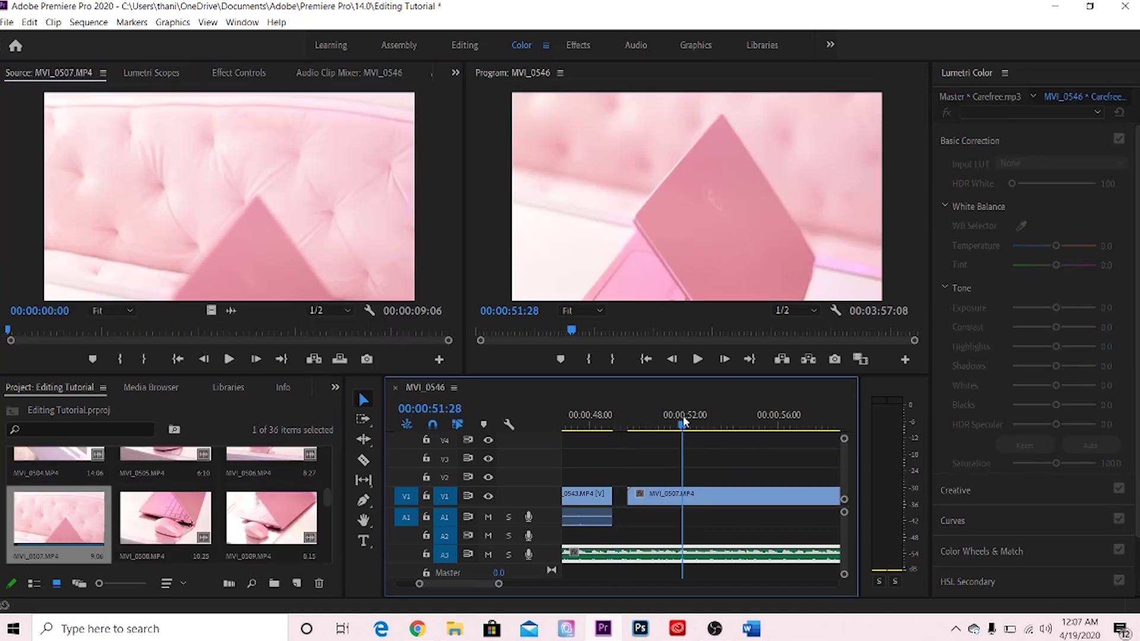
Place only the video of MVI_0493.MP4 on track V1 directly after MVI_0507.MP4
{"action": "mouse_move", "coordinate": [722, 428]}
{"action": "left_mouse_down"}
{"action": "mouse_move", "coordinate": [828, 408]}
{"action": "mouse_move", "coordinate": [728, 418]}
{"action": "left_mouse_up"}
{"action": "scroll", "coordinate": [728, 417], "scroll_direction": "down", "scroll_amount": 5}
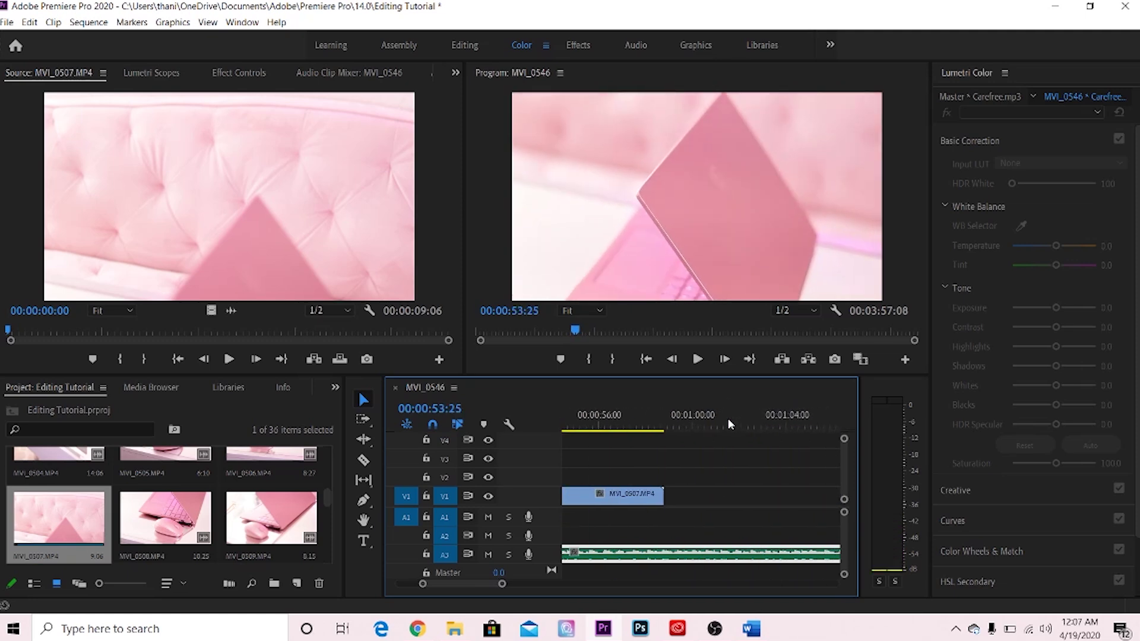
{"action": "scroll", "coordinate": [251, 487], "scroll_direction": "up", "scroll_amount": 3}
{"action": "double_click", "coordinate": [165, 478]}
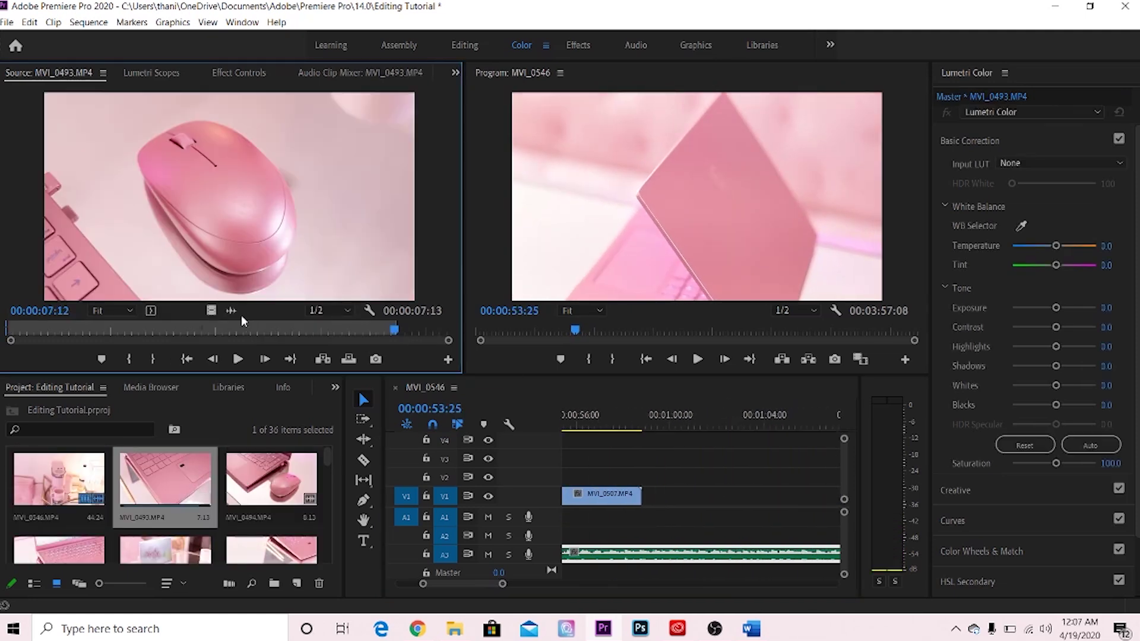
{"action": "left_click_drag", "start_coordinate": [210, 311], "coordinate": [640, 493]}
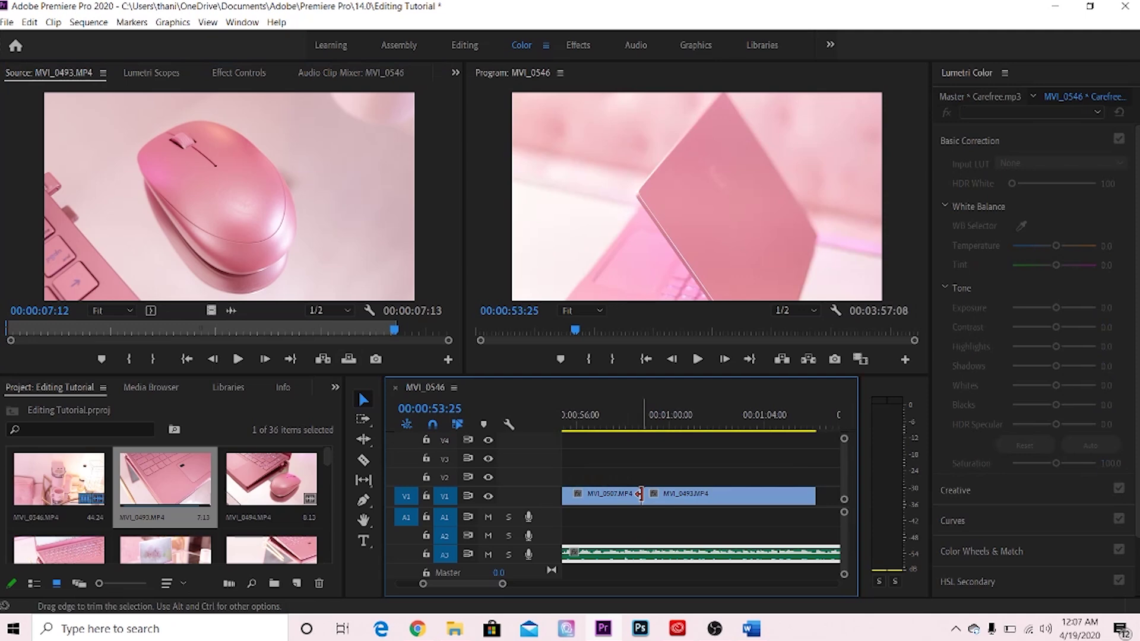
Position the playhead at 00:00:49:22 near the start of MVI_0507.MP4 and show the Audio Track Mixer
{"action": "scroll", "coordinate": [642, 495], "scroll_direction": "up", "scroll_amount": 7}
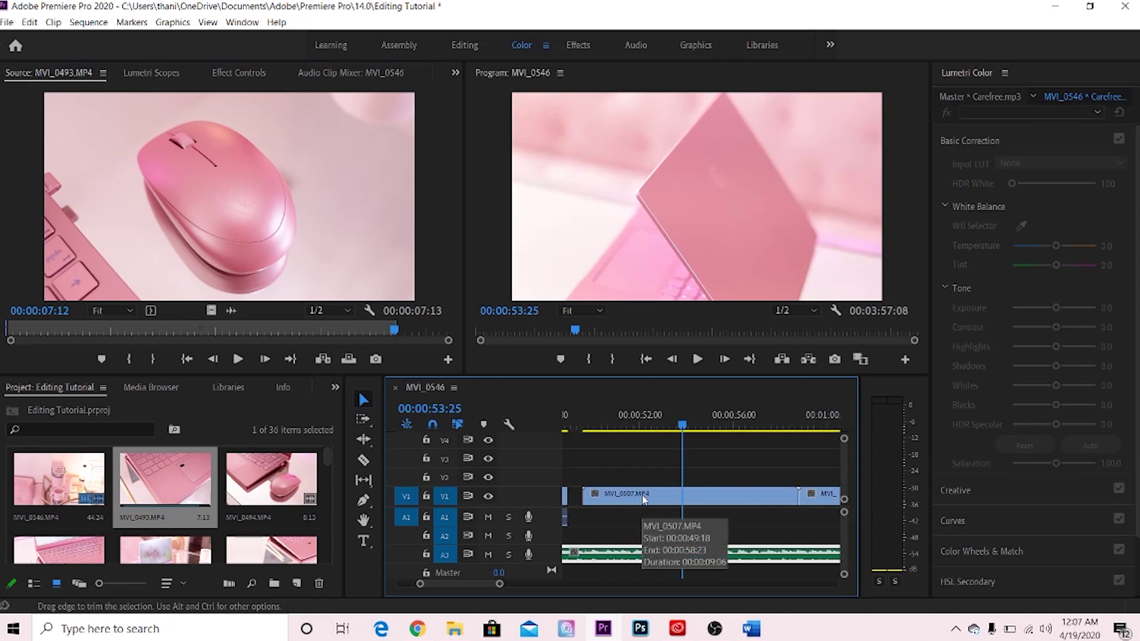
{"action": "right_click", "coordinate": [644, 499]}
{"action": "left_click", "coordinate": [586, 425]}
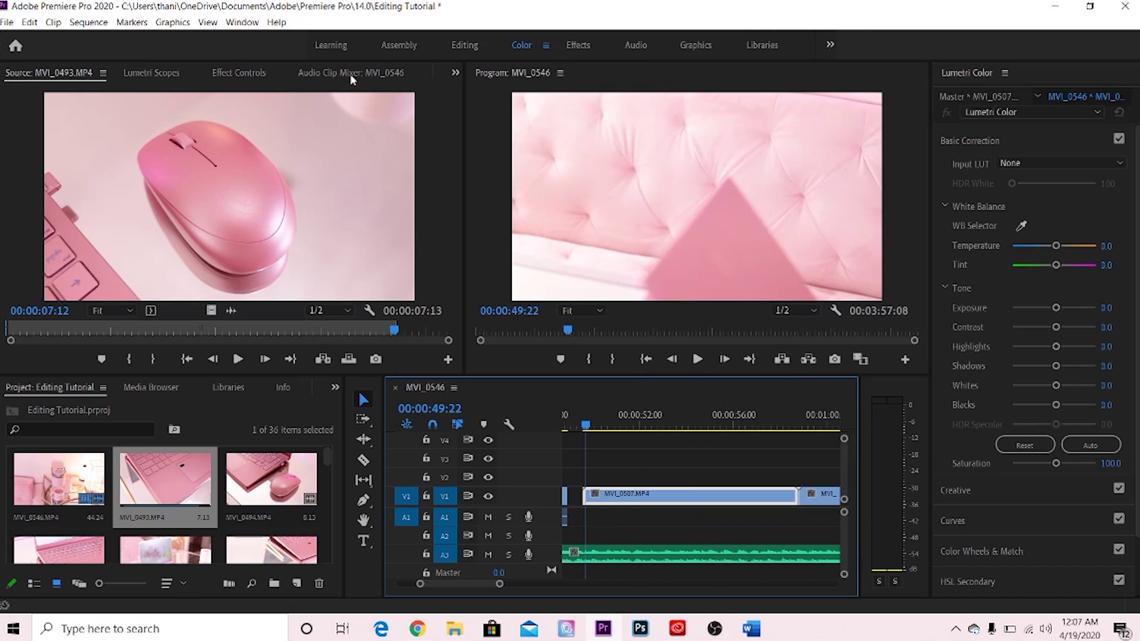
{"action": "left_click", "coordinate": [456, 73]}
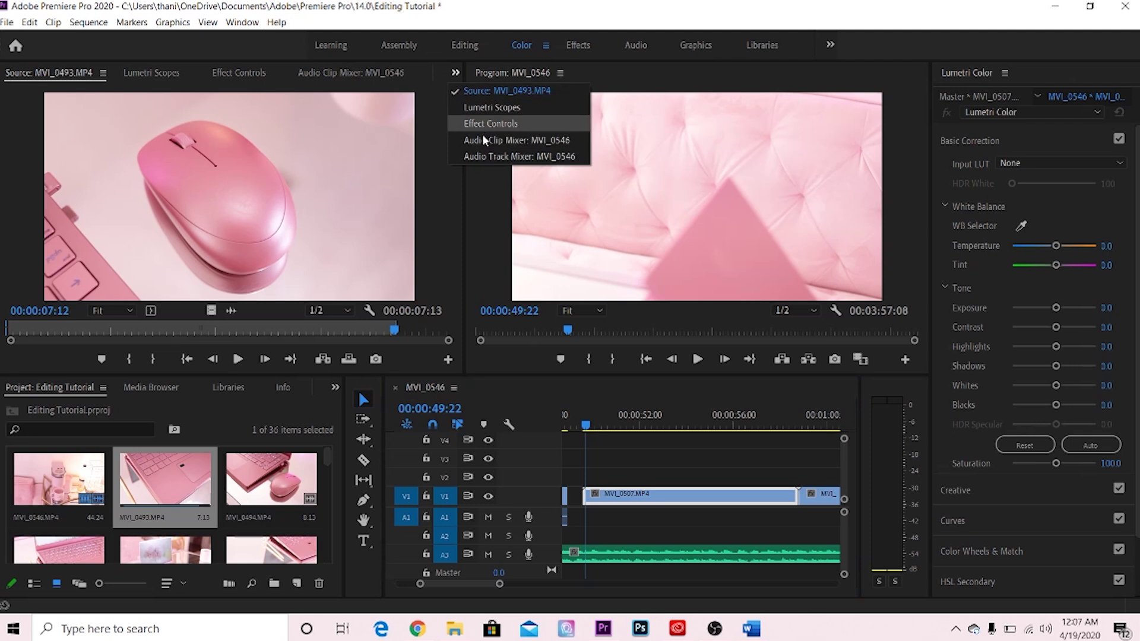
{"action": "left_click", "coordinate": [486, 157]}
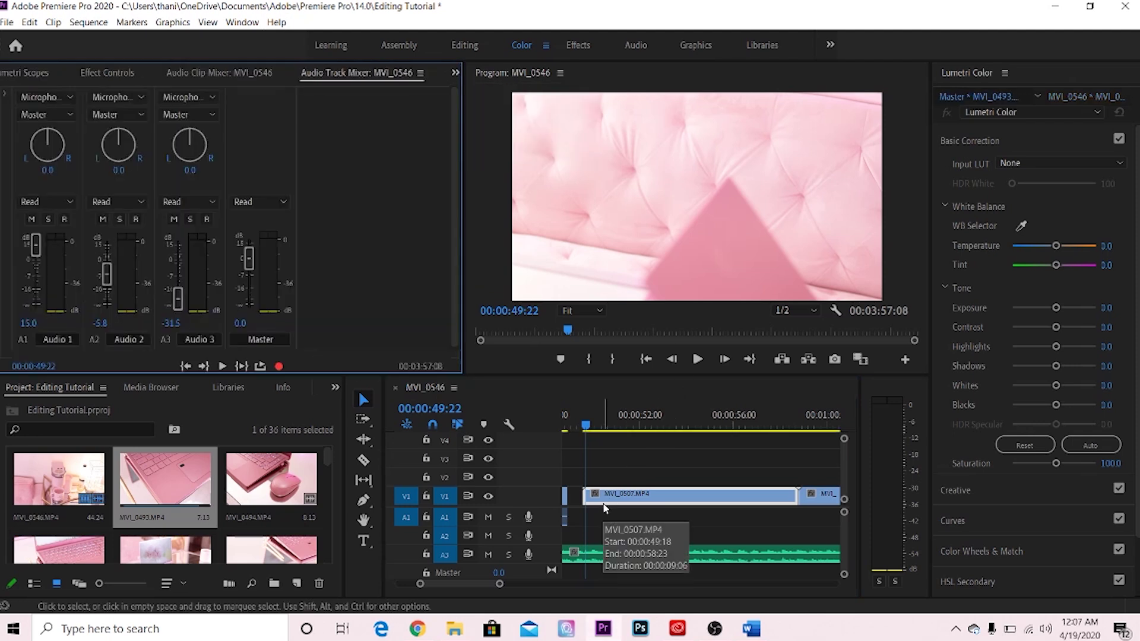
Record a voice-over onto Audio 1 beneath MVI_0507.MP4 with that track armed in the Audio Track Mixer
{"action": "left_click", "coordinate": [236, 29]}
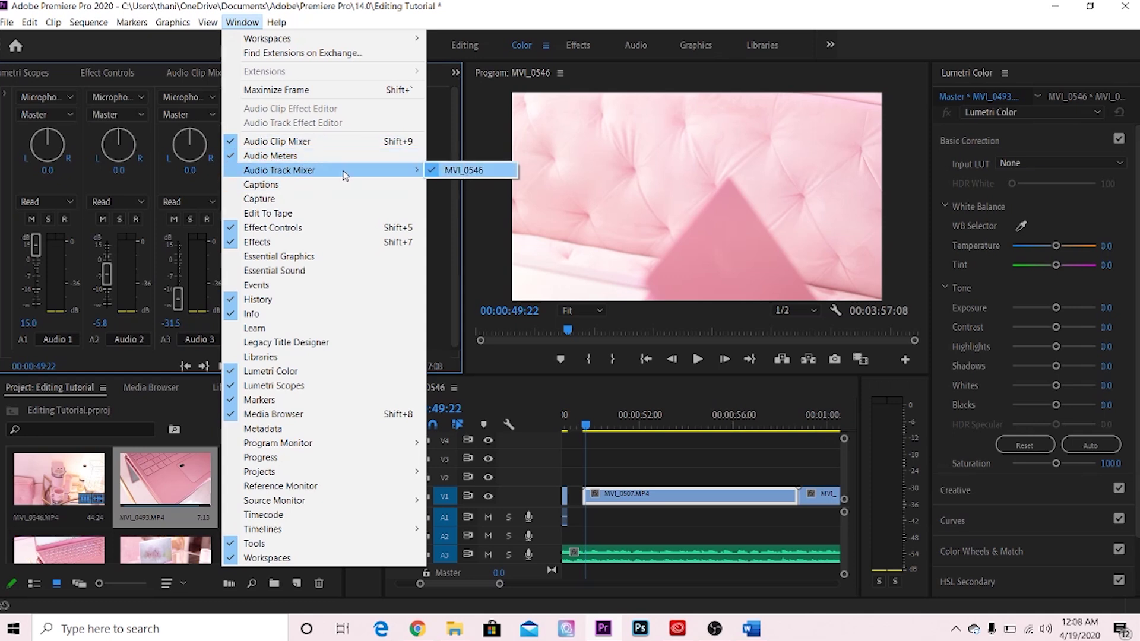
{"action": "left_click", "coordinate": [447, 285]}
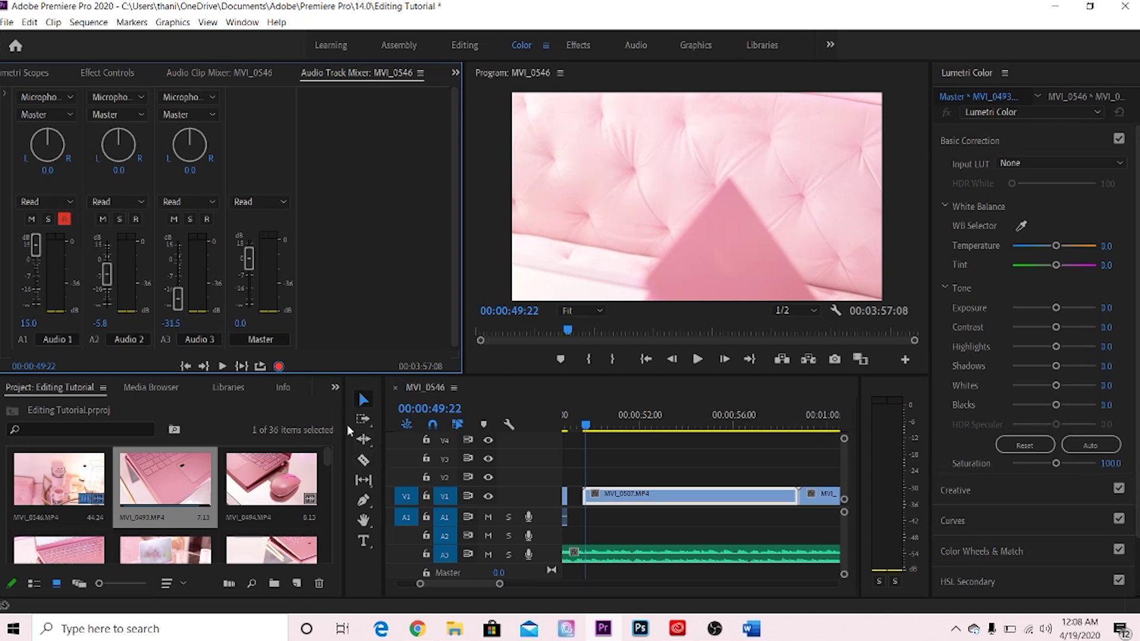
{"action": "left_click", "coordinate": [223, 366]}
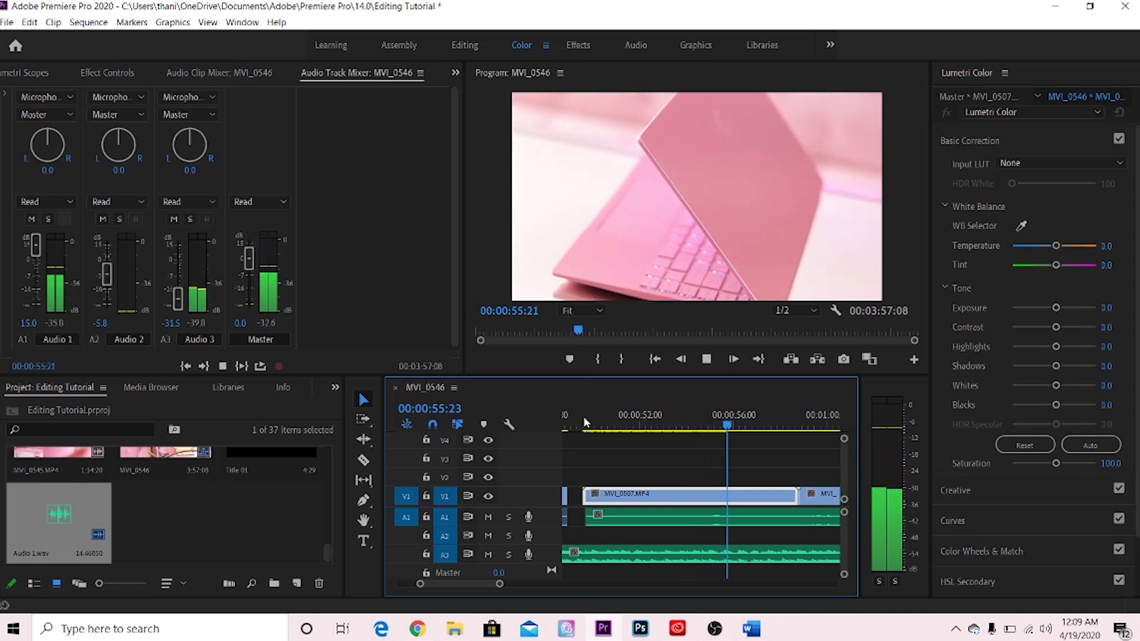
{"action": "key", "text": "space"}
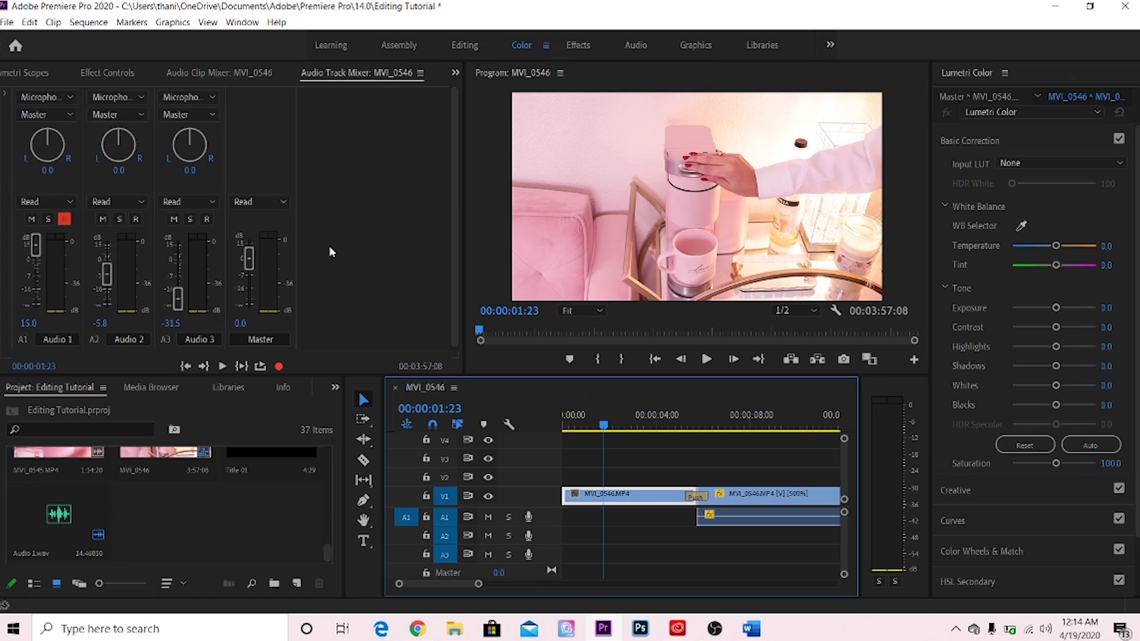
Open the media export settings for the MVI_0546 sequence
{"action": "left_click", "coordinate": [7, 22]}
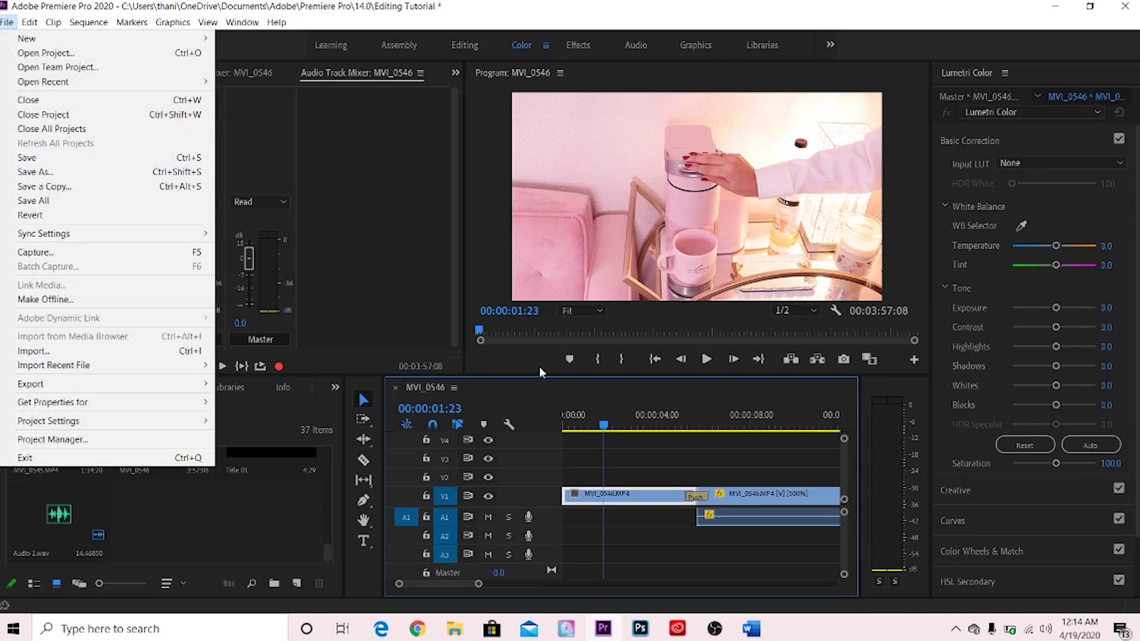
{"action": "left_click", "coordinate": [680, 450]}
{"action": "left_click", "coordinate": [680, 450]}
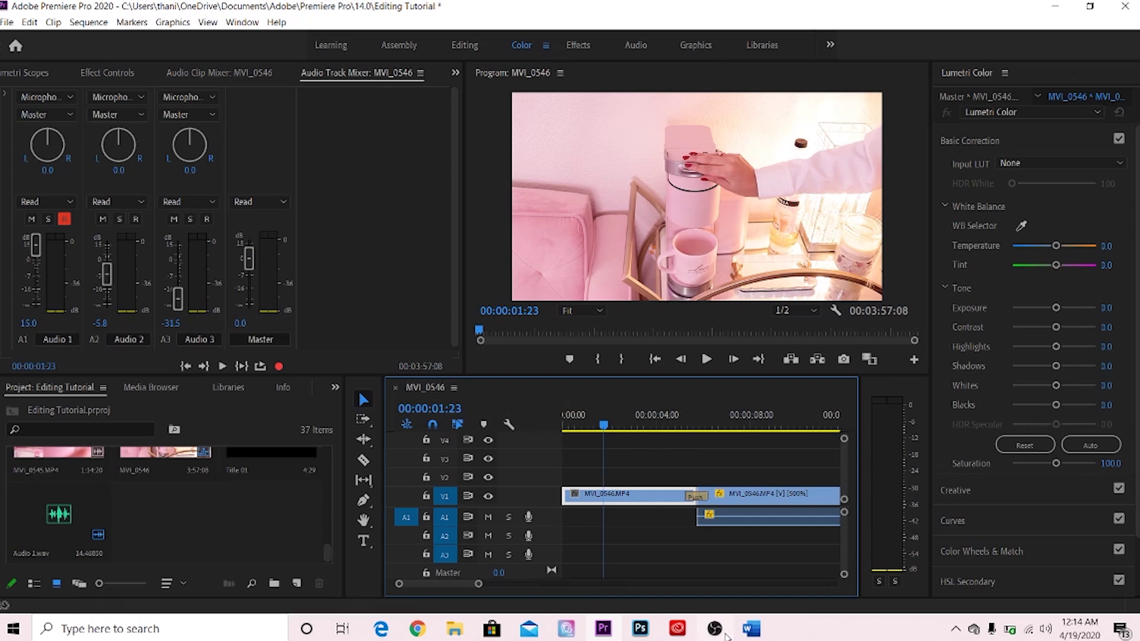
{"action": "left_click", "coordinate": [8, 23]}
{"action": "mouse_move", "coordinate": [43, 389]}
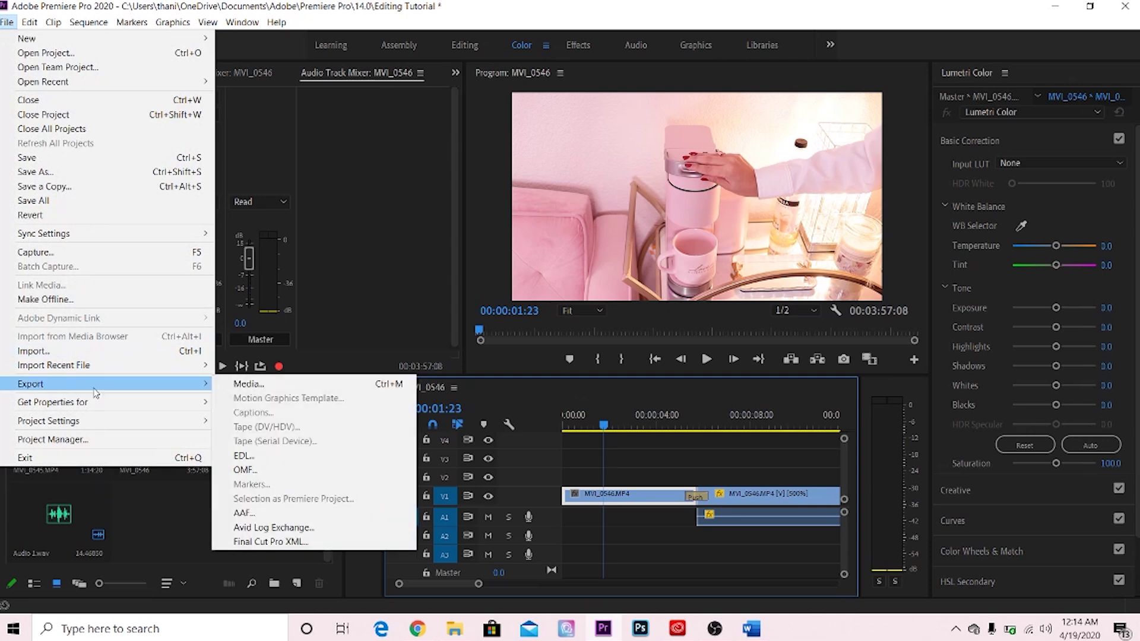
{"action": "left_click", "coordinate": [248, 385]}
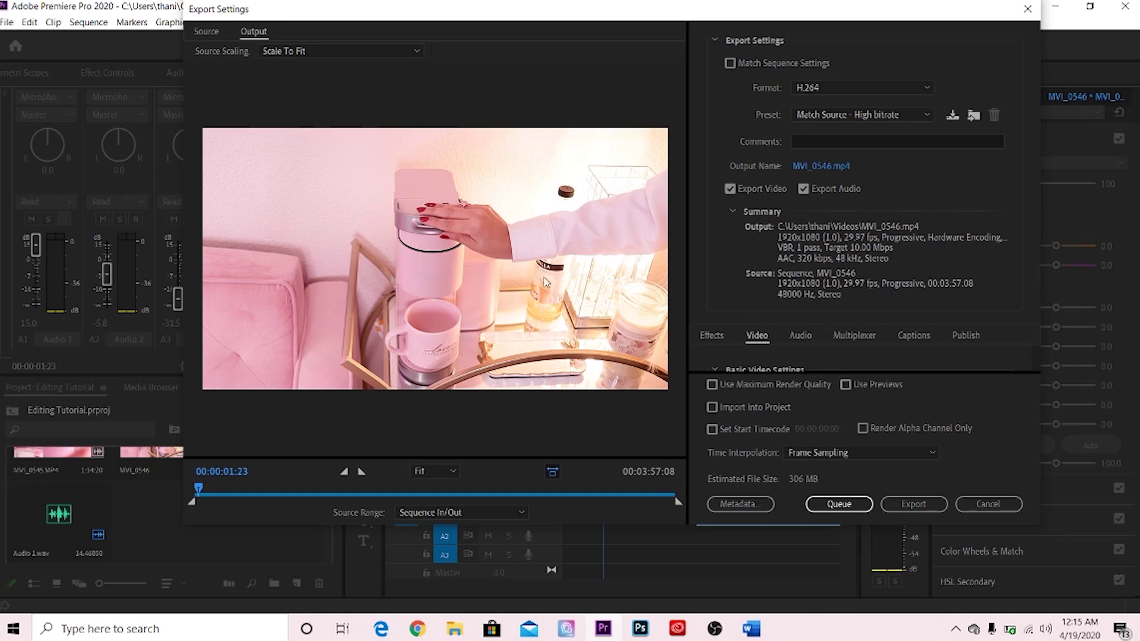
Try Match Sequence Settings and the QuickTime format for the export
{"action": "left_click", "coordinate": [828, 87]}
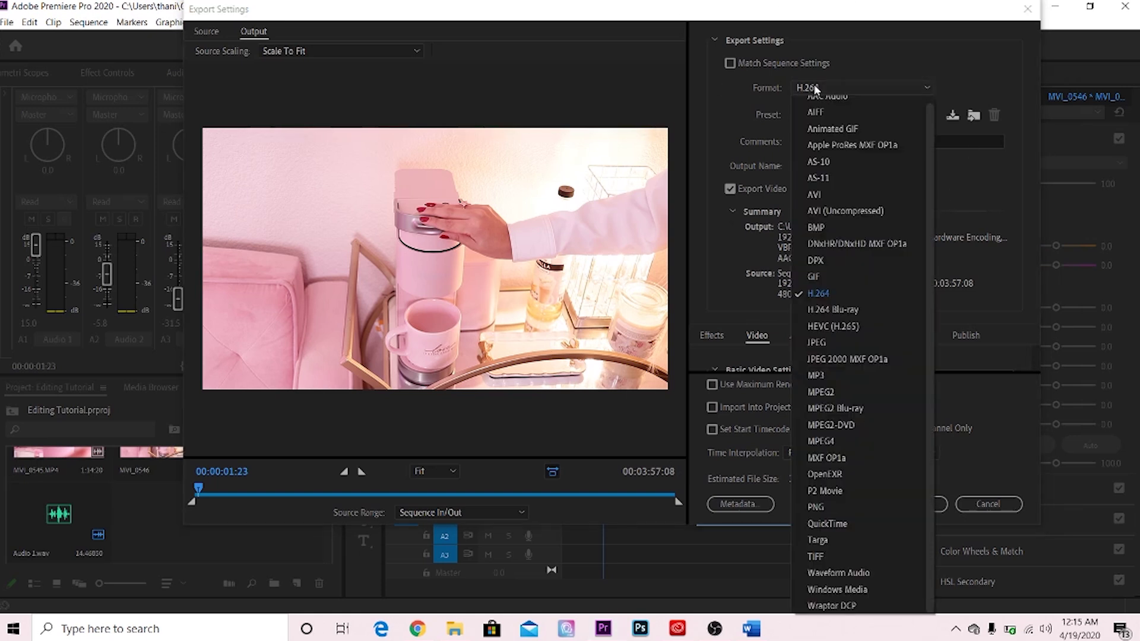
{"action": "left_click", "coordinate": [736, 82]}
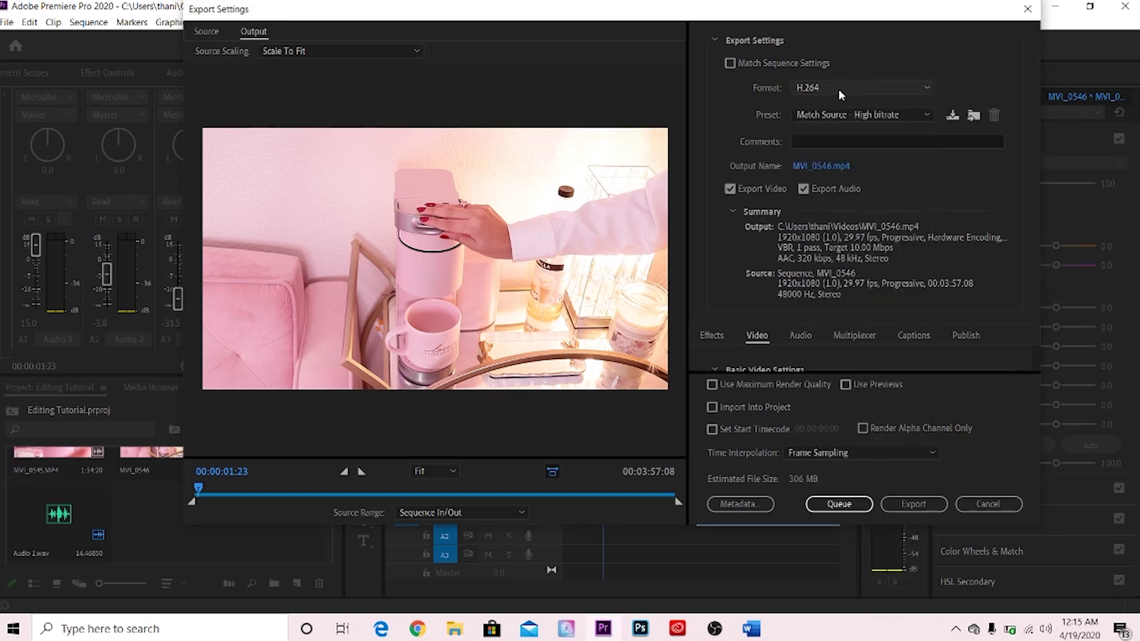
{"action": "left_click", "coordinate": [730, 63]}
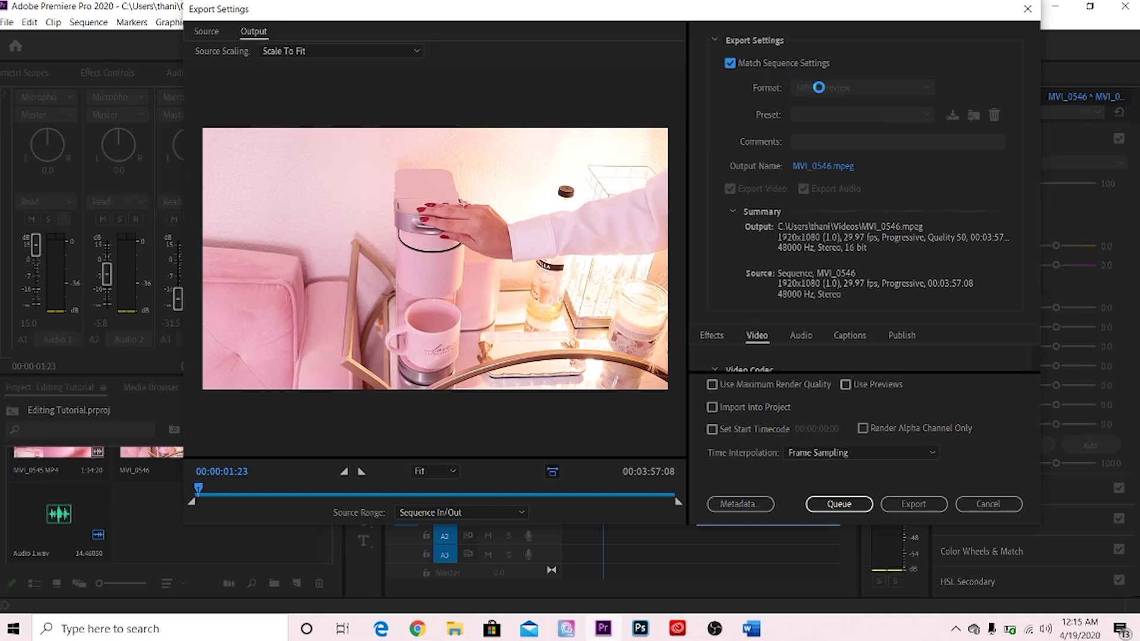
{"action": "left_click", "coordinate": [767, 65]}
{"action": "left_click", "coordinate": [830, 88]}
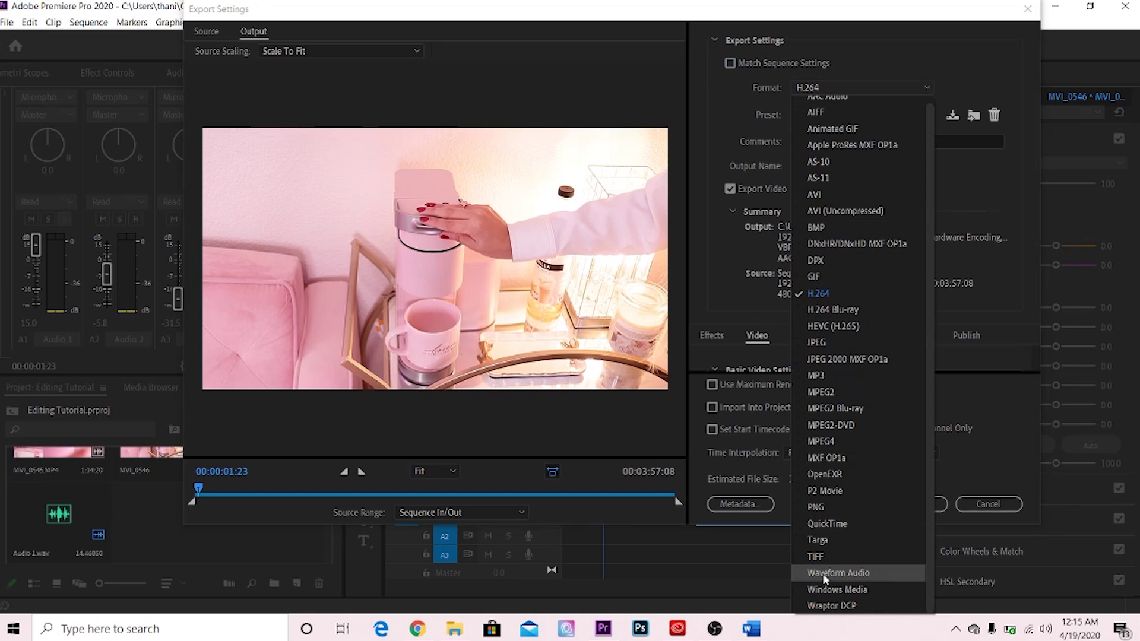
{"action": "left_click", "coordinate": [931, 237]}
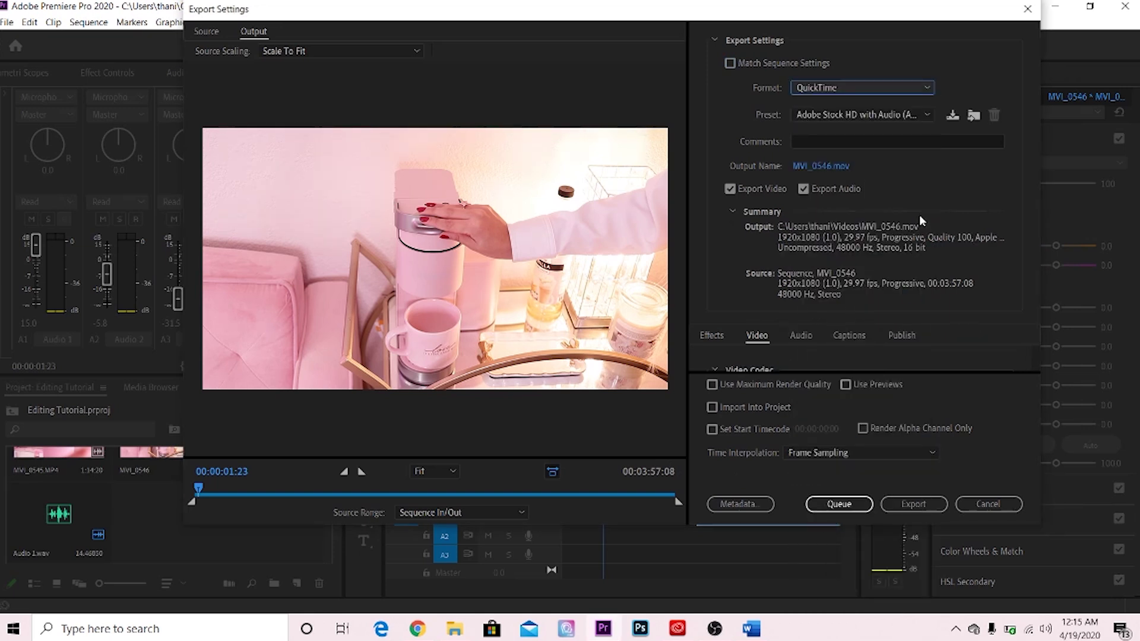
Set the export format to H.264 with the YouTube 1080p Full HD preset
{"action": "left_click", "coordinate": [868, 89]}
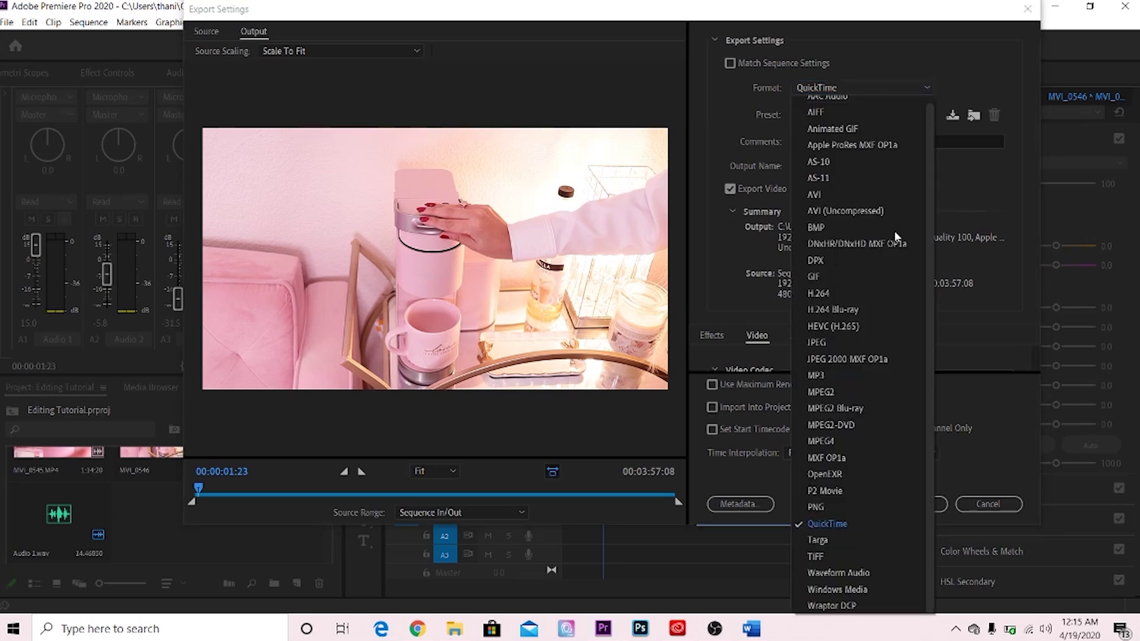
{"action": "left_click", "coordinate": [846, 293]}
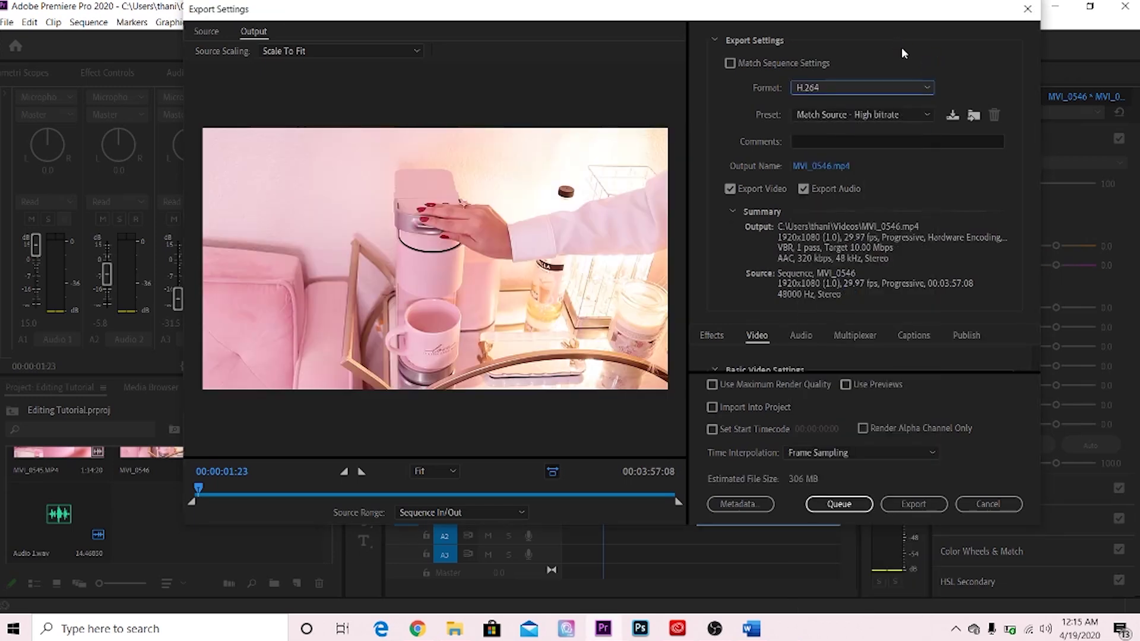
{"action": "left_click", "coordinate": [842, 115]}
{"action": "scroll", "coordinate": [843, 333], "scroll_direction": "down", "scroll_amount": 3}
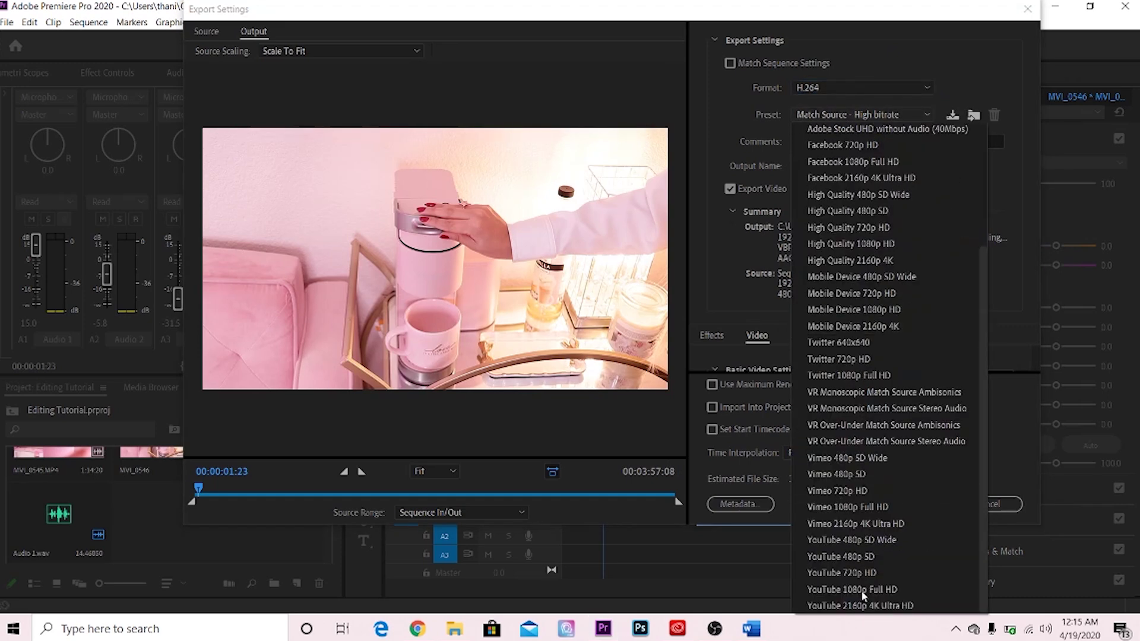
{"action": "key", "text": "Escape"}
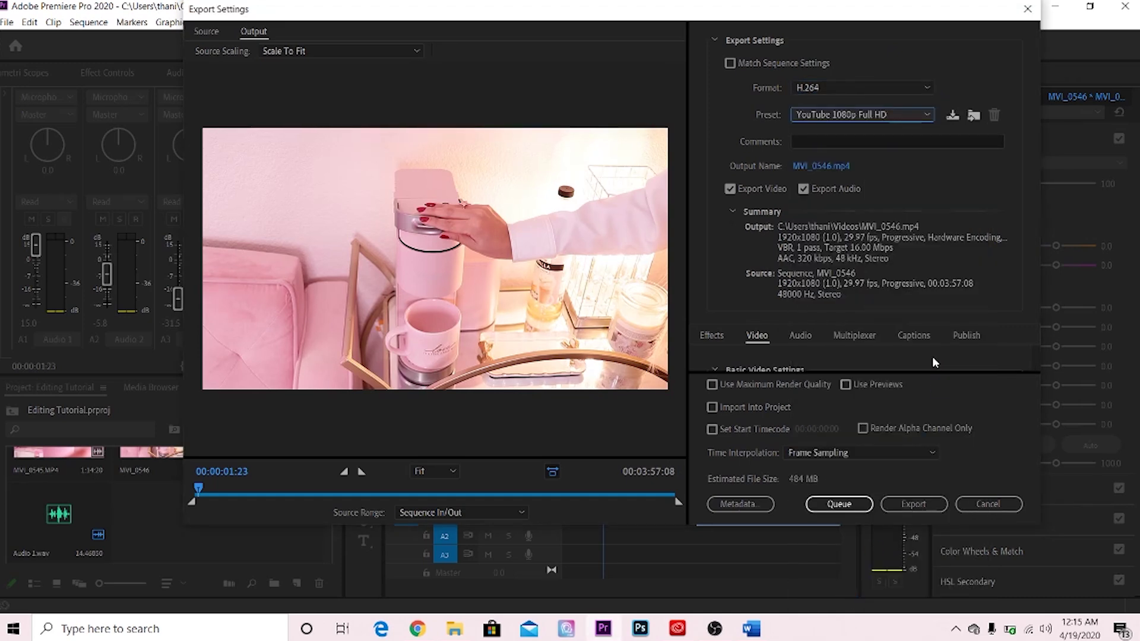
{"action": "left_click", "coordinate": [890, 114]}
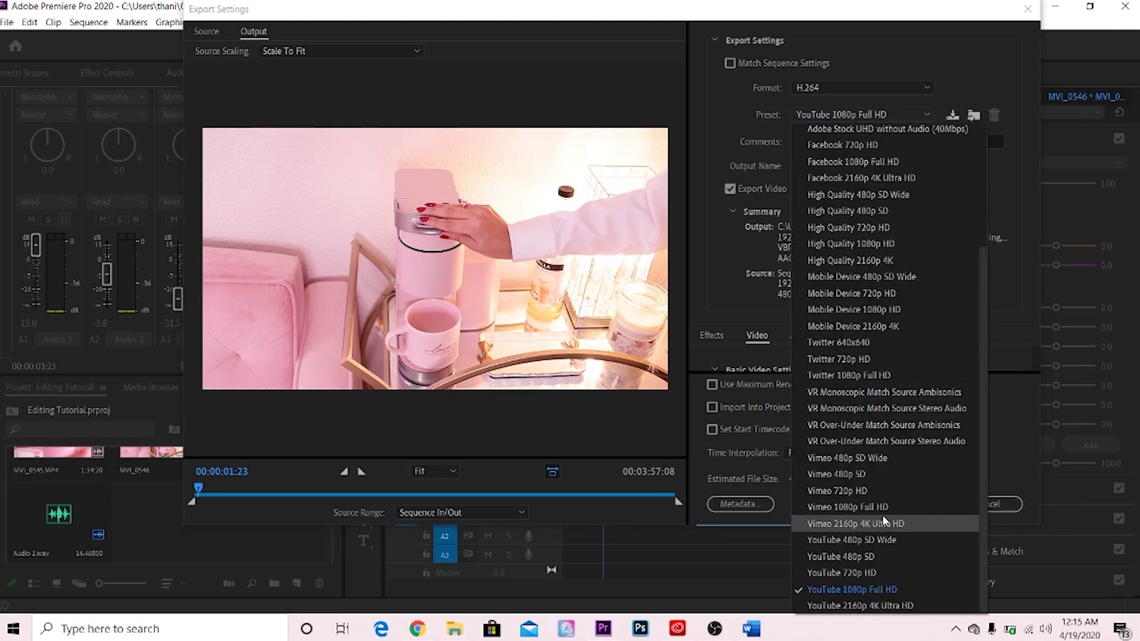
{"action": "left_click", "coordinate": [724, 286]}
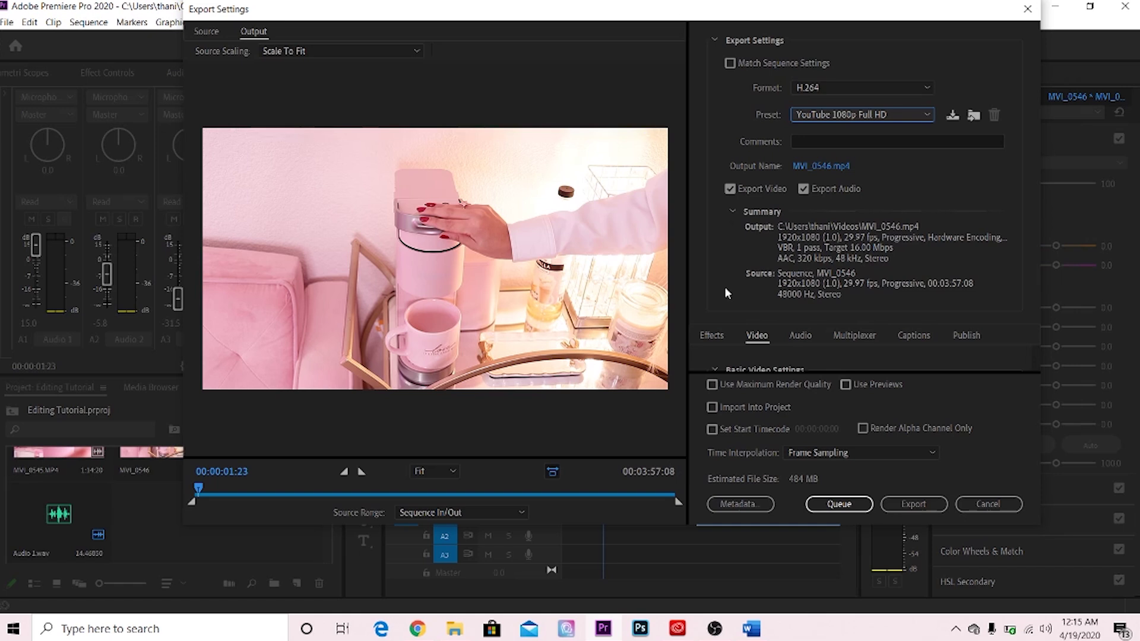
Name the output file "editing tutorial" in the Videos folder and export the sequence
{"action": "left_click", "coordinate": [812, 167]}
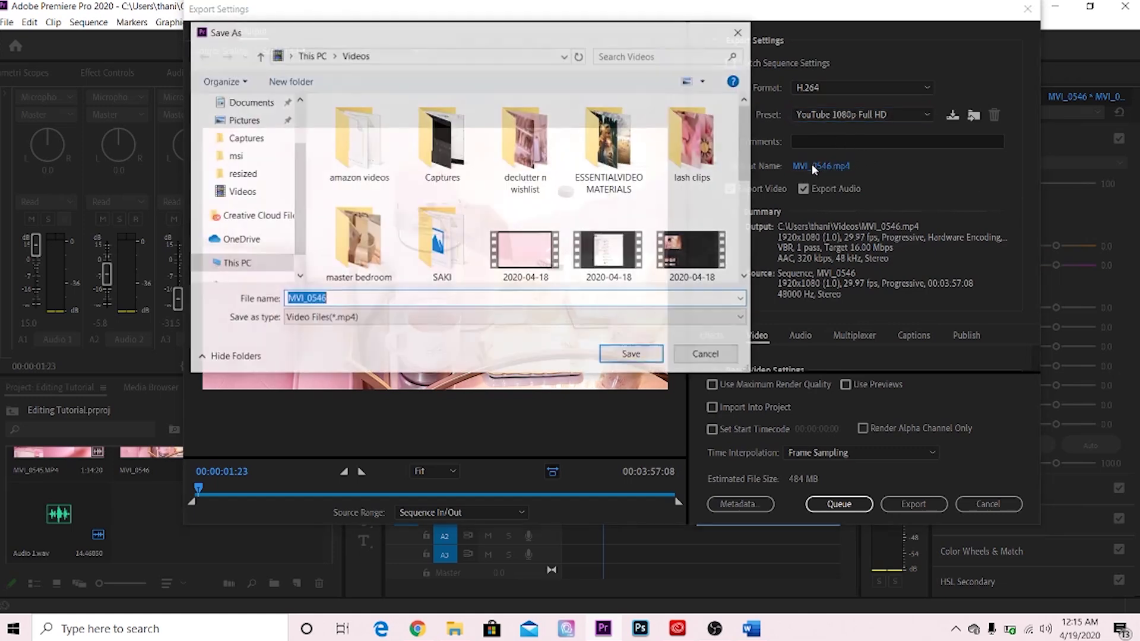
{"action": "type", "text": "editing tutorial"}
{"action": "key", "text": "Return"}
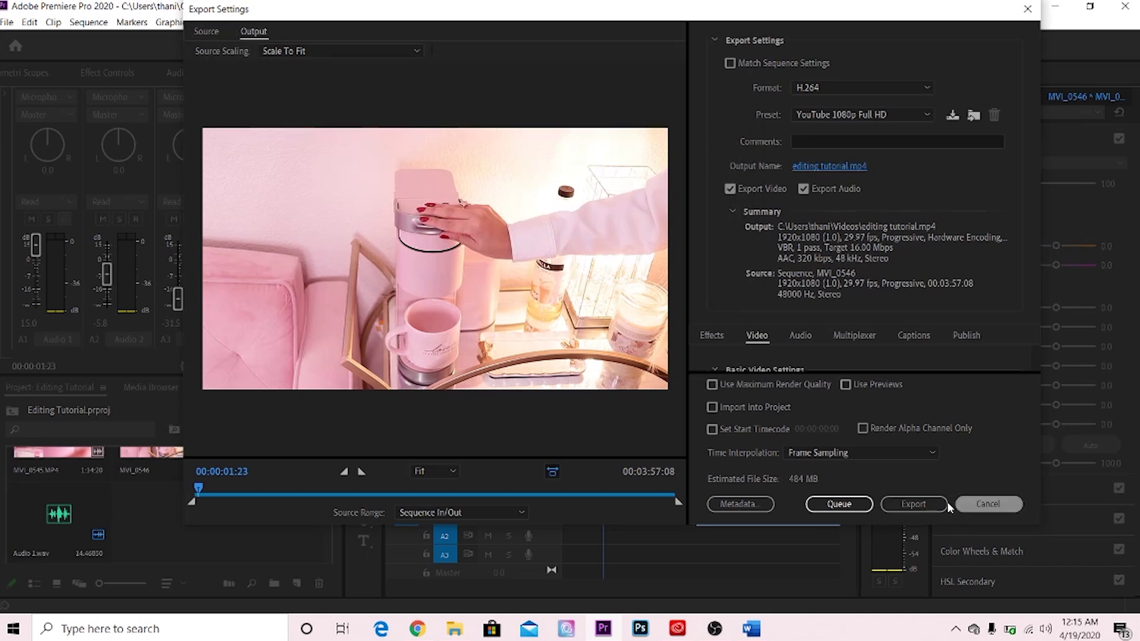
{"action": "left_click", "coordinate": [930, 508]}
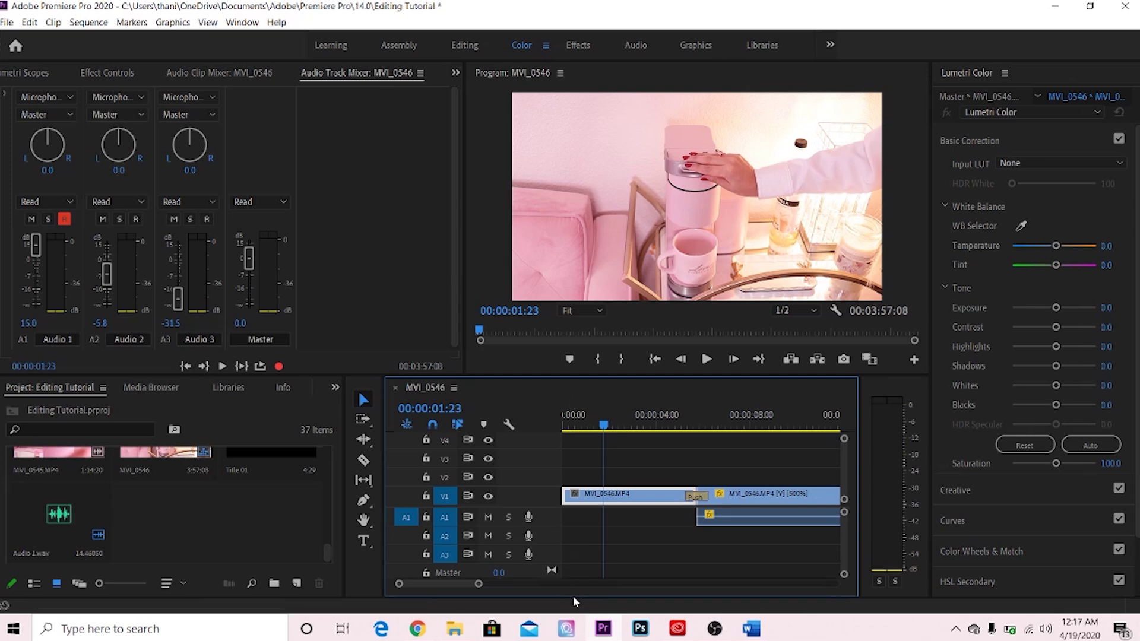
Switch to MSI Creator Center and view its Creator Mode applications and System Tuner
{"action": "left_click", "coordinate": [562, 631]}
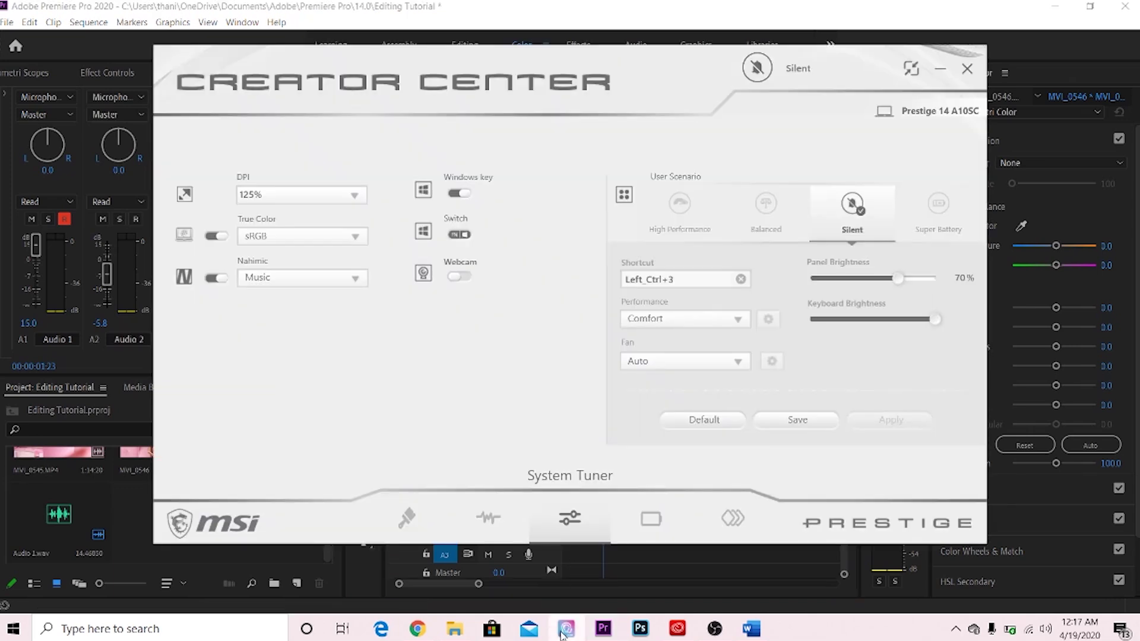
{"action": "left_click", "coordinate": [407, 518]}
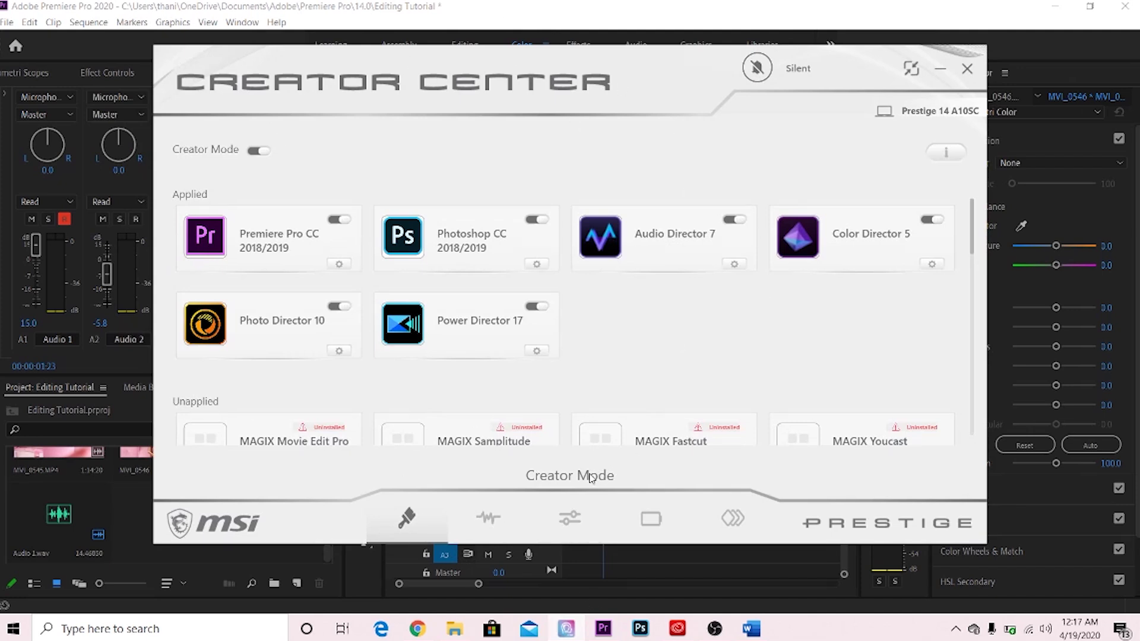
{"action": "left_click", "coordinate": [570, 519]}
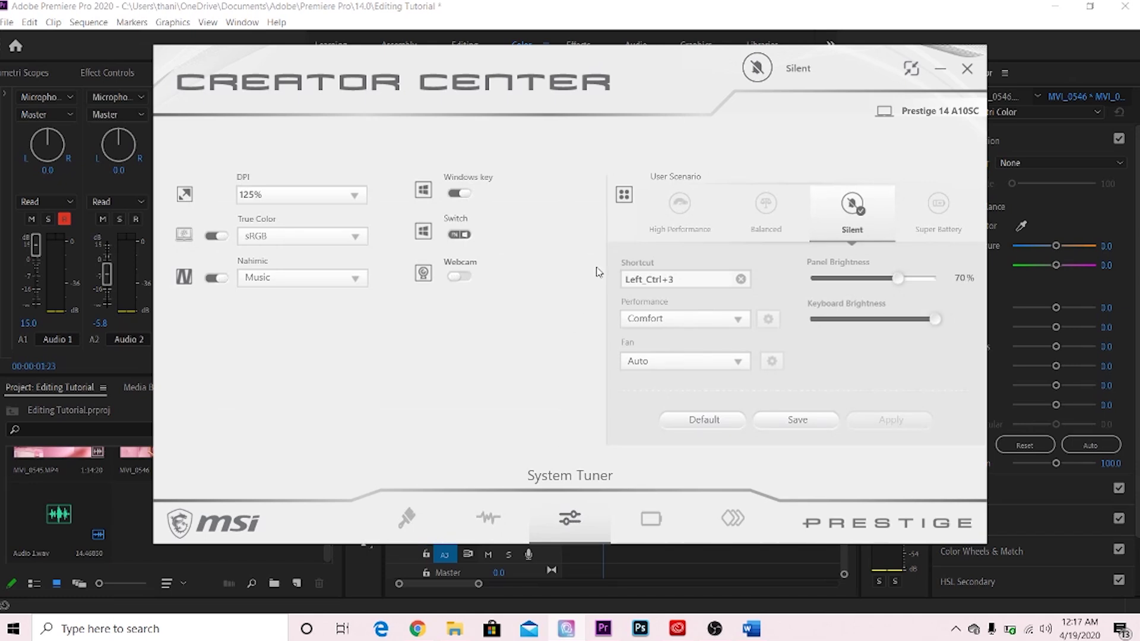
Compare the performance, fan and brightness settings of the High Performance, Silent, Super Battery and Balanced user scenarios
{"action": "left_click", "coordinate": [691, 217]}
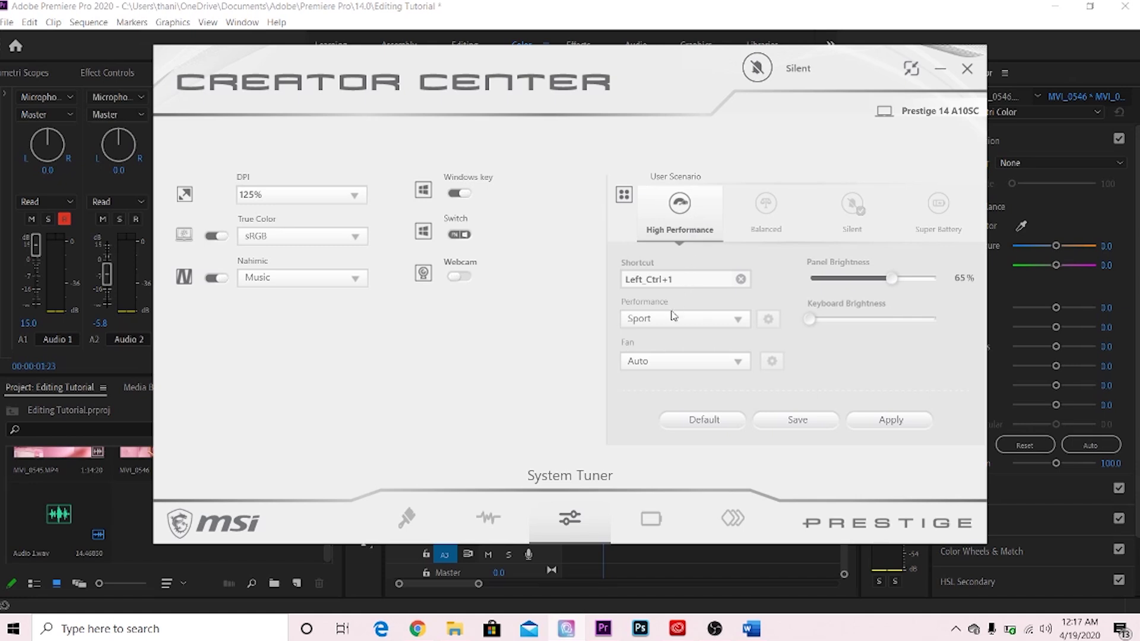
{"action": "left_click", "coordinate": [663, 324]}
{"action": "left_click", "coordinate": [663, 337]}
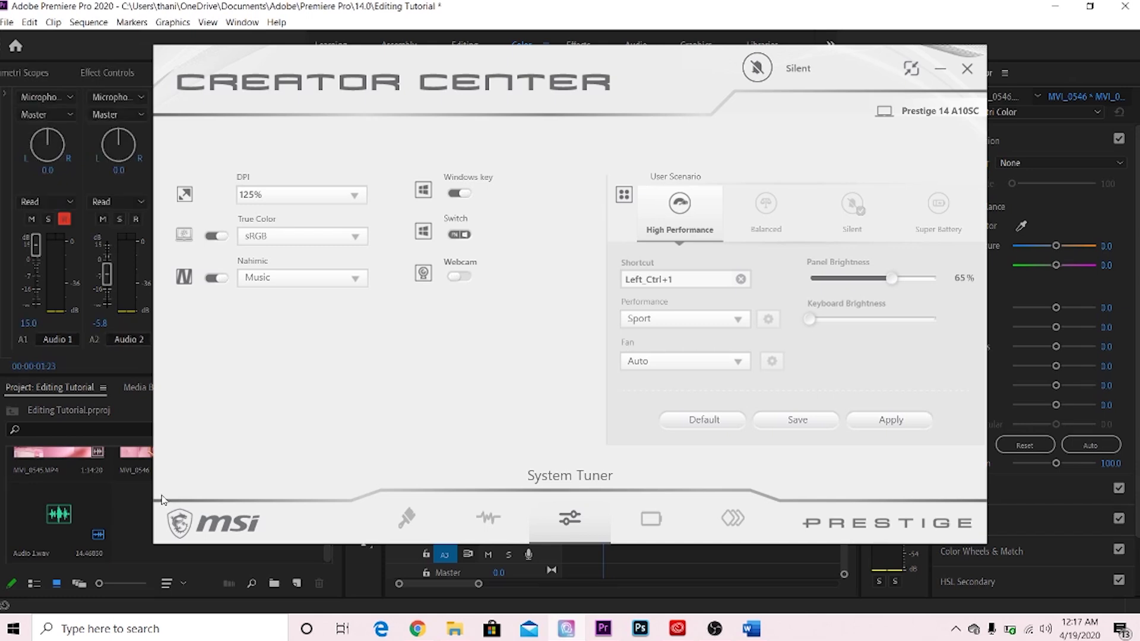
{"action": "left_click", "coordinate": [839, 224]}
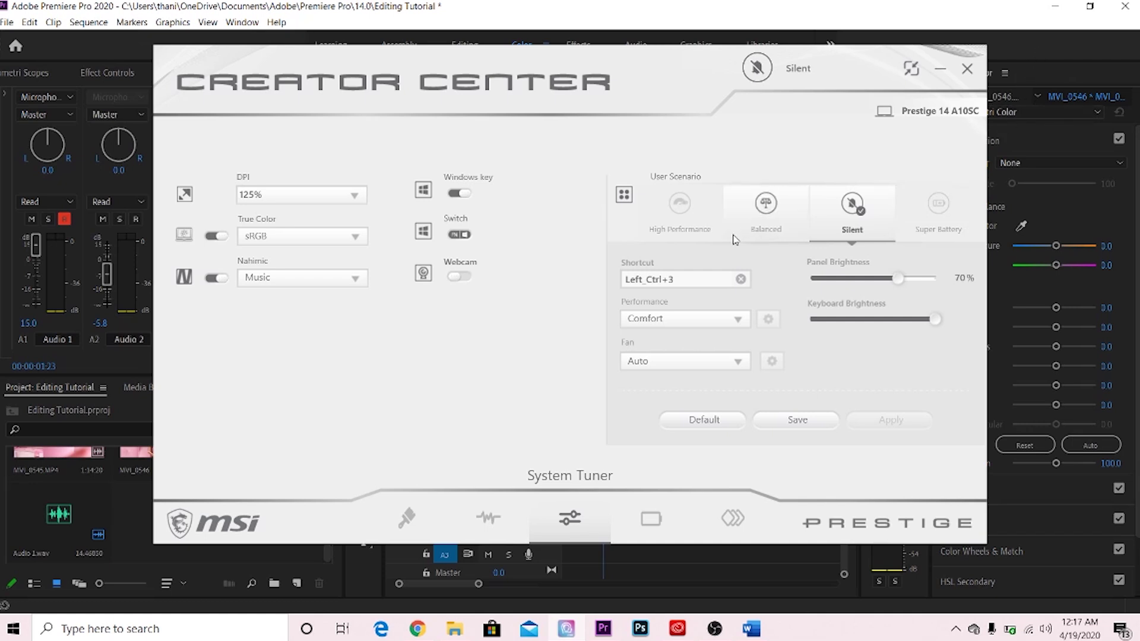
{"action": "left_click", "coordinate": [681, 223]}
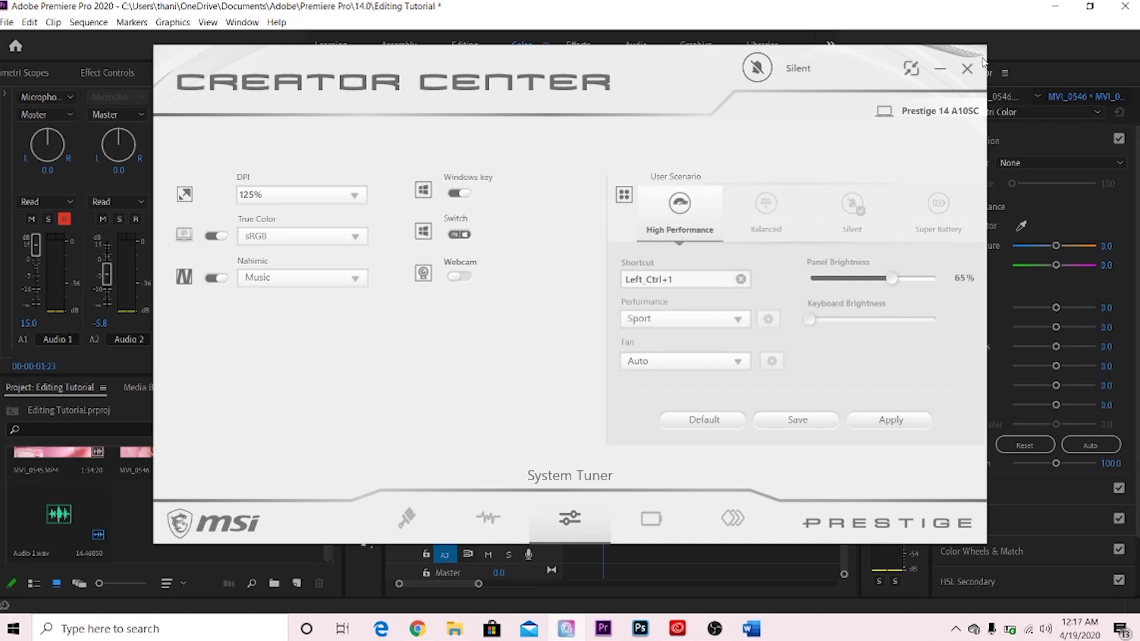
{"action": "left_click", "coordinate": [952, 218]}
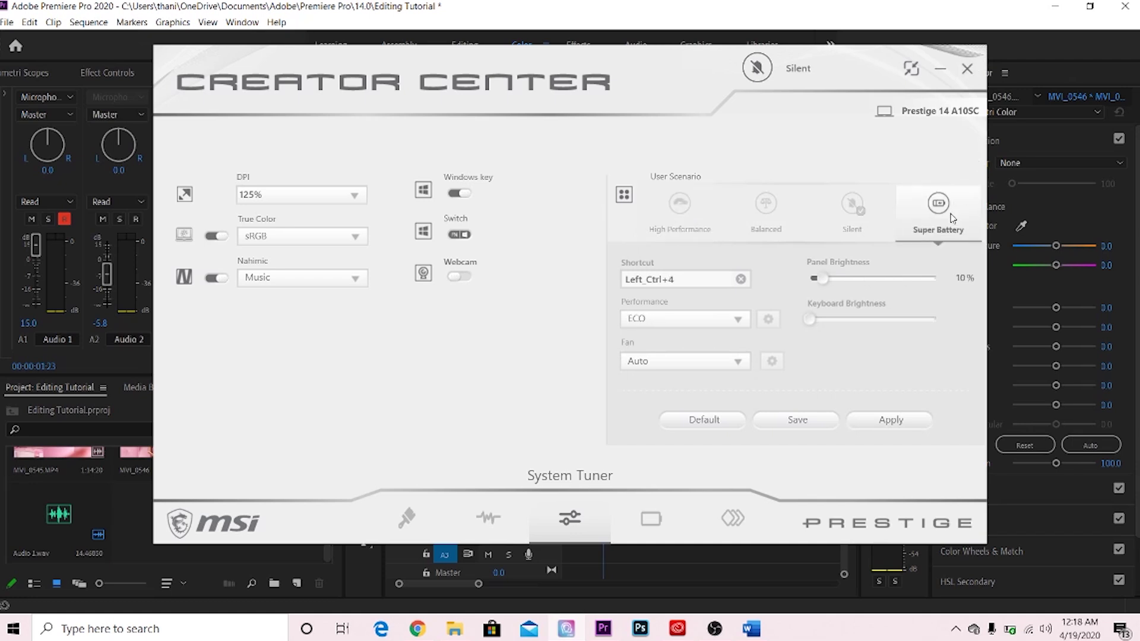
{"action": "left_click", "coordinate": [760, 229]}
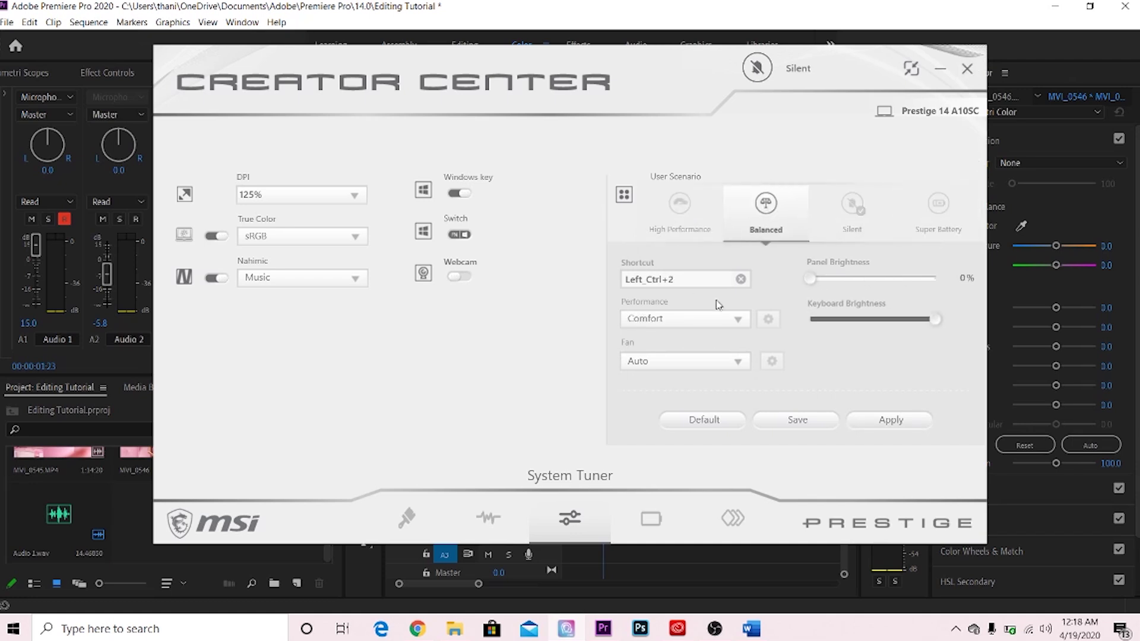
{"action": "left_click", "coordinate": [688, 209]}
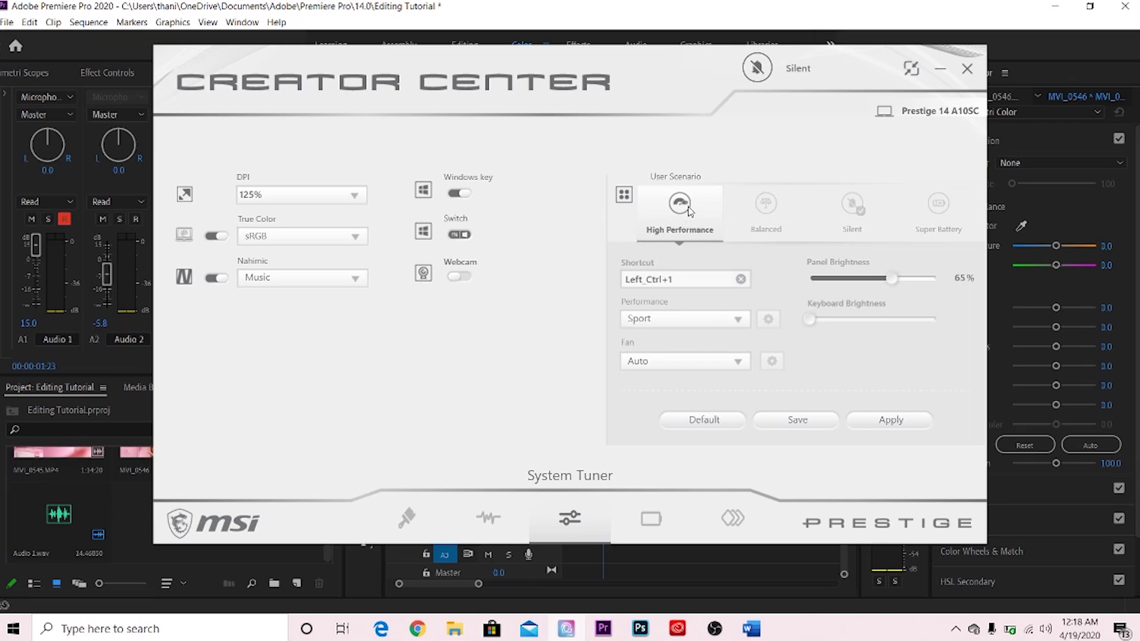